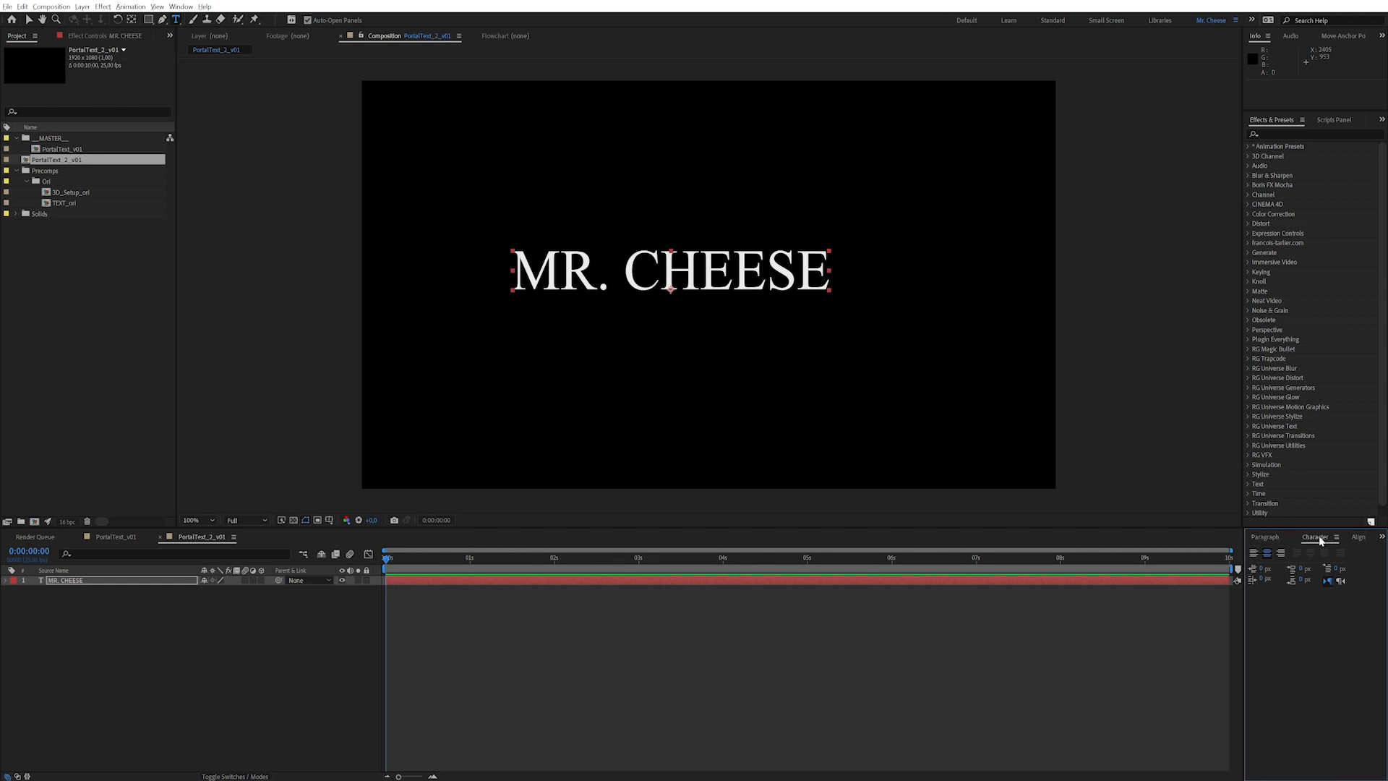
# Step: Centre the title text horizontally in the composition and set it in Bitcrusher Condensed Bold at 220 px with tracking 91
pyautogui.click(1274, 565)
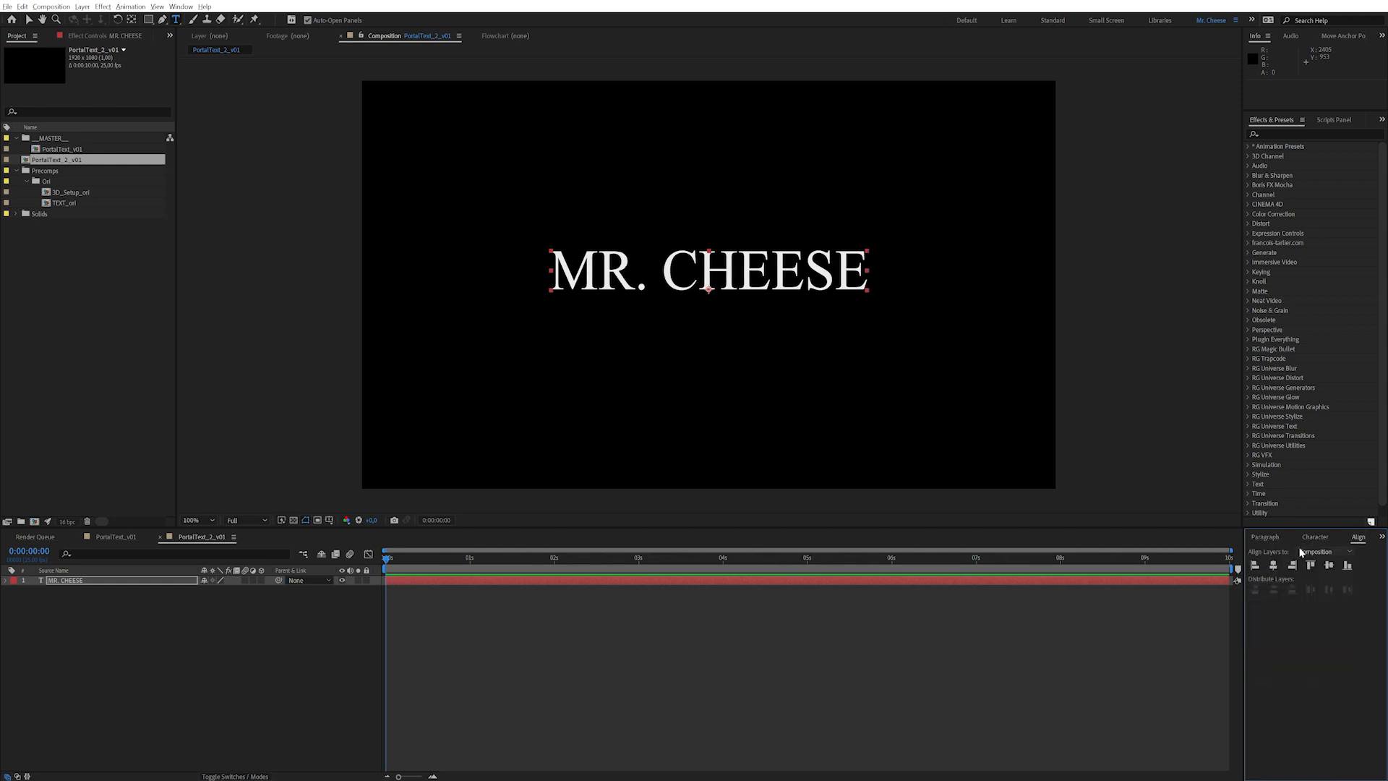
pyautogui.click(1314, 537)
pyautogui.click(1284, 555)
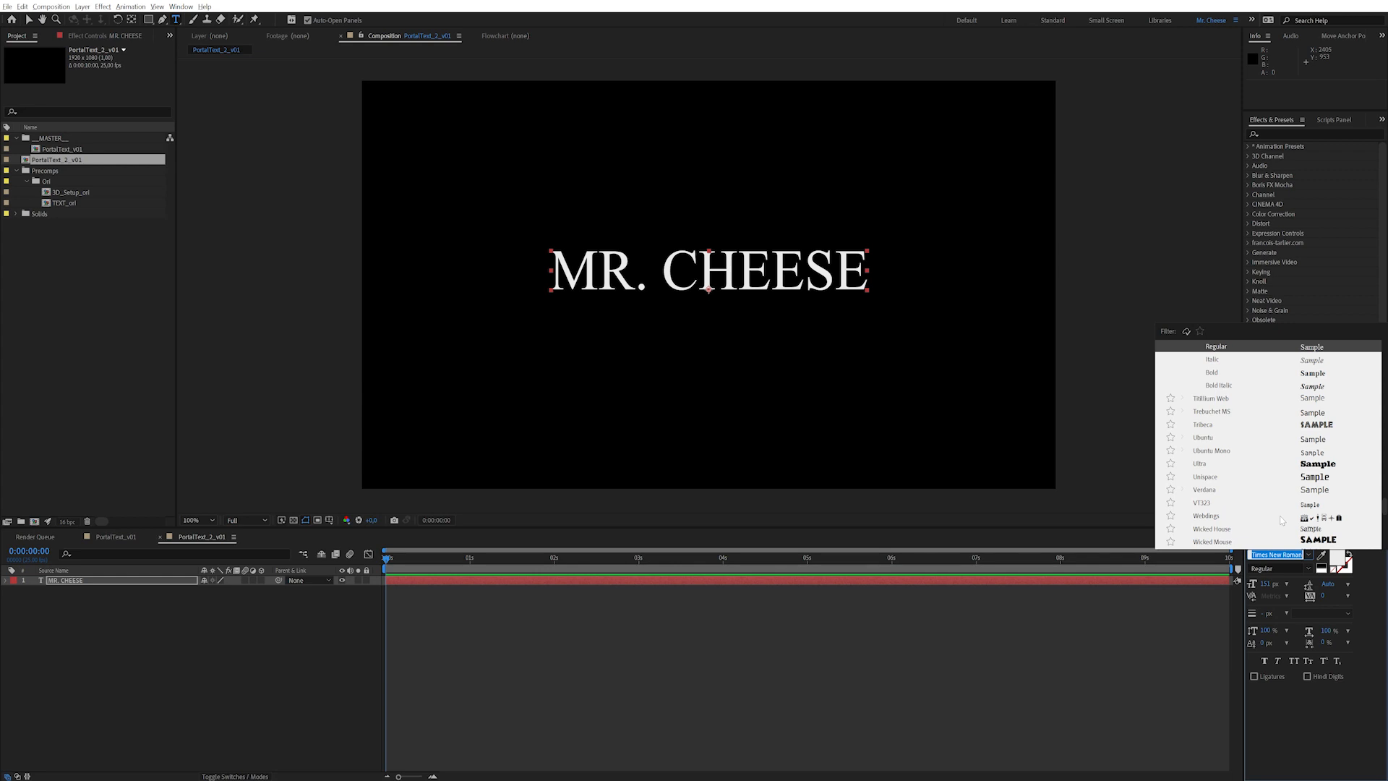
pyautogui.write('bit')
pyautogui.press('Return')
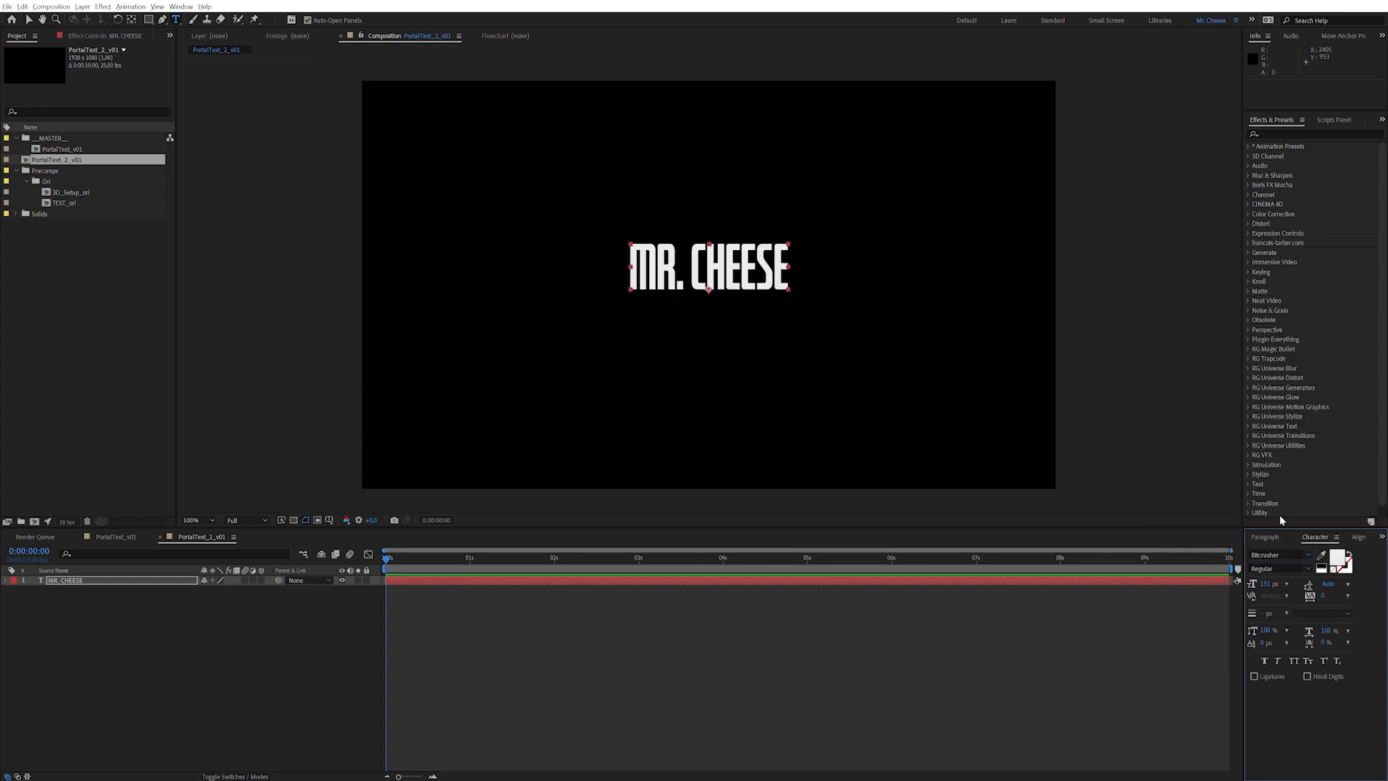
pyautogui.moveTo(1268, 588); pyautogui.dragTo(1301, 581)
# Step: Move the title down to the middle of the frame and pre-compose it as TEXT
pyautogui.press('v')
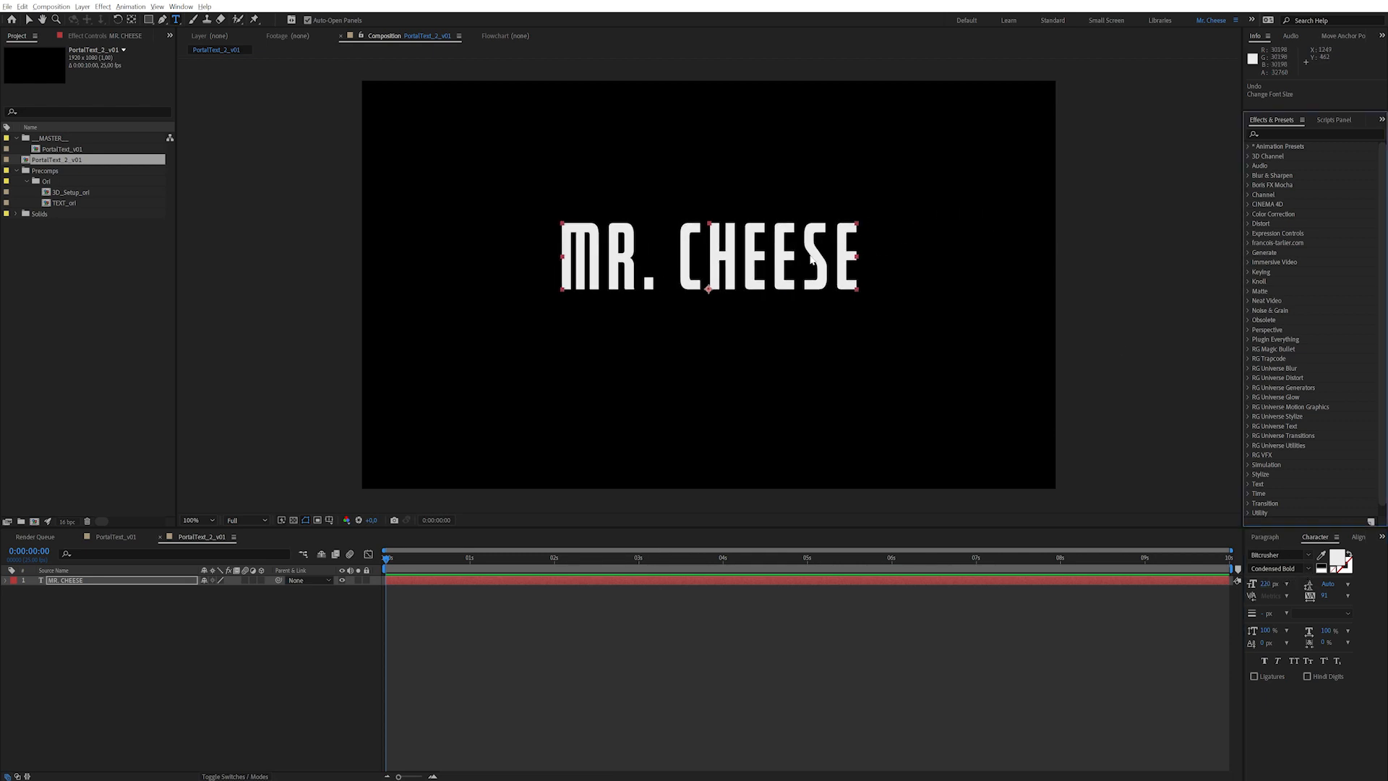
pyautogui.moveTo(800, 261); pyautogui.dragTo(800, 286)
pyautogui.click(109, 579)
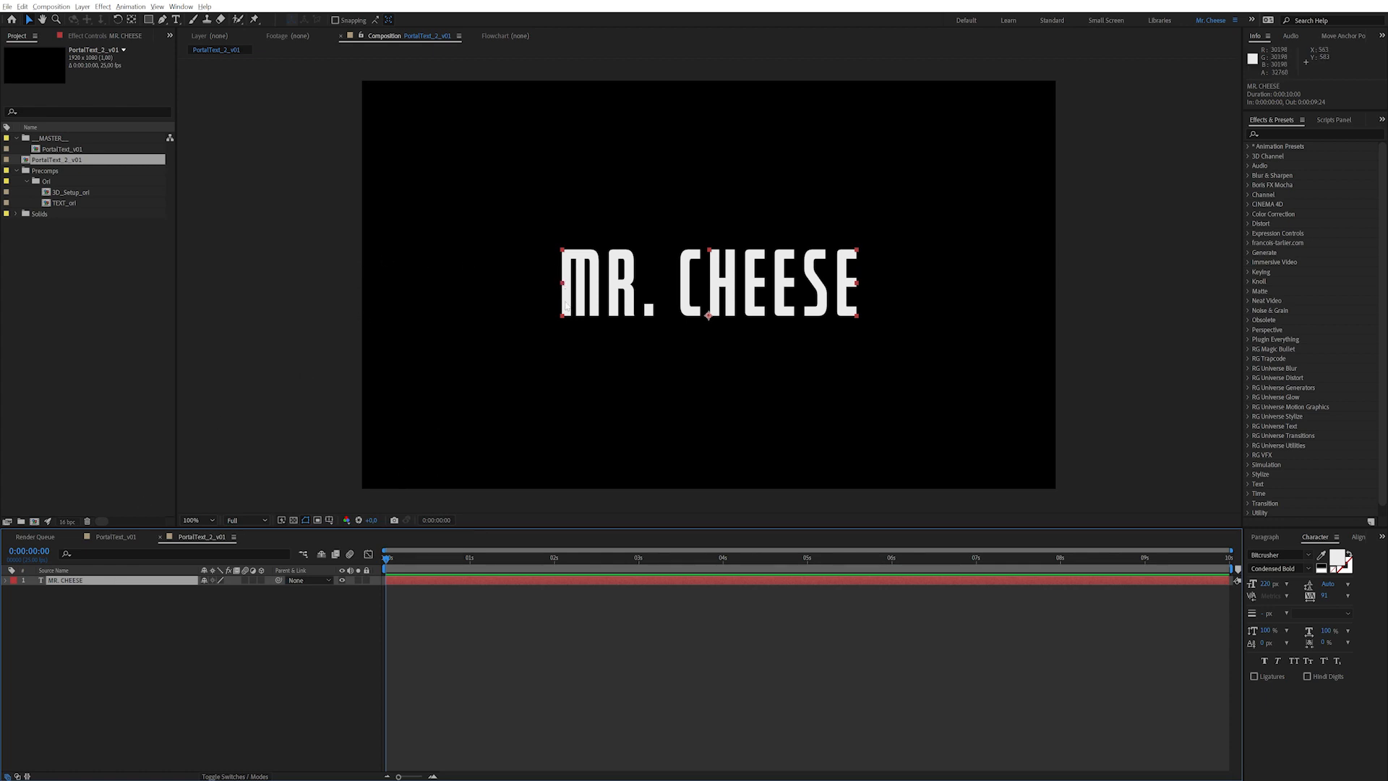
pyautogui.hotkey('ctrl', 'shift', 'c')
pyautogui.click(974, 320)
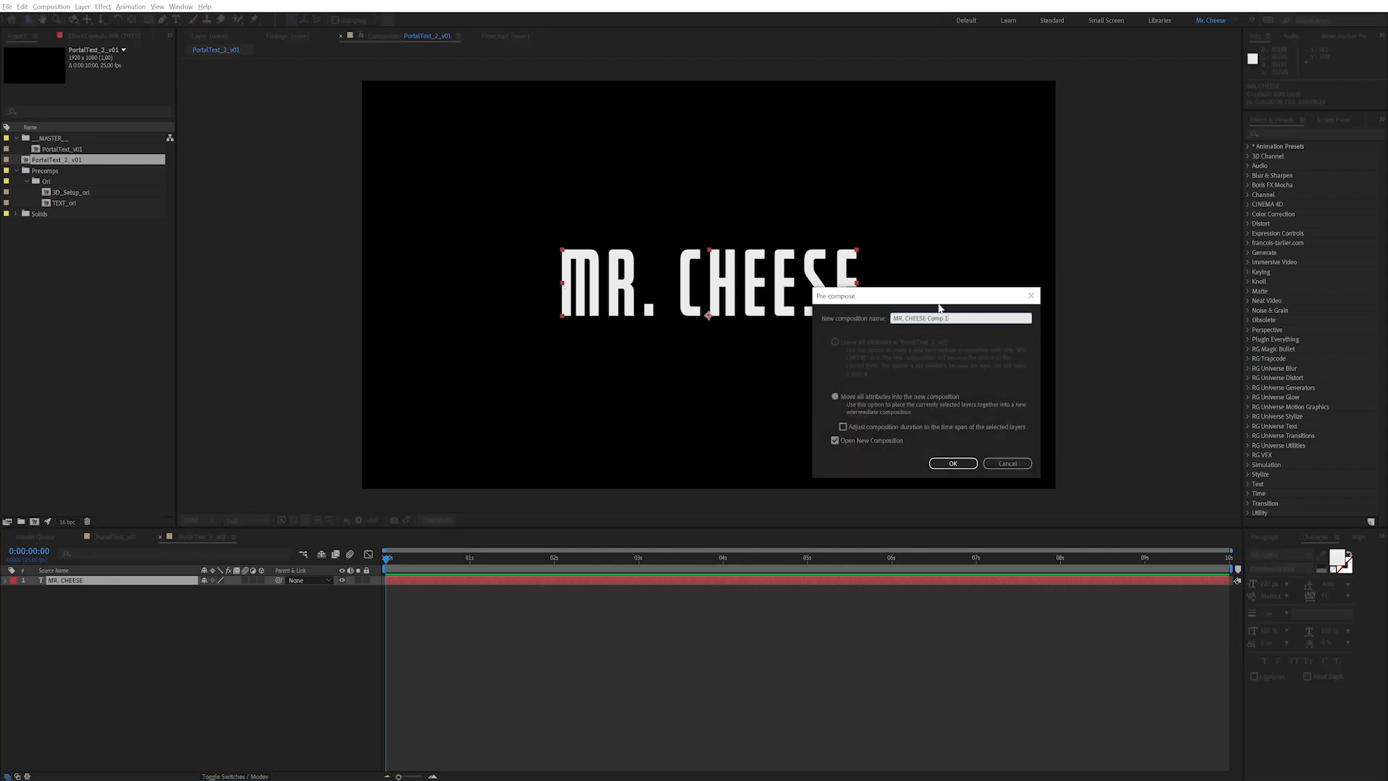
pyautogui.hotkey('ctrl', 'a')
pyautogui.write('TEXT')
pyautogui.click(953, 463)
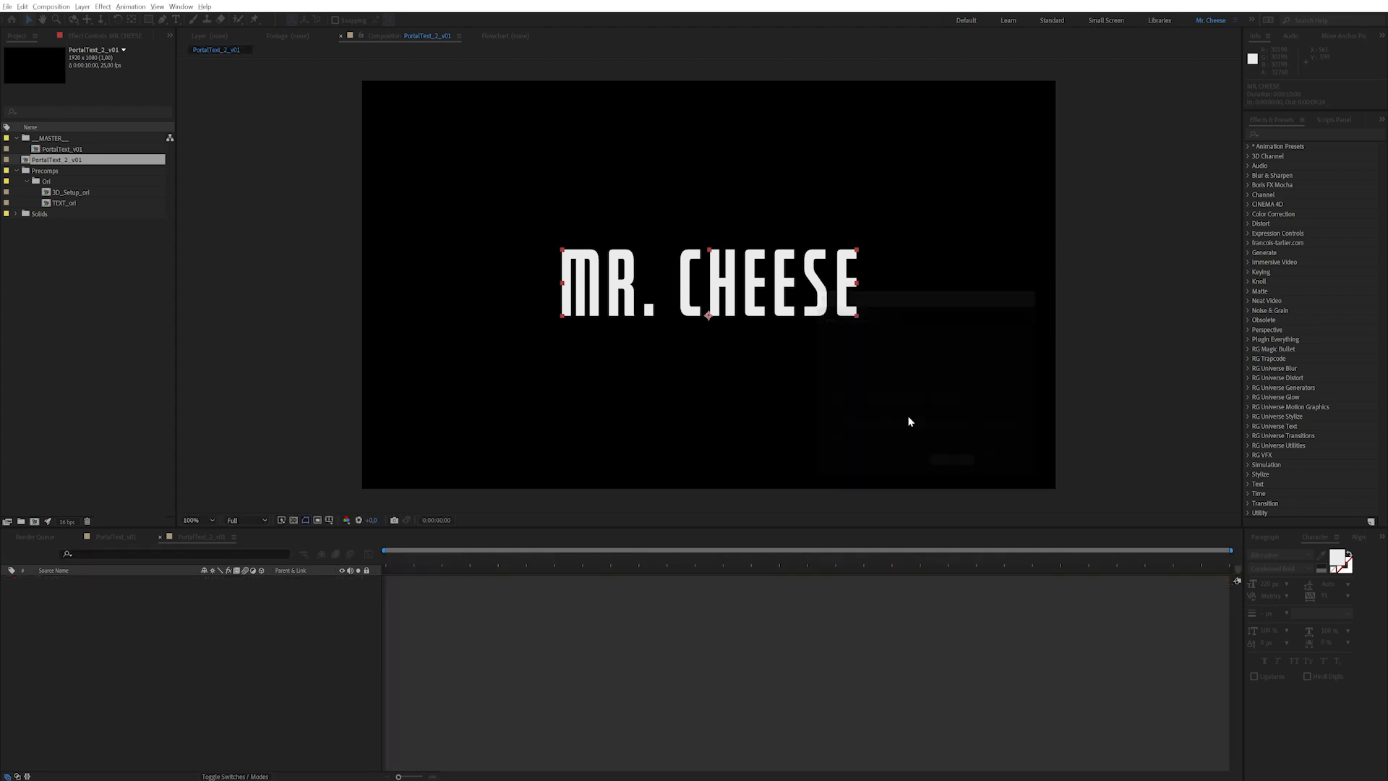
# Step: Make the TEXT layer 3D and enable collapse transformations on it in the PortalText_2_v01 composition
pyautogui.click(261, 580)
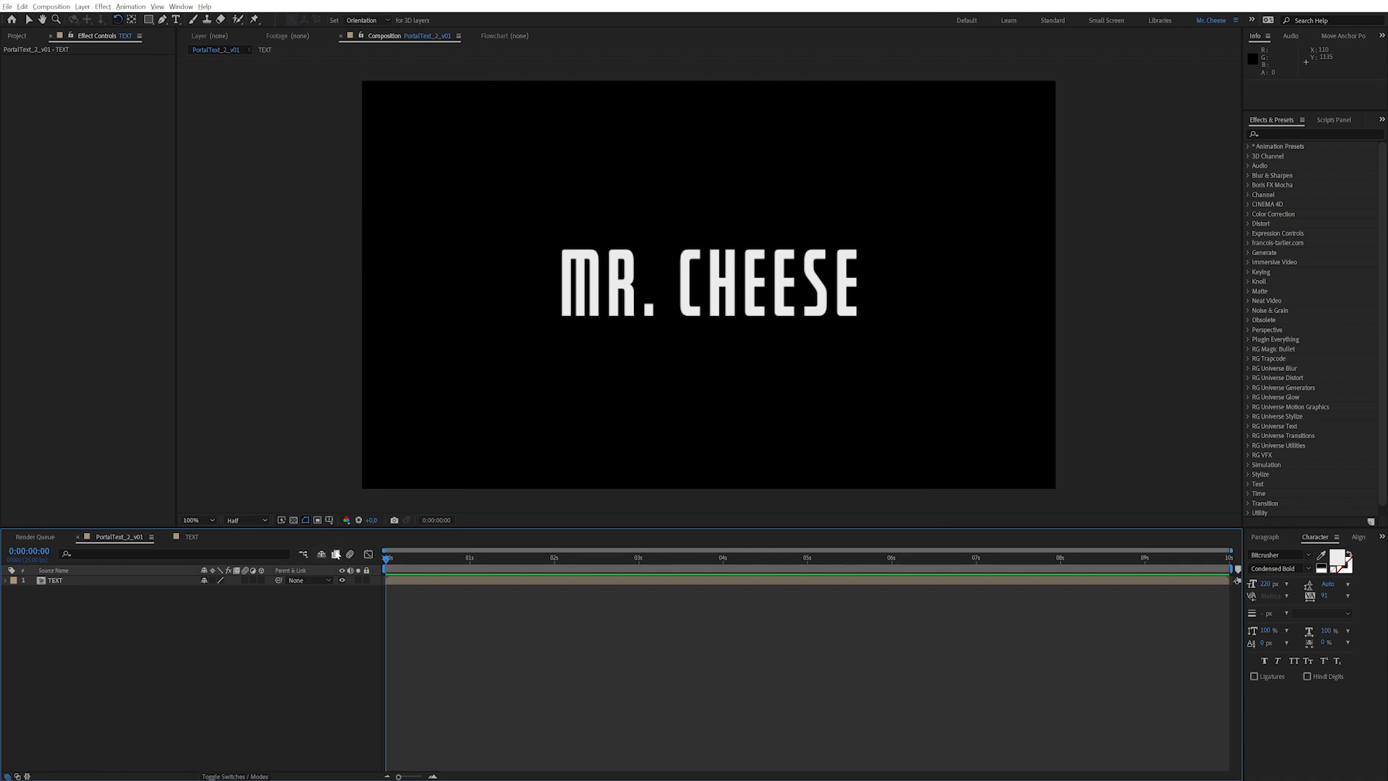
pyautogui.click(212, 580)
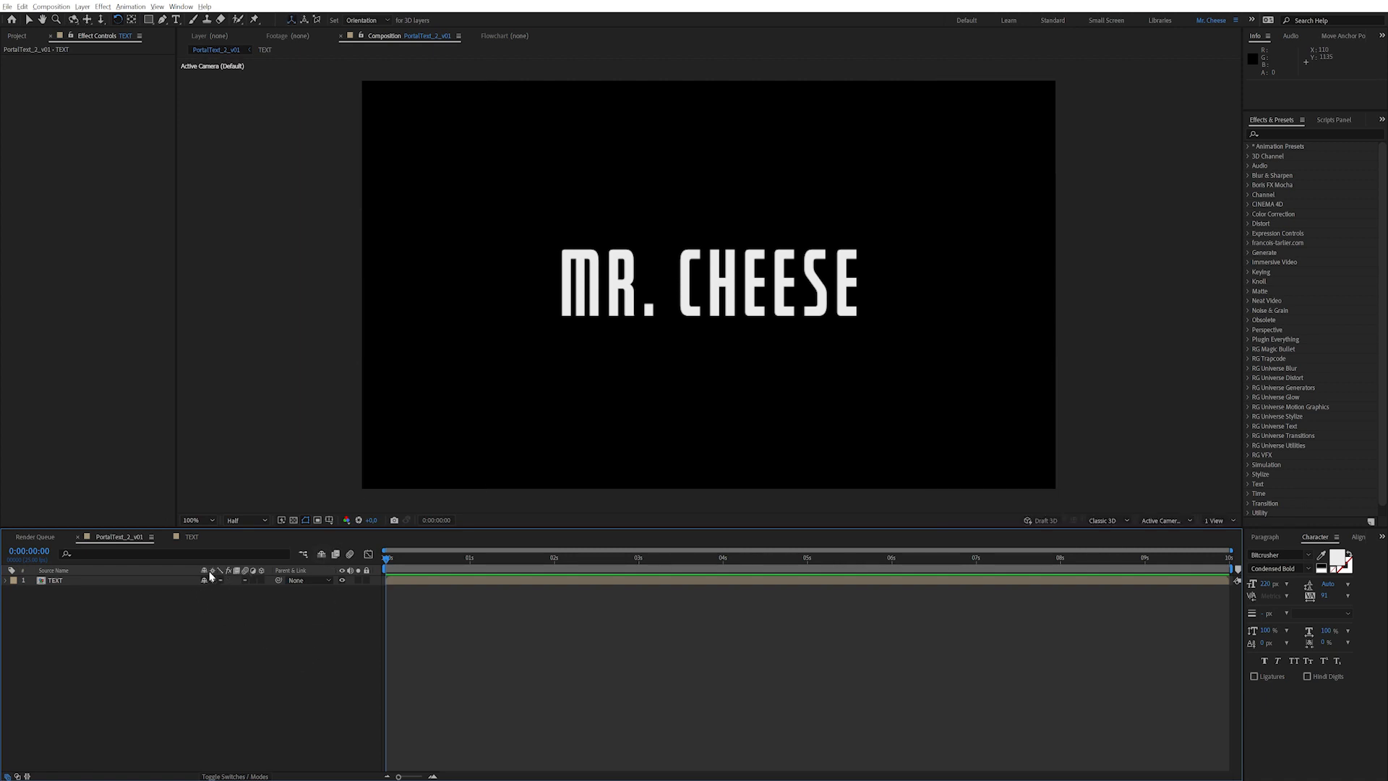
pyautogui.click(72, 20)
pyautogui.moveTo(712, 344); pyautogui.dragTo(672, 344)
pyautogui.hotkey('ctrl', 'z')
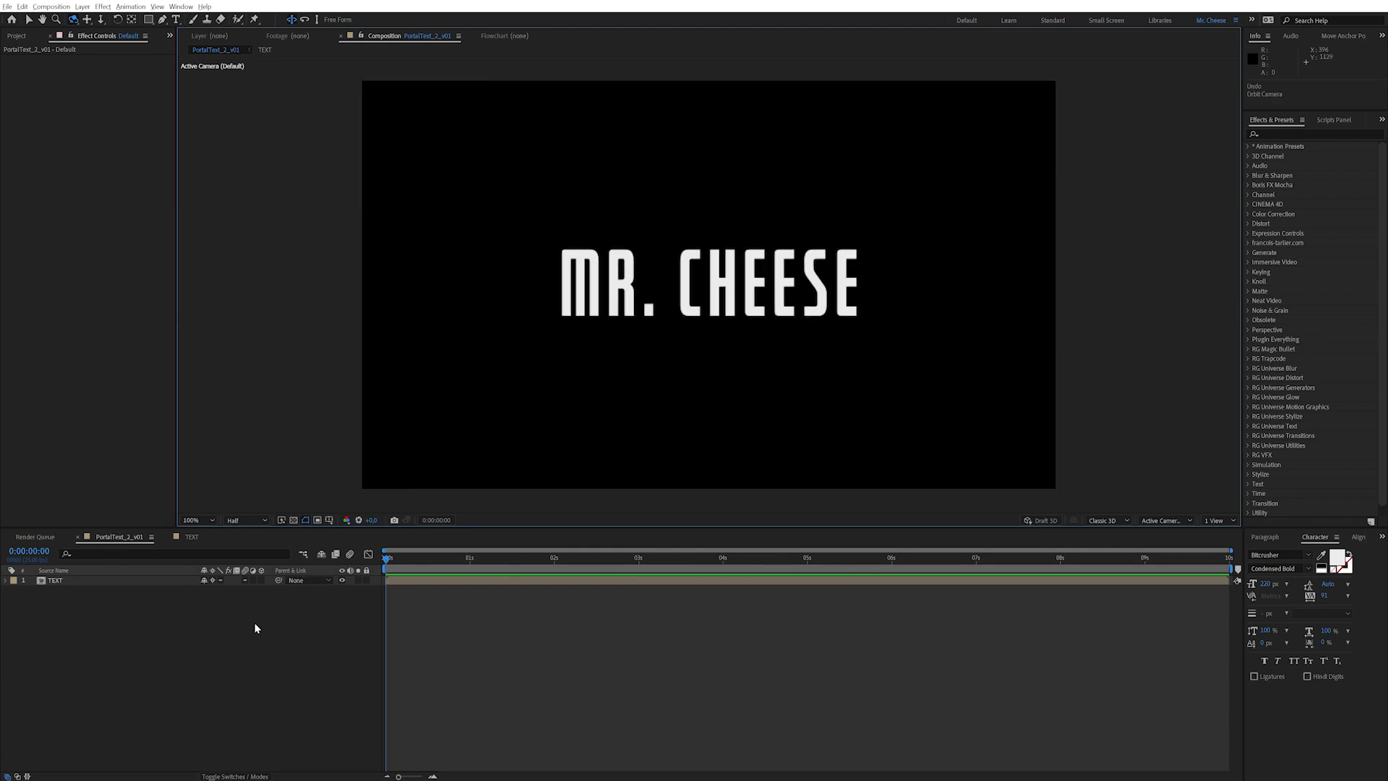
# Step: Apply the CC Radial Blur effect to the TEXT layer
pyautogui.click(104, 583)
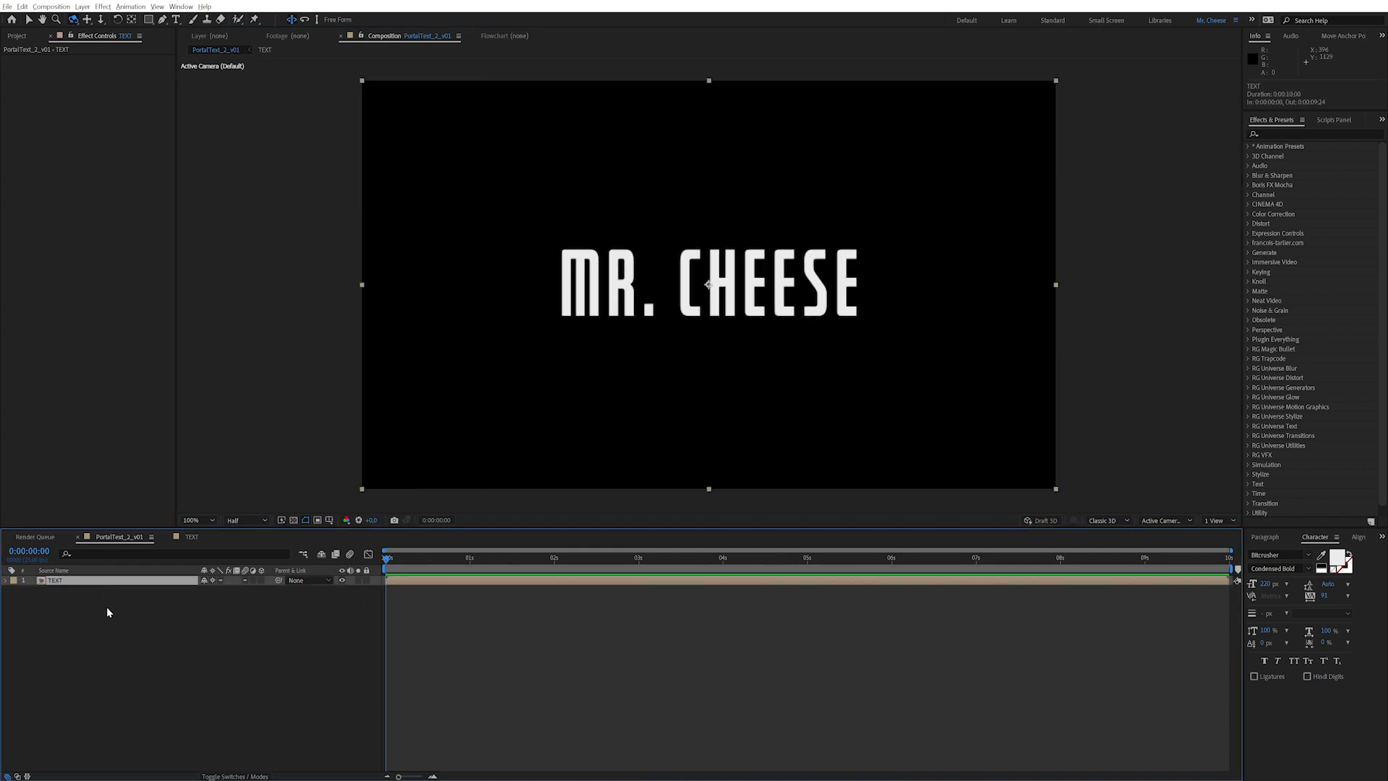
pyautogui.click(1295, 123)
pyautogui.write('radial')
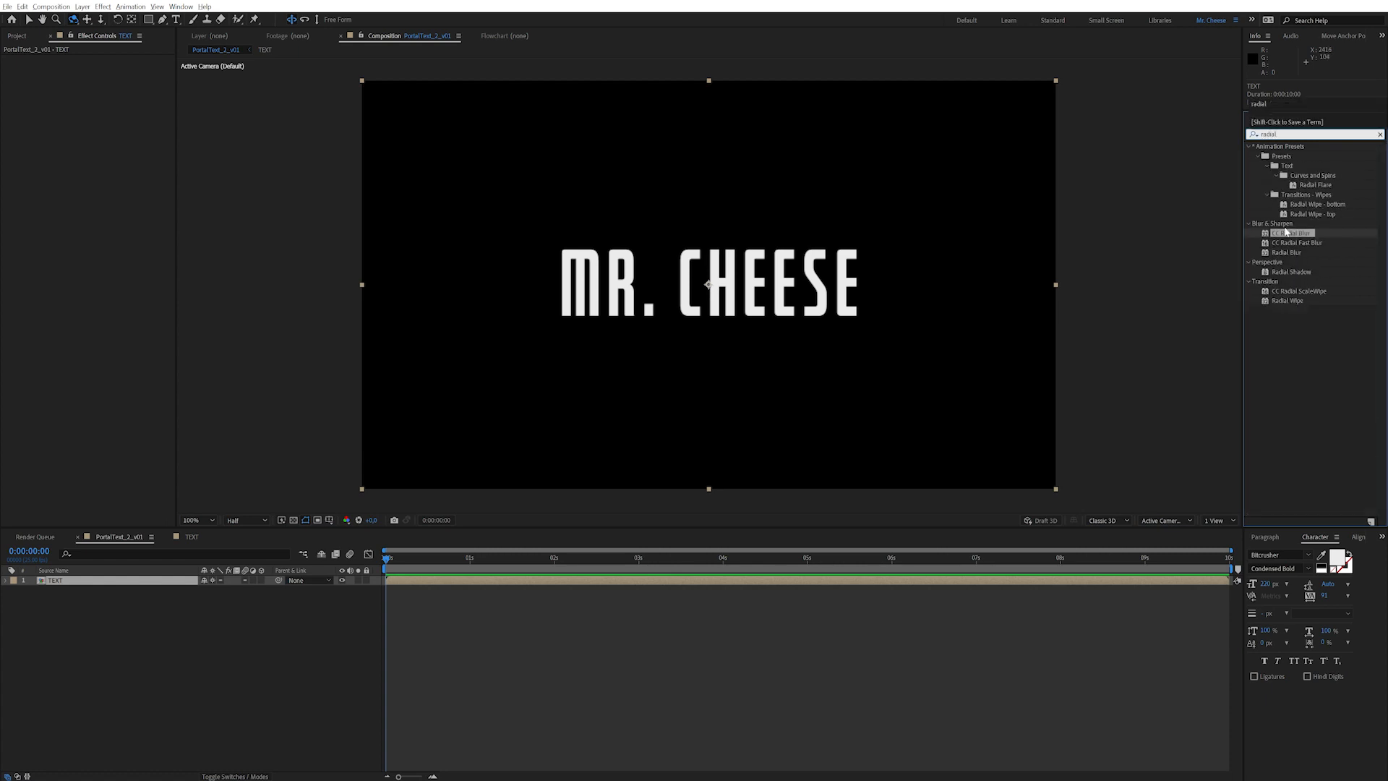
pyautogui.moveTo(1286, 231); pyautogui.dragTo(952, 343)
pyautogui.click(89, 176)
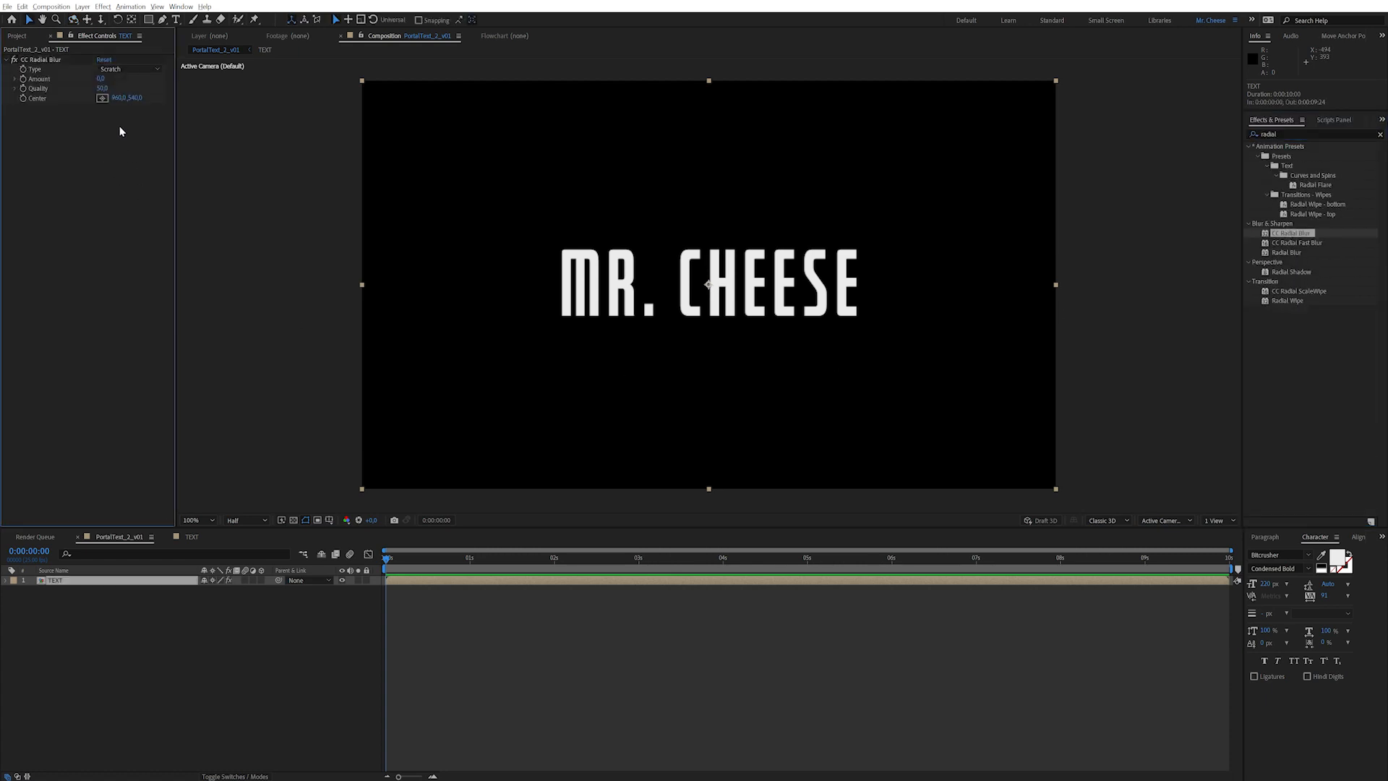
# Step: Set the CC Radial Blur type to Fading Zoom and its amount to -150
pyautogui.click(123, 72)
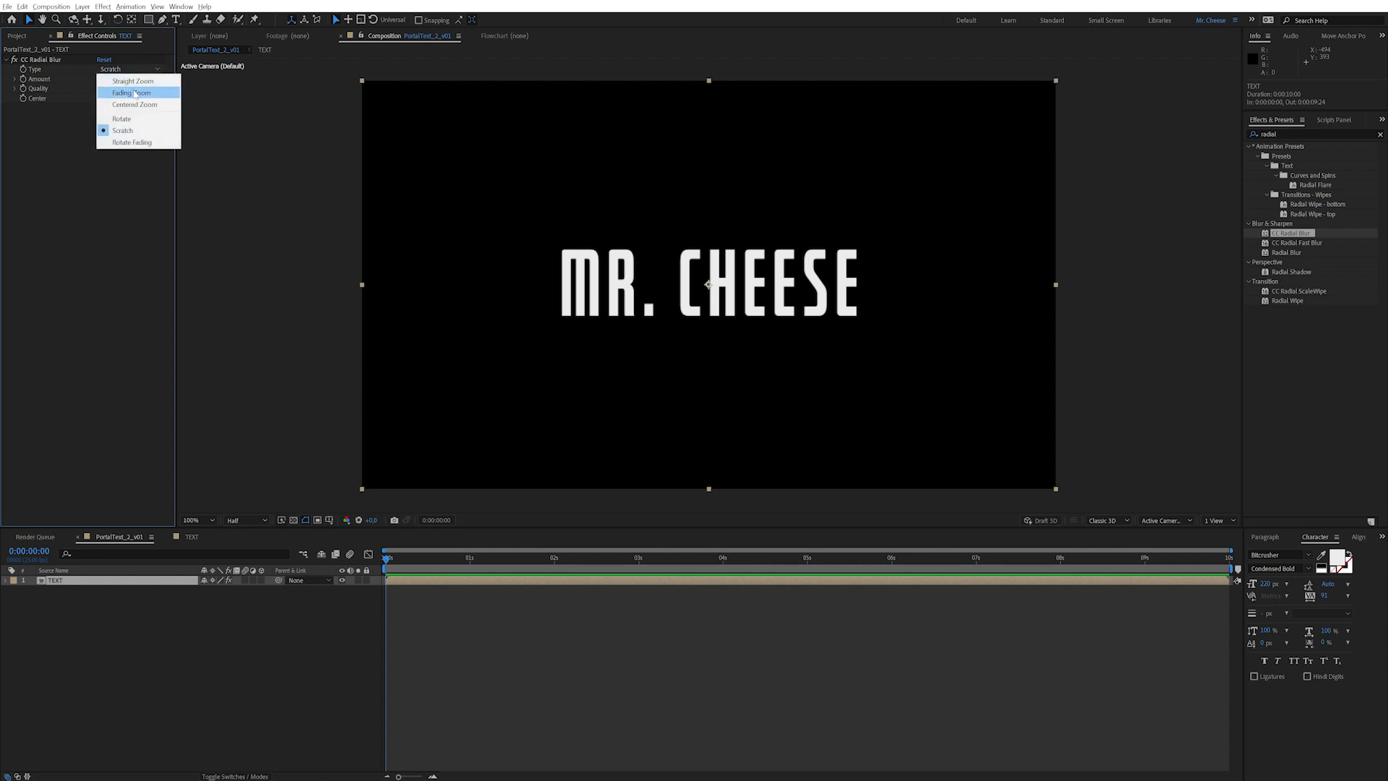
pyautogui.click(119, 89)
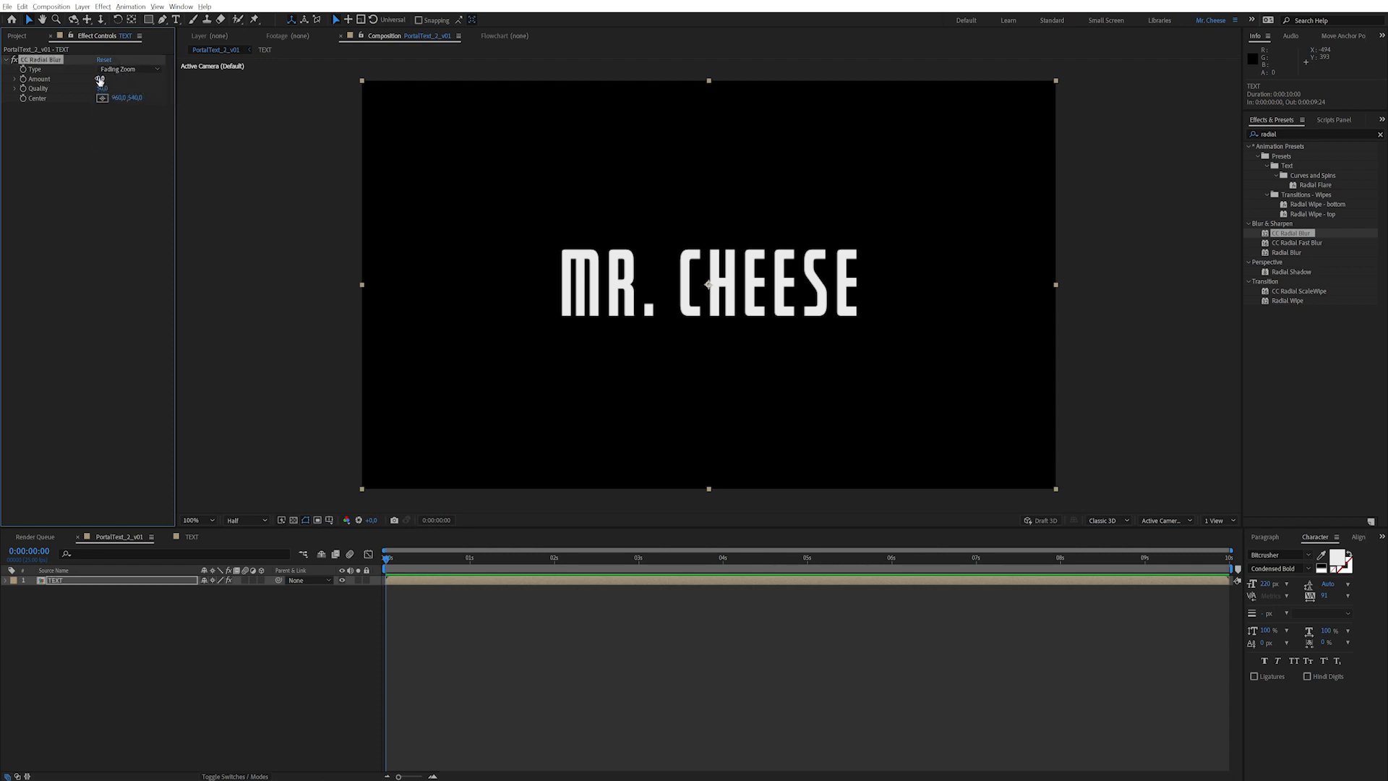
pyautogui.moveTo(100, 78); pyautogui.dragTo(55, 85)
pyautogui.click(105, 78)
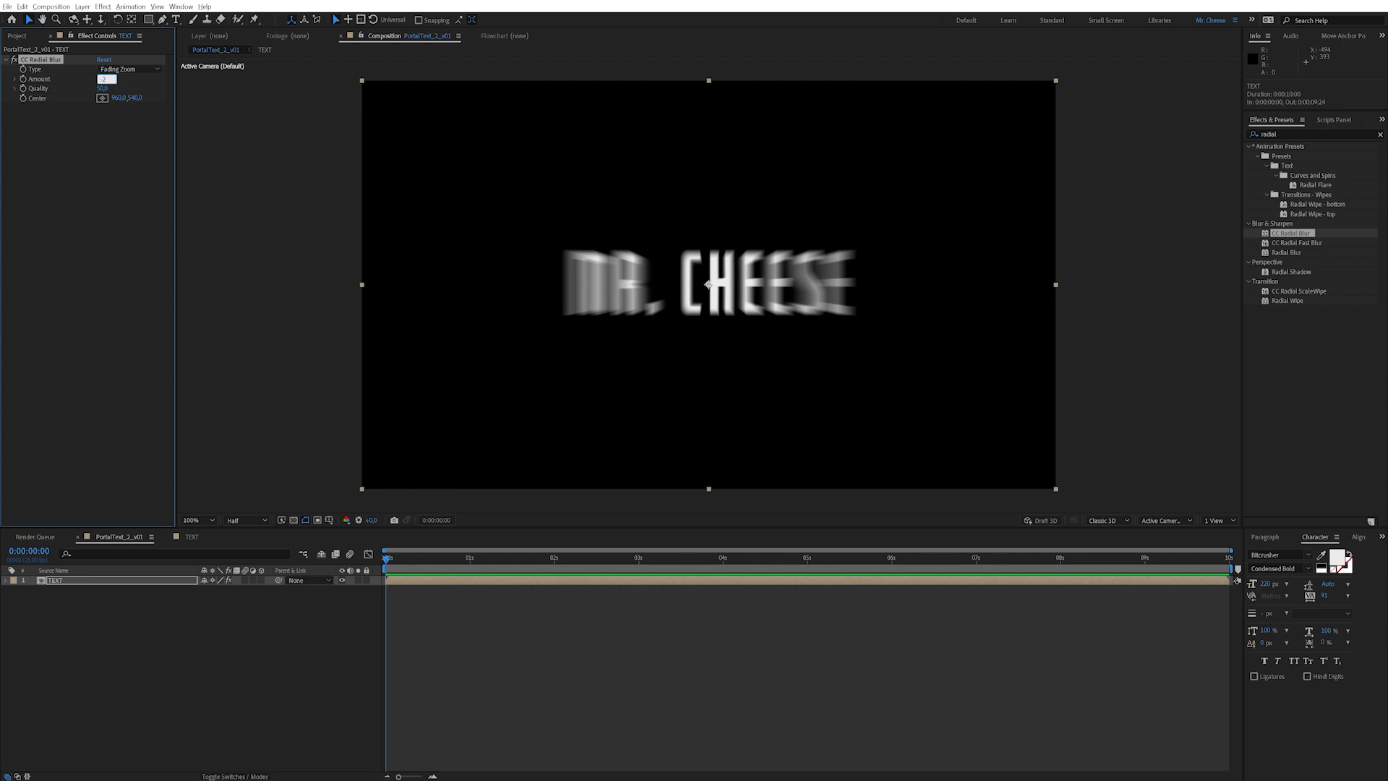
pyautogui.write('-150')
pyautogui.press('Return')
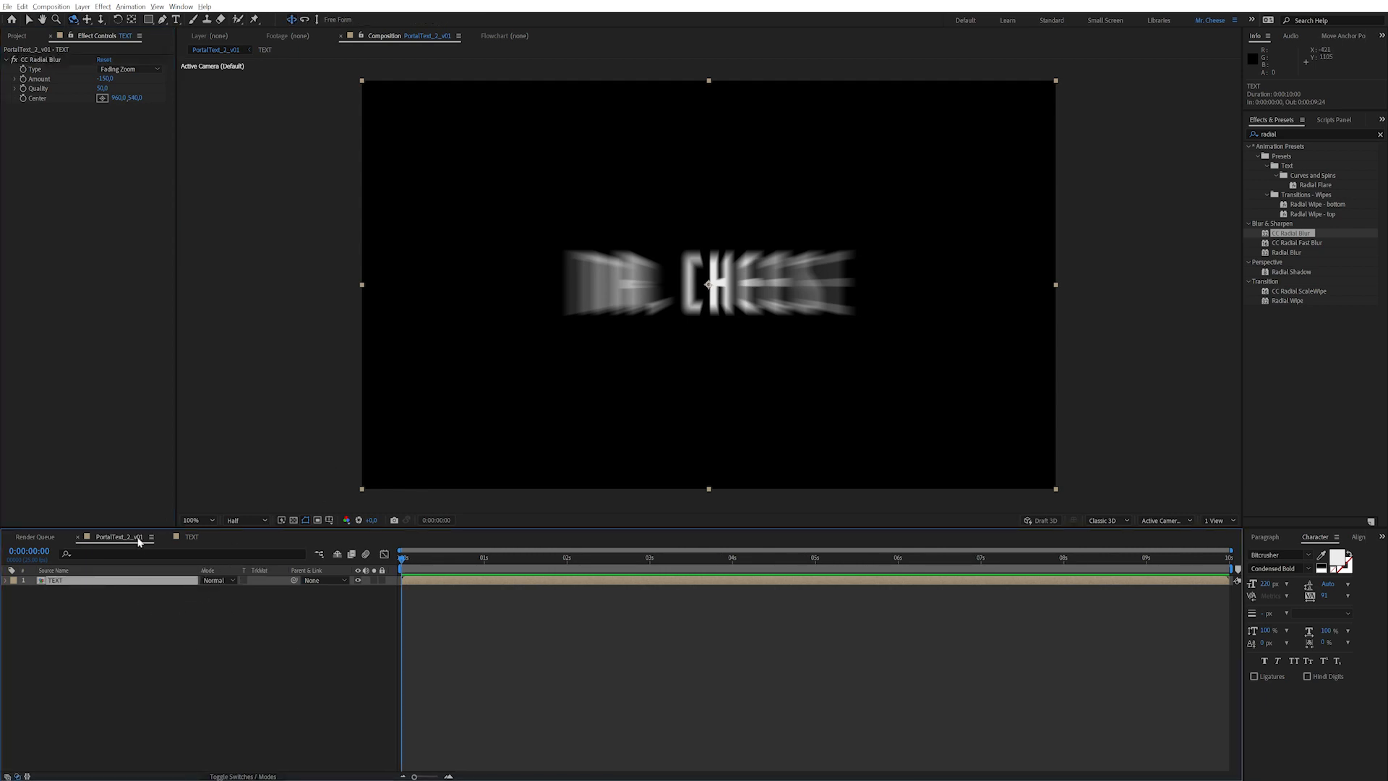
# Step: Duplicate the blurred TEXT layer and delete CC Radial Blur from the upper copy
pyautogui.hotkey('ctrl', 'd')
pyautogui.click(86, 271)
pyautogui.click(46, 61)
pyautogui.press('Delete')
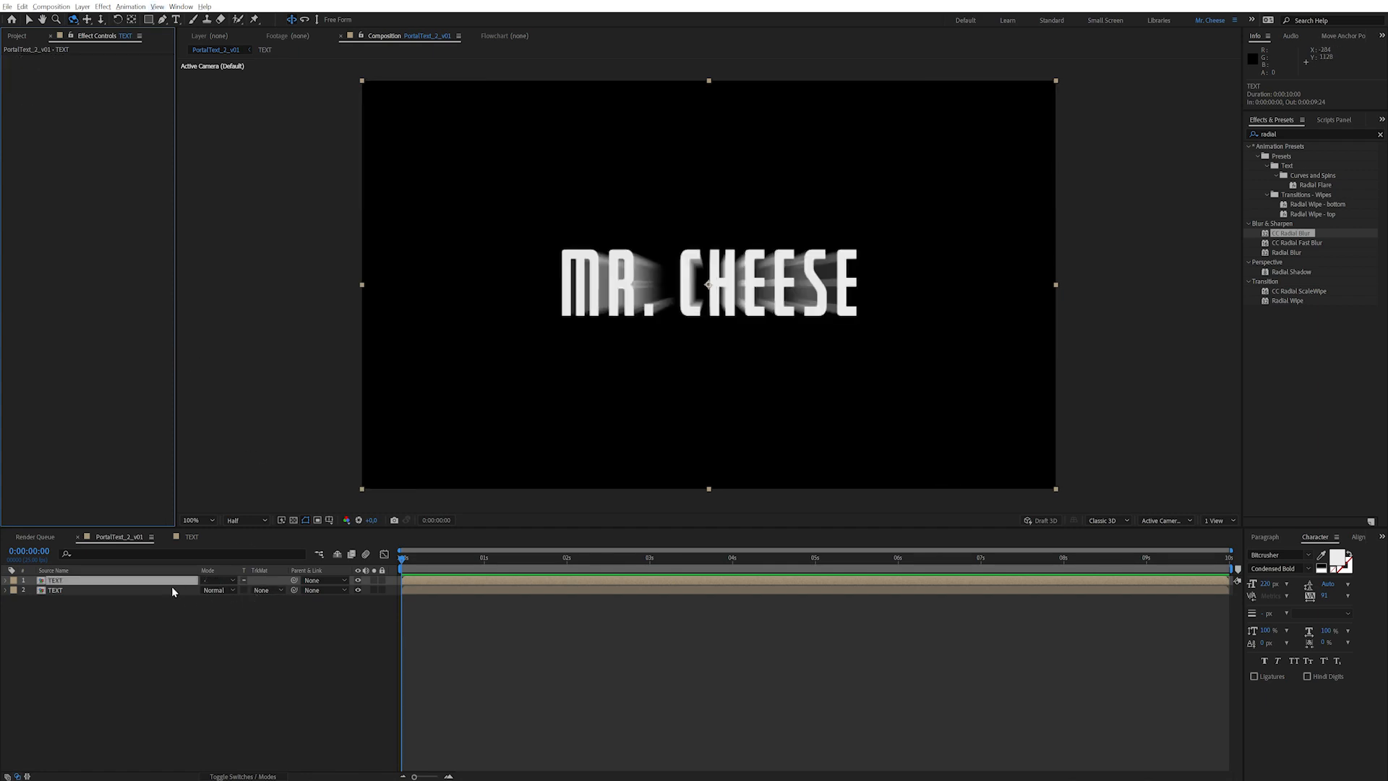
# Step: Use the upper TEXT layer as an alpha matte for the blurred TEXT layer and check it by orbiting the camera
pyautogui.click(274, 591)
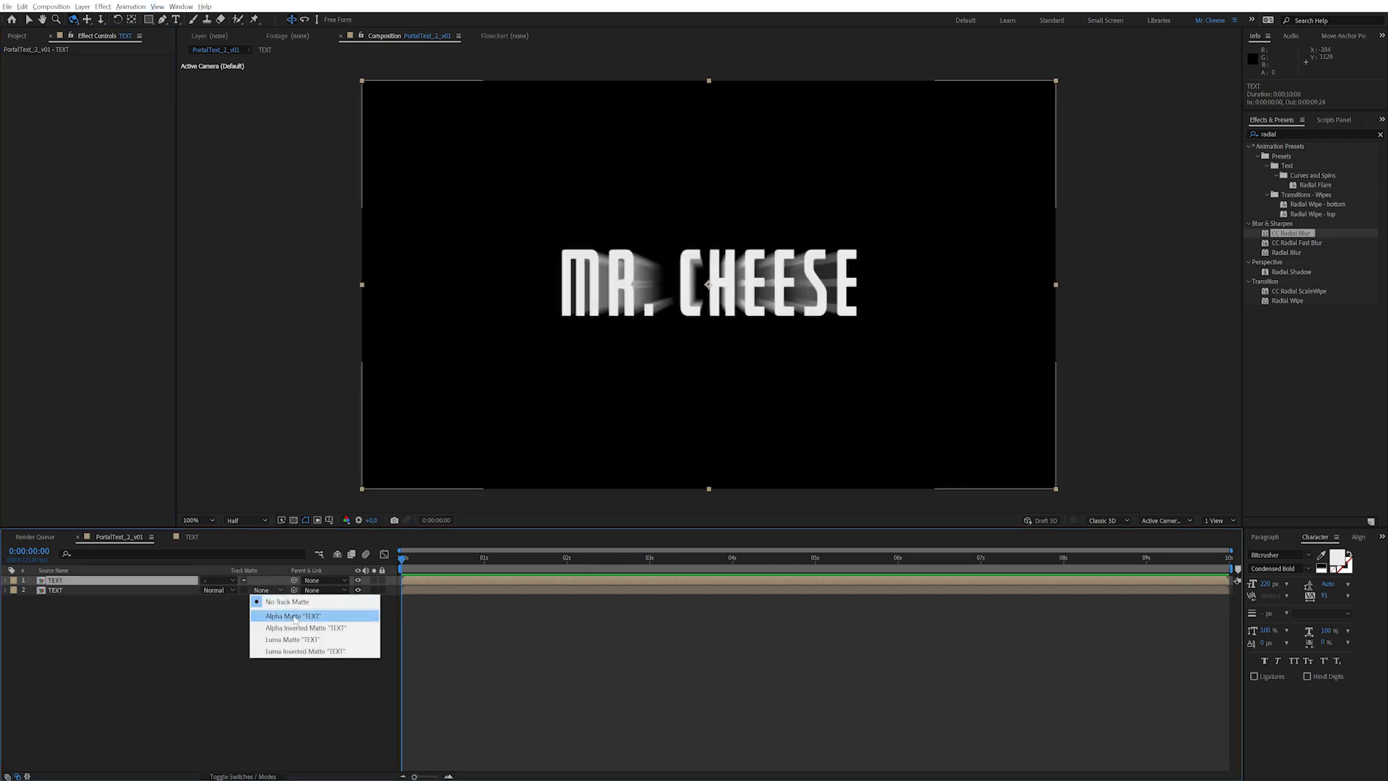
pyautogui.click(294, 617)
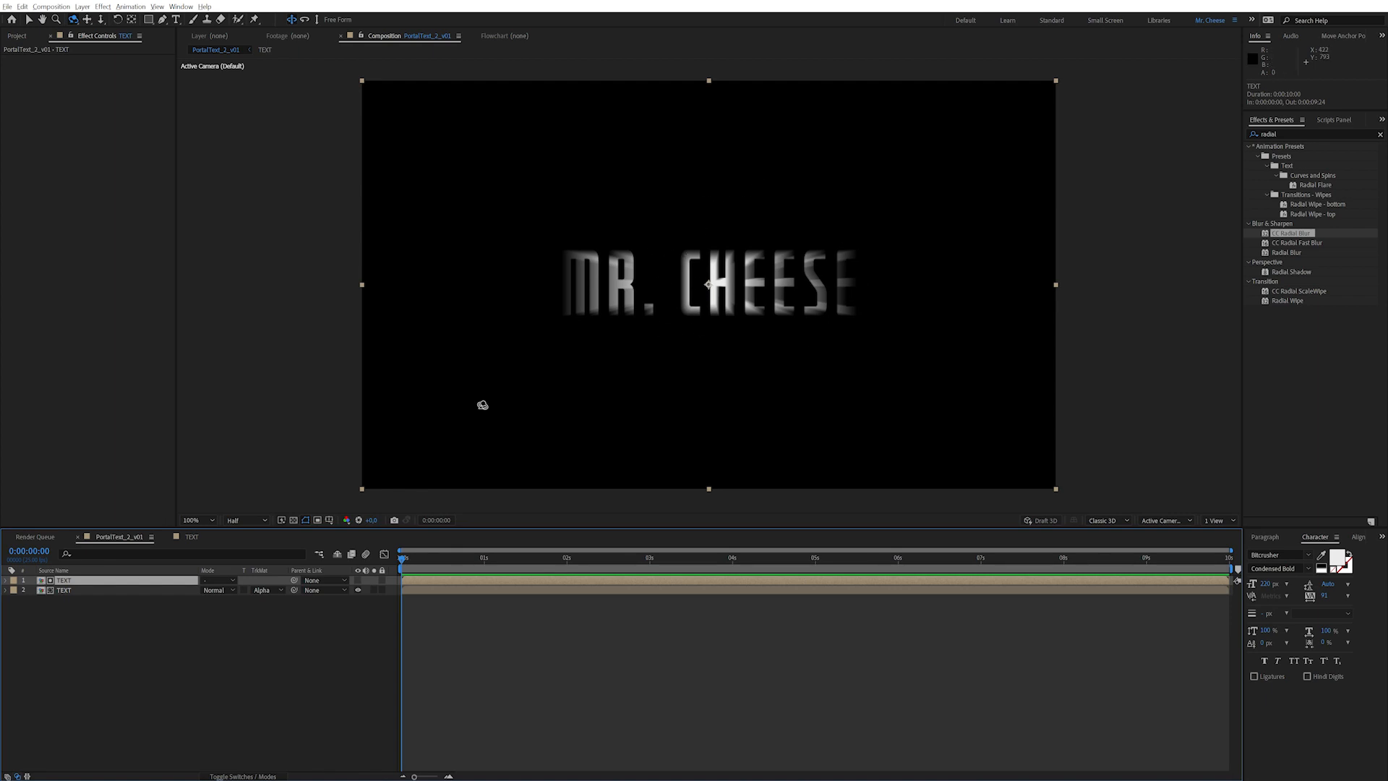
pyautogui.click(203, 641)
pyautogui.click(109, 579)
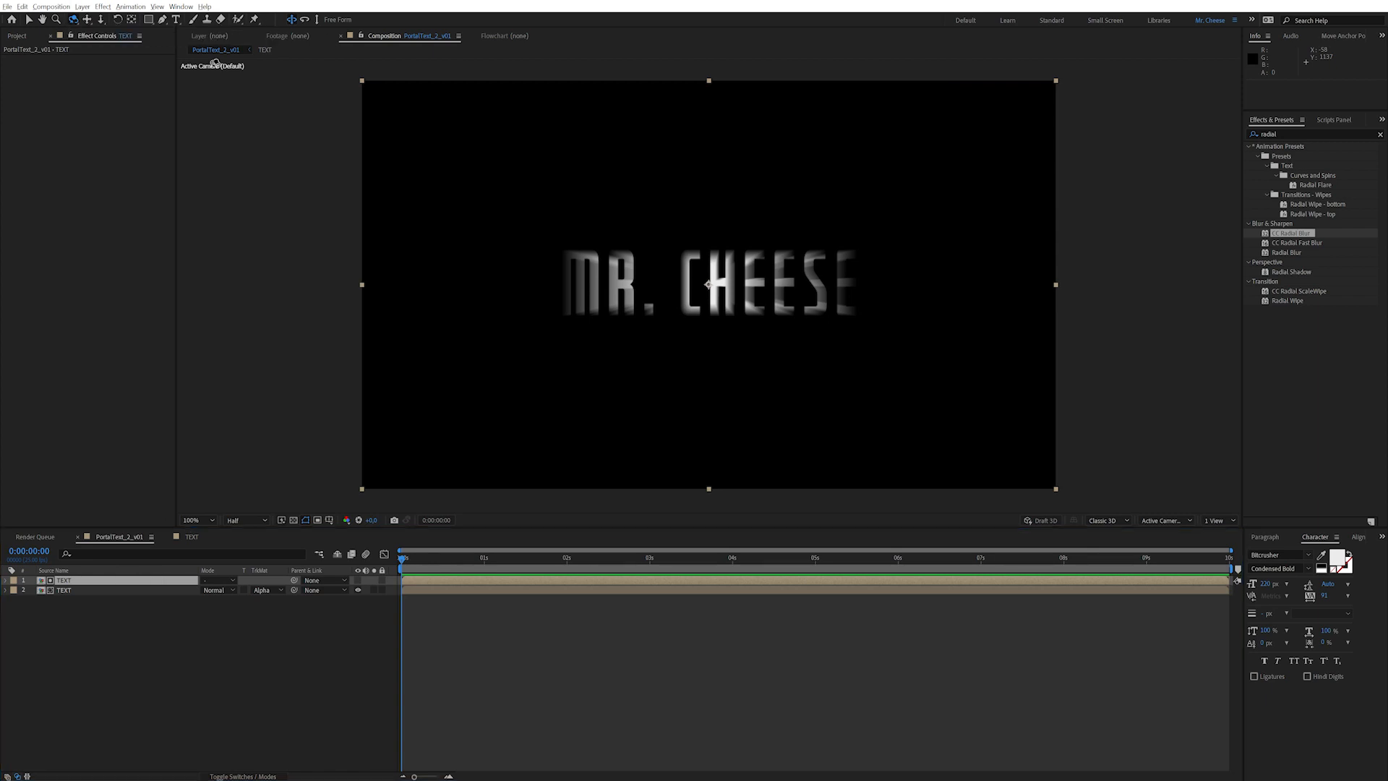
pyautogui.moveTo(661, 357); pyautogui.dragTo(700, 359)
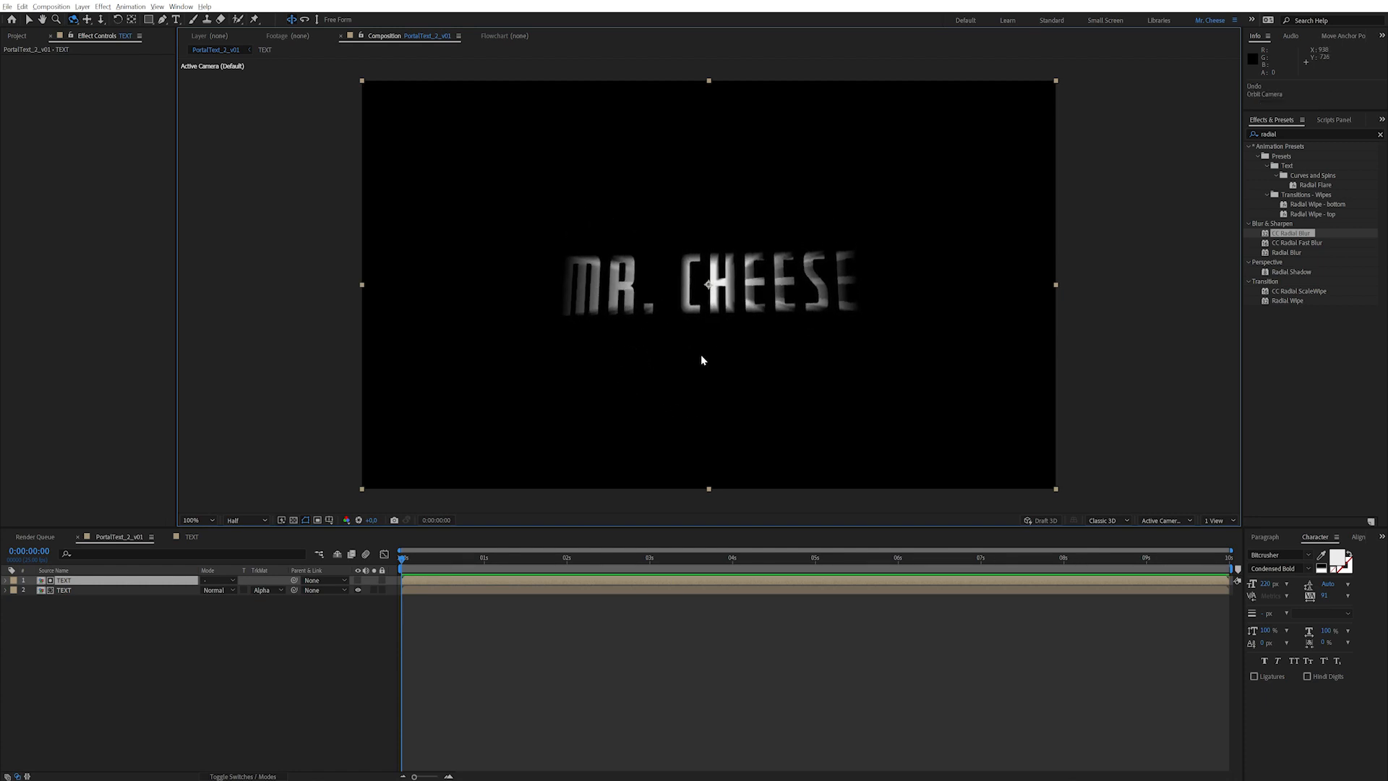
pyautogui.click(193, 666)
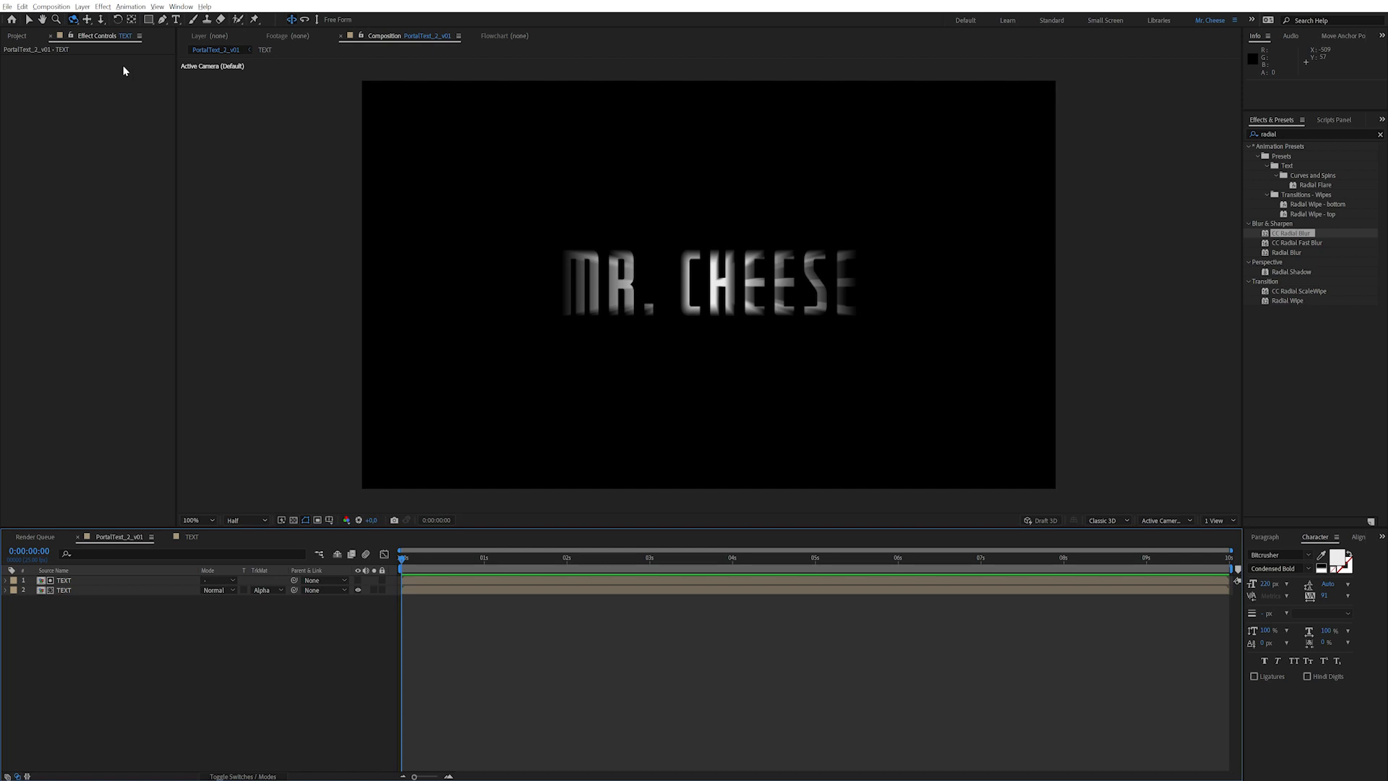
# Step: Add a null object named 3d Rays and turn it into a 3D layer
pyautogui.click(81, 7)
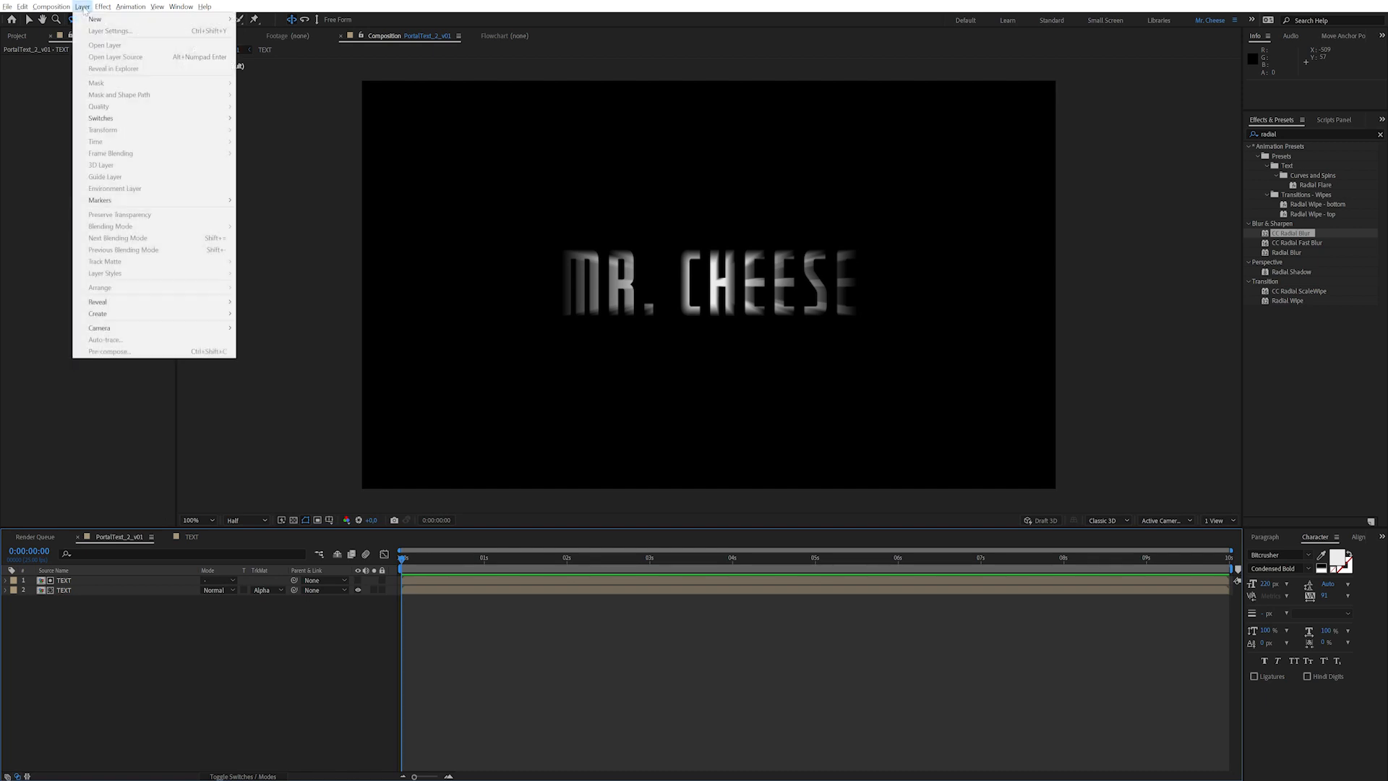
pyautogui.moveTo(186, 21)
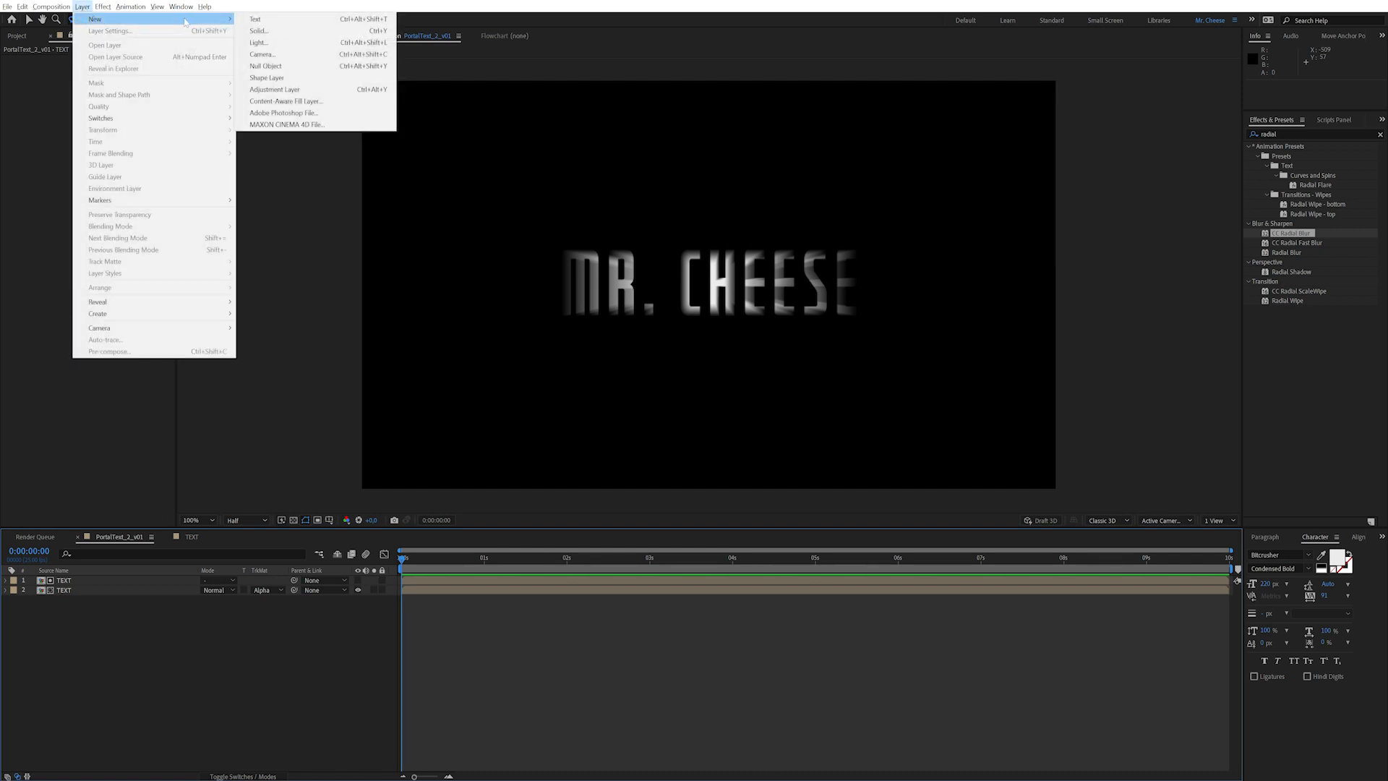
pyautogui.click(300, 67)
pyautogui.press('Return')
pyautogui.write('3d Rays')
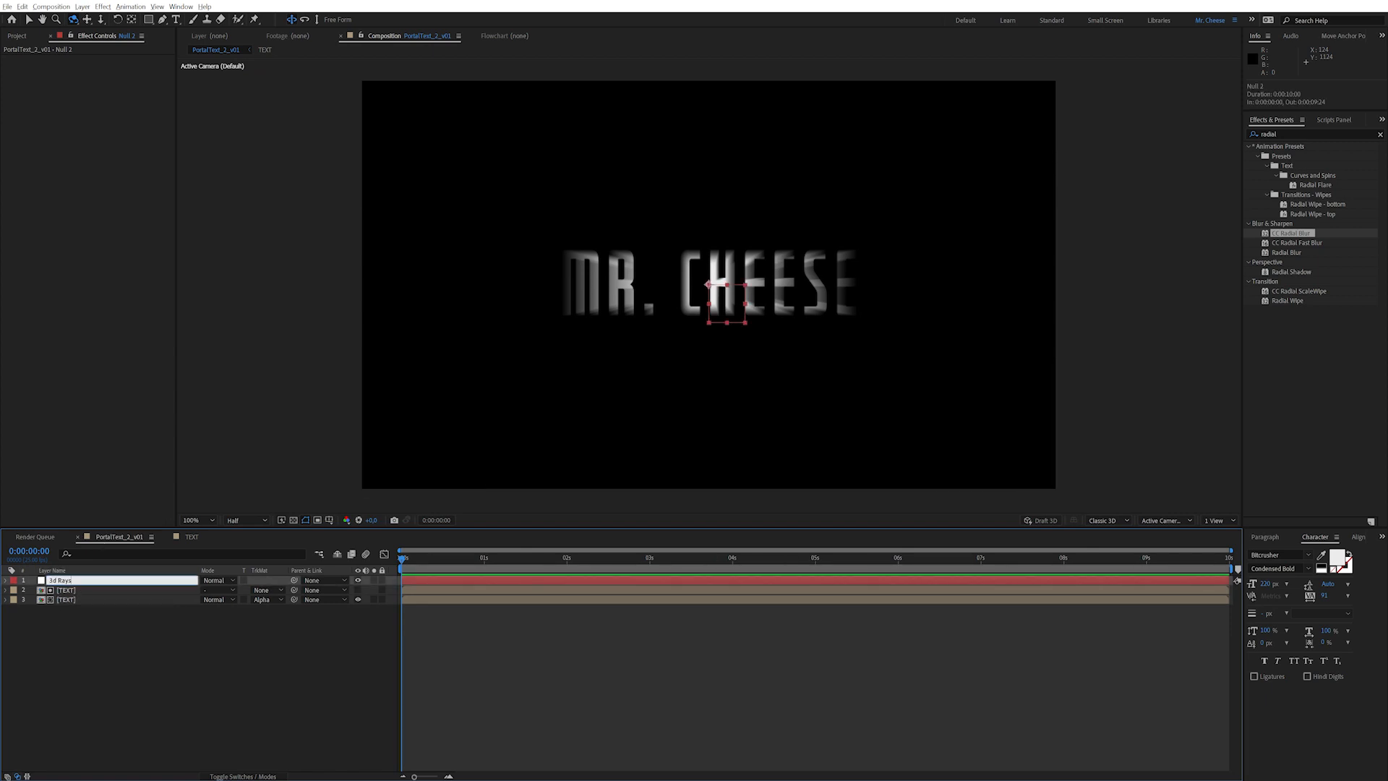
pyautogui.press('Return')
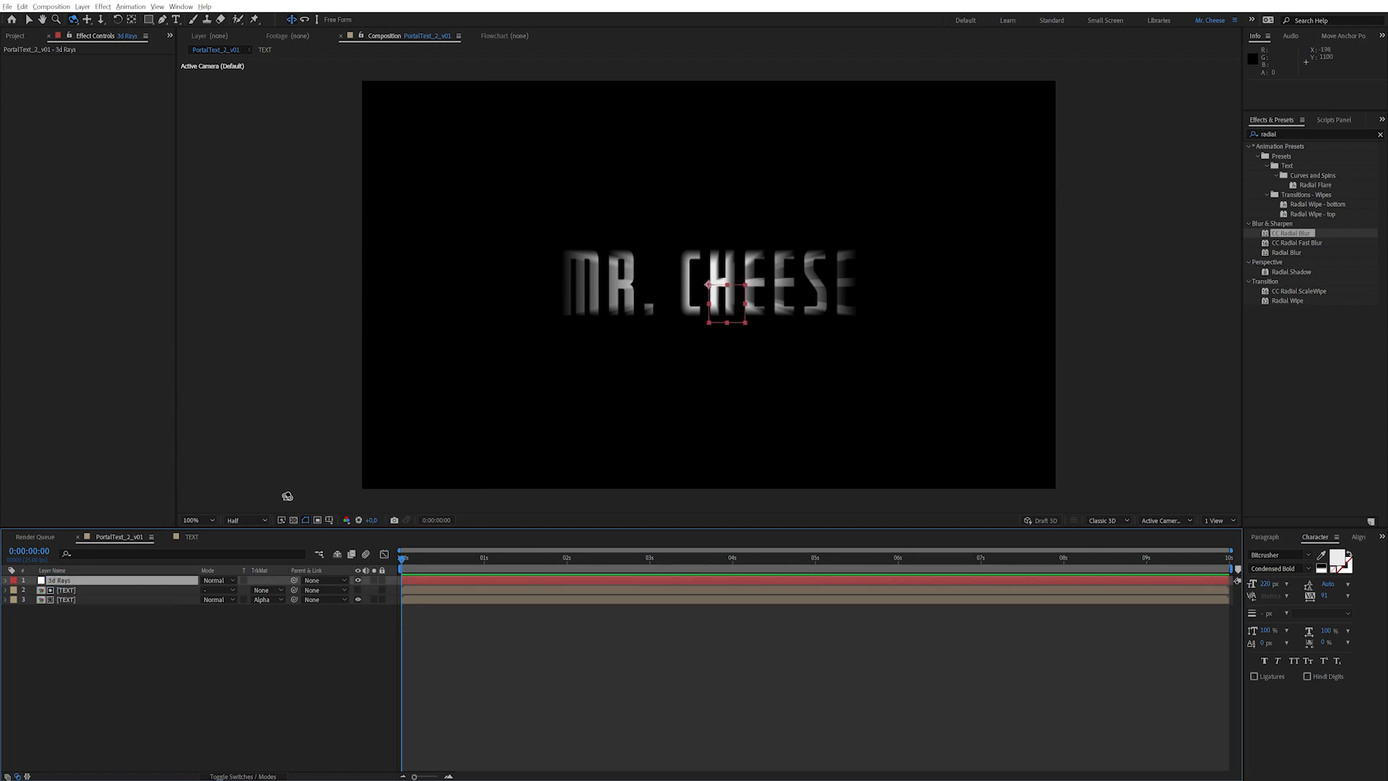
pyautogui.click(256, 775)
pyautogui.click(262, 580)
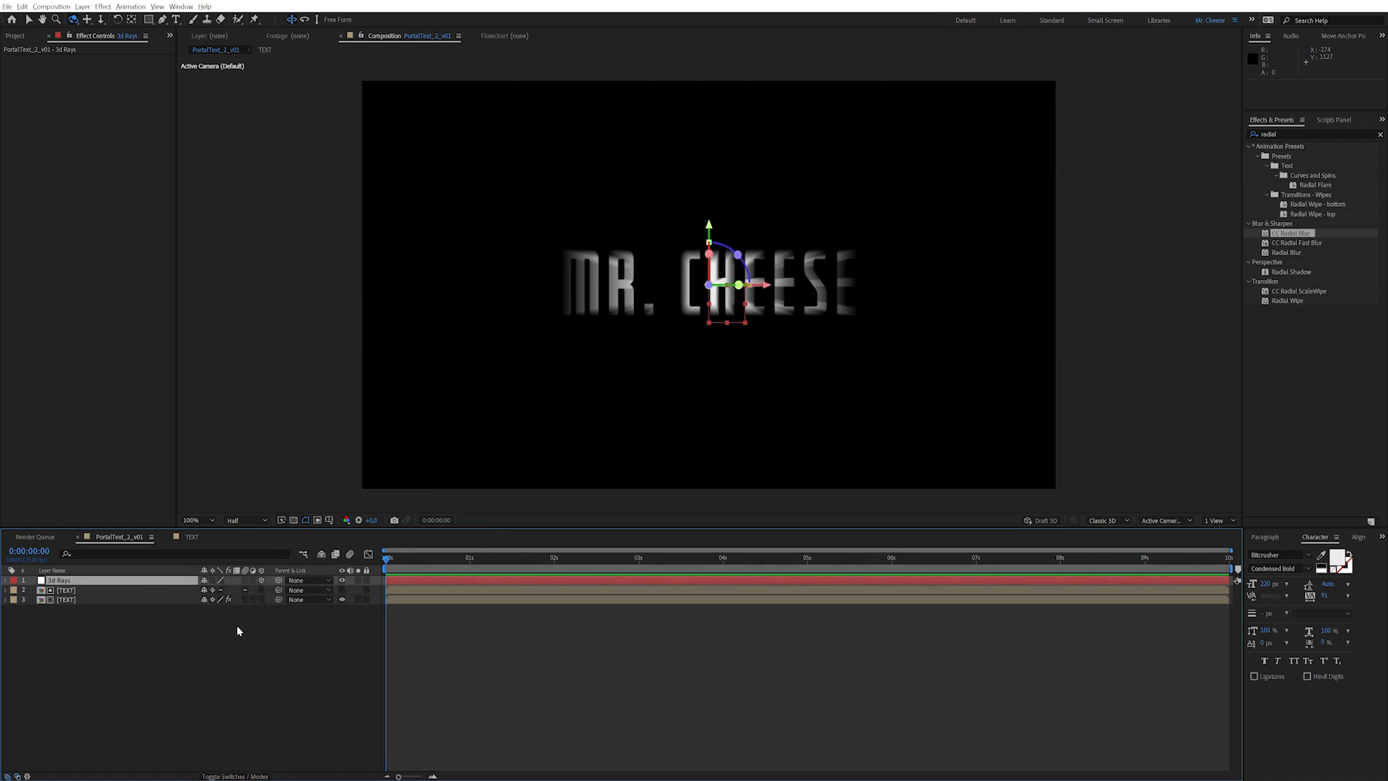
# Step: Set the Z position of the 3d Rays null to 3000
pyautogui.click(6, 580)
pyautogui.click(15, 591)
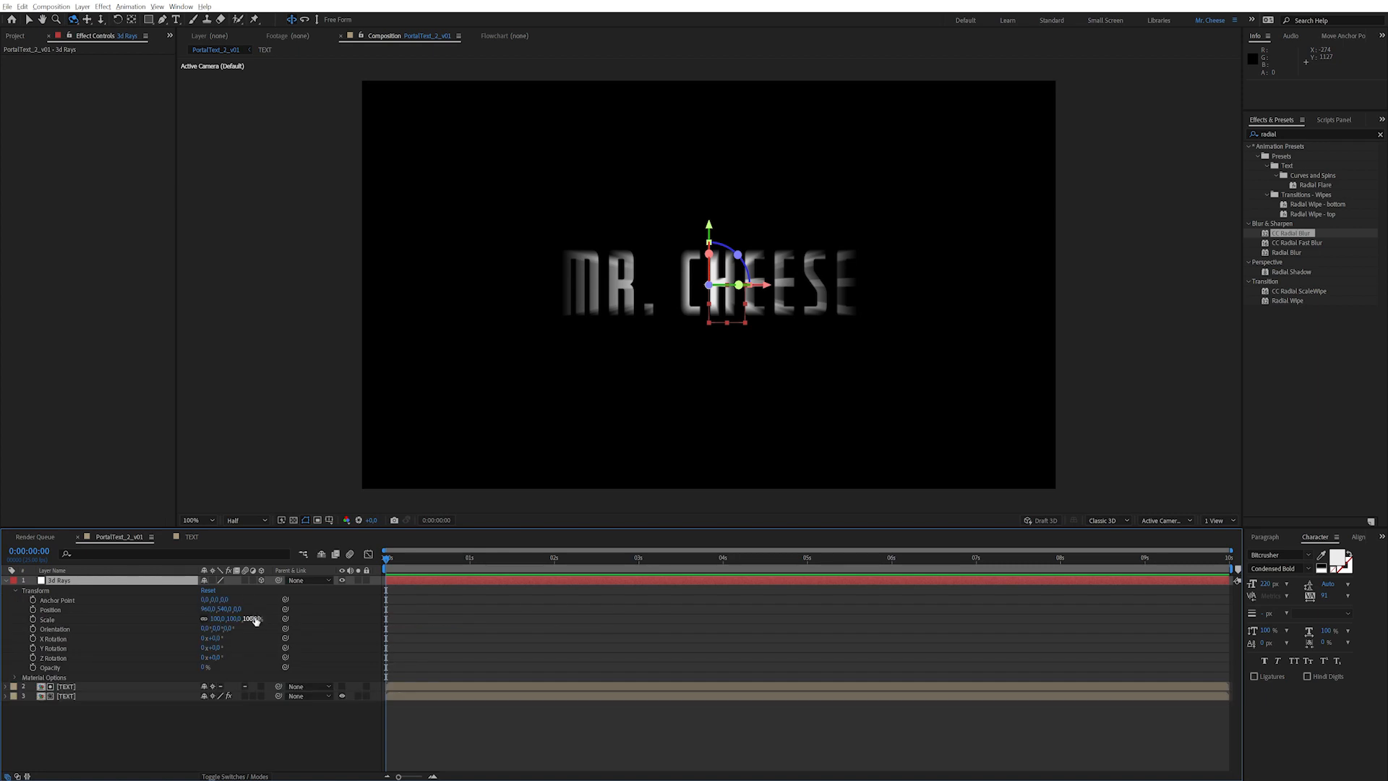
pyautogui.moveTo(235, 609); pyautogui.dragTo(925, 432)
pyautogui.click(247, 608)
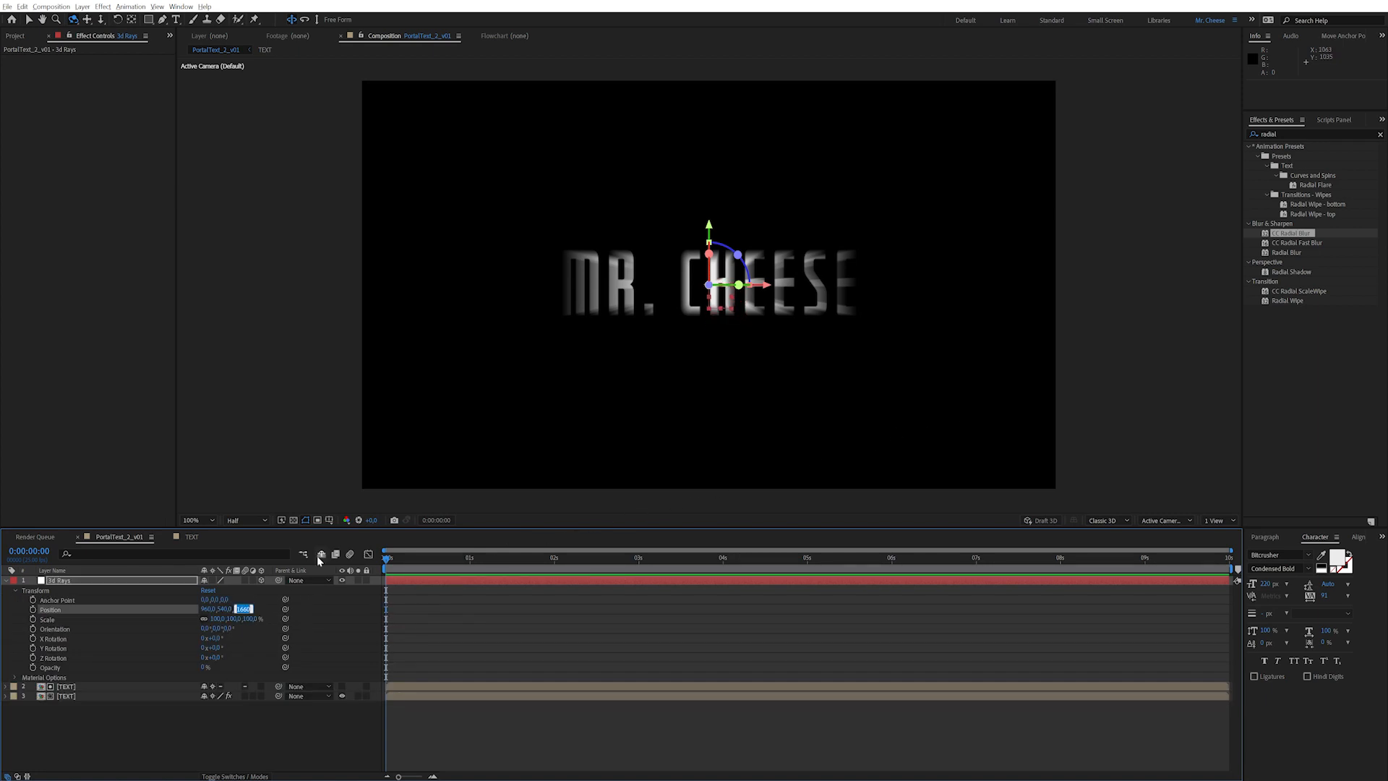
pyautogui.write('3000')
pyautogui.press('Return')
pyautogui.click(332, 772)
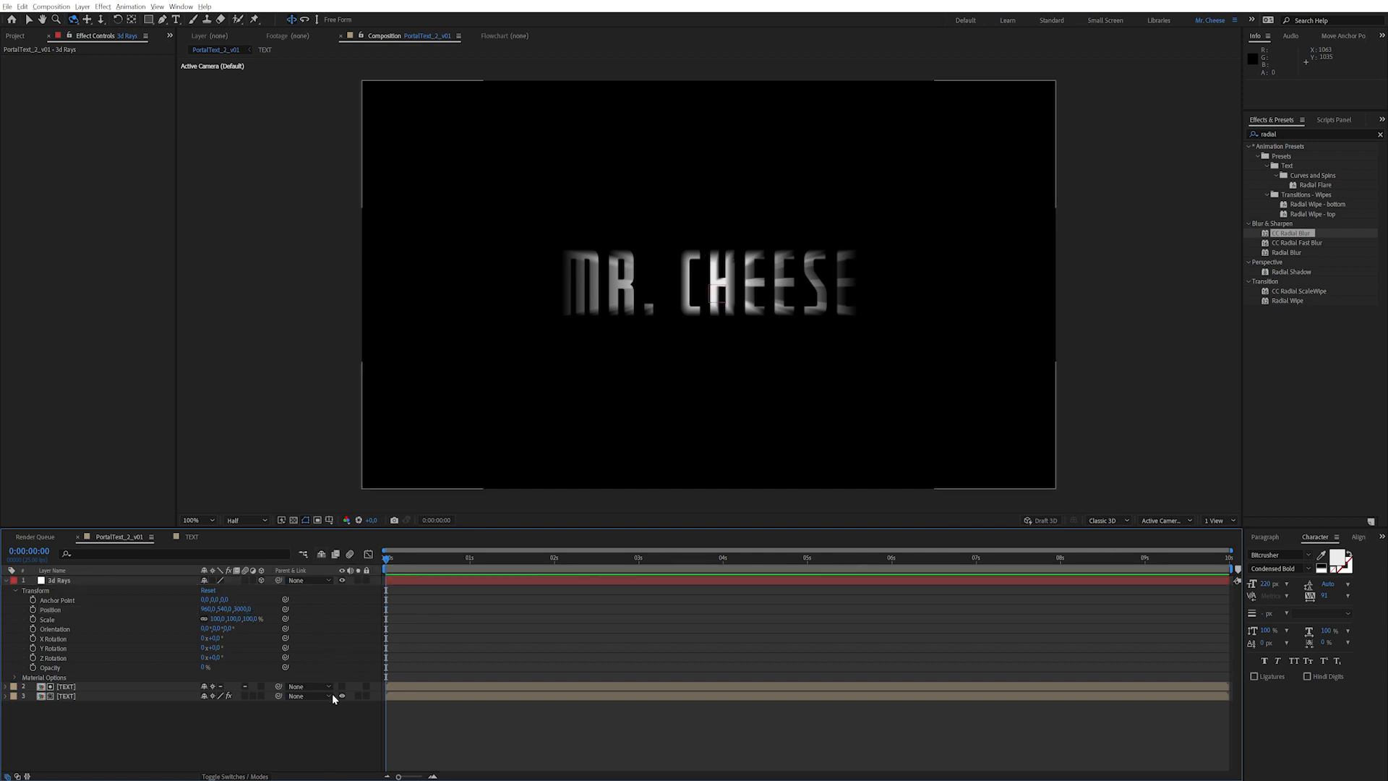
pyautogui.moveTo(677, 319); pyautogui.dragTo(655, 293)
pyautogui.hotkey('ctrl', 'z')
# Step: Add the expression thisComp.layer("3d Rays").toComp([0,0,0]) to the CC Radial Blur Center of the blurred TEXT layer
pyautogui.click(80, 686)
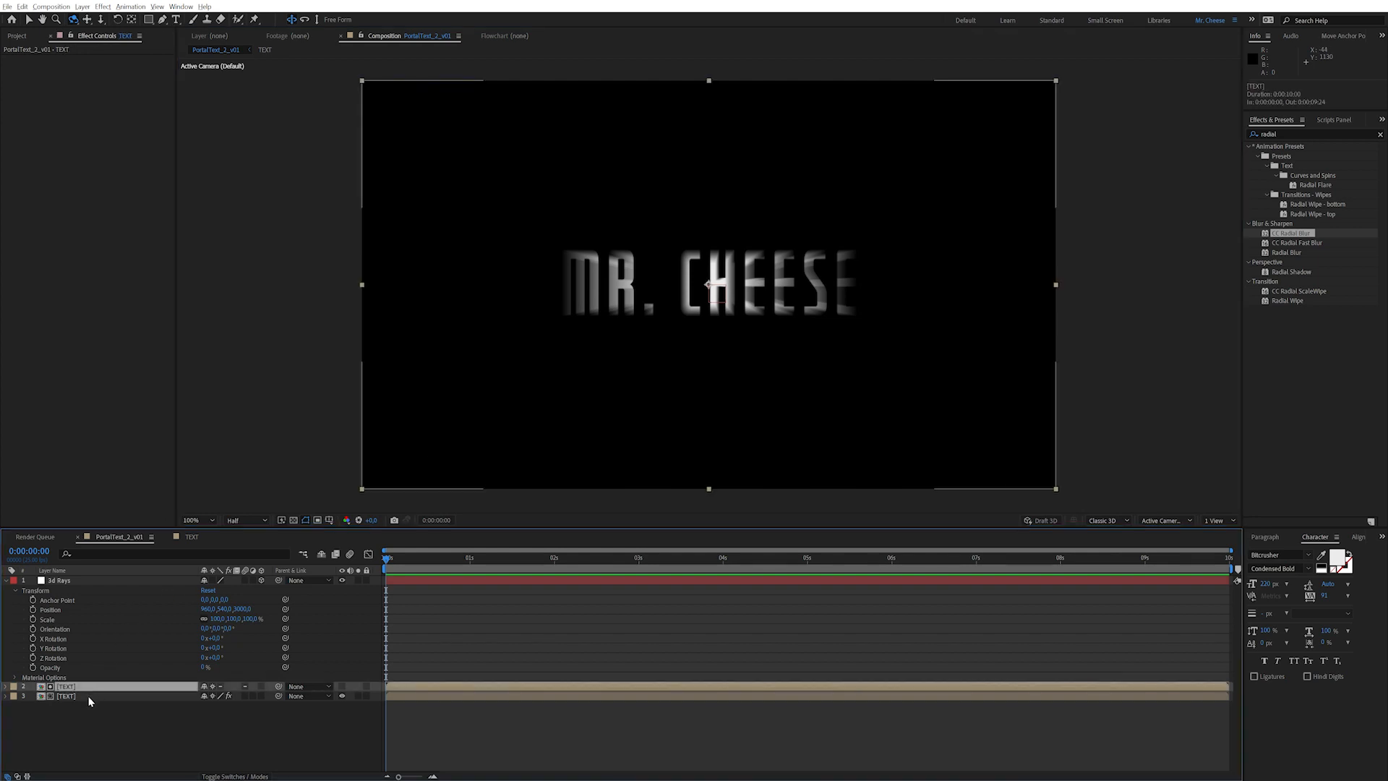
pyautogui.click(90, 695)
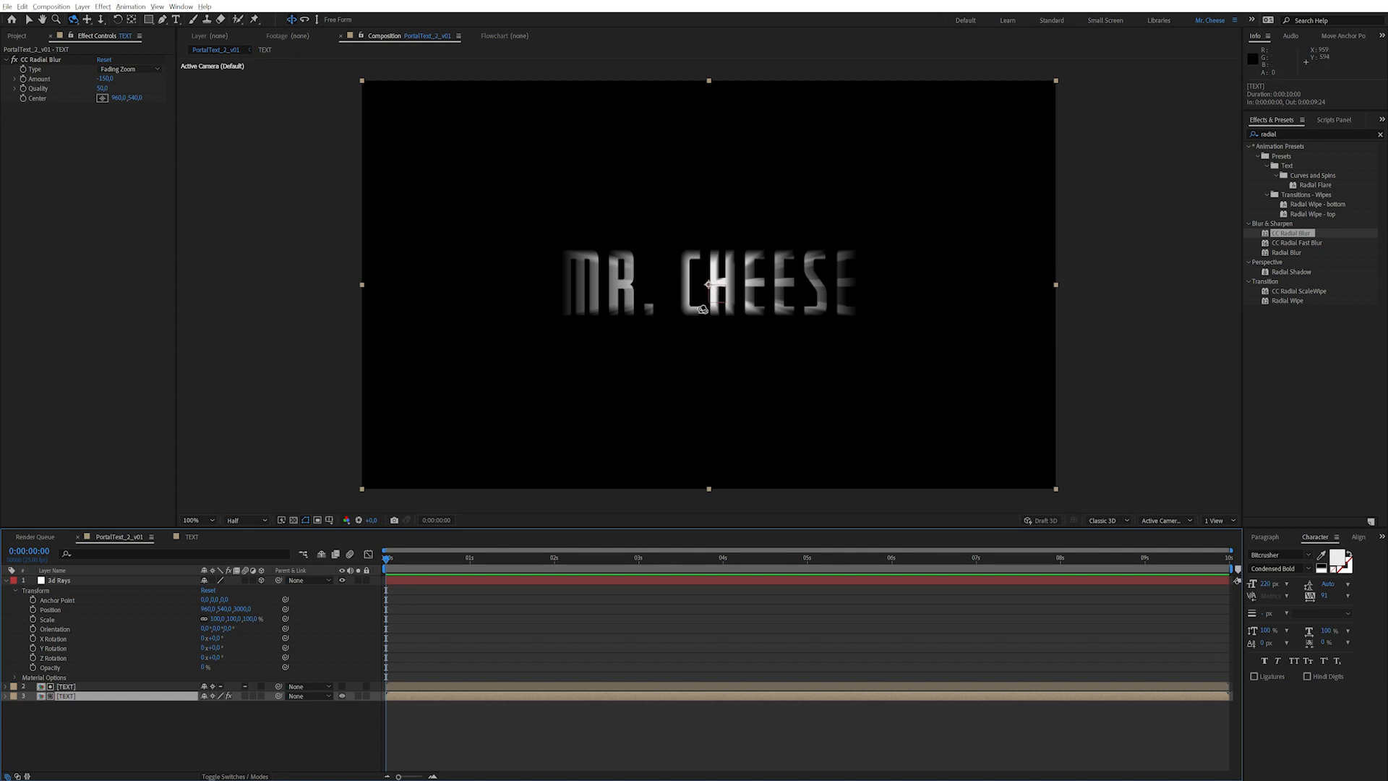
pyautogui.click(70, 175)
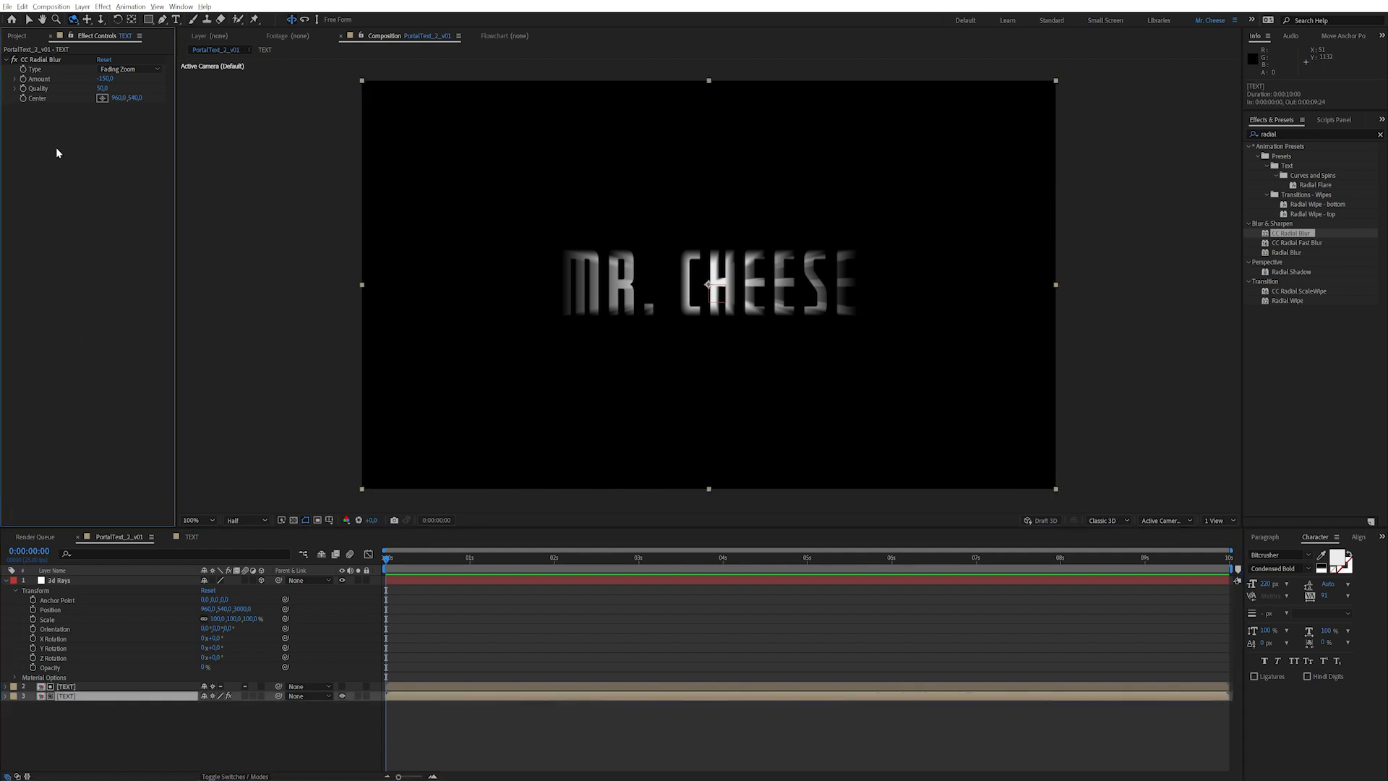
pyautogui.keyDown('alt'); pyautogui.click(22, 99); pyautogui.keyUp('alt')
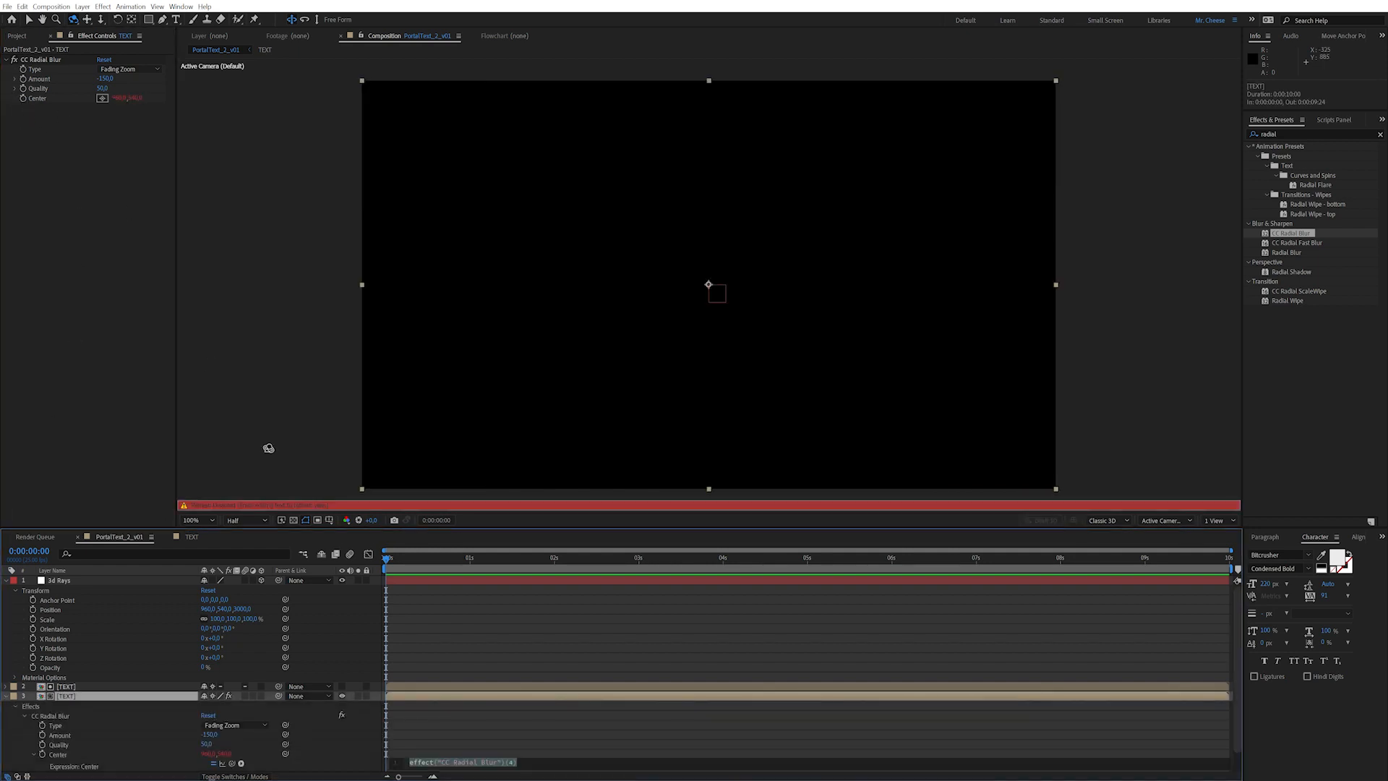
pyautogui.scroll(-1, 505, 602)
pyautogui.click(475, 743)
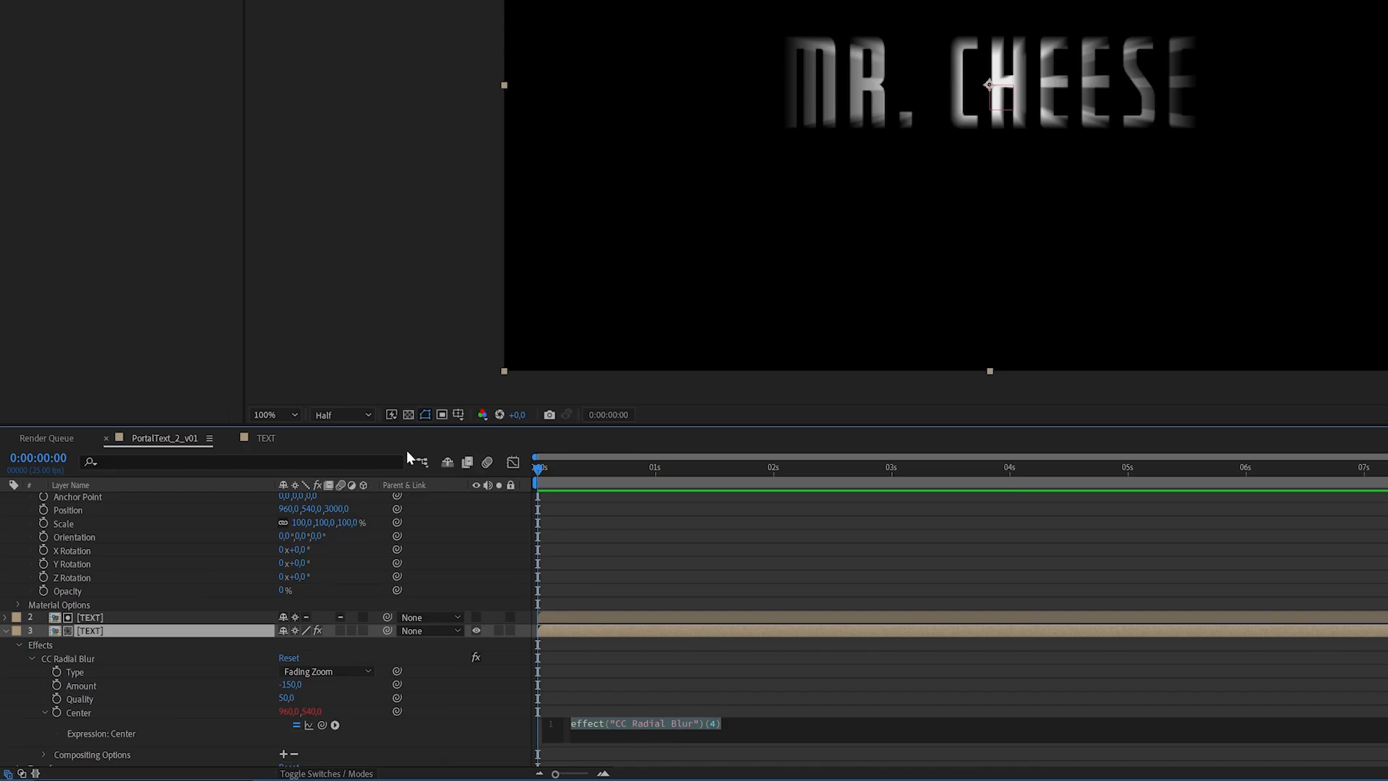
pyautogui.moveTo(322, 723); pyautogui.dragTo(101, 501)
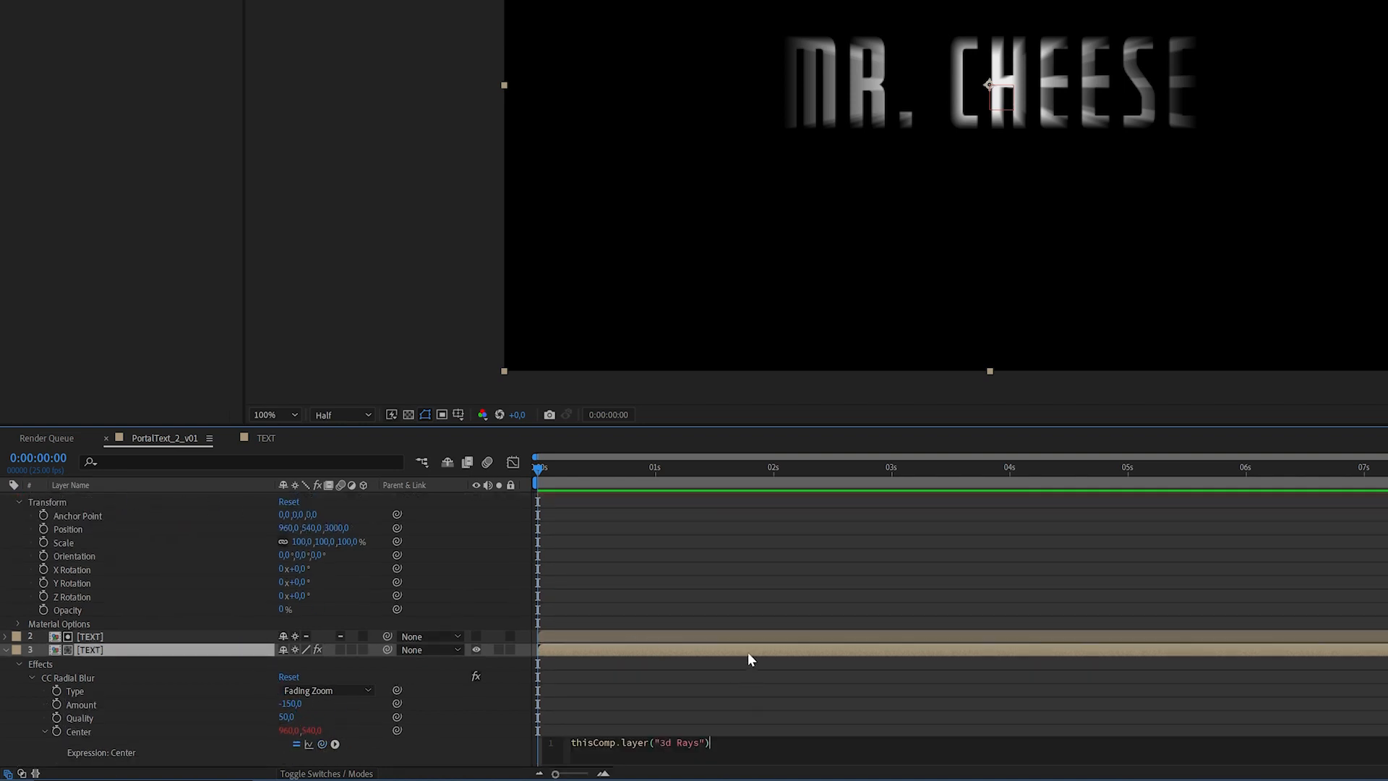
pyautogui.write('.toComp()[0,0,0')
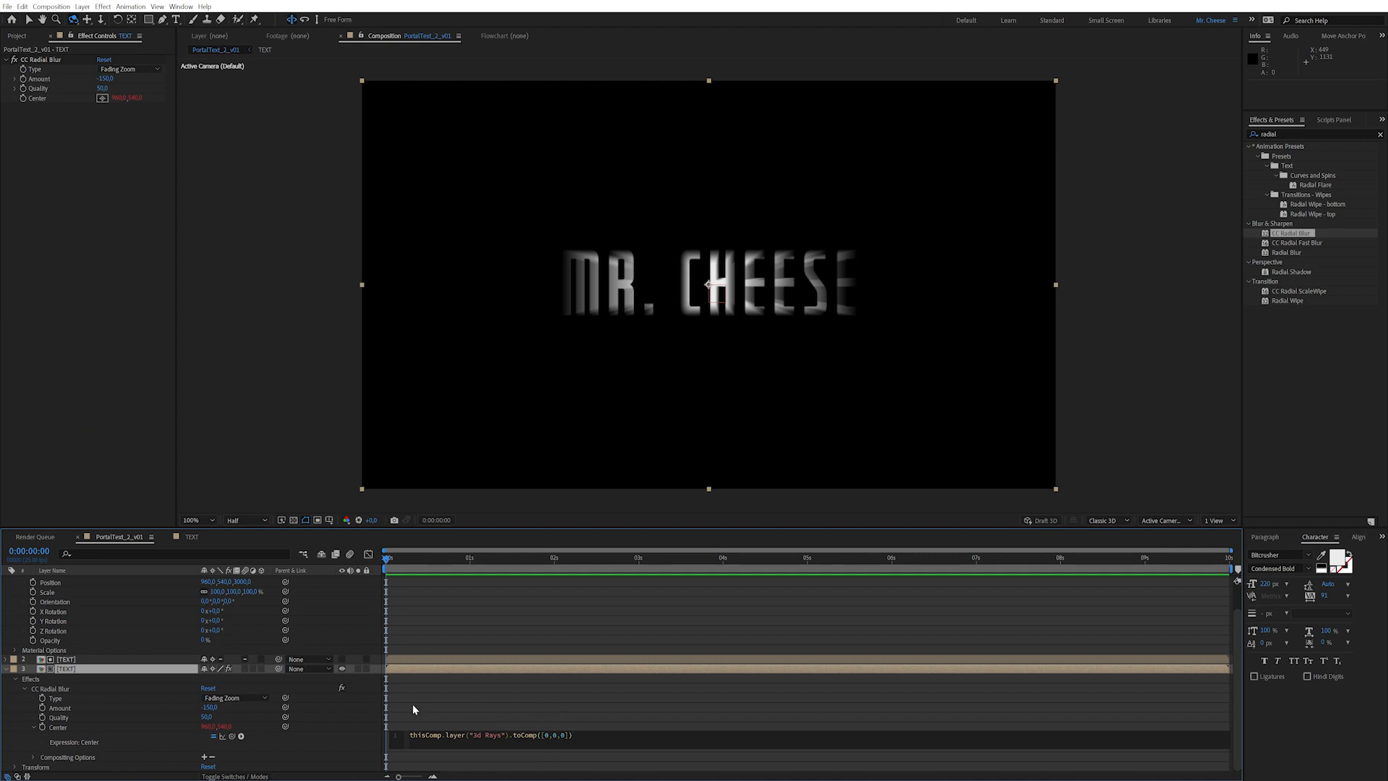
pyautogui.click(362, 741)
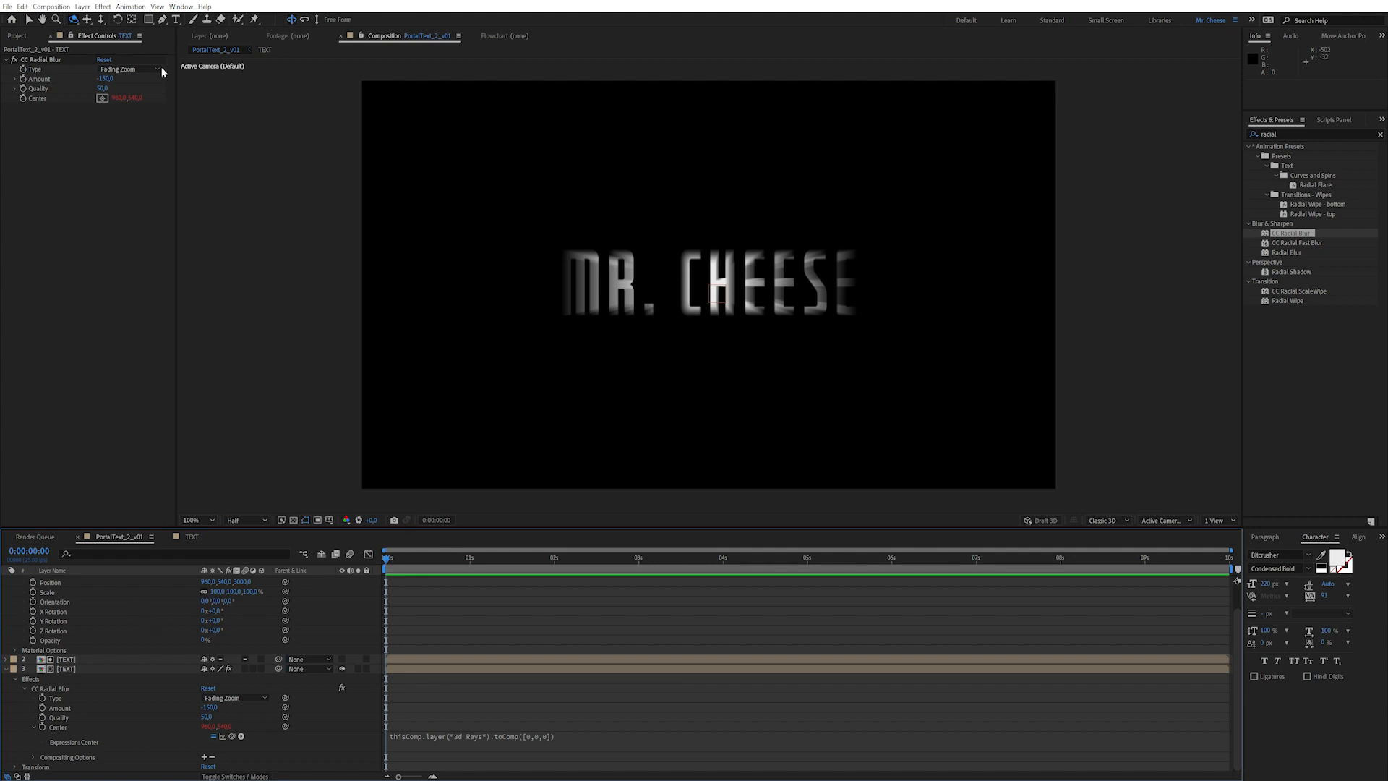
# Step: Check the linked rays by orbiting the camera, and collapse the properties of the TEXT and 3d Rays layers
pyautogui.click(72, 20)
pyautogui.moveTo(689, 344); pyautogui.dragTo(707, 370)
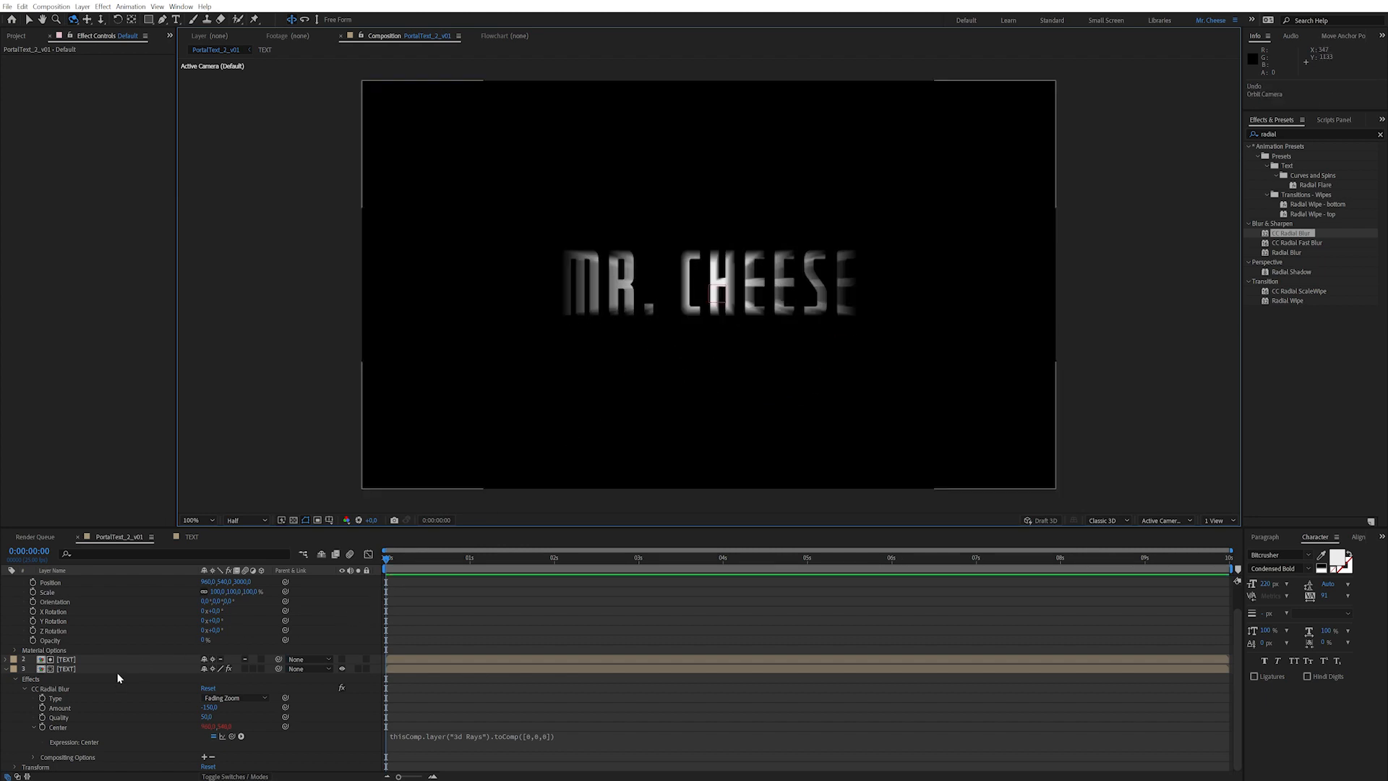
pyautogui.click(61, 669)
pyautogui.click(6, 669)
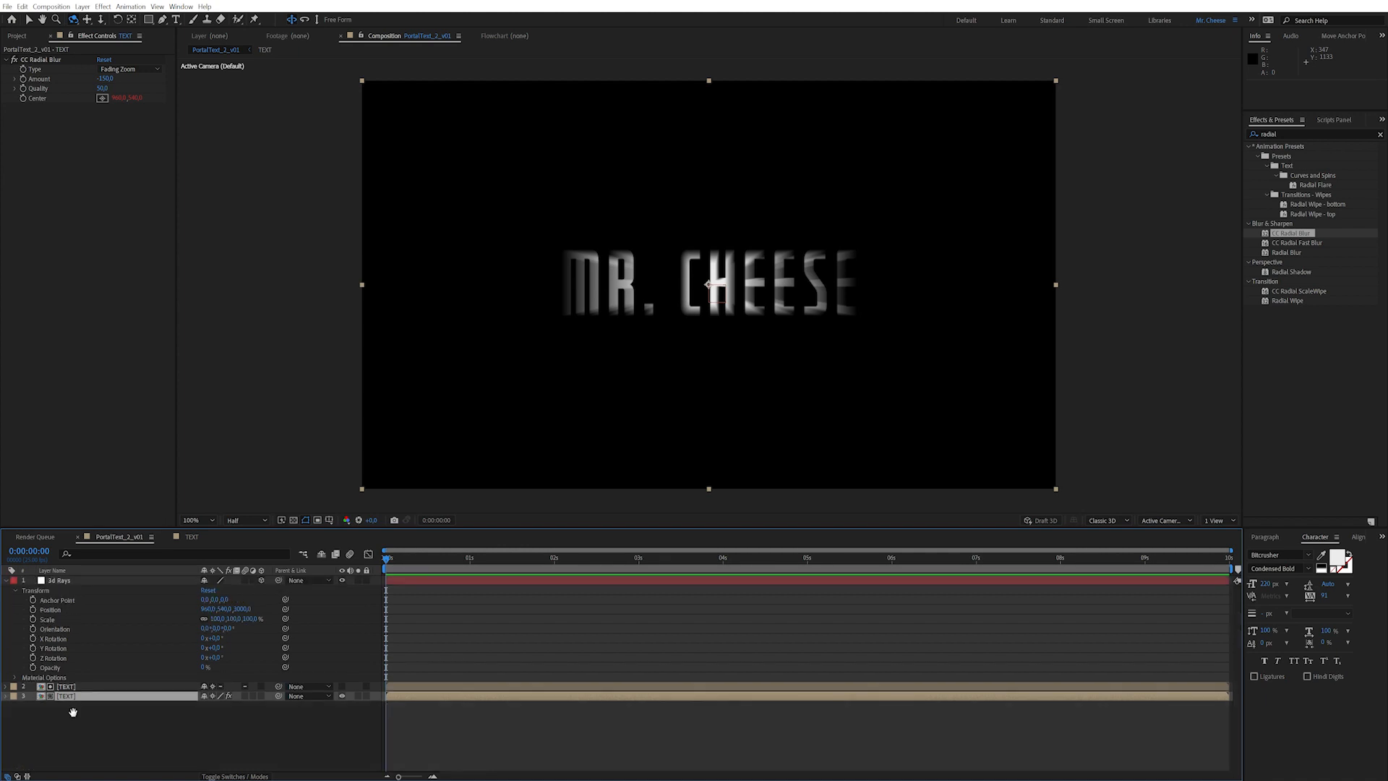
pyautogui.click(13, 591)
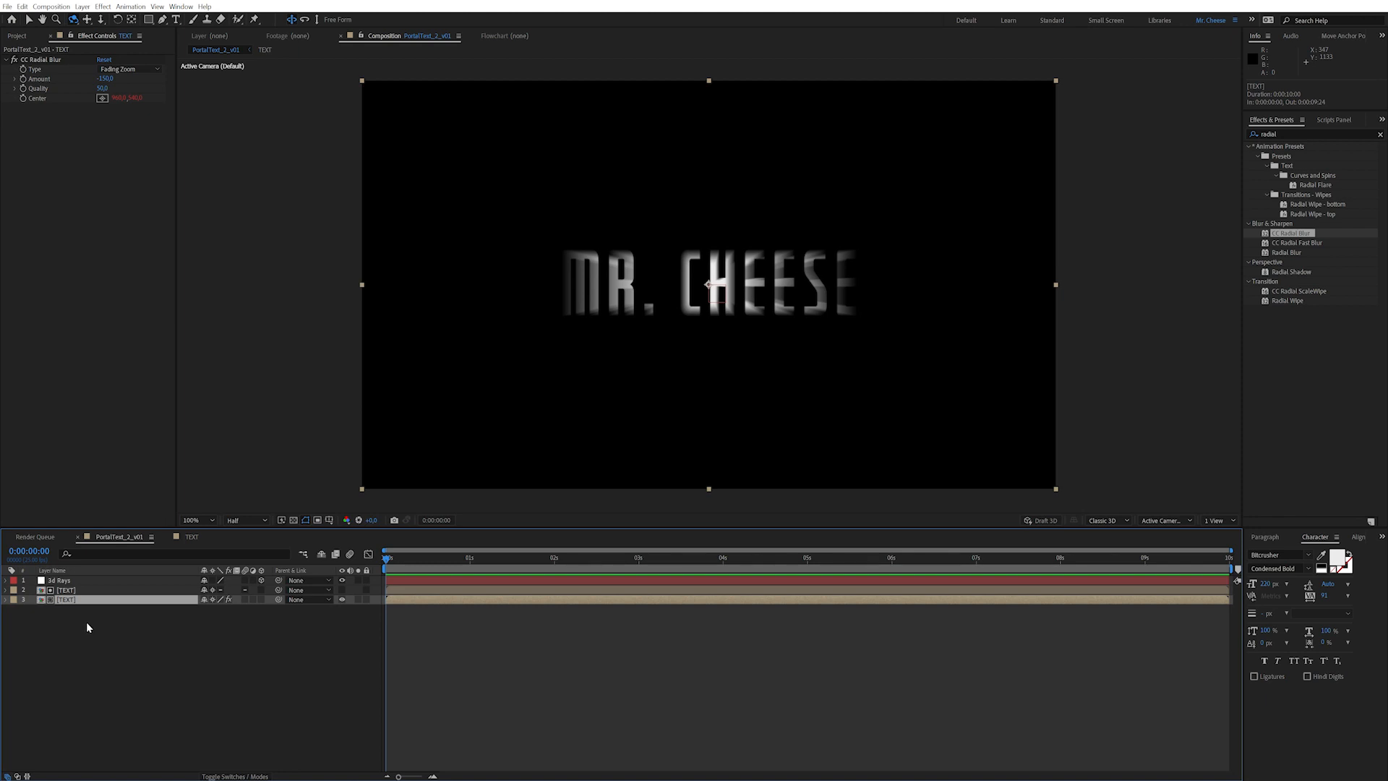
# Step: Apply Fractal Noise to the blurred TEXT layer and set the noise scale to 20
pyautogui.click(1289, 135)
pyautogui.write('frac')
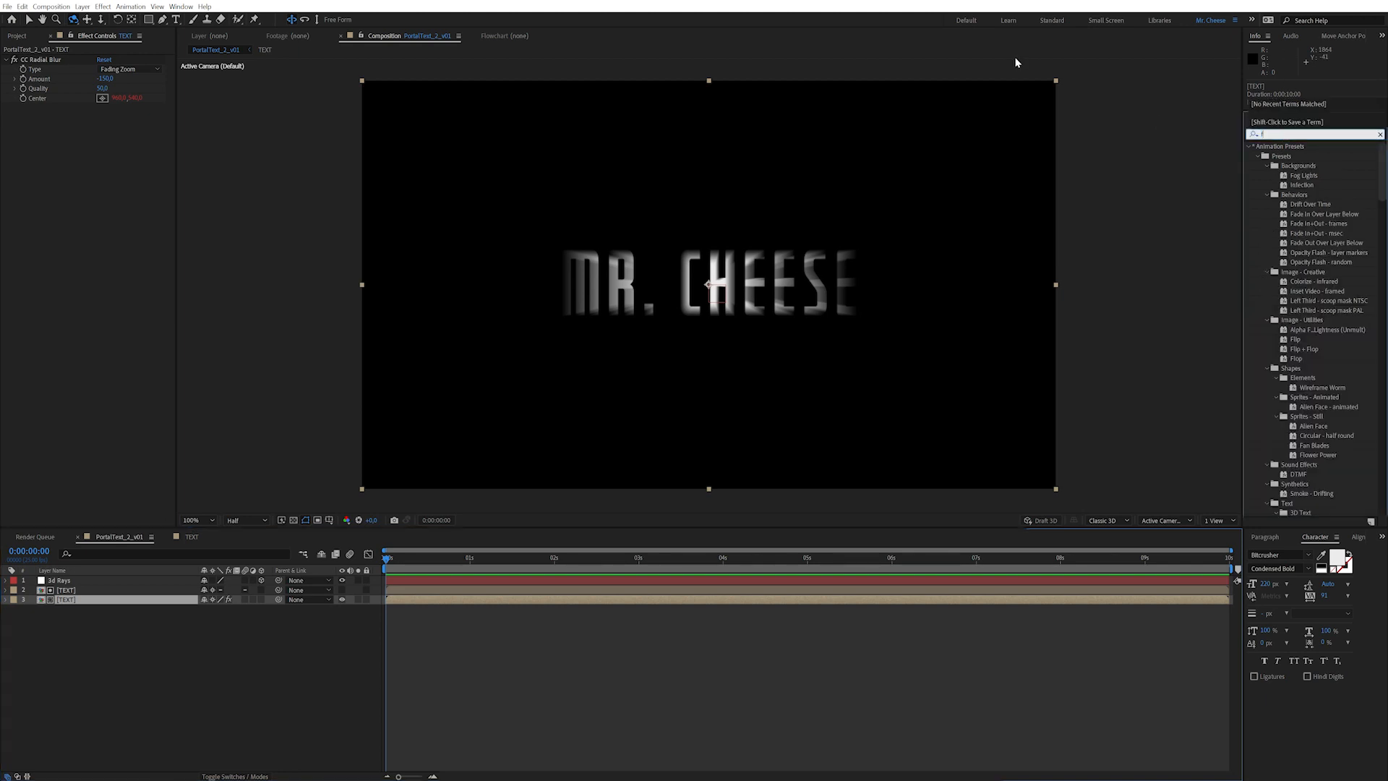
pyautogui.doubleClick(1298, 233)
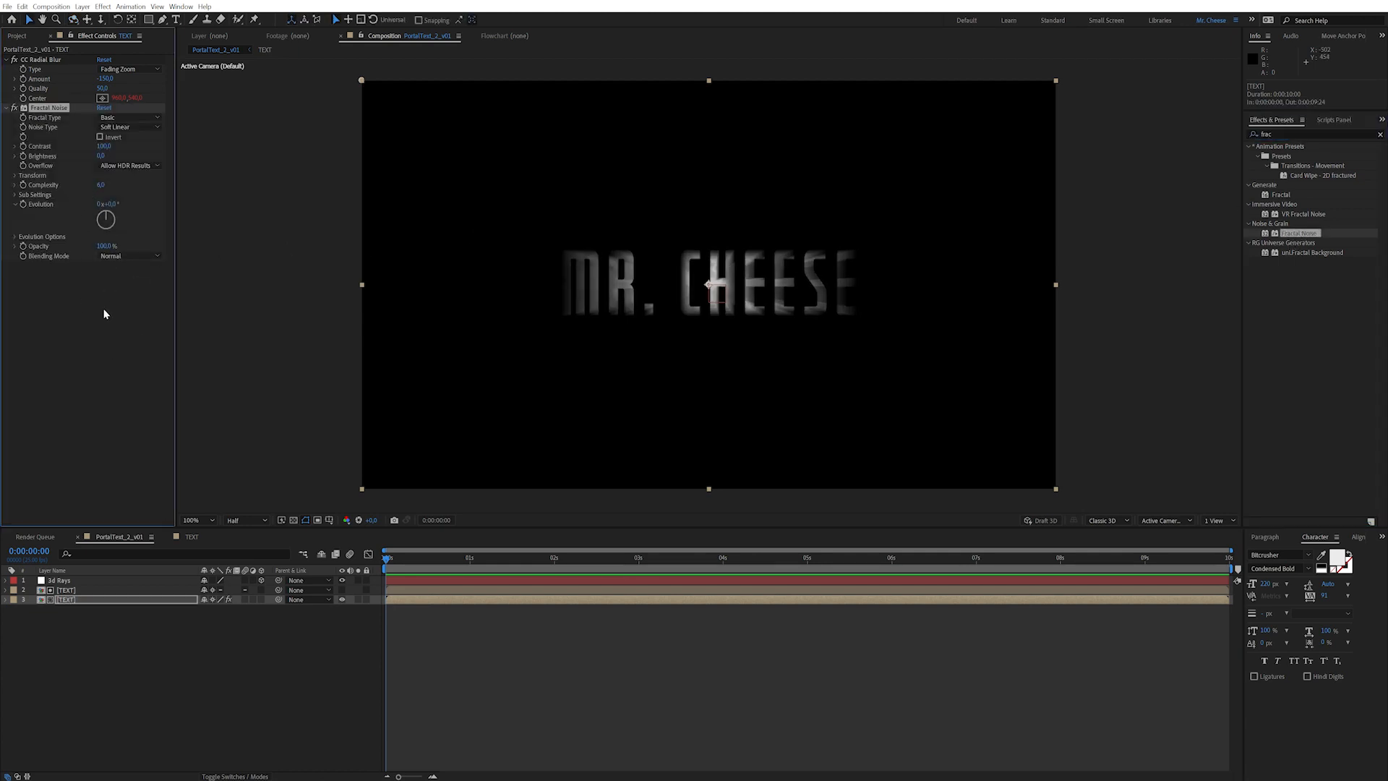
pyautogui.click(16, 177)
pyautogui.write('20')
pyautogui.press('Return')
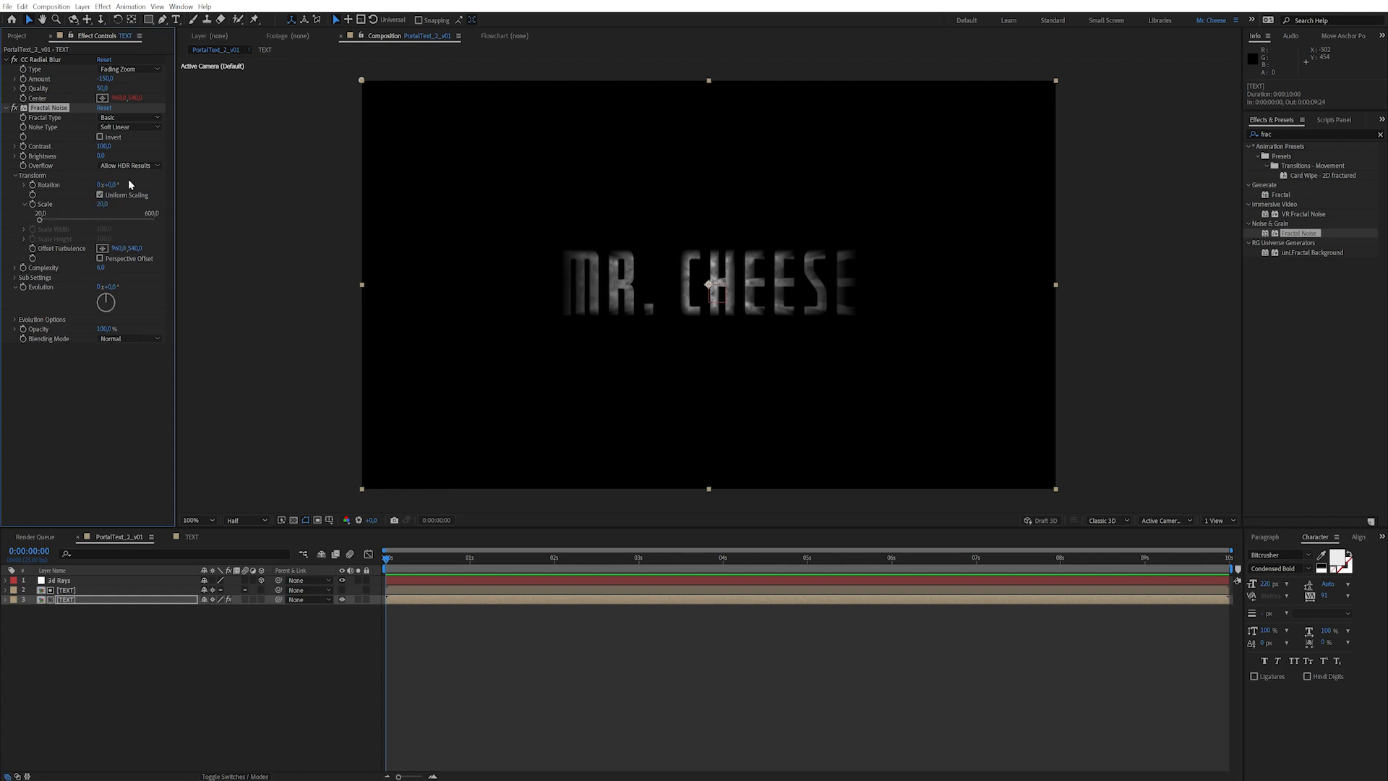
# Step: Move Fractal Noise above CC Radial Blur in the TEXT layer's effect order
pyautogui.click(68, 422)
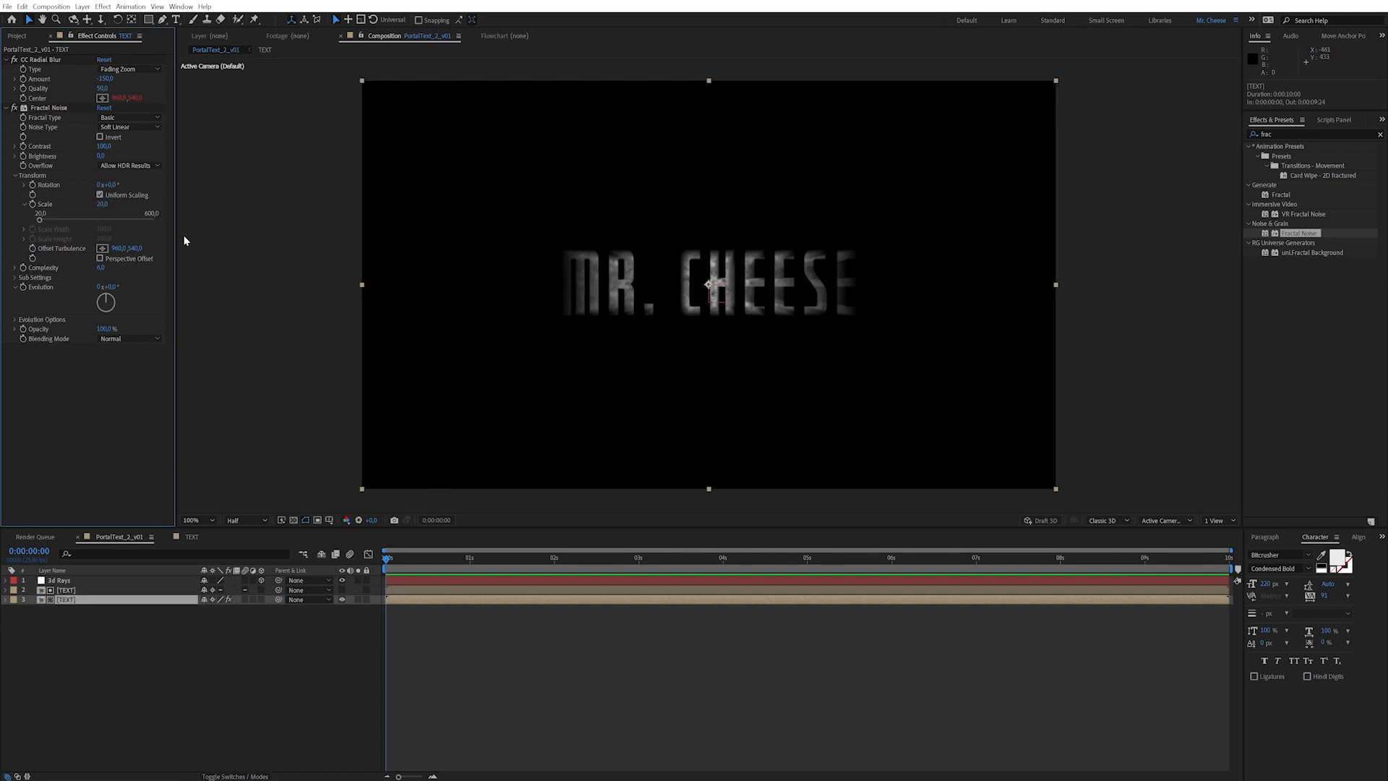
pyautogui.moveTo(48, 108); pyautogui.dragTo(49, 65)
pyautogui.click(129, 352)
# Step: Animate the Fractal Noise Evolution with the expression time*350 and preview the animation from the start
pyautogui.keyDown('alt'); pyautogui.click(24, 240); pyautogui.keyUp('alt')
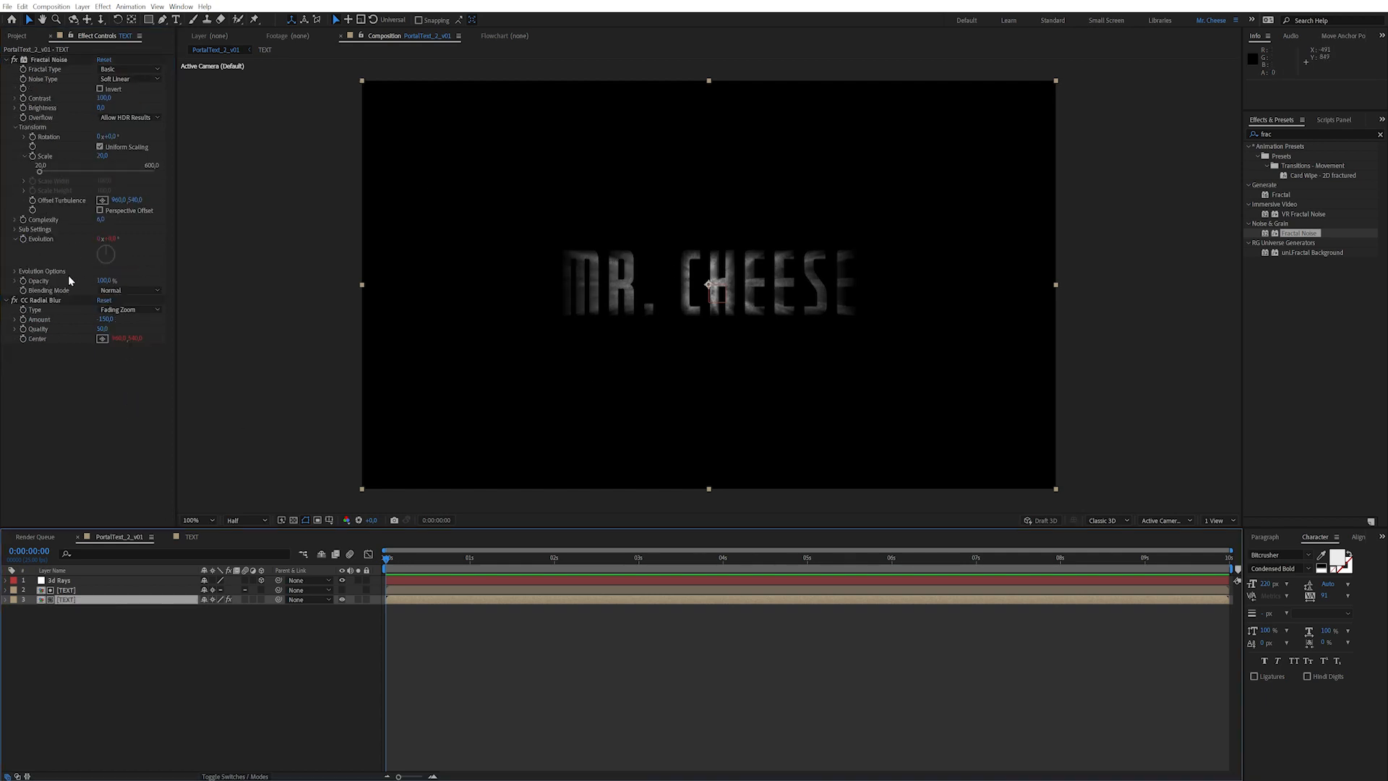
pyautogui.write('time*350')
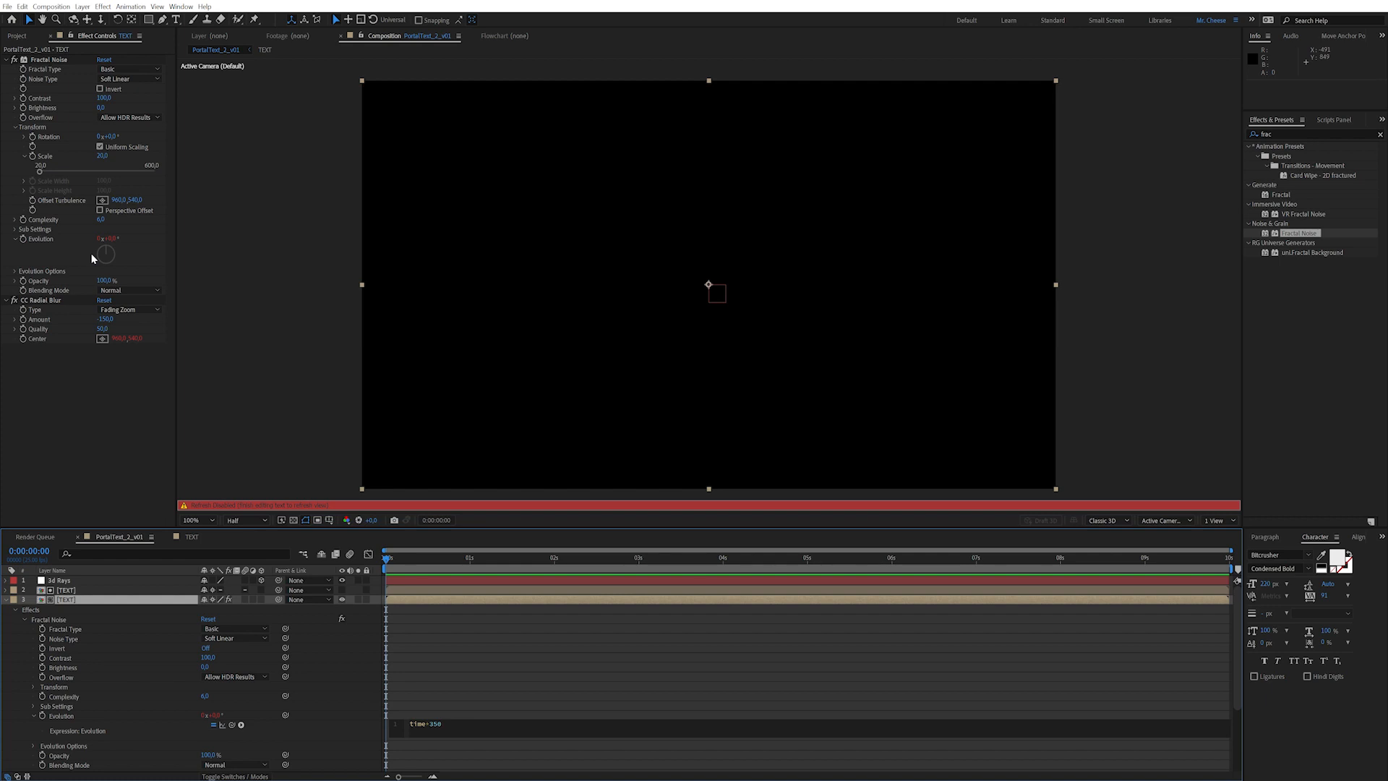
pyautogui.click(92, 259)
pyautogui.moveTo(422, 563); pyautogui.dragTo(662, 556)
pyautogui.press('Home')
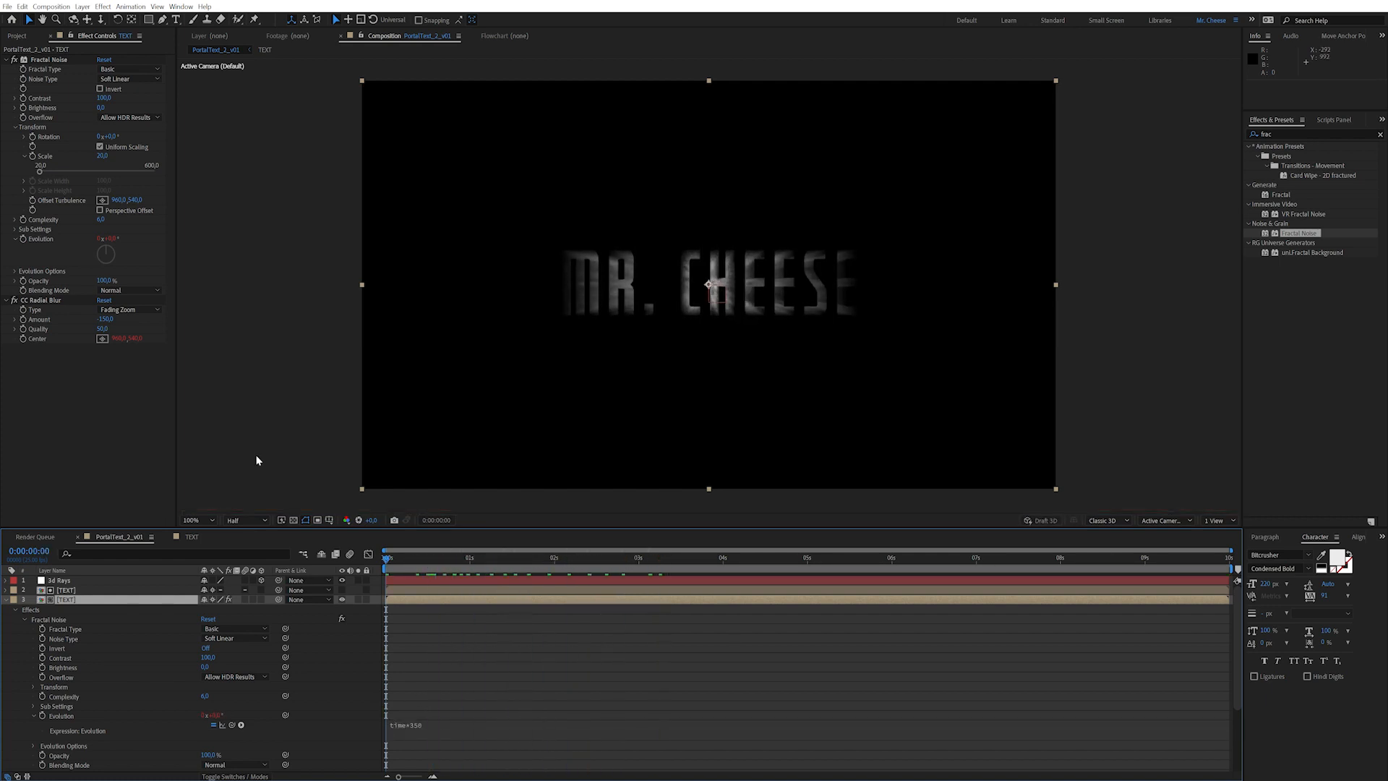
pyautogui.press('space')
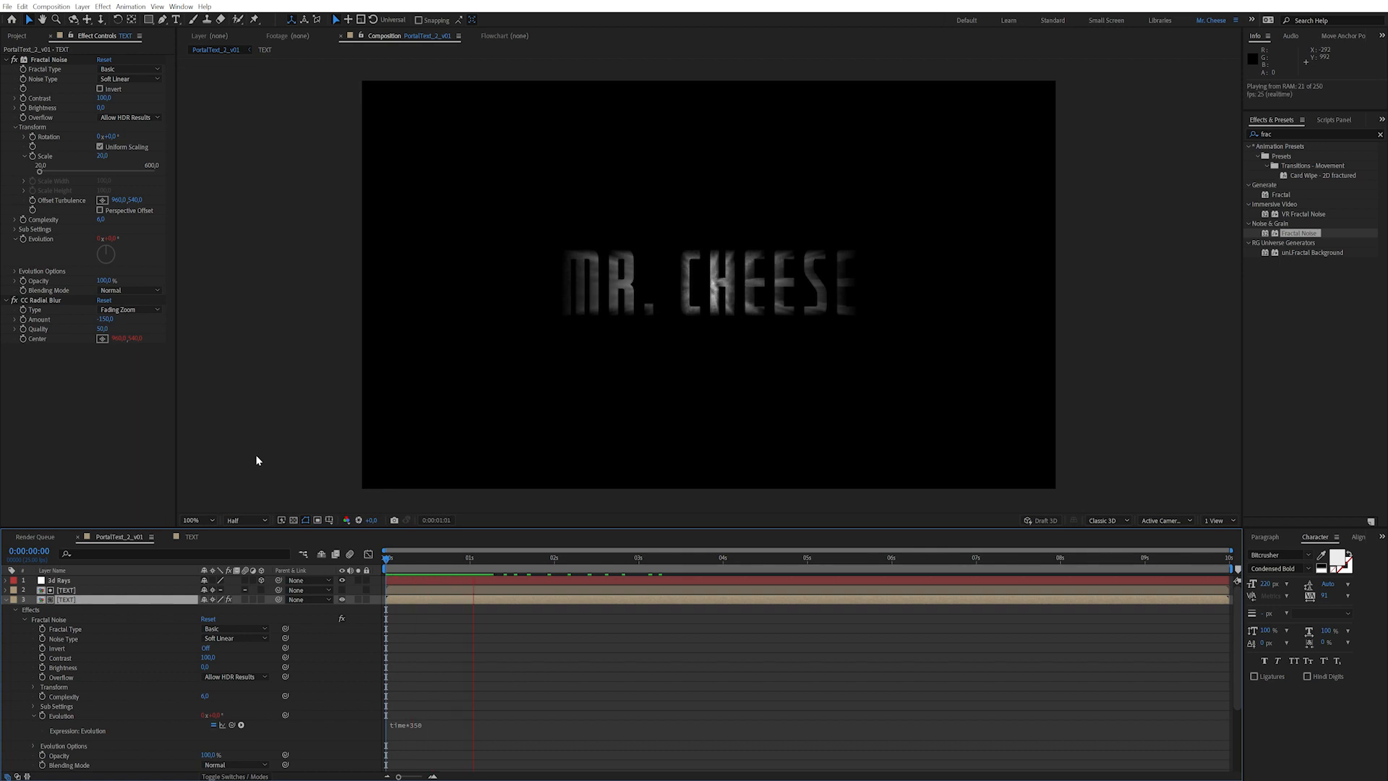
pyautogui.click(112, 427)
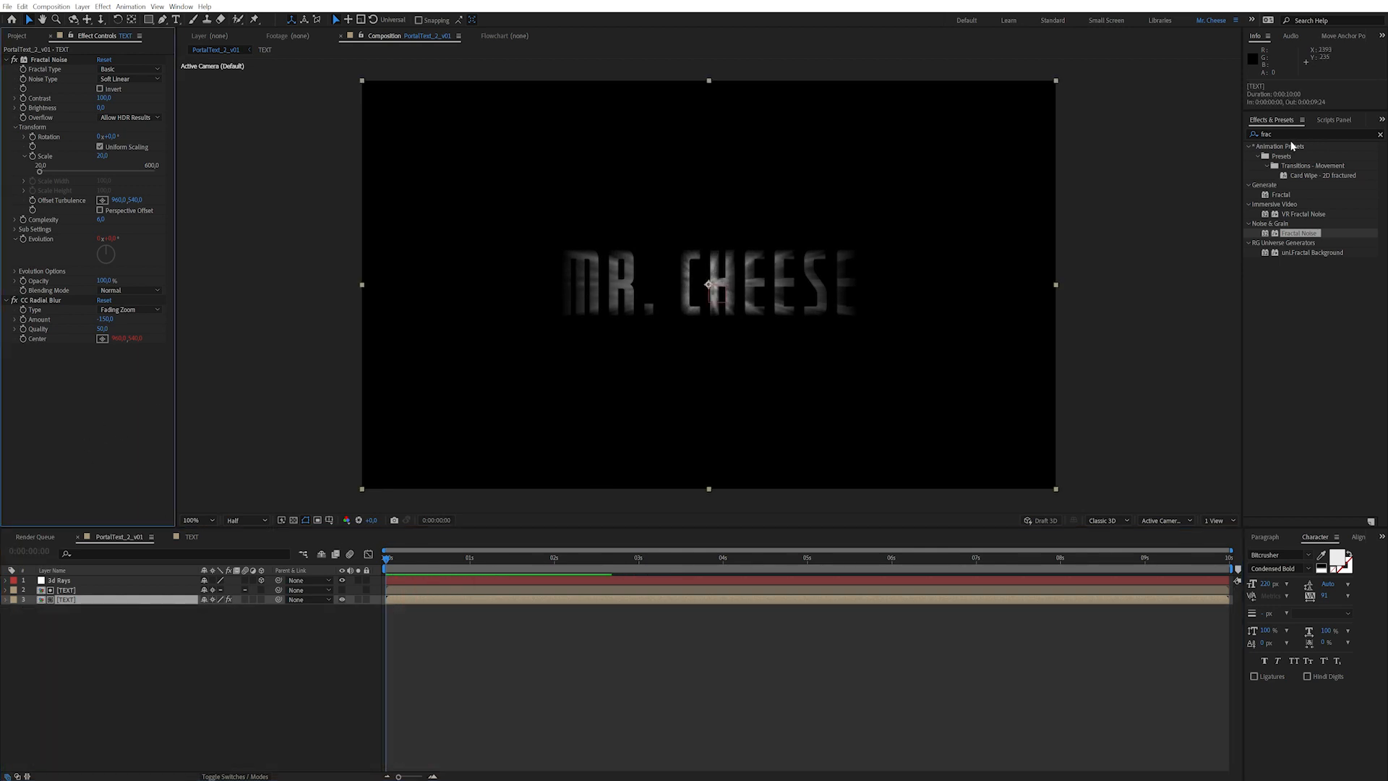
# Step: Apply the CC Toner effect below CC Radial Blur on the blurred TEXT layer
pyautogui.hotkey('ctrl', '5')
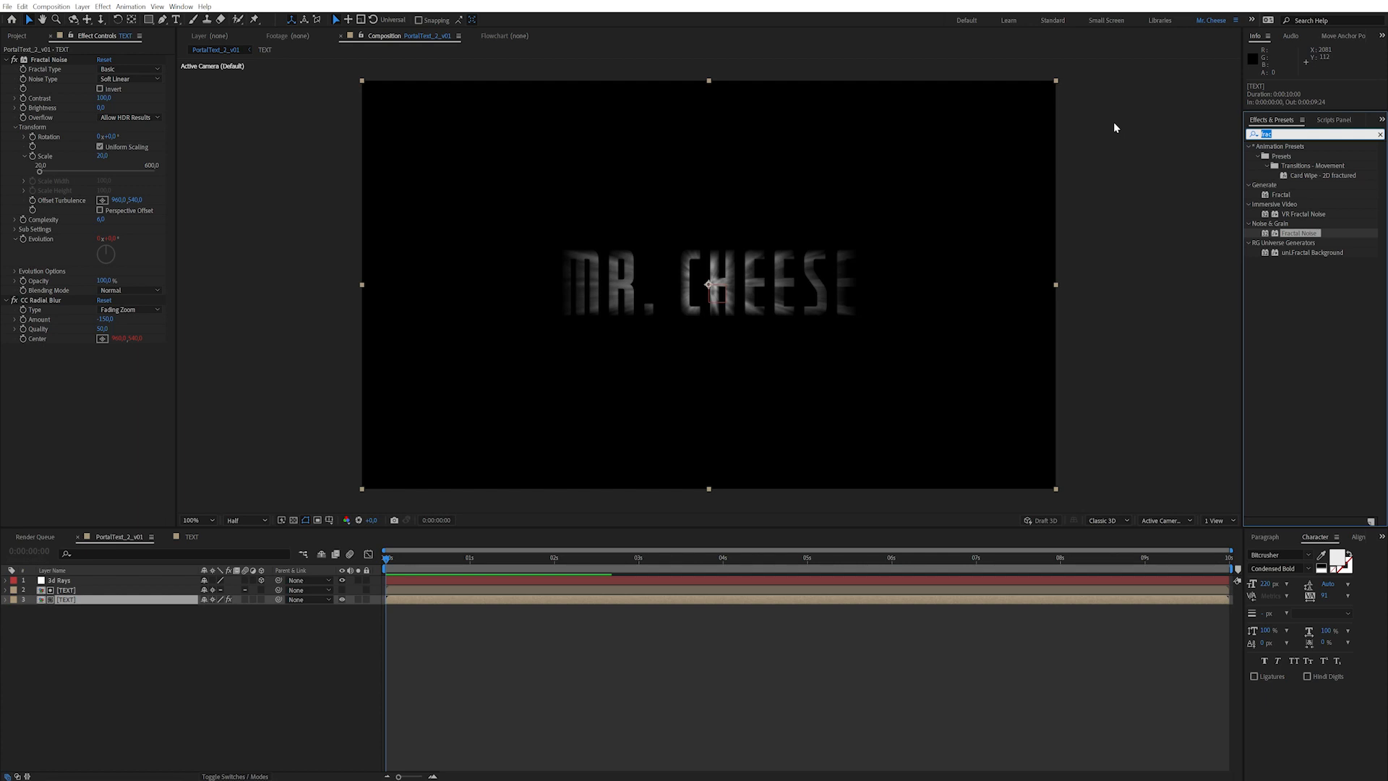
pyautogui.write('cc to')
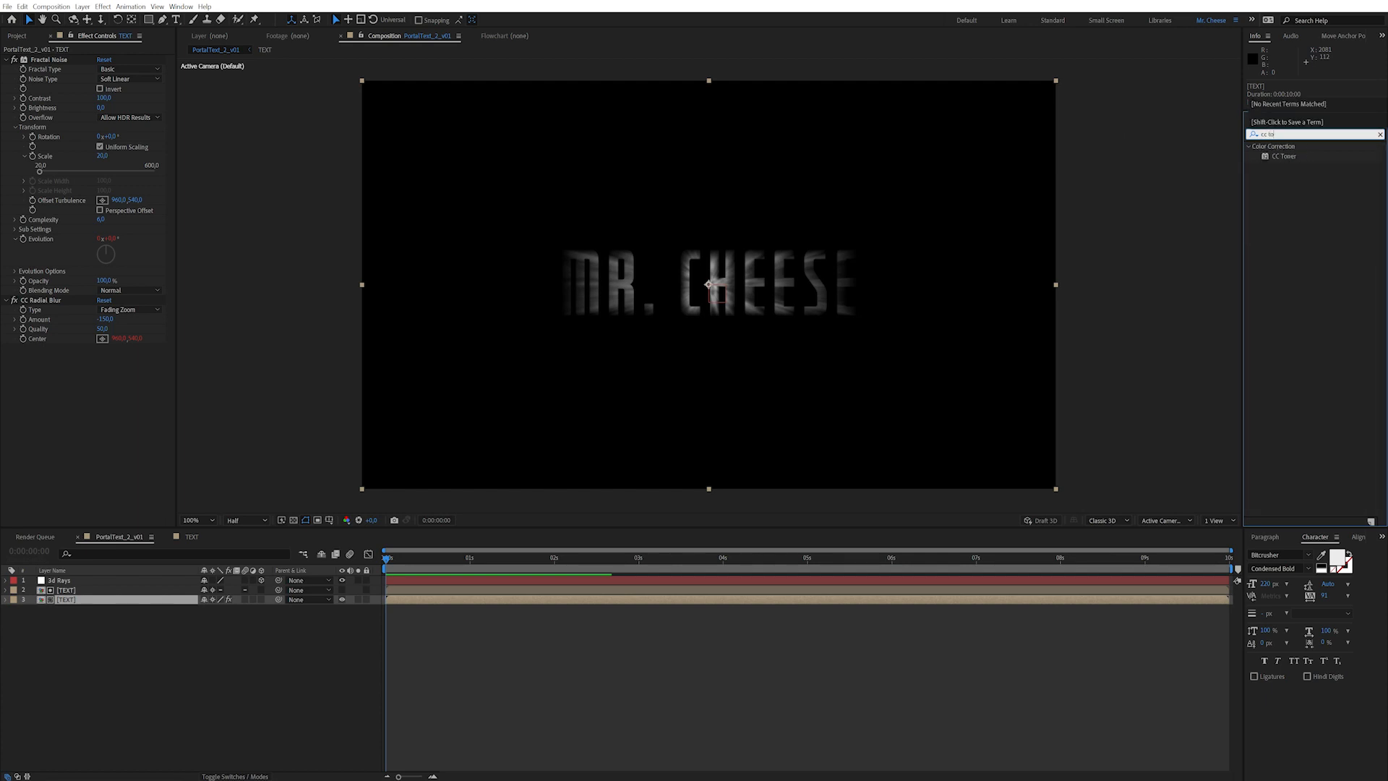
pyautogui.moveTo(1284, 156); pyautogui.dragTo(127, 429)
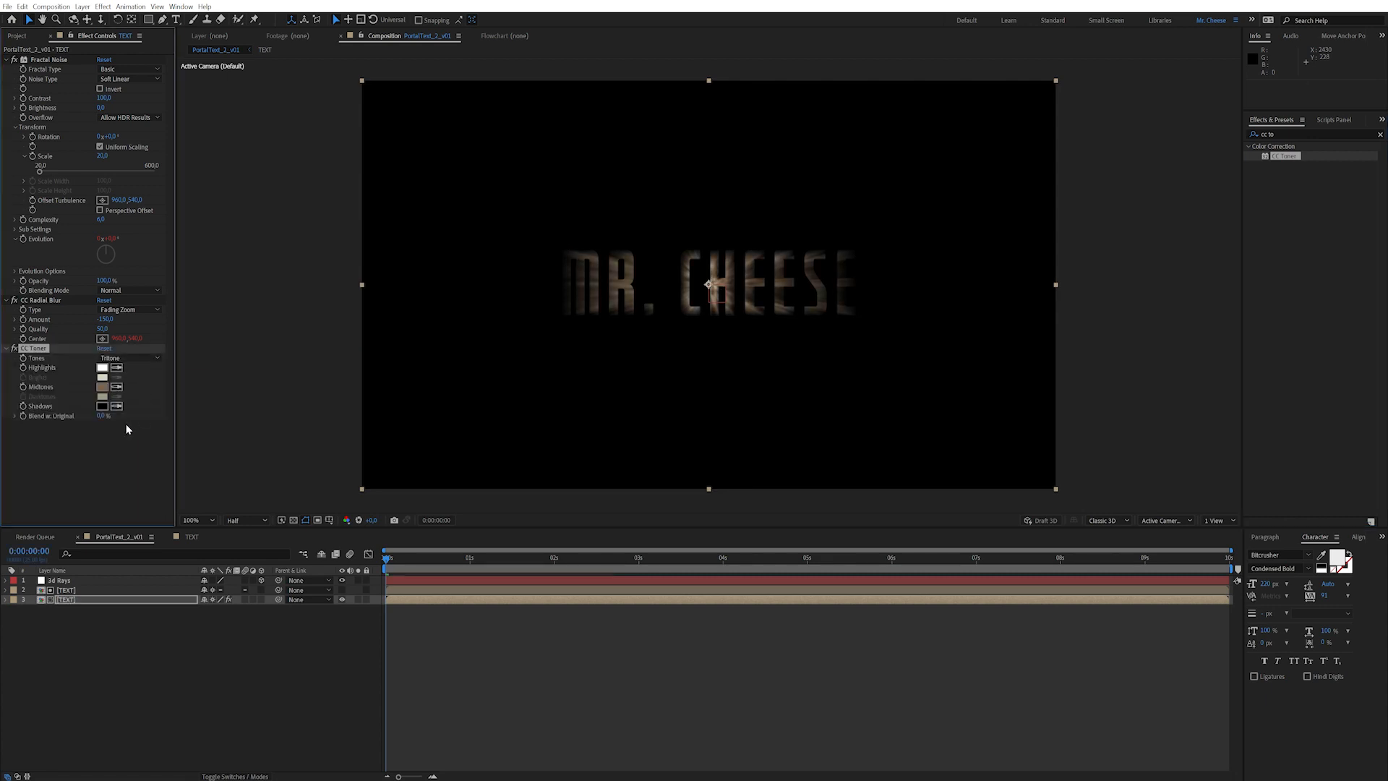
# Step: Change the CC Toner midtones color to a light blue
pyautogui.click(103, 388)
pyautogui.moveTo(274, 325); pyautogui.dragTo(273, 305)
pyautogui.moveTo(185, 310)
pyautogui.mouseDown()
pyautogui.moveTo(182, 232)
pyautogui.moveTo(198, 232)
pyautogui.mouseUp()
pyautogui.click(359, 242)
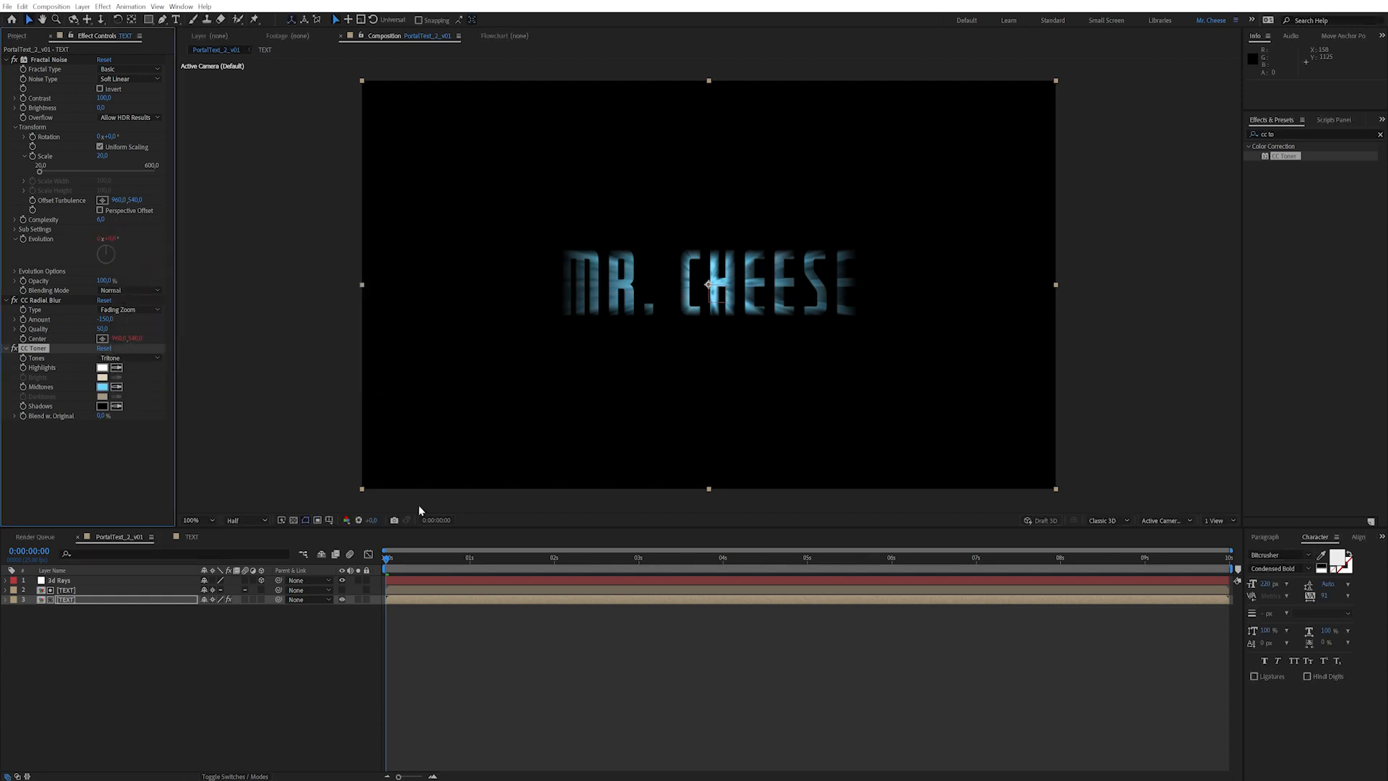
# Step: Raise the Fractal Noise contrast to 162 and slightly increase its brightness
pyautogui.moveTo(410, 566)
pyautogui.mouseDown()
pyautogui.moveTo(449, 561)
pyautogui.moveTo(405, 561)
pyautogui.mouseUp()
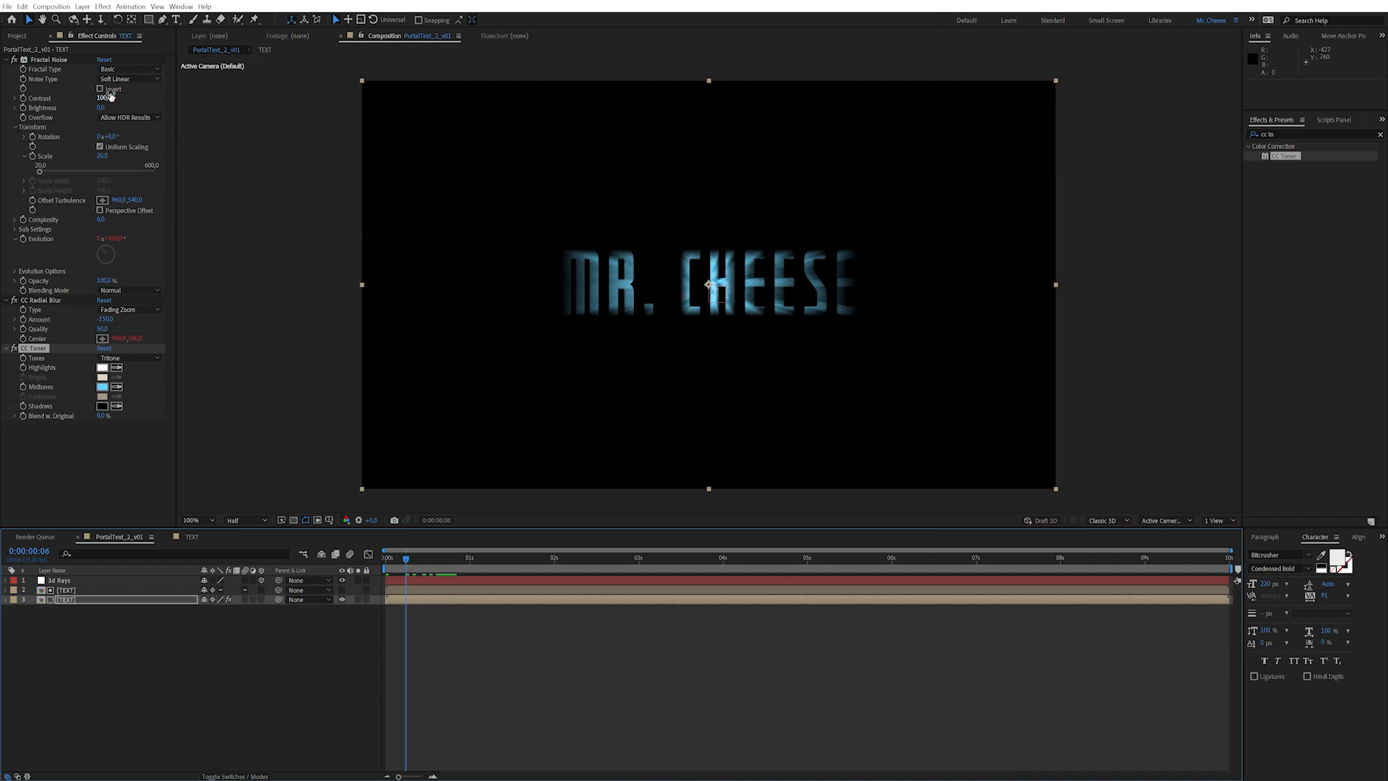
pyautogui.moveTo(103, 100)
pyautogui.mouseDown()
pyautogui.moveTo(147, 97)
pyautogui.moveTo(105, 107)
pyautogui.mouseUp()
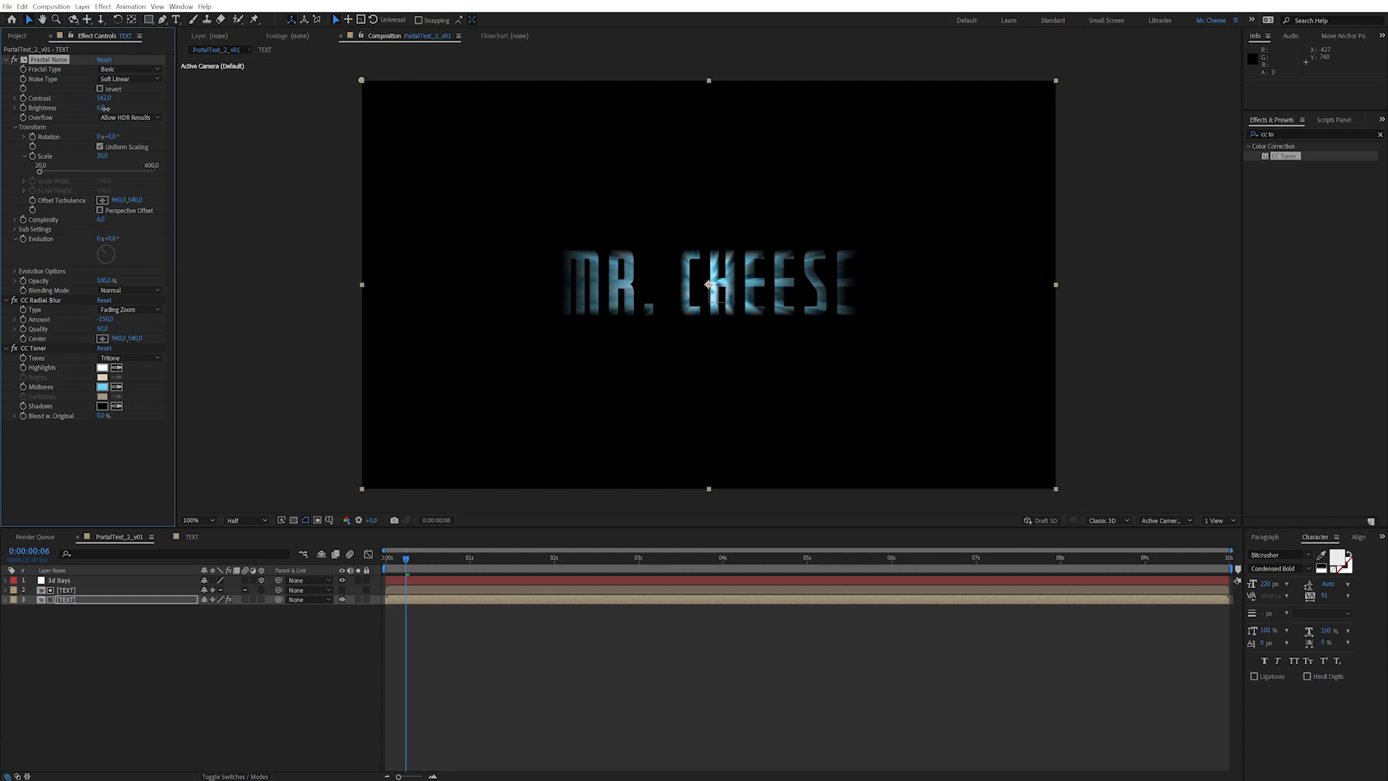
pyautogui.press('Home')
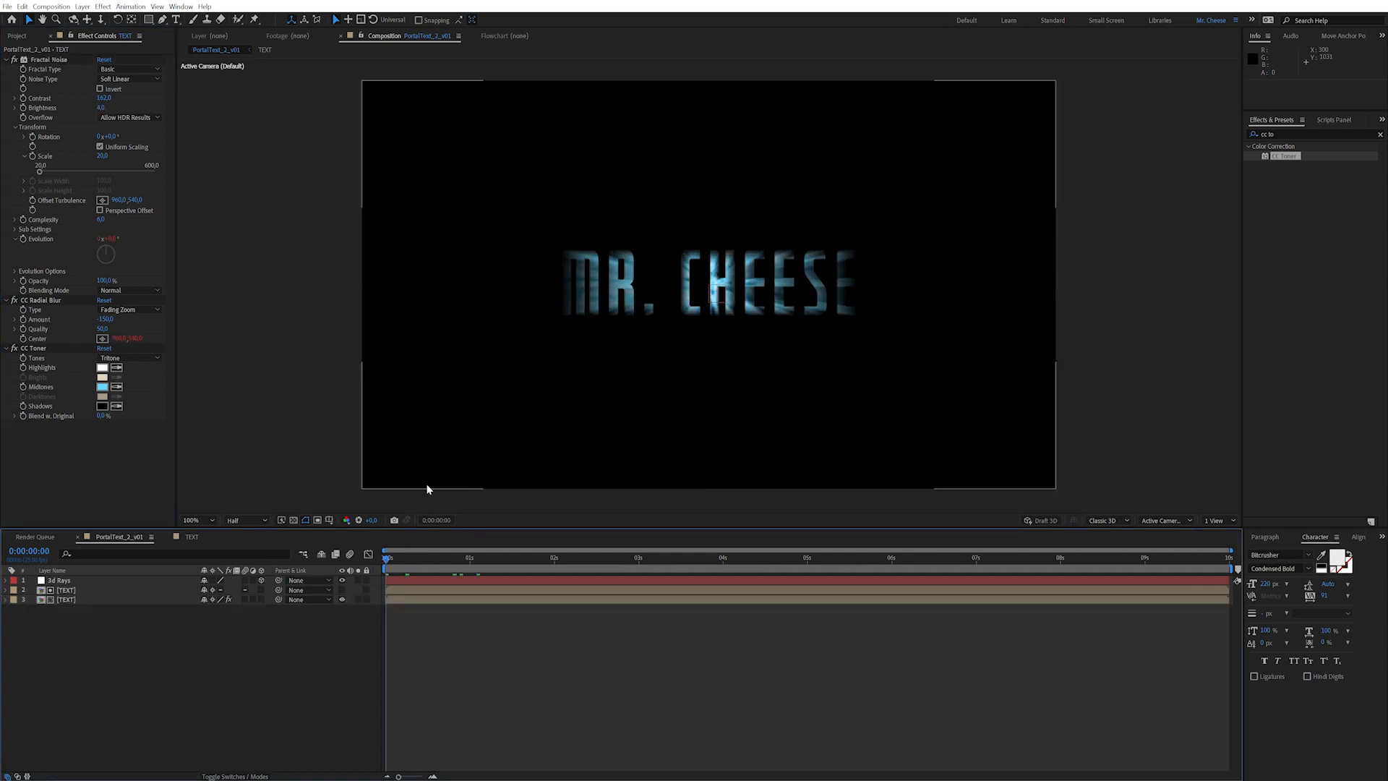
pyautogui.click(107, 634)
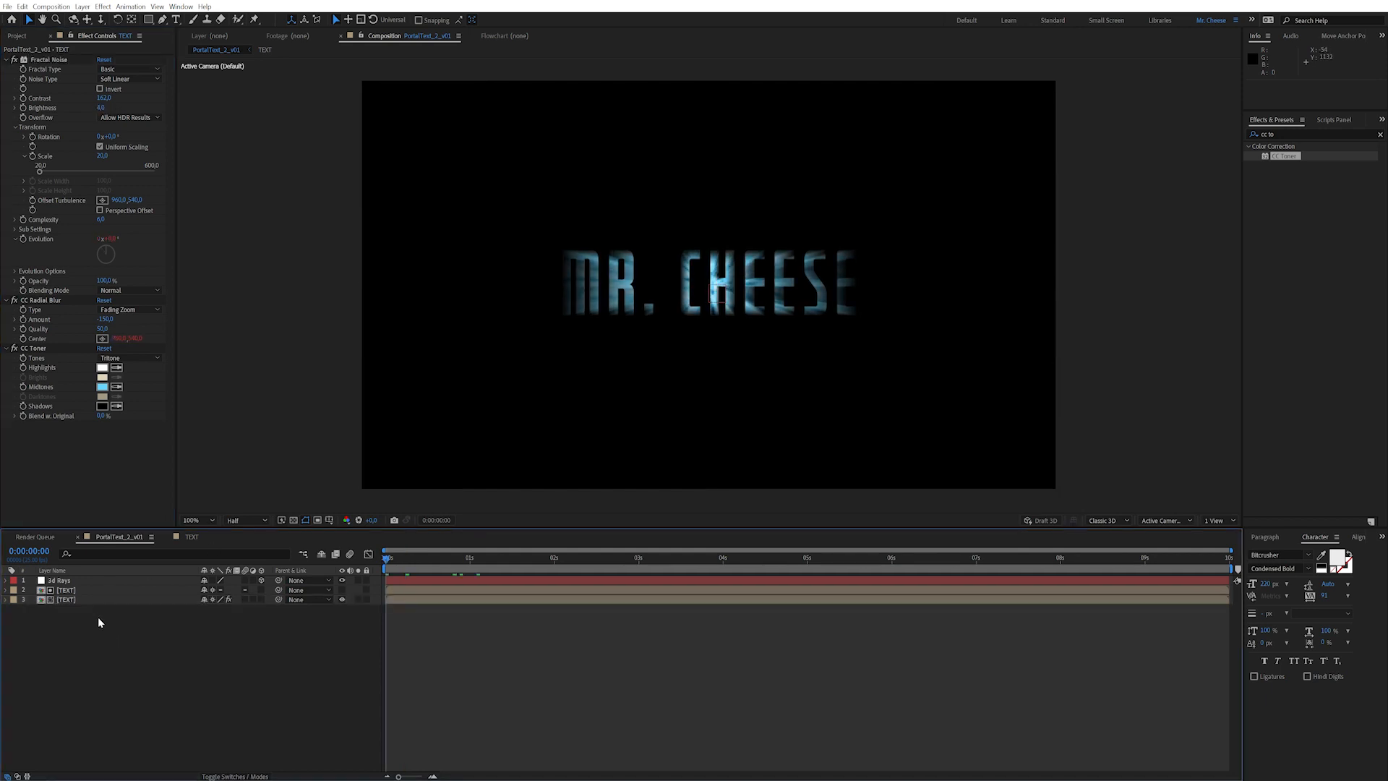
pyautogui.click(43, 298)
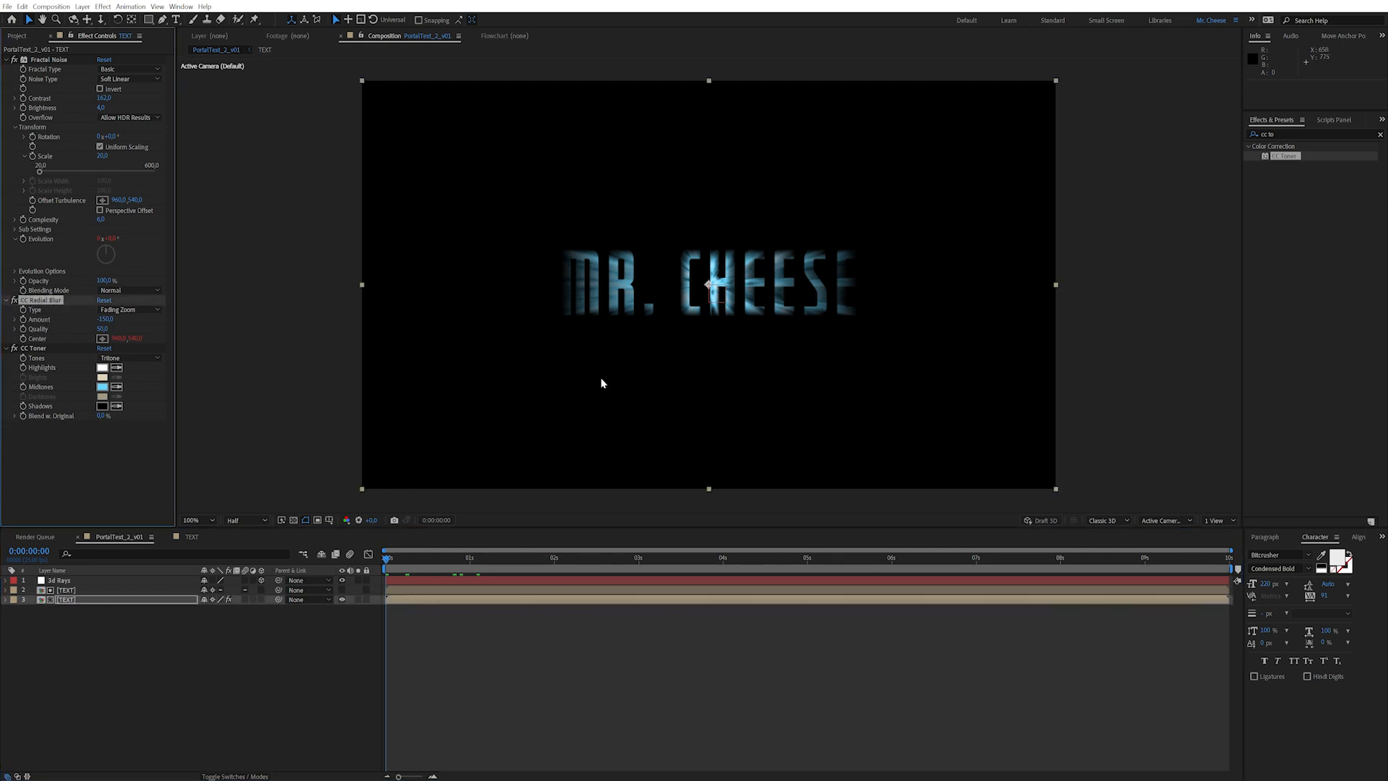
pyautogui.click(99, 618)
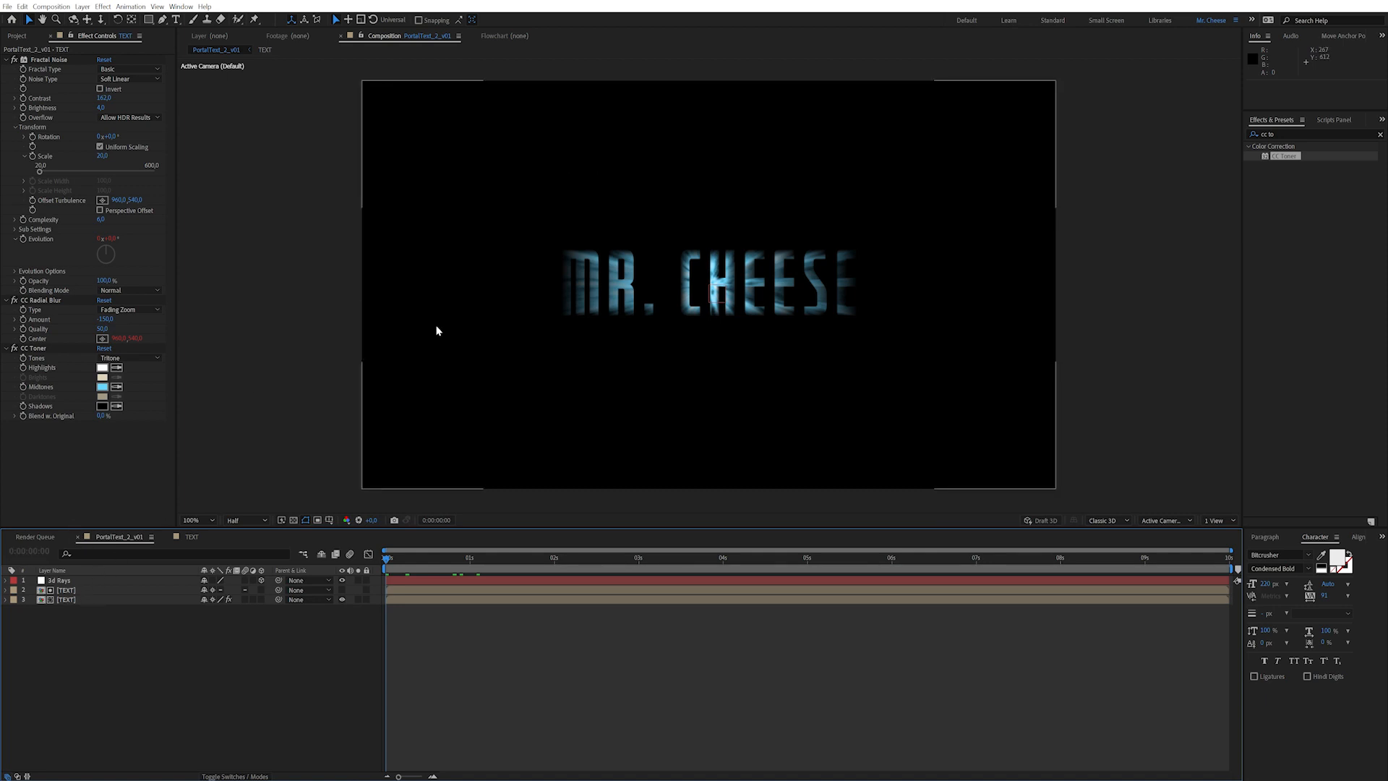
# Step: Duplicate the blurred TEXT layer below 3d Rays and set the copy to No Track Matte
pyautogui.click(81, 605)
pyautogui.press('F4')
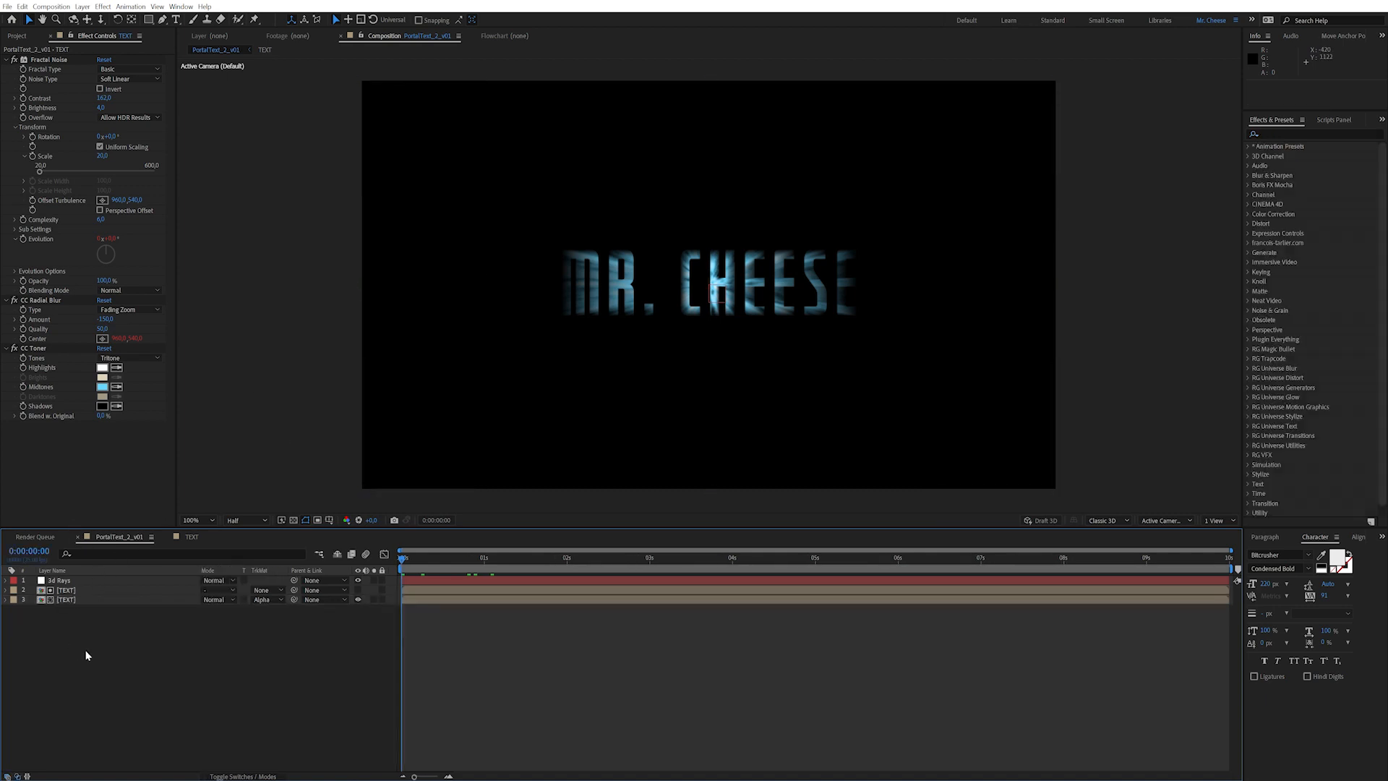
pyautogui.click(93, 609)
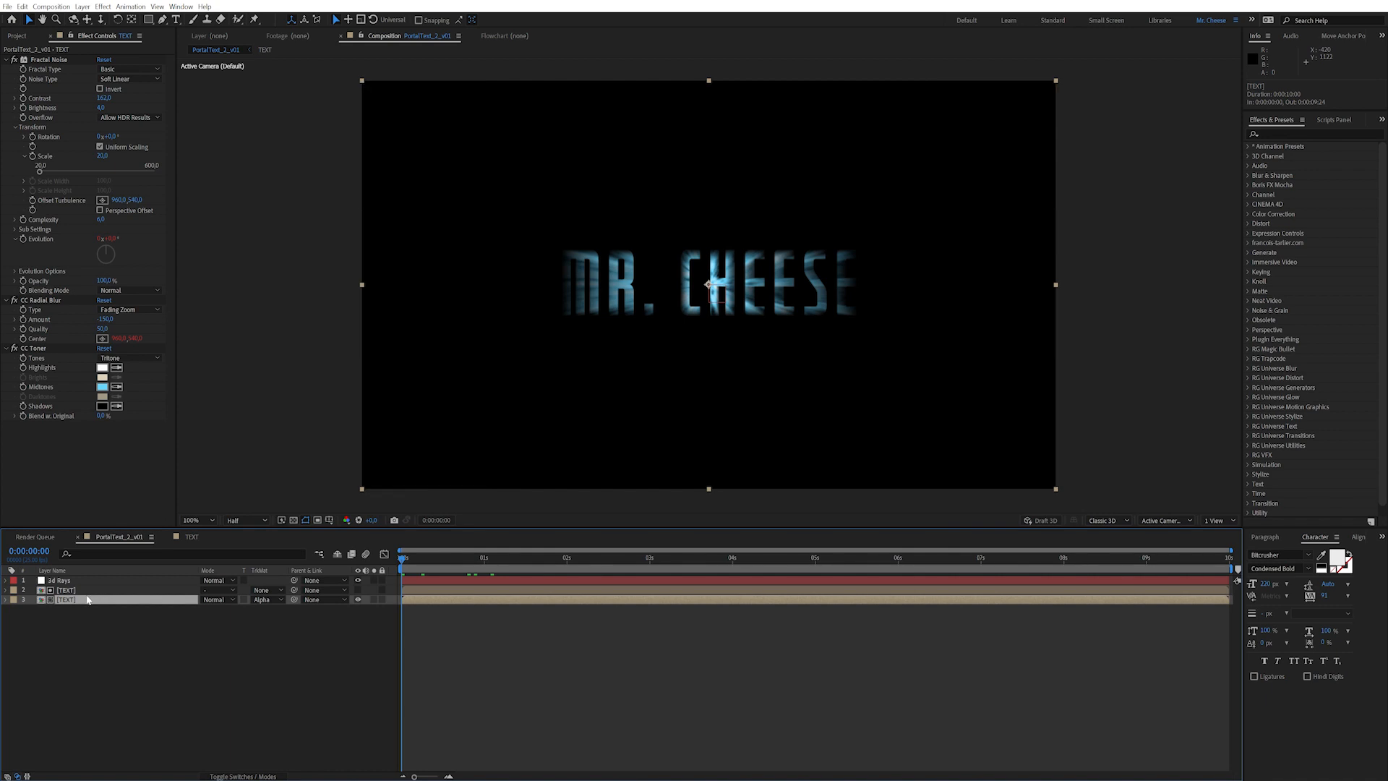
pyautogui.hotkey('ctrl', 'd')
pyautogui.click(268, 590)
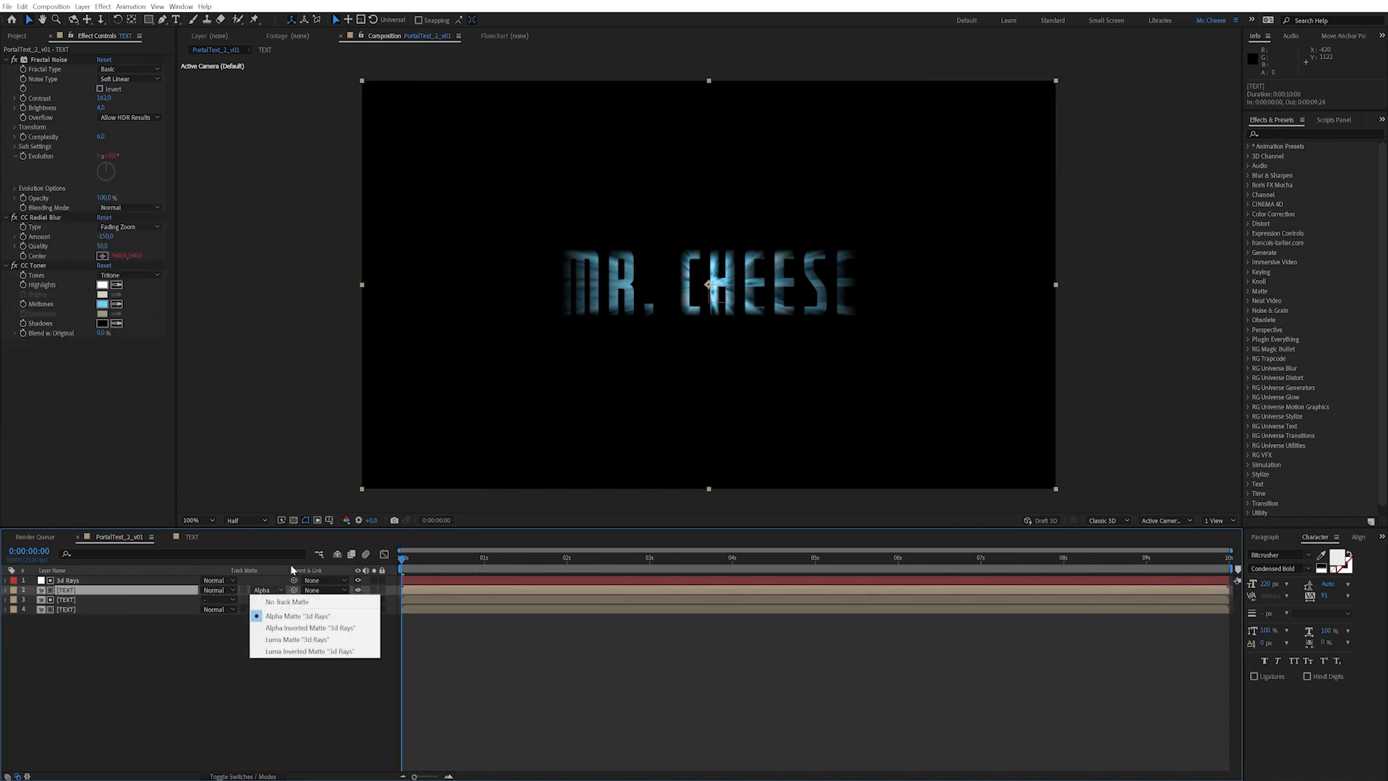
pyautogui.click(287, 602)
# Step: Delete all effects from the duplicated TEXT layer directly below 3d Rays
pyautogui.click(106, 397)
pyautogui.hotkey('ctrl', 'a')
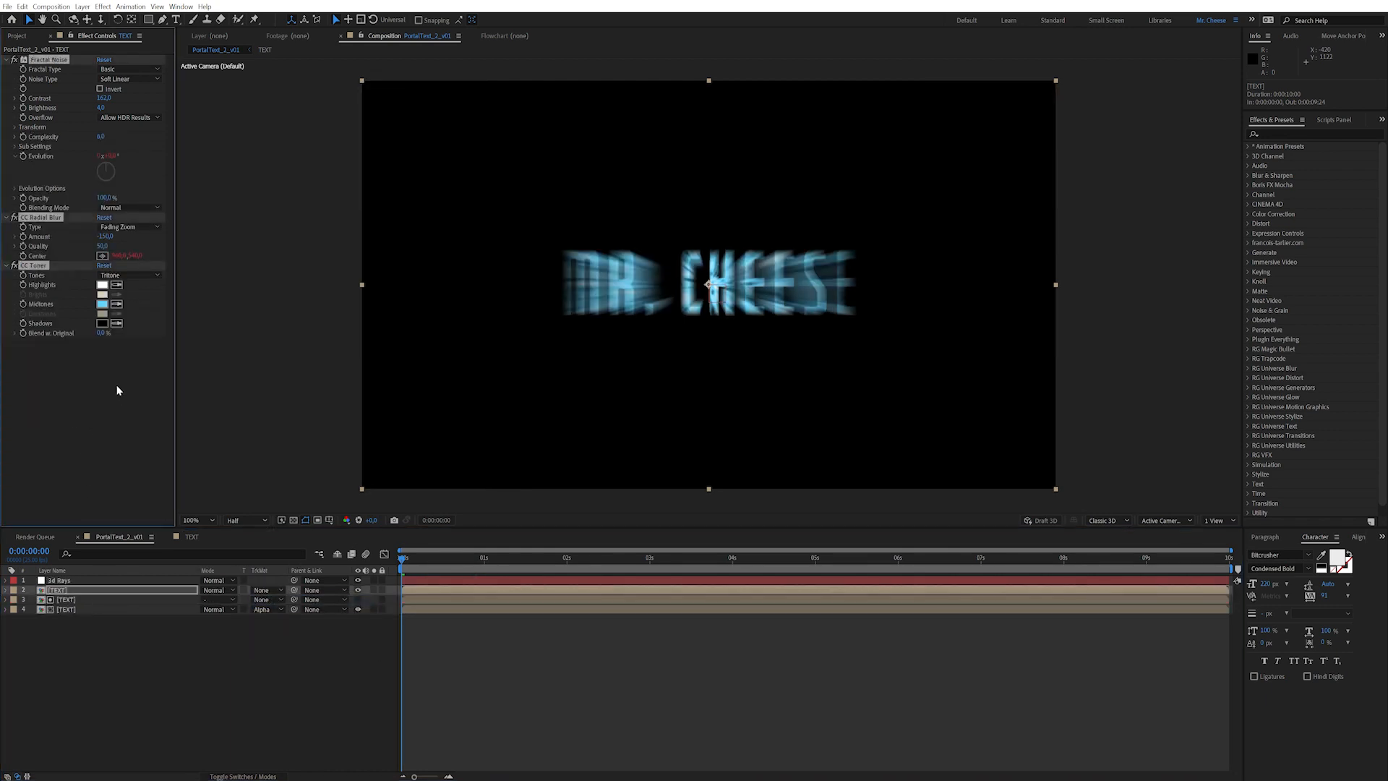
pyautogui.press('Delete')
pyautogui.click(72, 589)
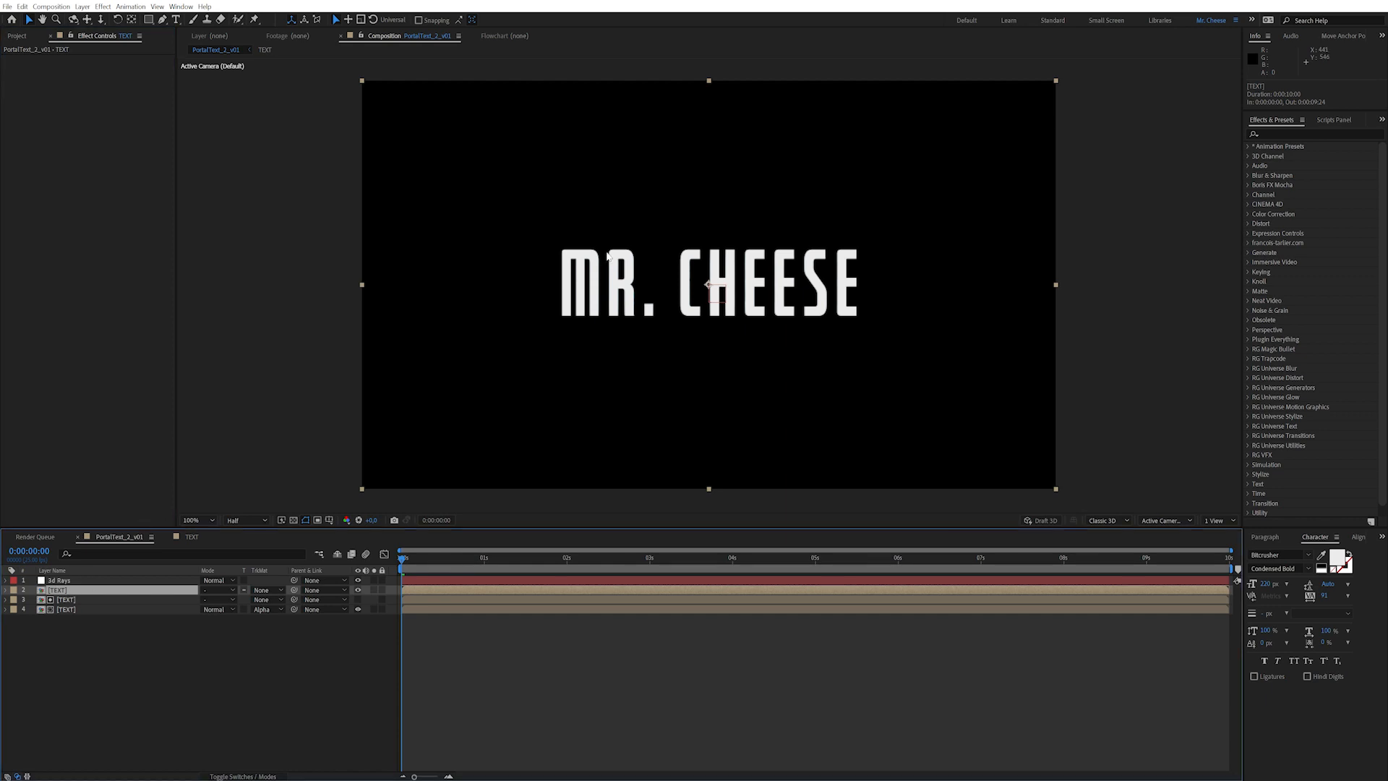
# Step: Add the Simple Choker and Fill effects to the TEXT layer directly below 3d Rays
pyautogui.click(1288, 133)
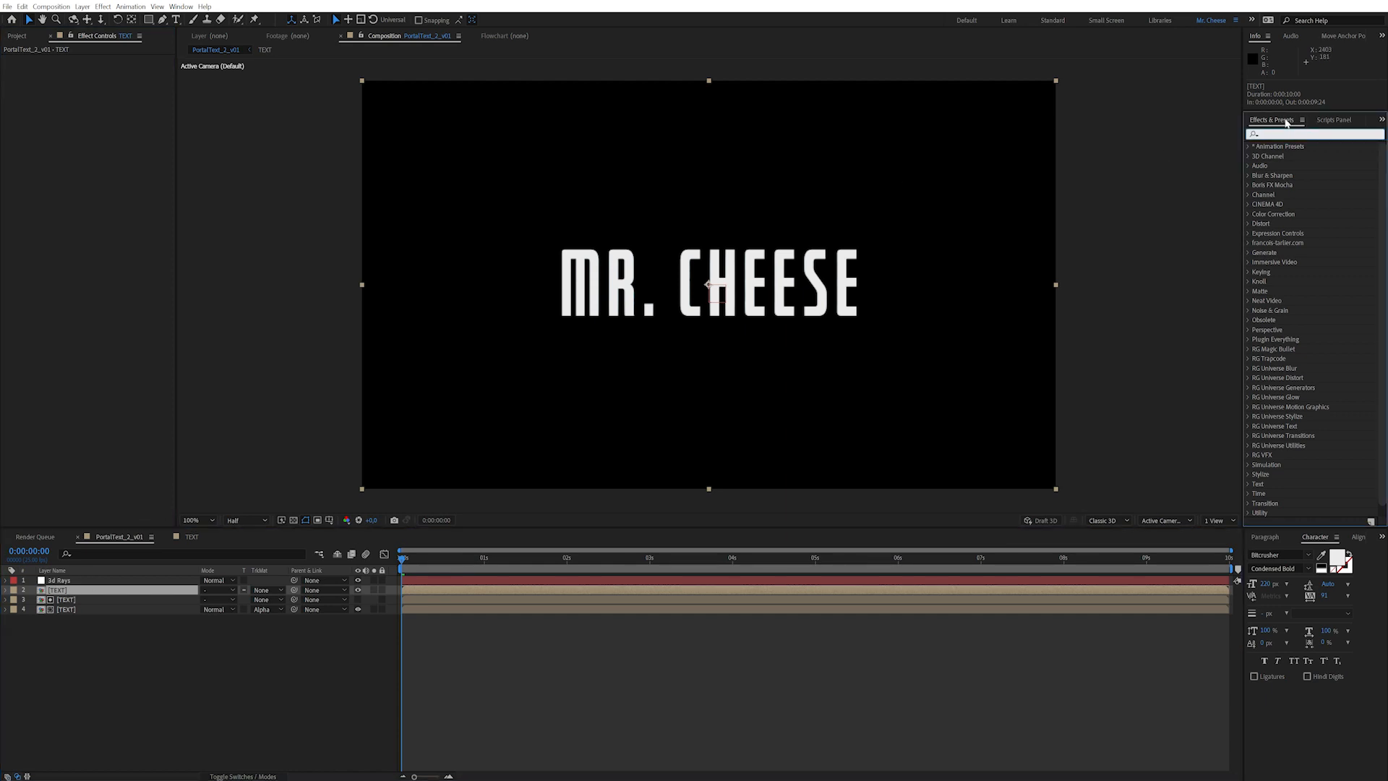
pyautogui.write('simpl')
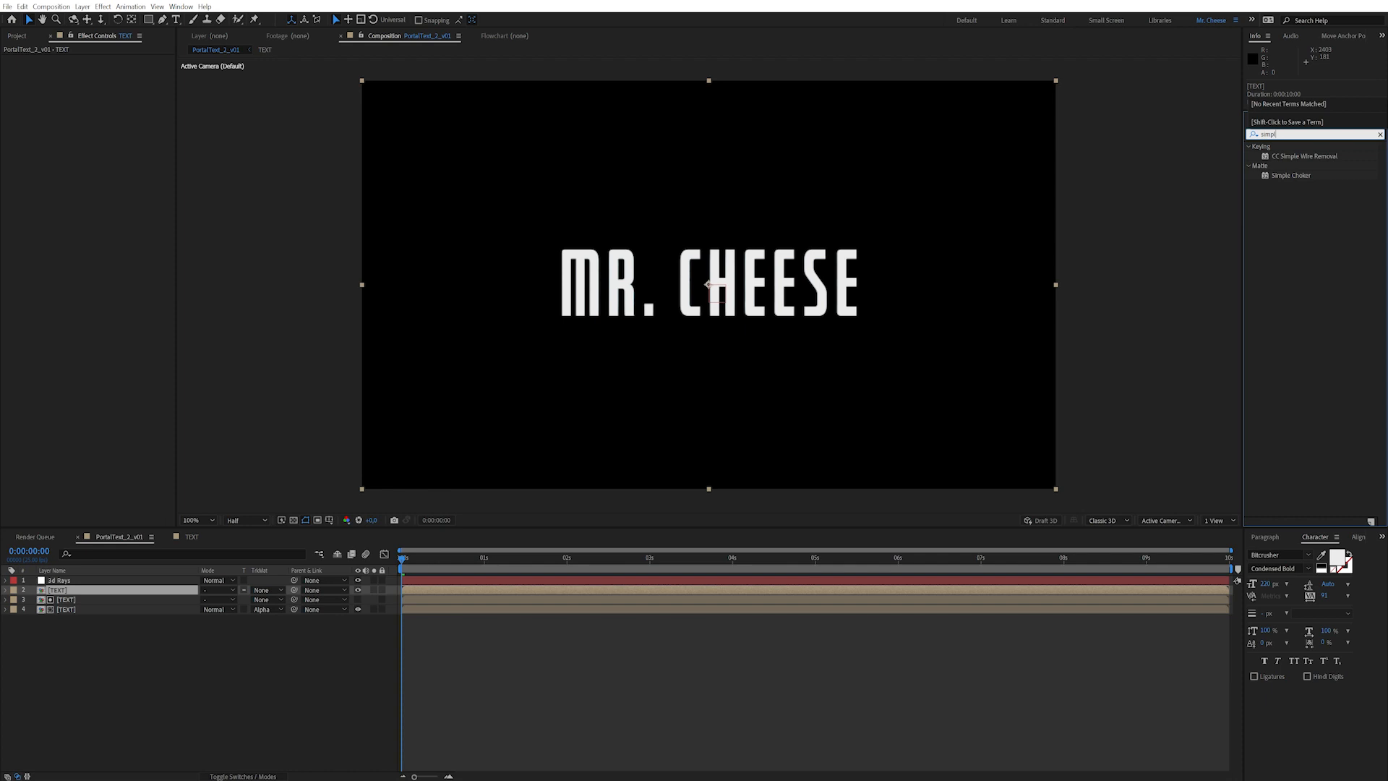
pyautogui.doubleClick(1291, 175)
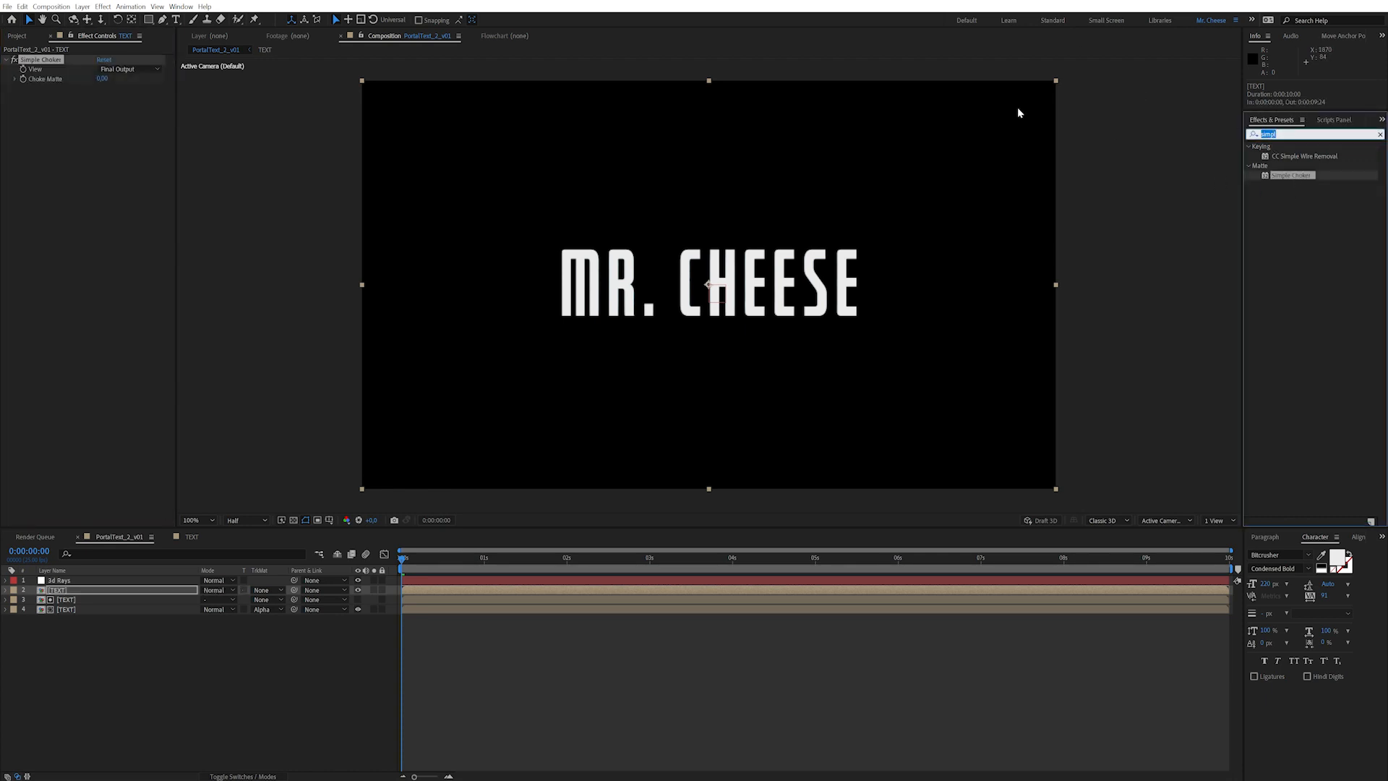
pyautogui.write('fill')
pyautogui.doubleClick(1285, 214)
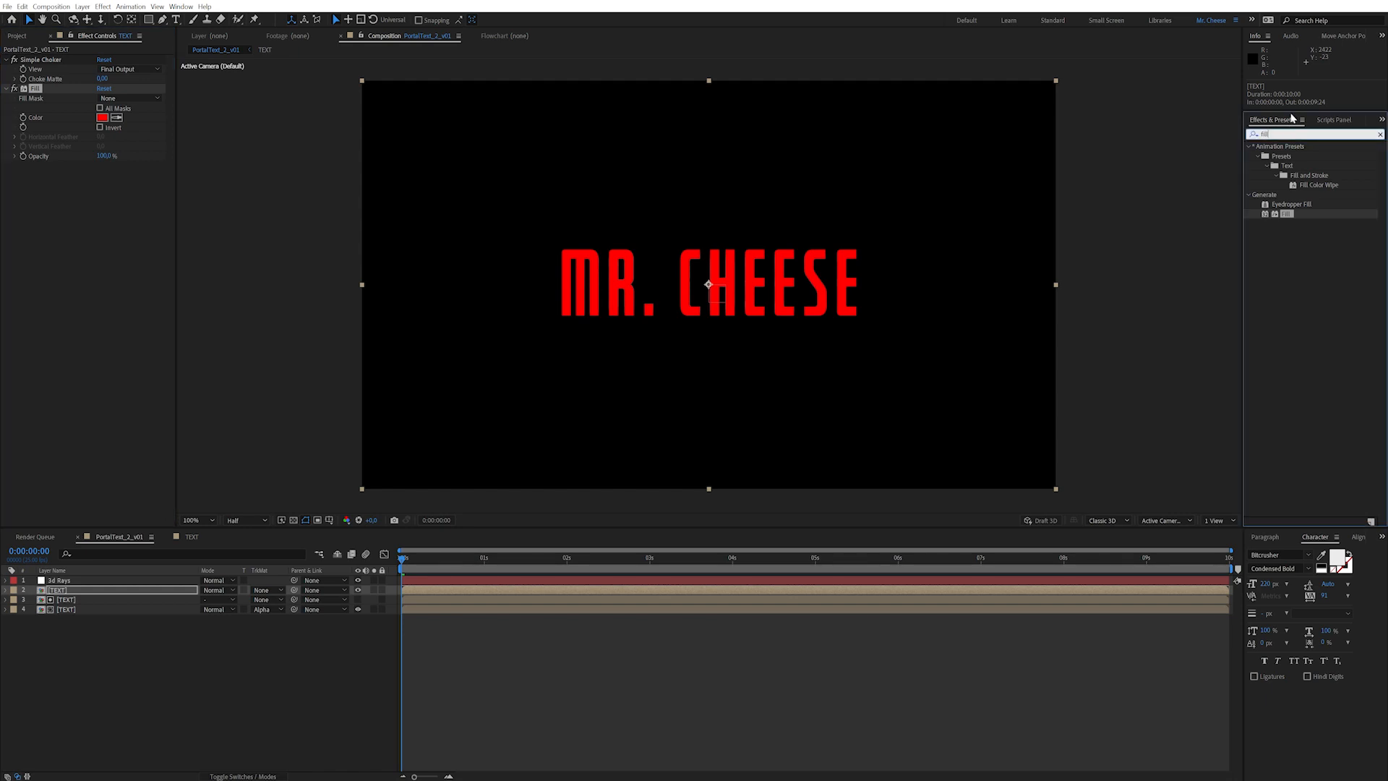
# Step: Add the CC Composite and CC Radial Fast Blur effects to the same TEXT layer
pyautogui.hotkey('ctrl', 'f')
pyautogui.write('cc com')
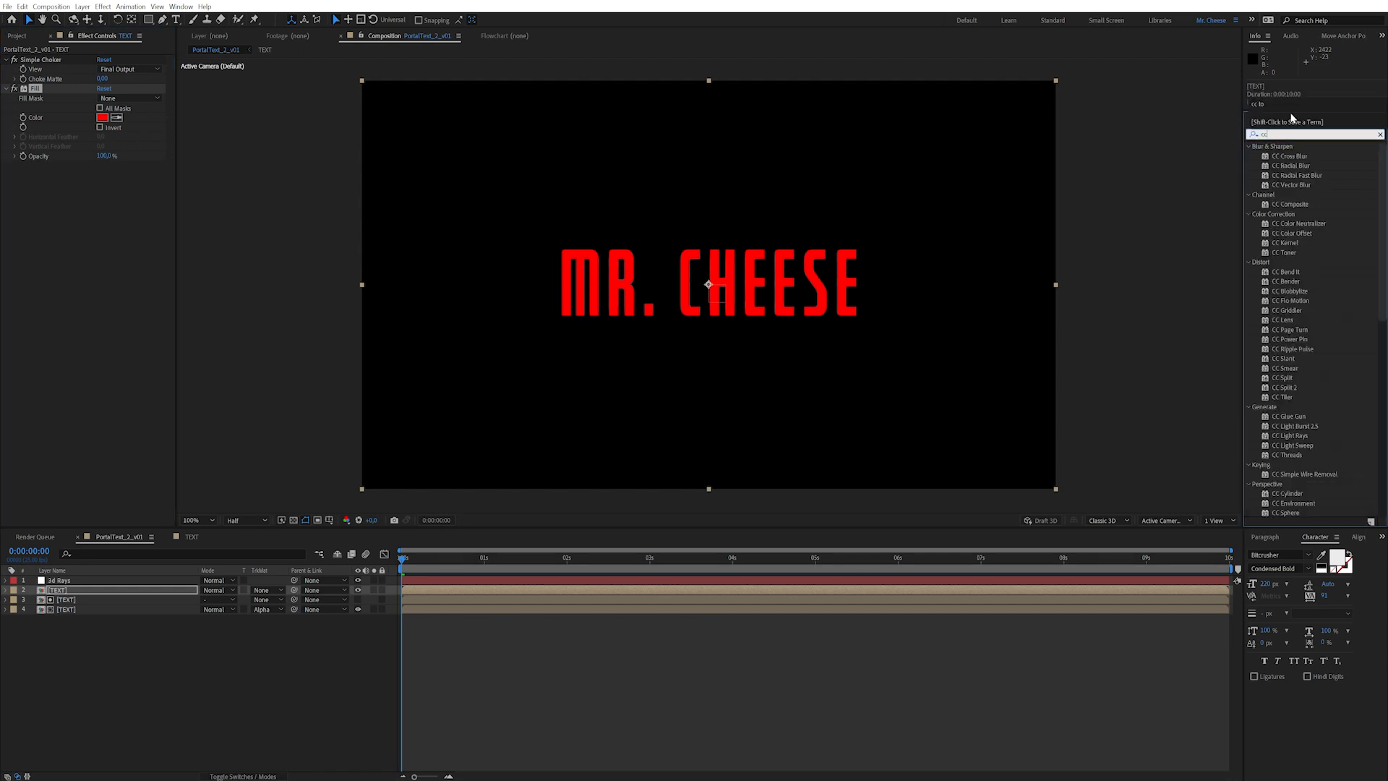
pyautogui.doubleClick(1286, 158)
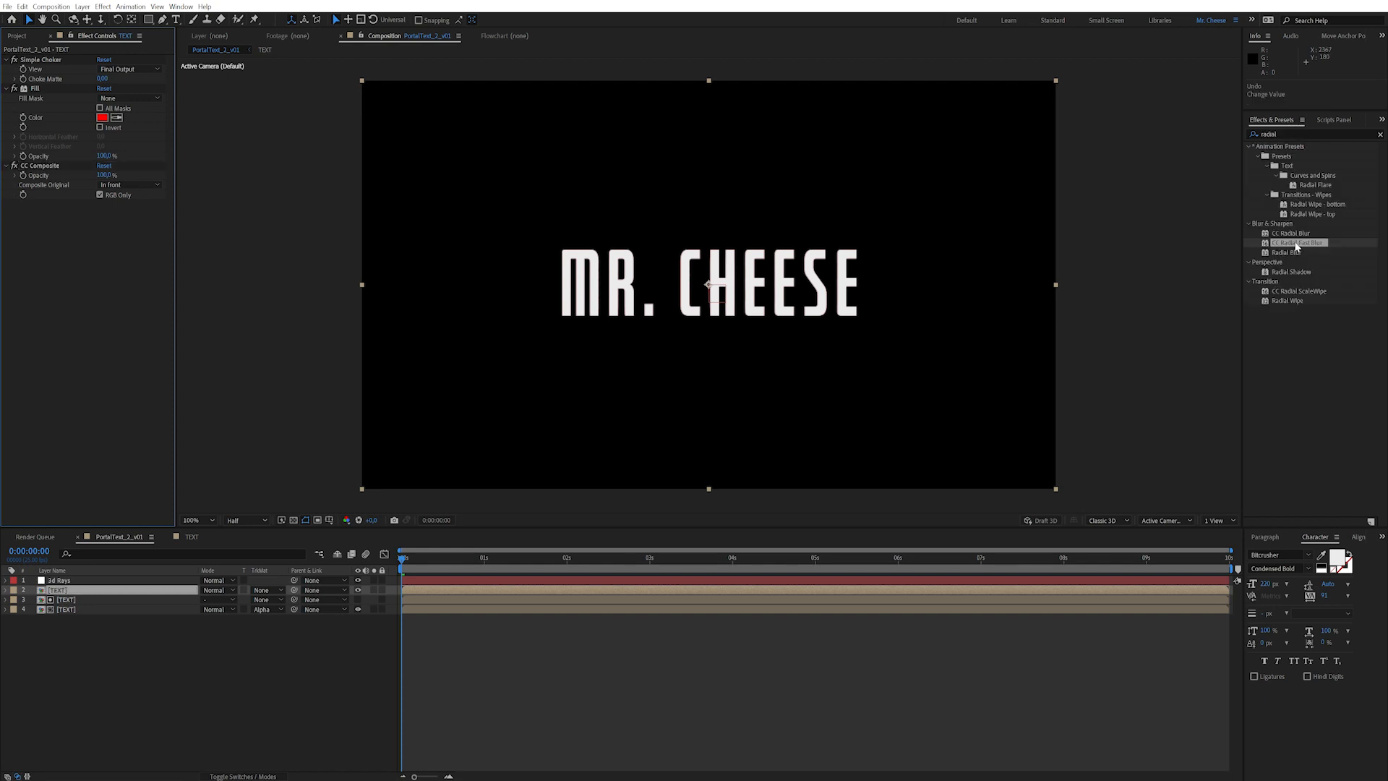
pyautogui.doubleClick(1296, 247)
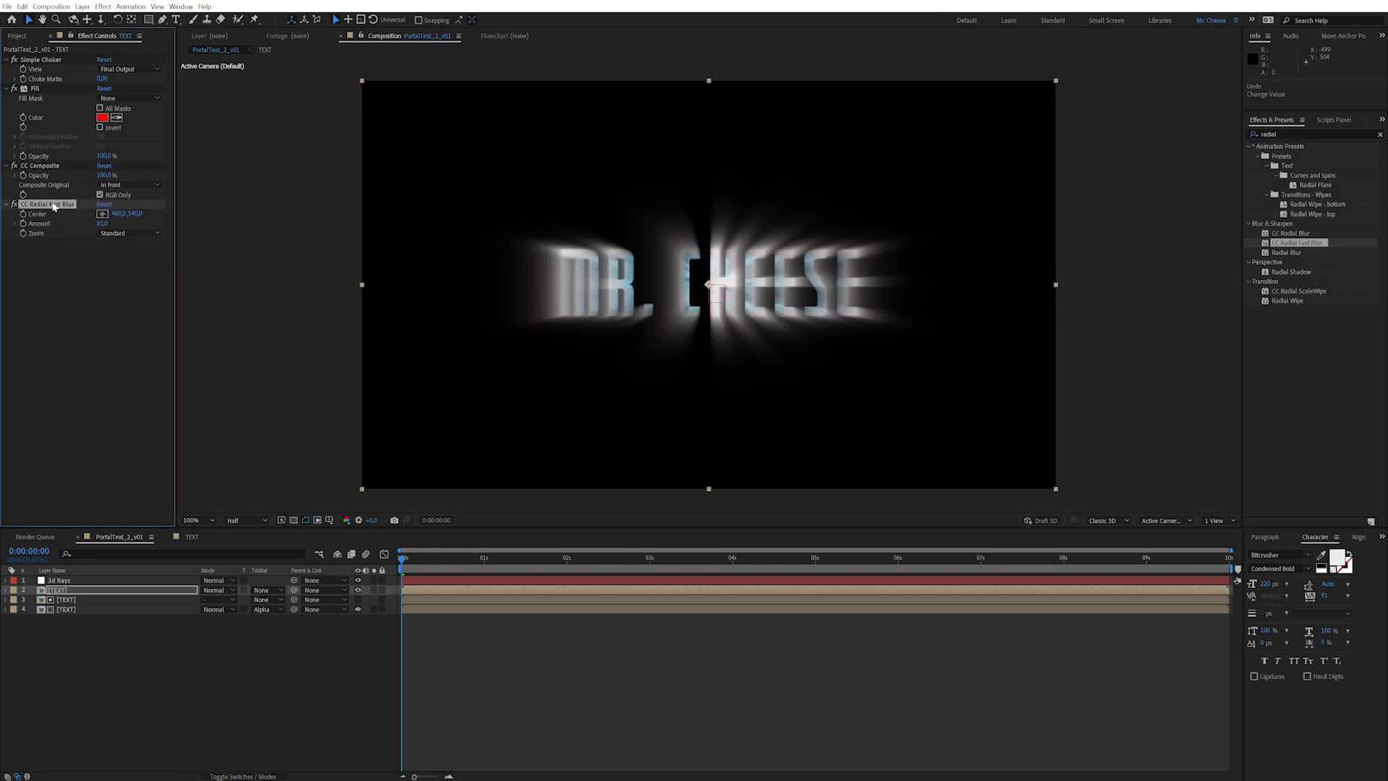
# Step: Reduce the CC Radial Fast Blur amount to a short blur and temporarily turn off the Fill effect
pyautogui.moveTo(104, 223); pyautogui.dragTo(43, 226)
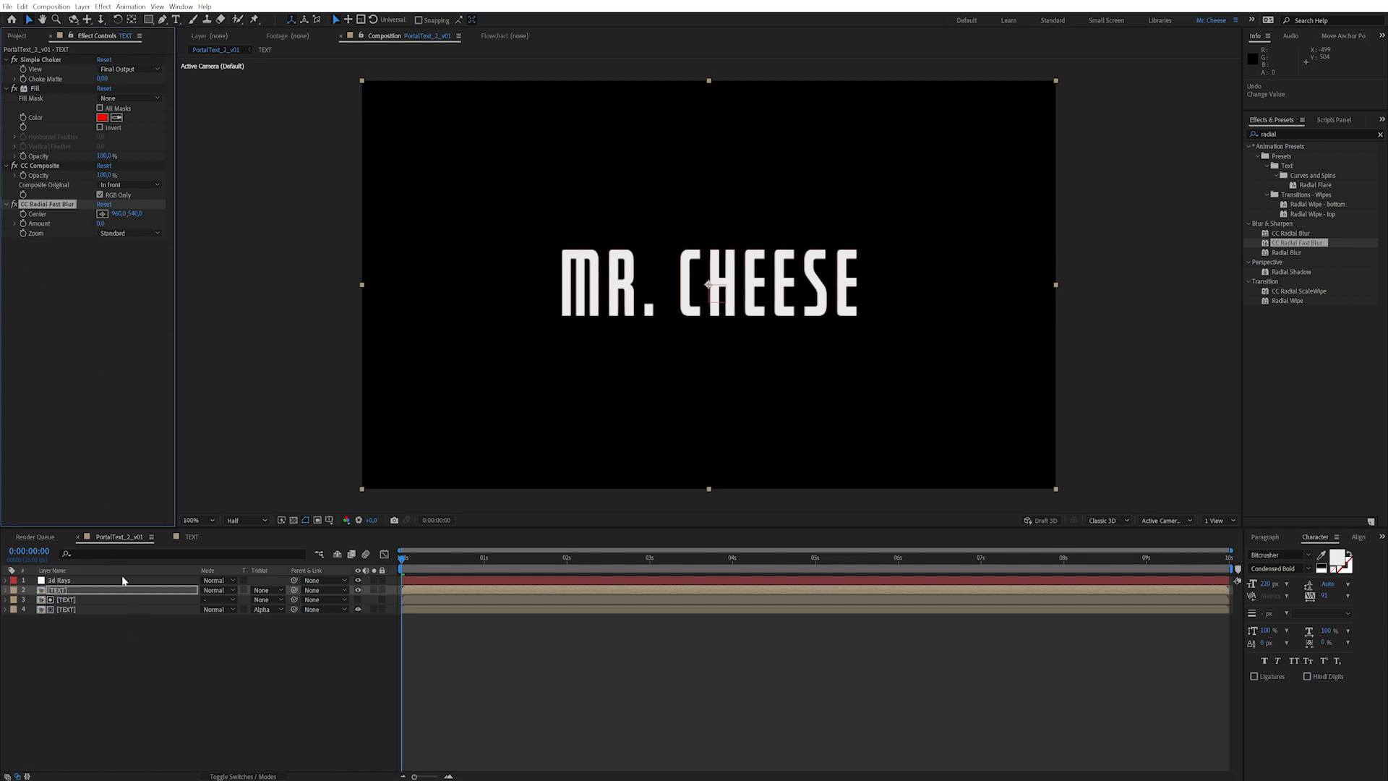
pyautogui.moveTo(102, 224); pyautogui.dragTo(114, 219)
pyautogui.click(100, 294)
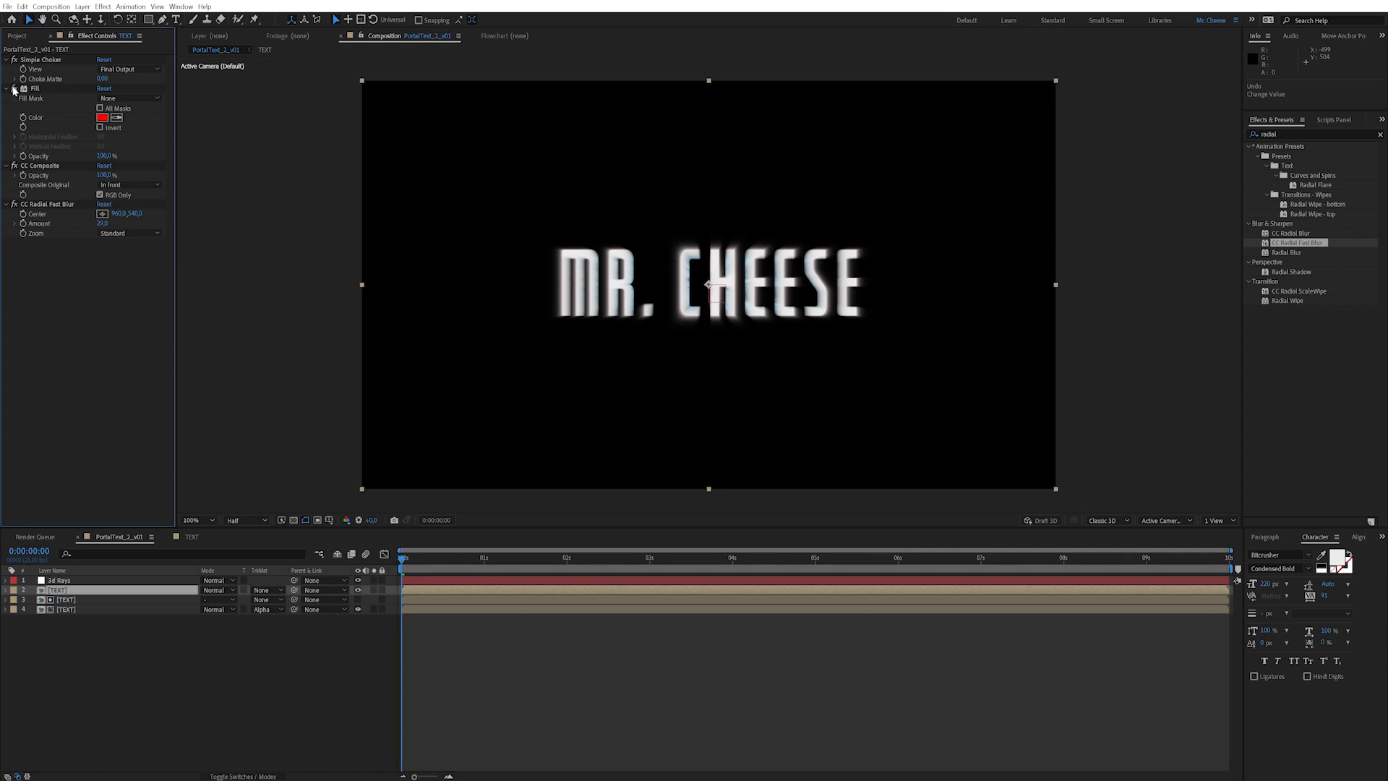
# Step: Set CC Composite's Composite Original mode to Silhouette Alpha
pyautogui.click(45, 60)
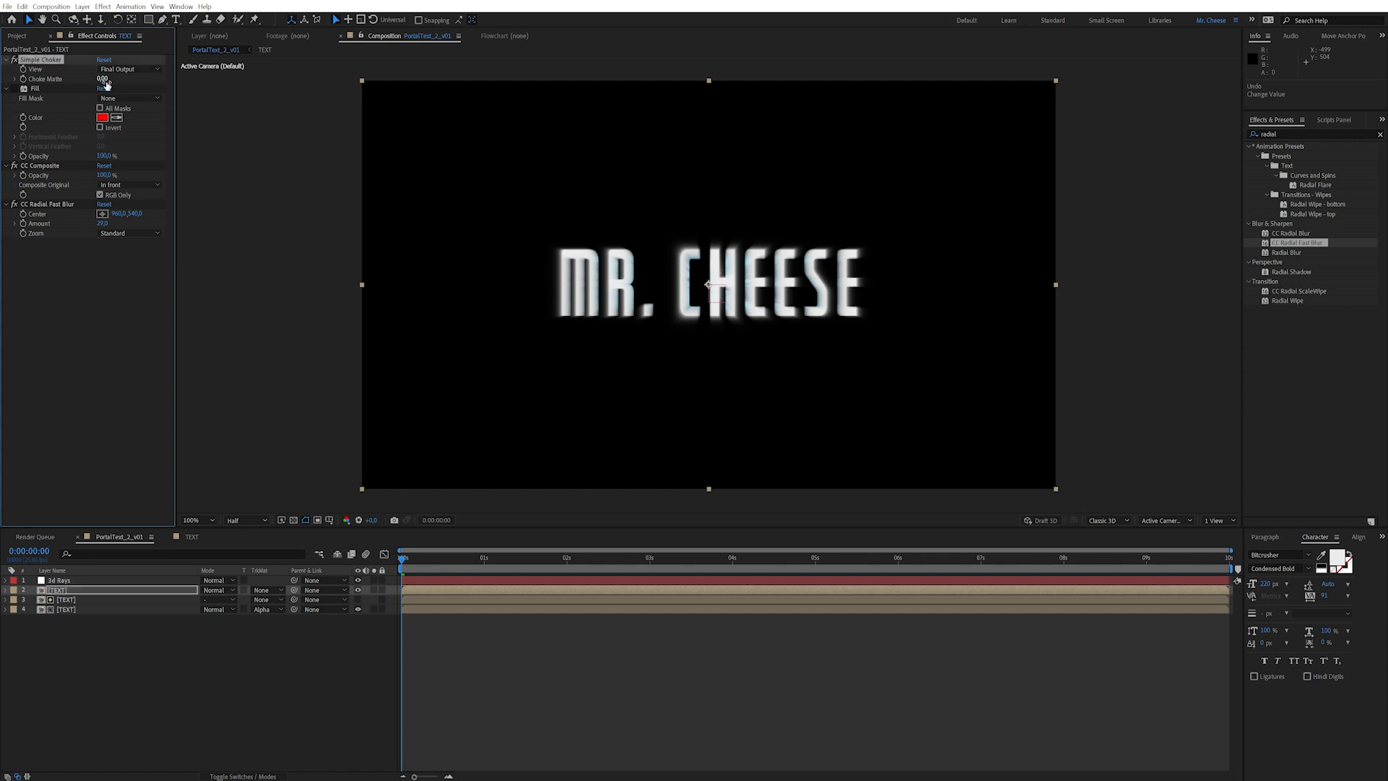
pyautogui.click(115, 185)
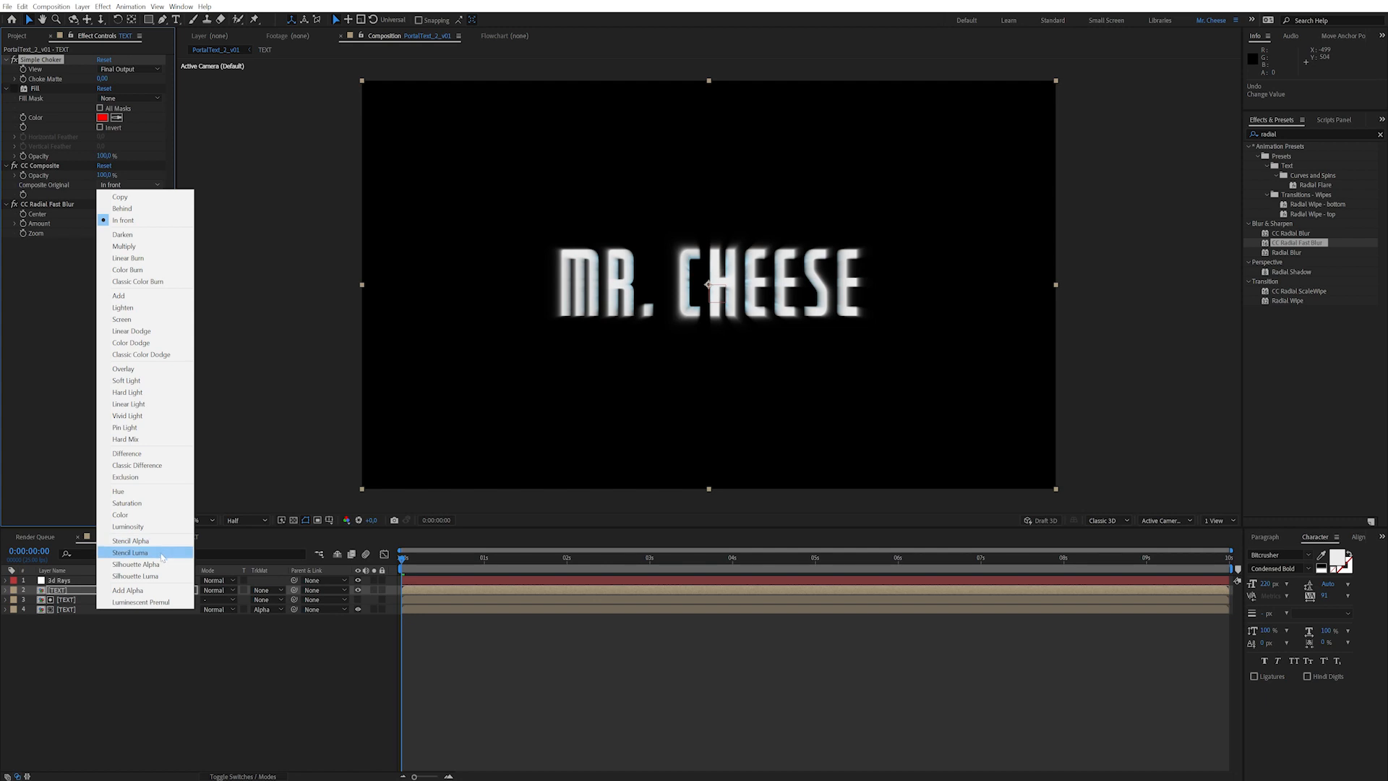
pyautogui.click(136, 564)
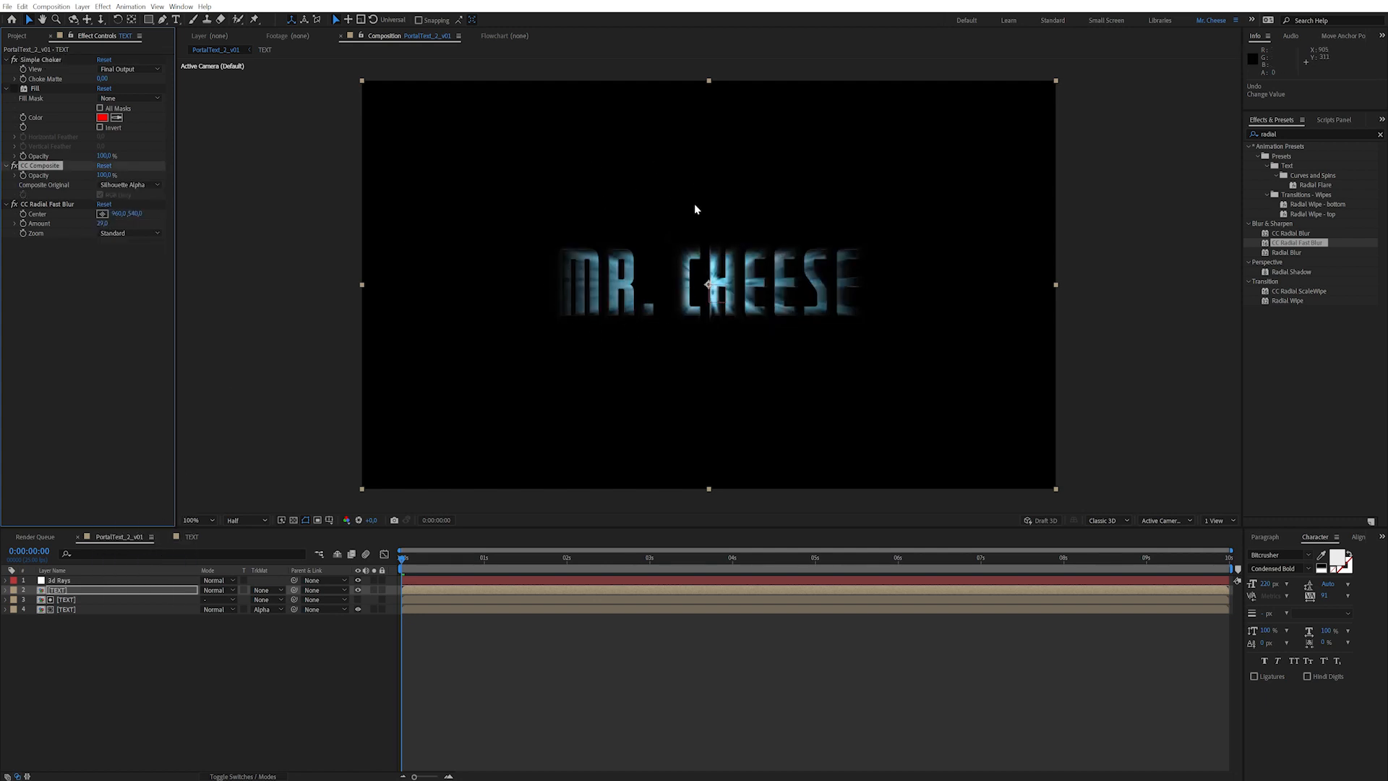
# Step: Set the Simple Choker's Choke Matte to -17 and turn the Fill effect back on
pyautogui.moveTo(101, 78); pyautogui.dragTo(32, 95)
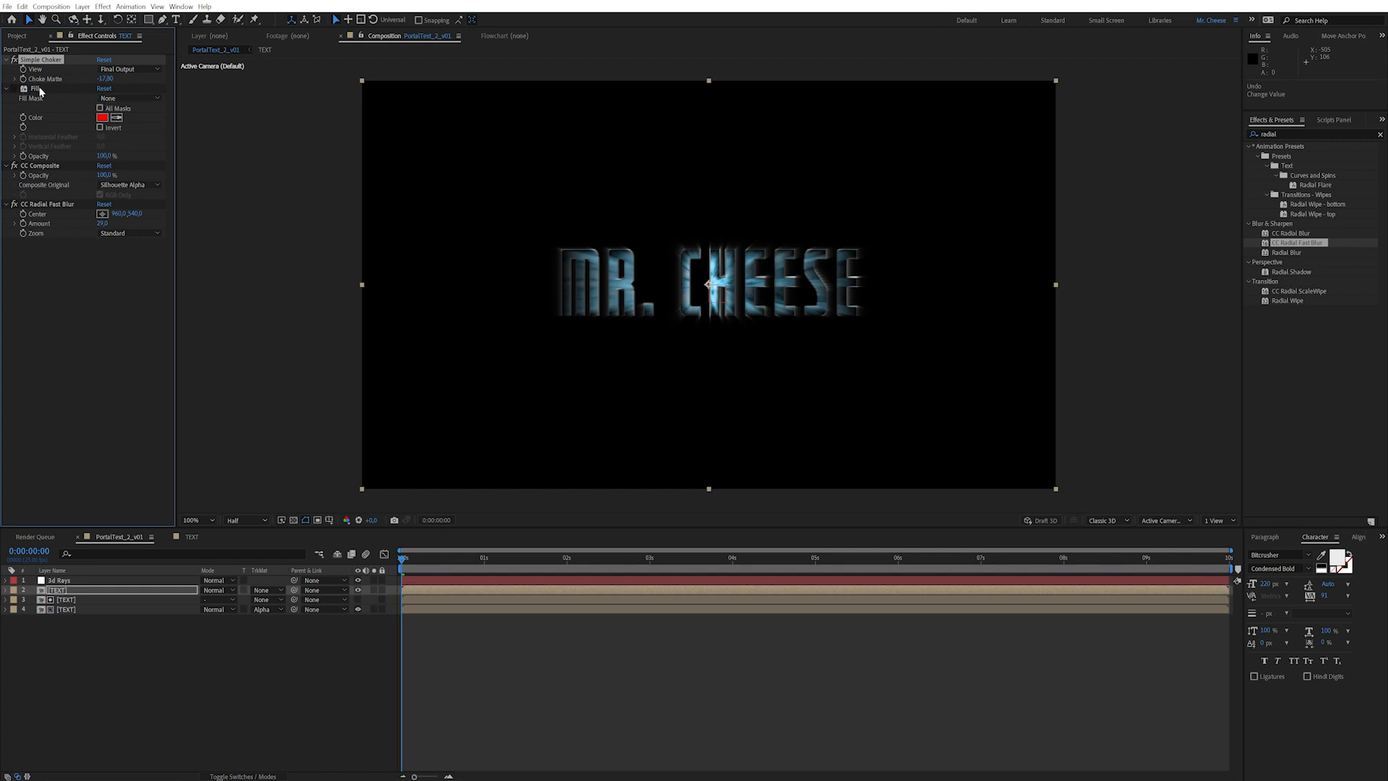
pyautogui.click(14, 88)
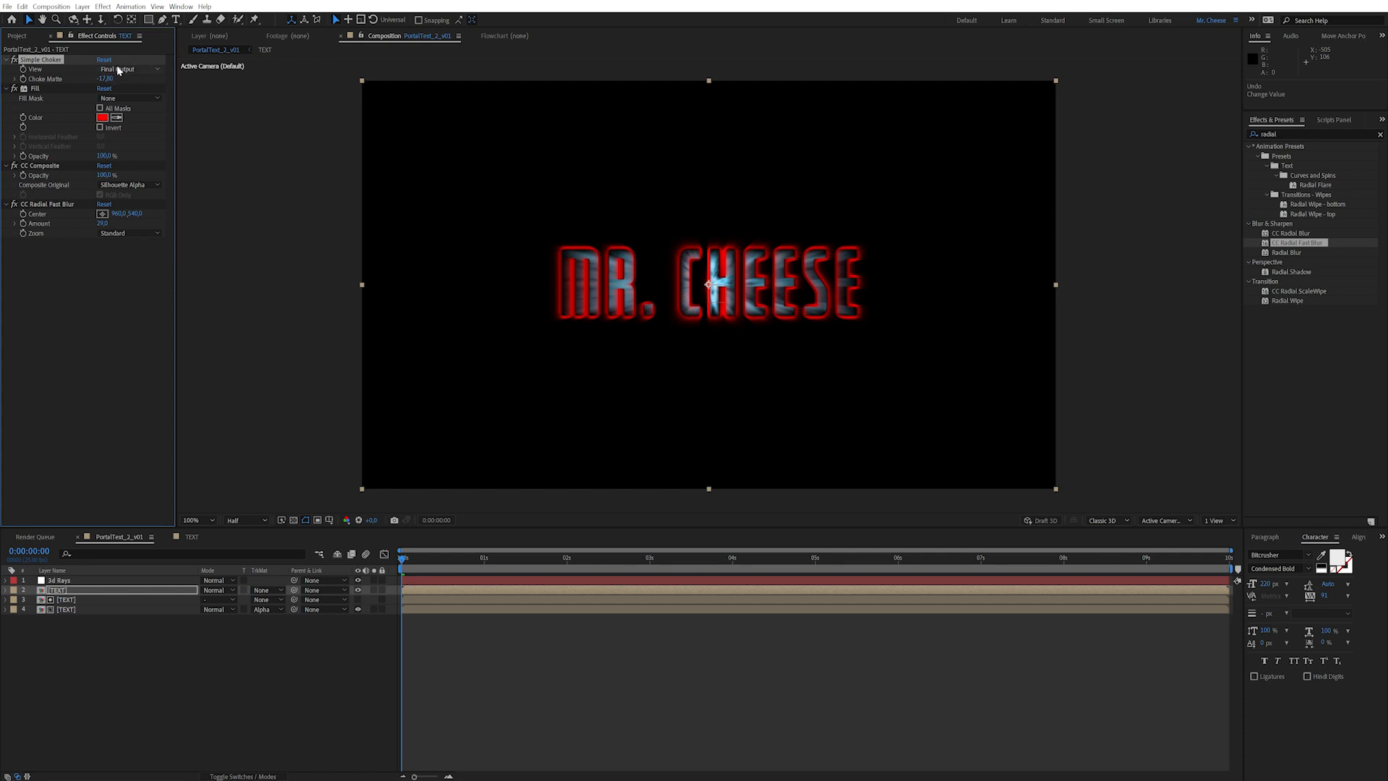
pyautogui.moveTo(109, 78); pyautogui.dragTo(141, 83)
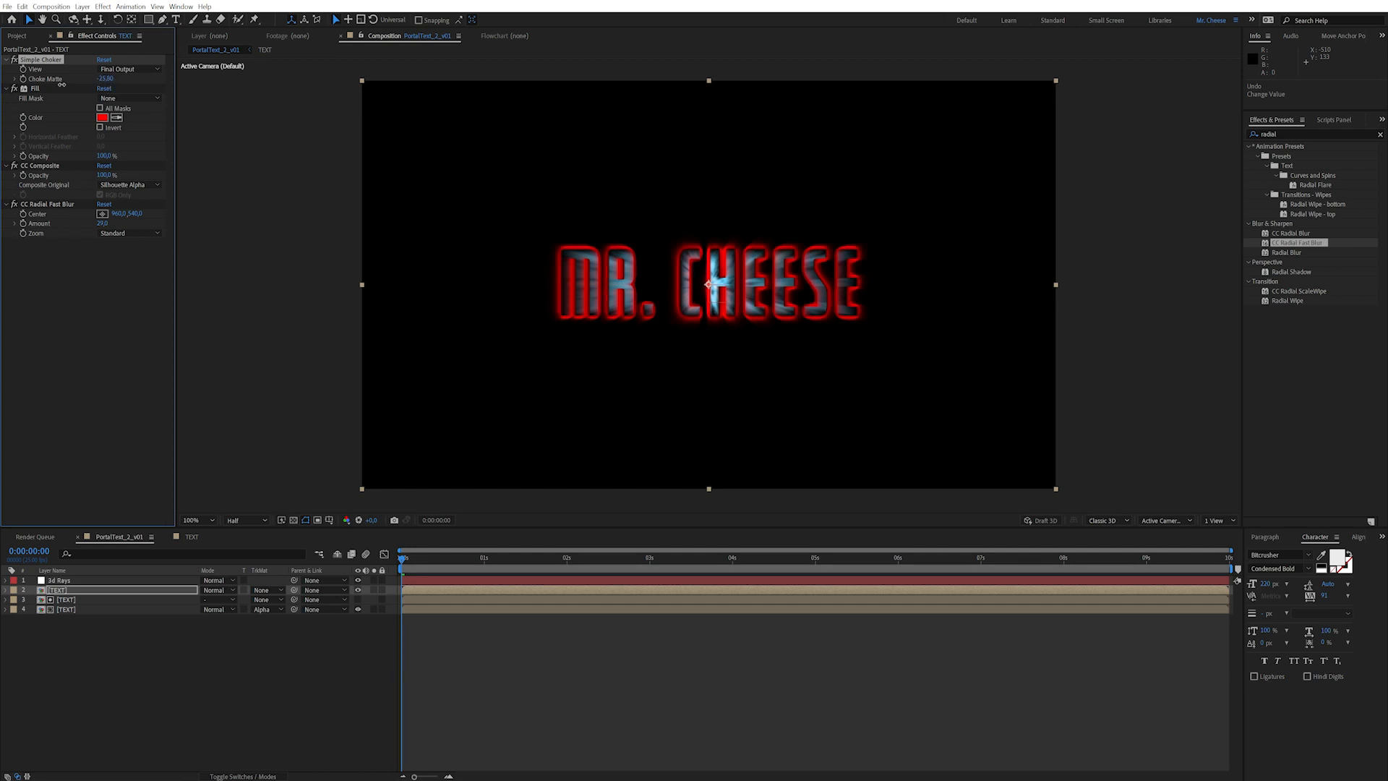
# Step: Change the Fill effect's color to a very light cyan
pyautogui.click(102, 117)
pyautogui.click(279, 310)
pyautogui.moveTo(232, 253); pyautogui.dragTo(149, 239)
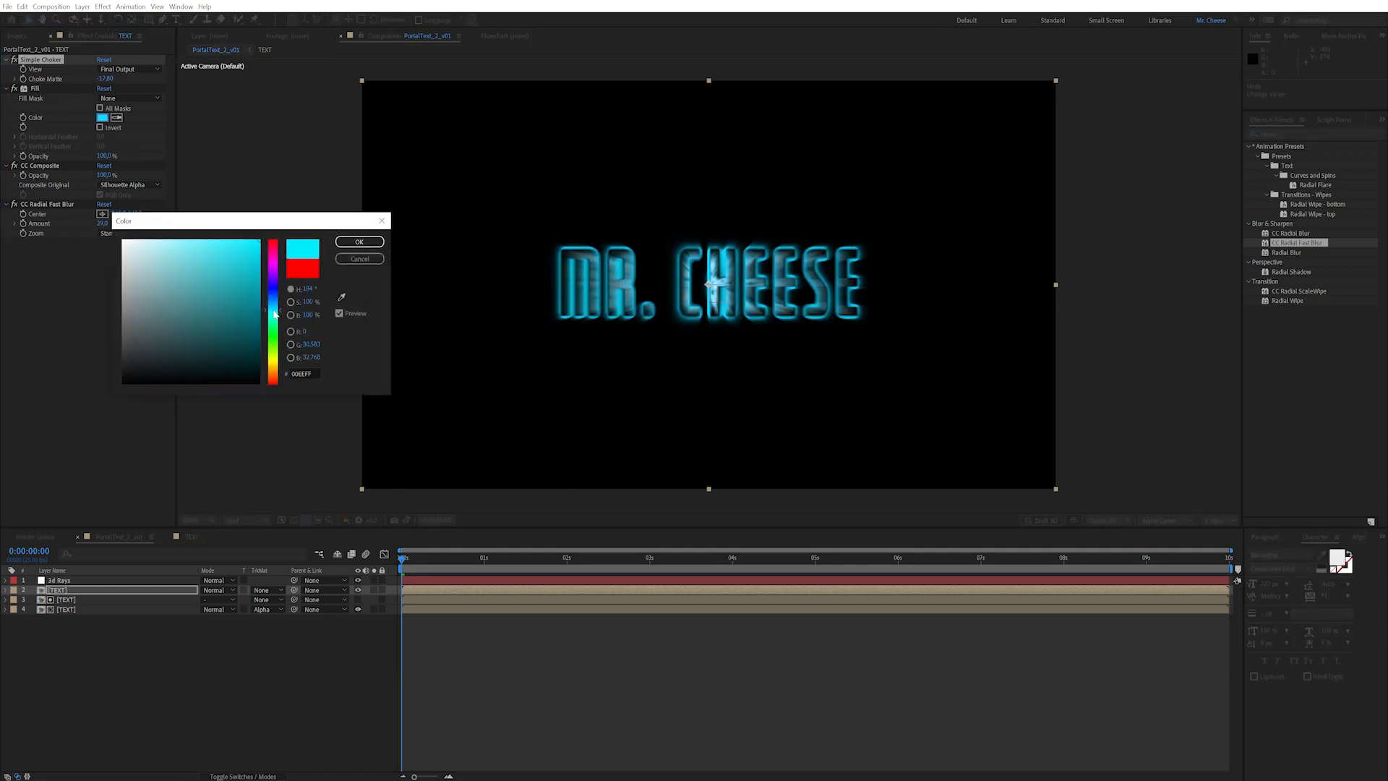
pyautogui.click(359, 241)
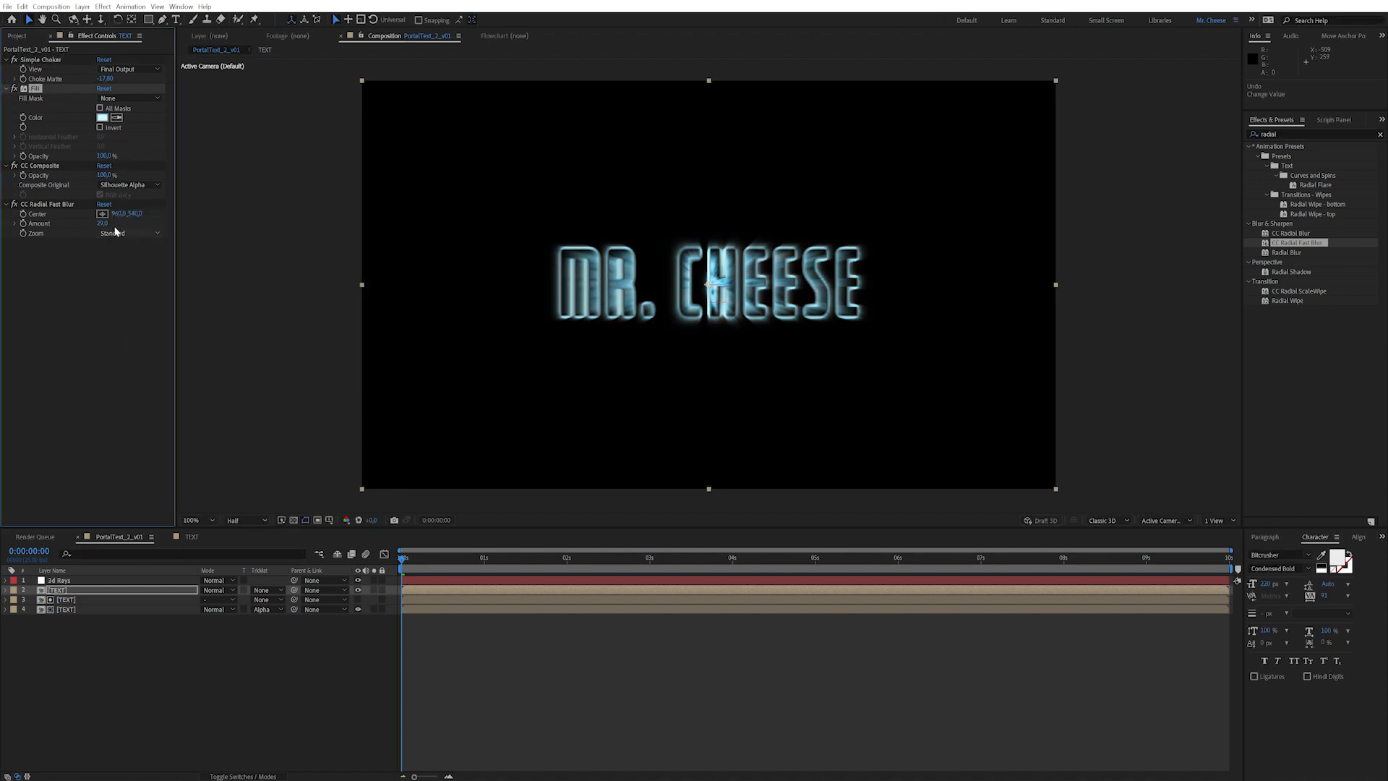
# Step: Set the CC Radial Fast Blur amount to 45 and the Simple Choker's Choke Matte to -10.20
pyautogui.moveTo(103, 223); pyautogui.dragTo(113, 223)
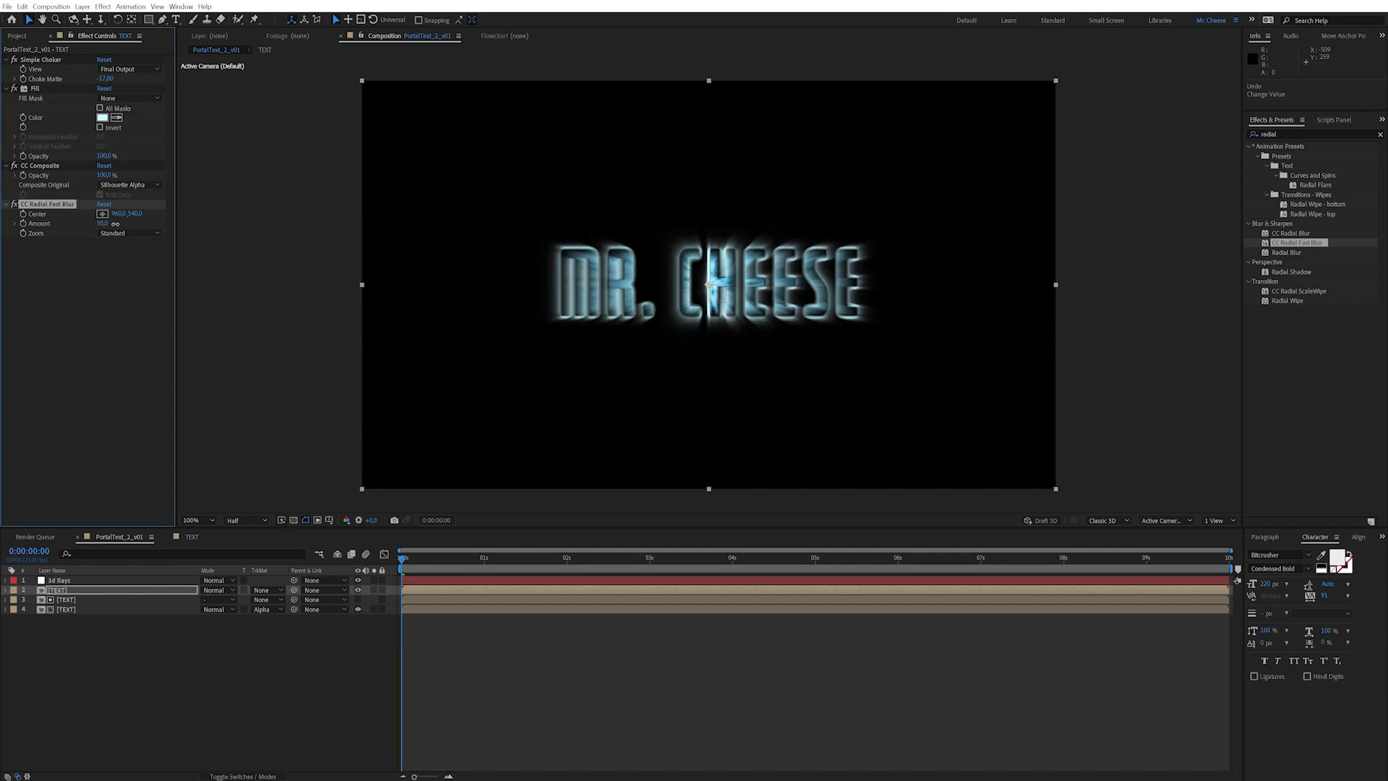
pyautogui.moveTo(104, 78); pyautogui.dragTo(138, 70)
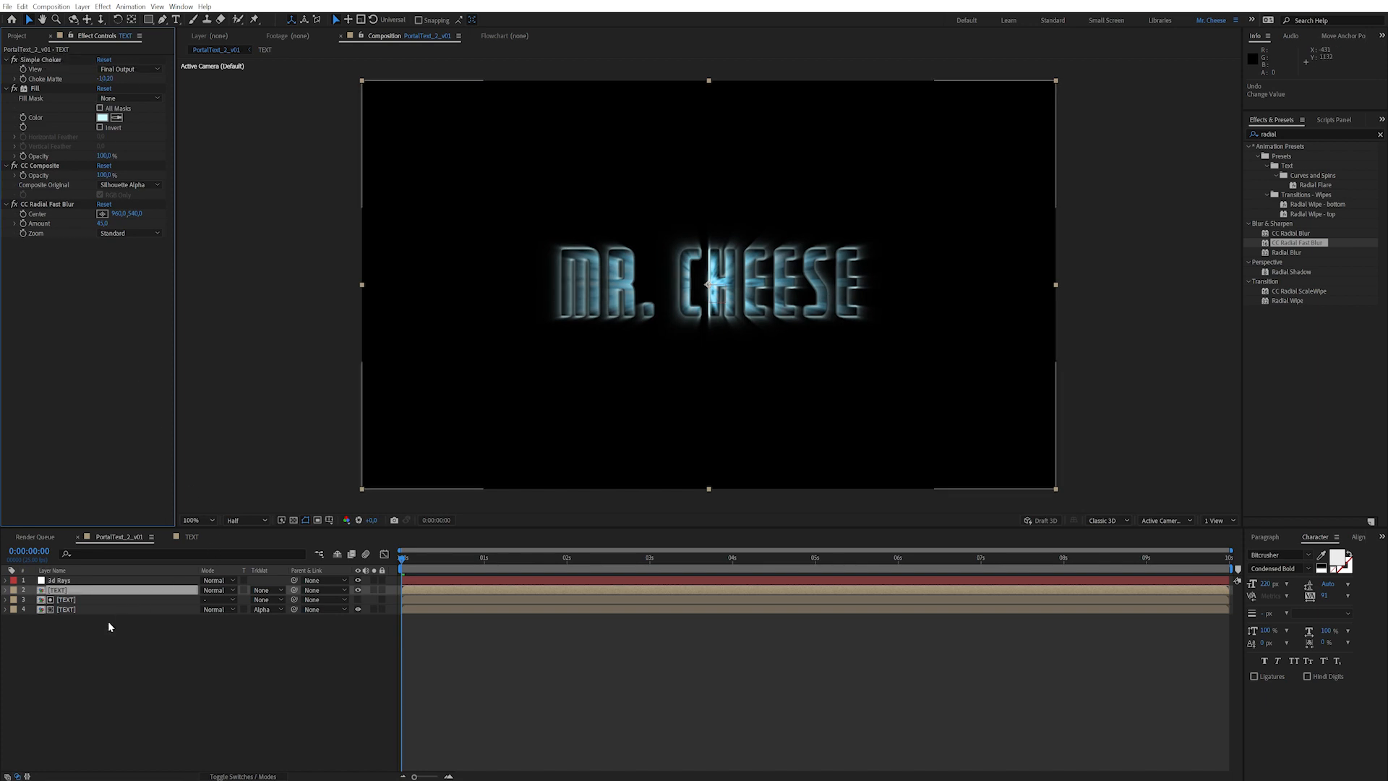
# Step: Reveal the bottom TEXT layer's expressions and copy the one on CC Radial Blur's Center
pyautogui.click(77, 600)
pyautogui.click(81, 610)
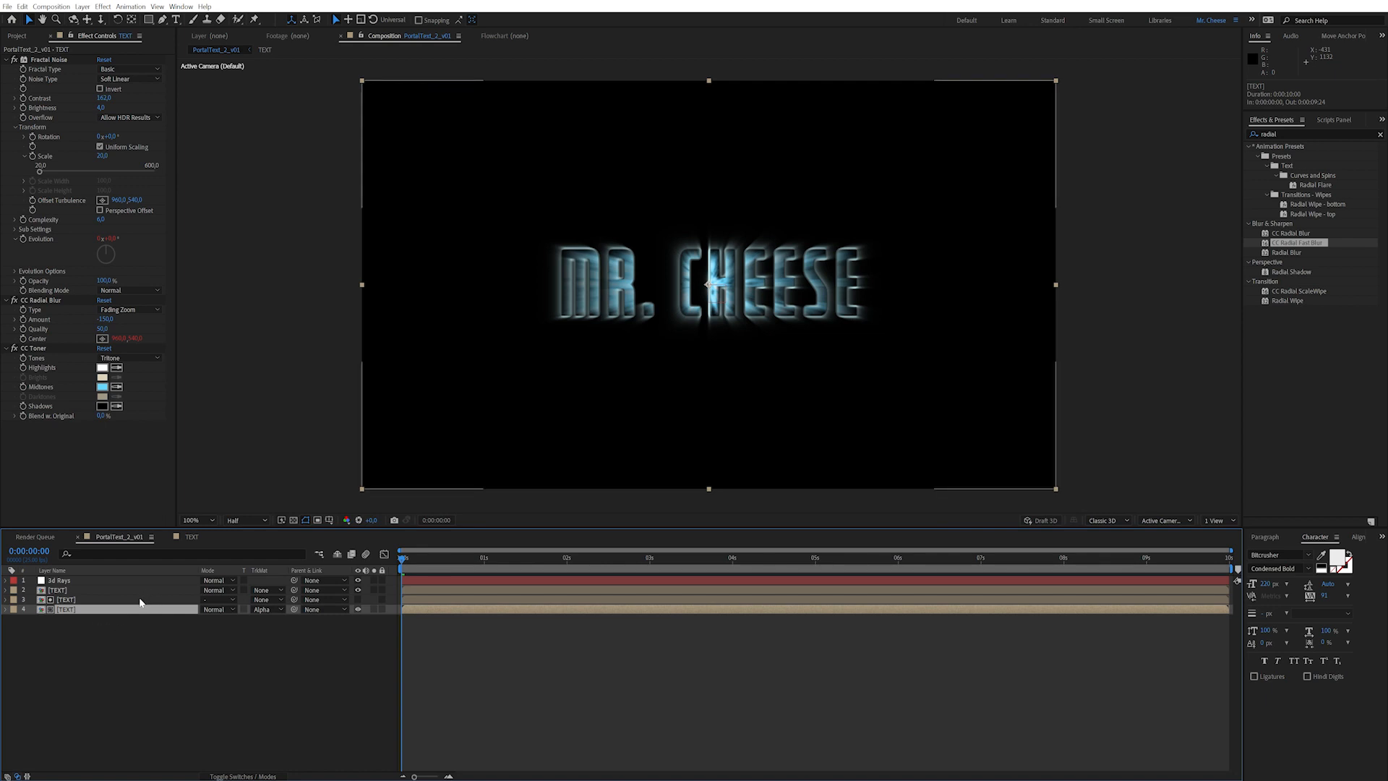
pyautogui.press('e')
pyautogui.press('e')
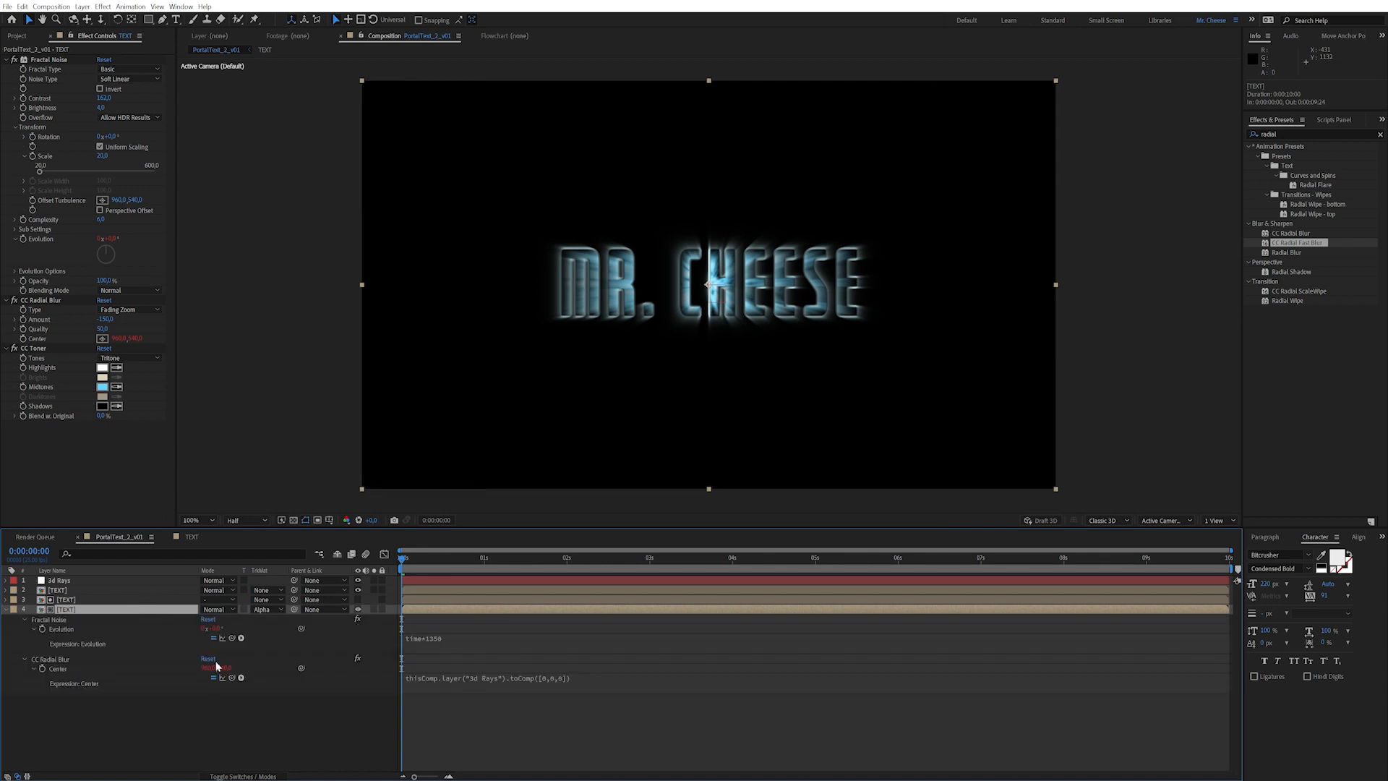
pyautogui.click(452, 686)
pyautogui.hotkey('ctrl', 'c')
pyautogui.click(238, 705)
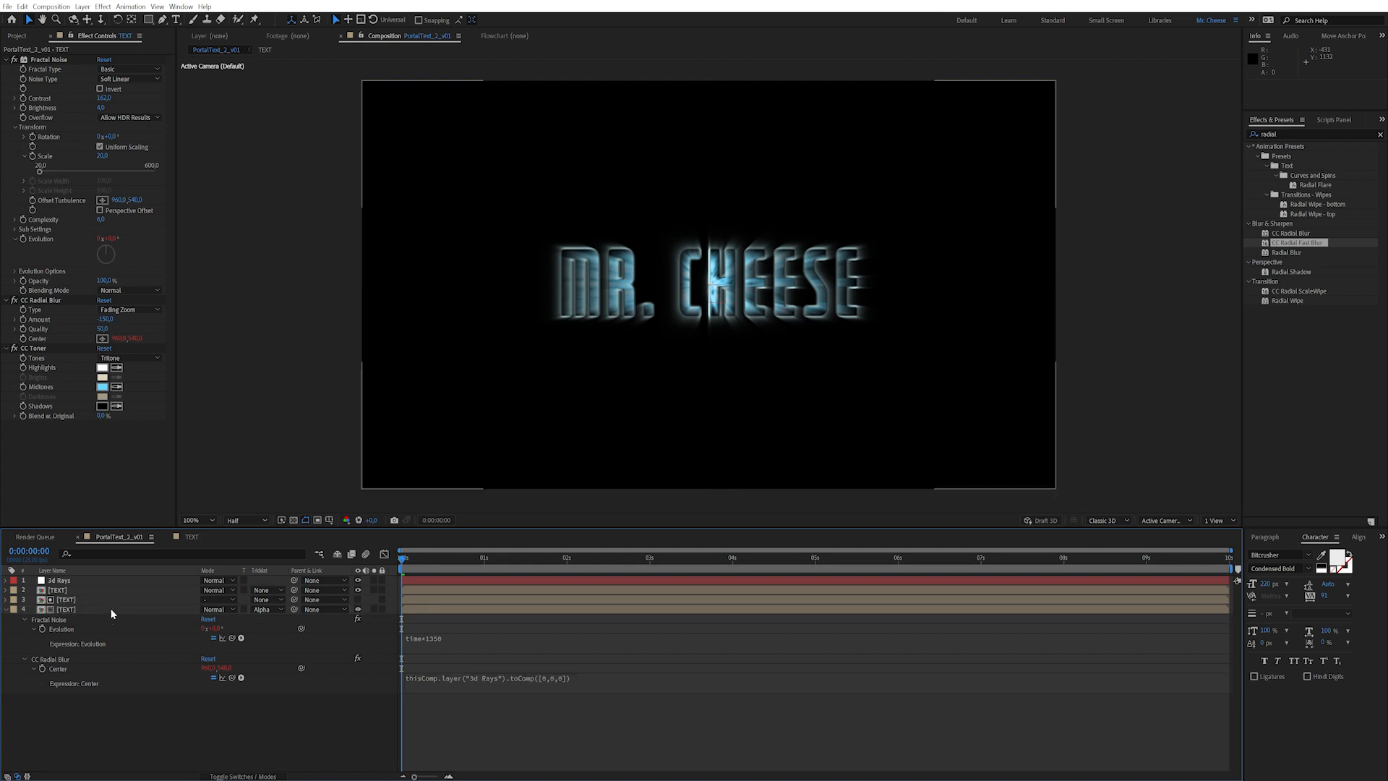
# Step: Paste the expression thisComp.layer("3d Rays").toComp([0,0,0]) onto the CC Radial Fast Blur Center of the TEXT layer below 3d Rays
pyautogui.click(102, 590)
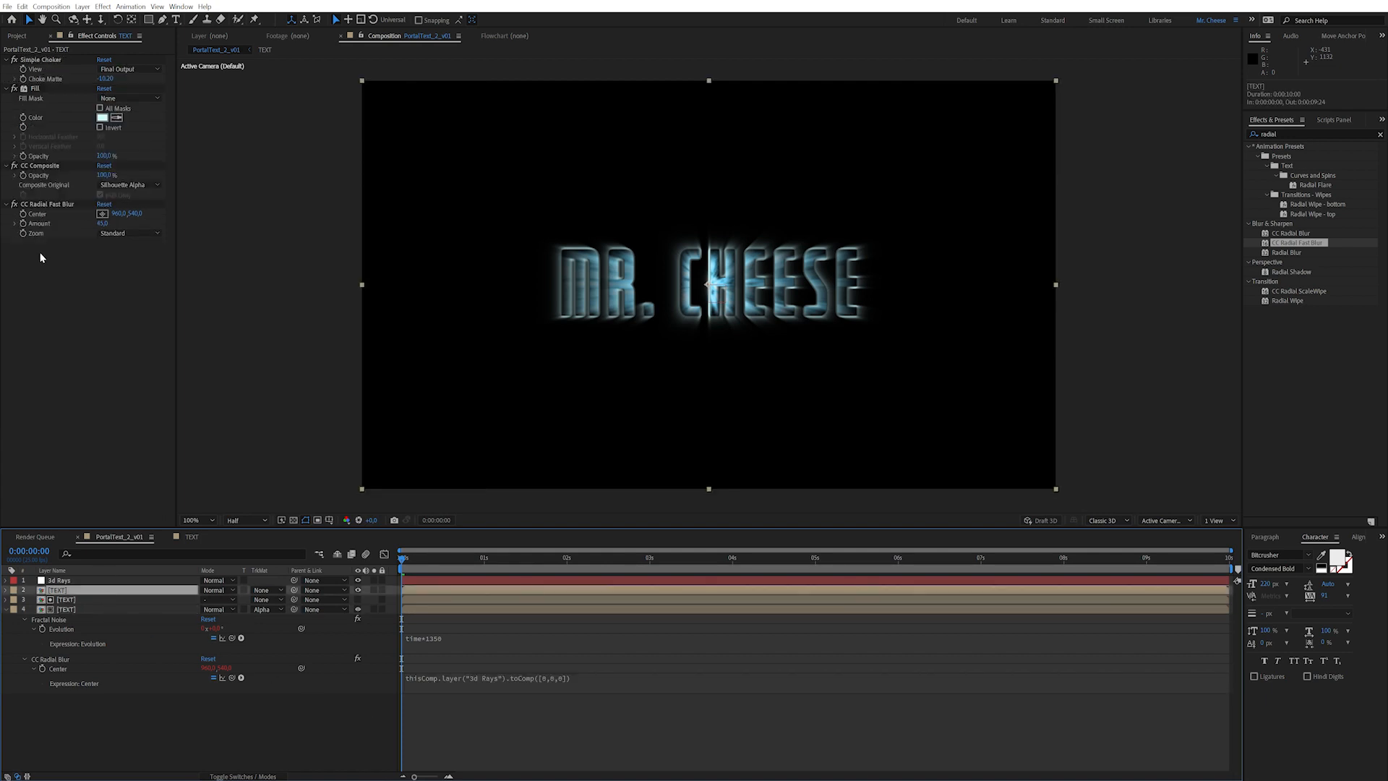
pyautogui.keyDown('alt'); pyautogui.click(23, 213); pyautogui.keyUp('alt')
pyautogui.hotkey('ctrl', 'v')
pyautogui.click(349, 670)
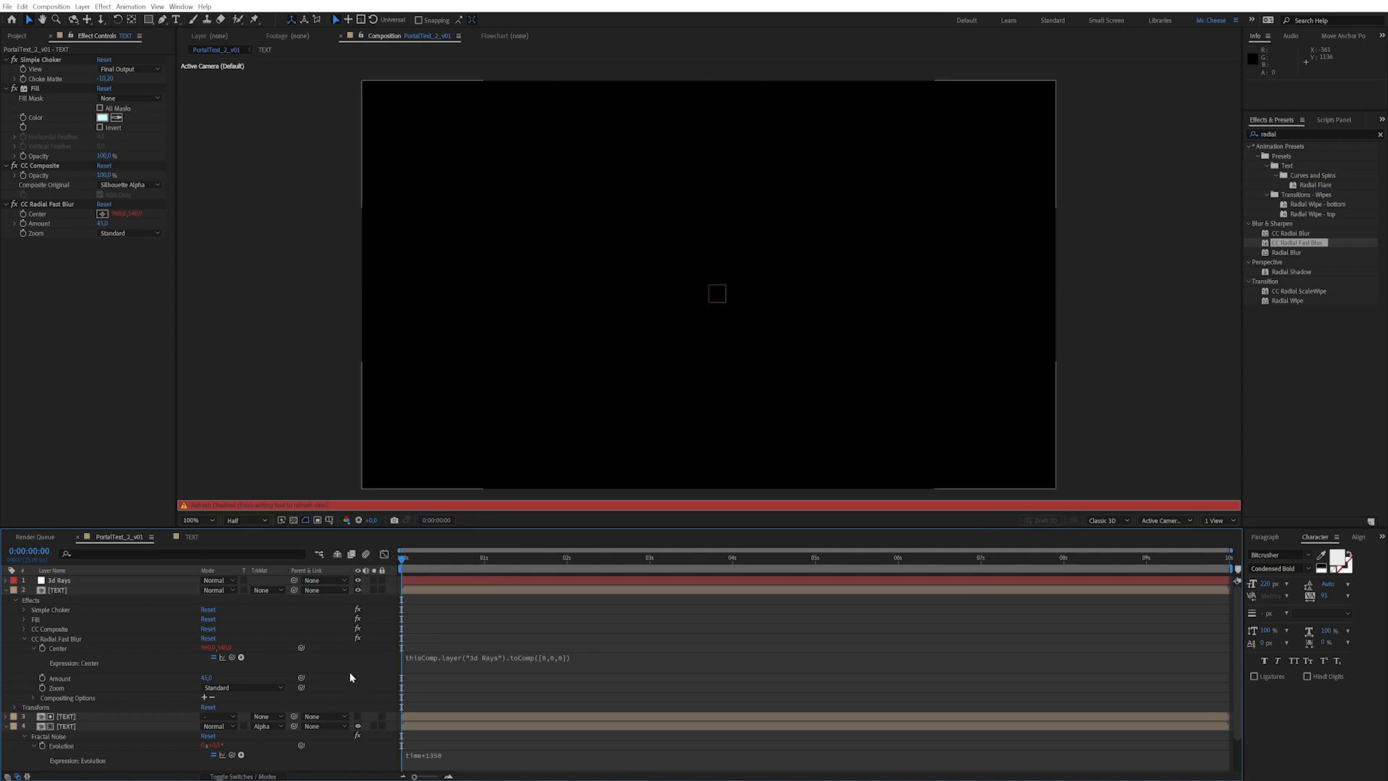
pyautogui.click(17, 591)
# Step: Orbit the camera around the text to check how the rays behave in 3D, and restore the original view
pyautogui.click(613, 307)
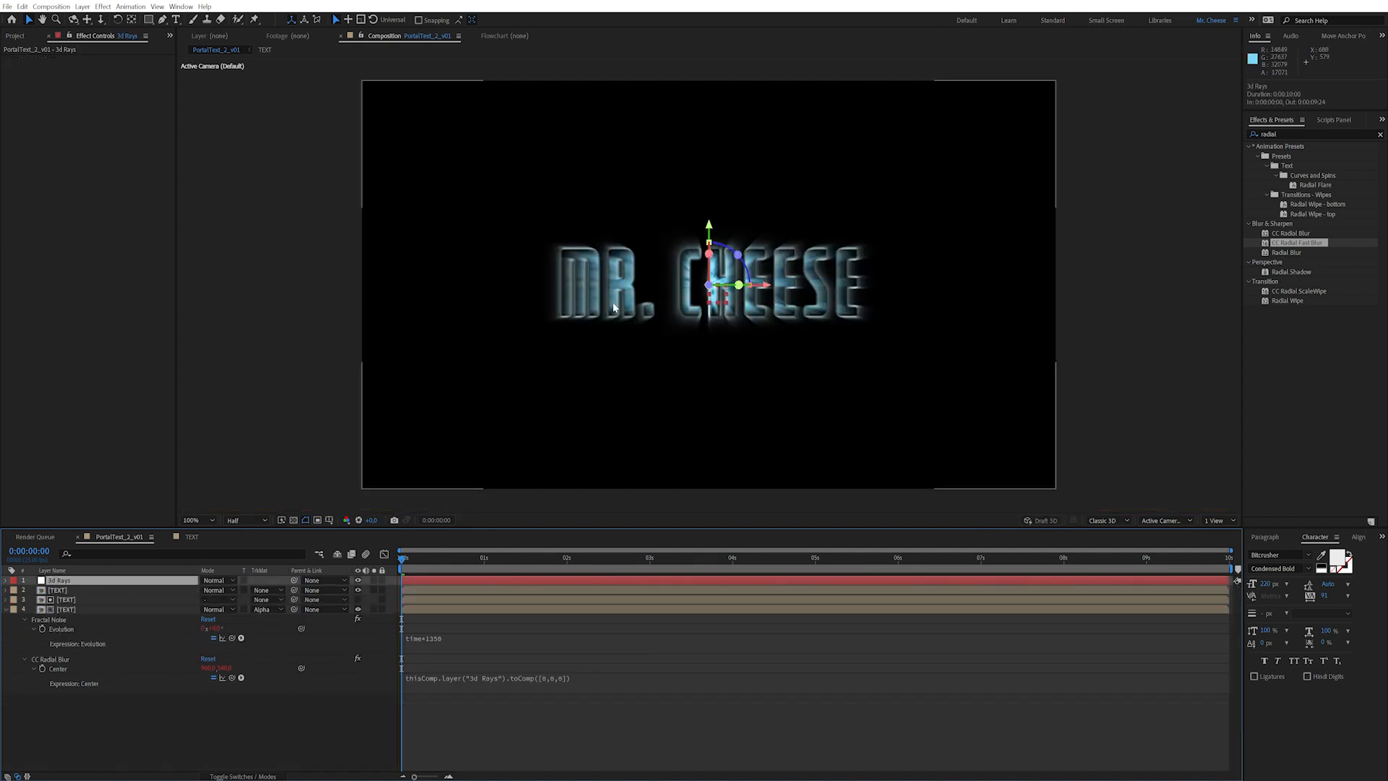
pyautogui.press('c')
pyautogui.moveTo(660, 350)
pyautogui.mouseDown()
pyautogui.moveTo(706, 359)
pyautogui.moveTo(700, 340)
pyautogui.moveTo(654, 322)
pyautogui.moveTo(616, 328)
pyautogui.moveTo(617, 349)
pyautogui.moveTo(672, 358)
pyautogui.mouseUp()
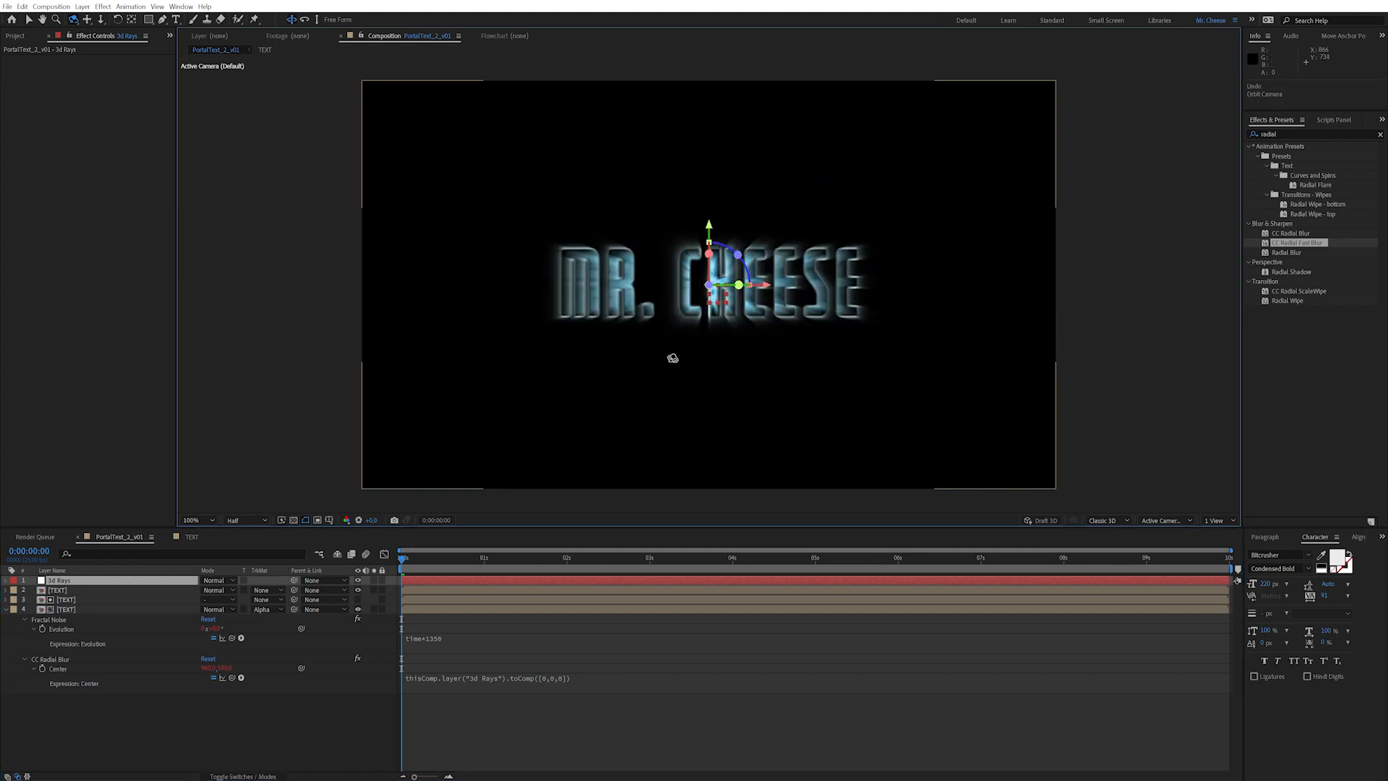
pyautogui.click(210, 718)
# Step: Duplicate the TEXT layer below 3d Rays and set the lower copy's CC Radial Fast Blur amount to 90
pyautogui.click(89, 589)
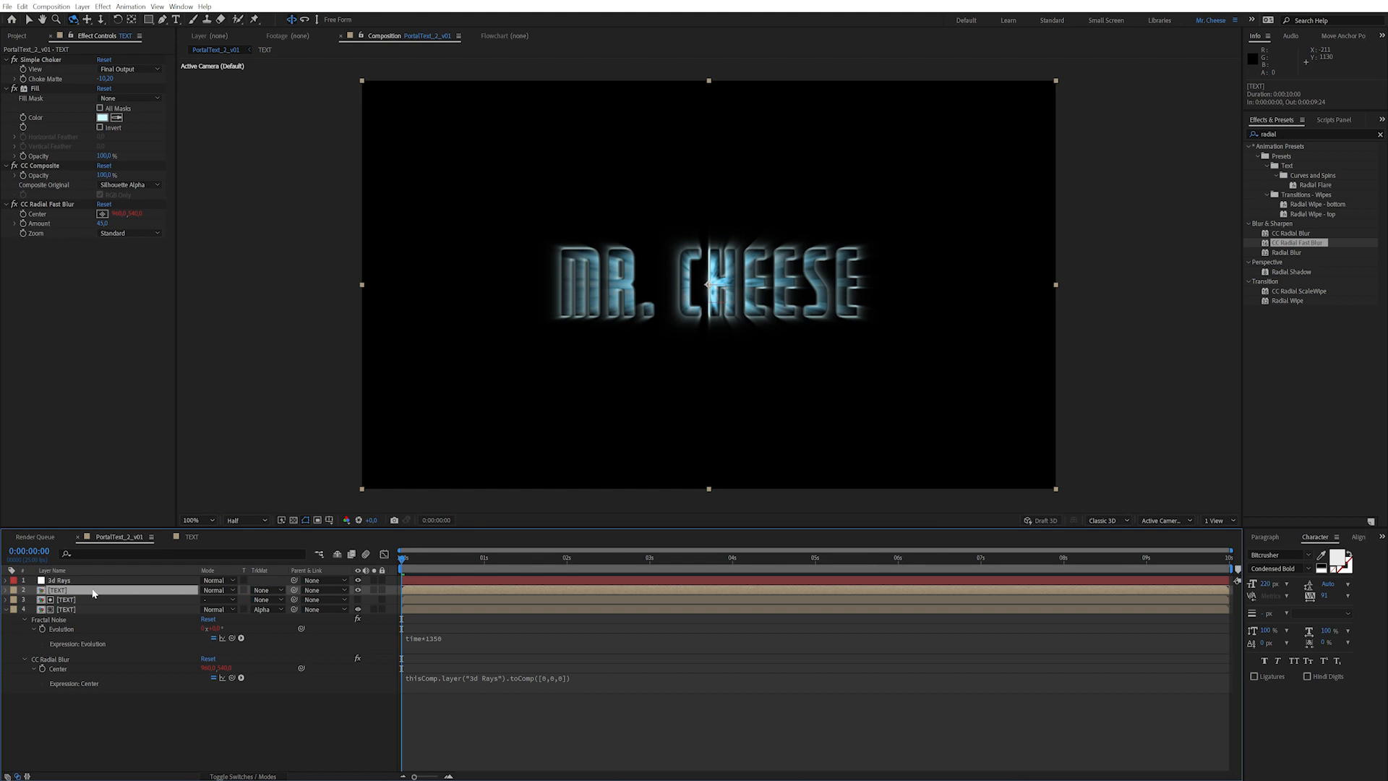
pyautogui.hotkey('ctrl', 'd')
pyautogui.click(103, 223)
pyautogui.write('90')
pyautogui.press('Return')
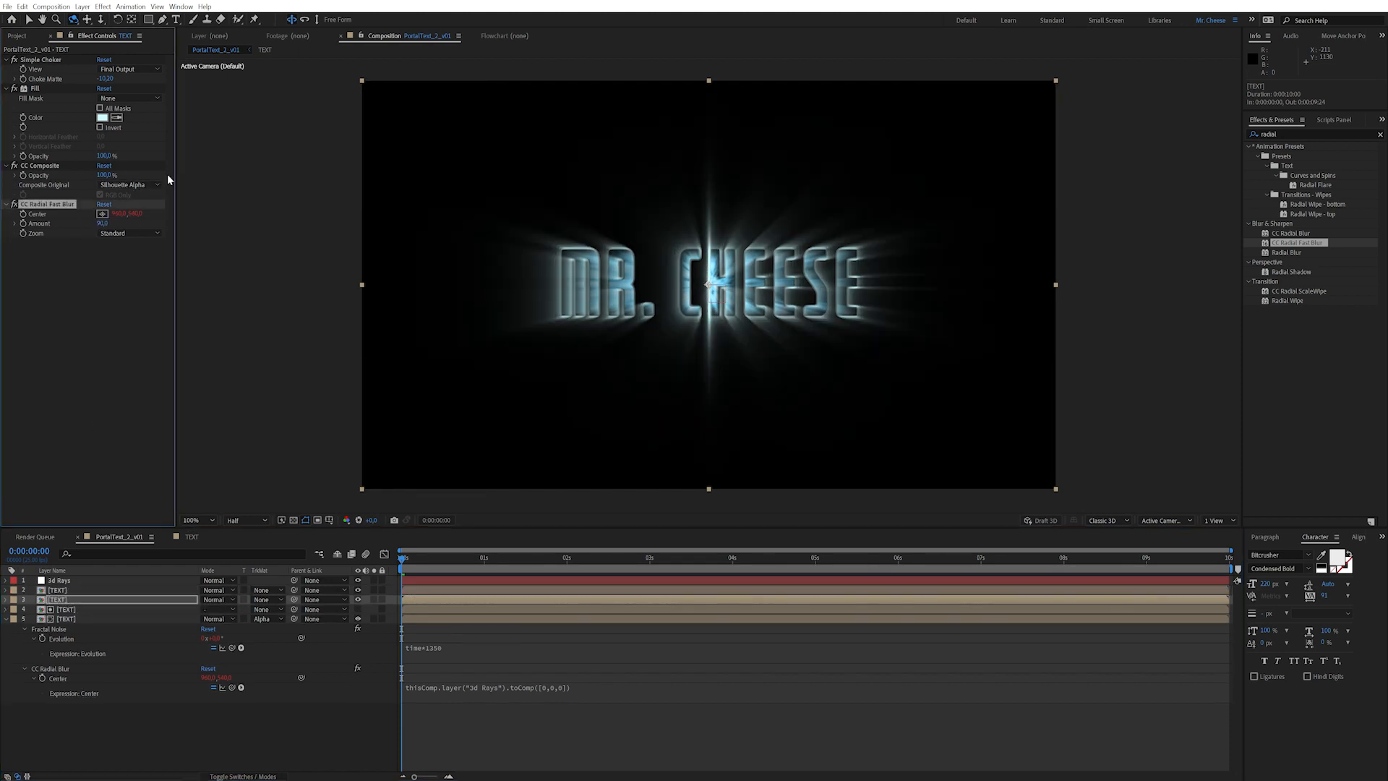
# Step: Change the Fill color of the lower glow copy to the blue 4BAFFF
pyautogui.click(102, 118)
pyautogui.moveTo(266, 315); pyautogui.dragTo(273, 302)
pyautogui.moveTo(221, 242); pyautogui.dragTo(218, 220)
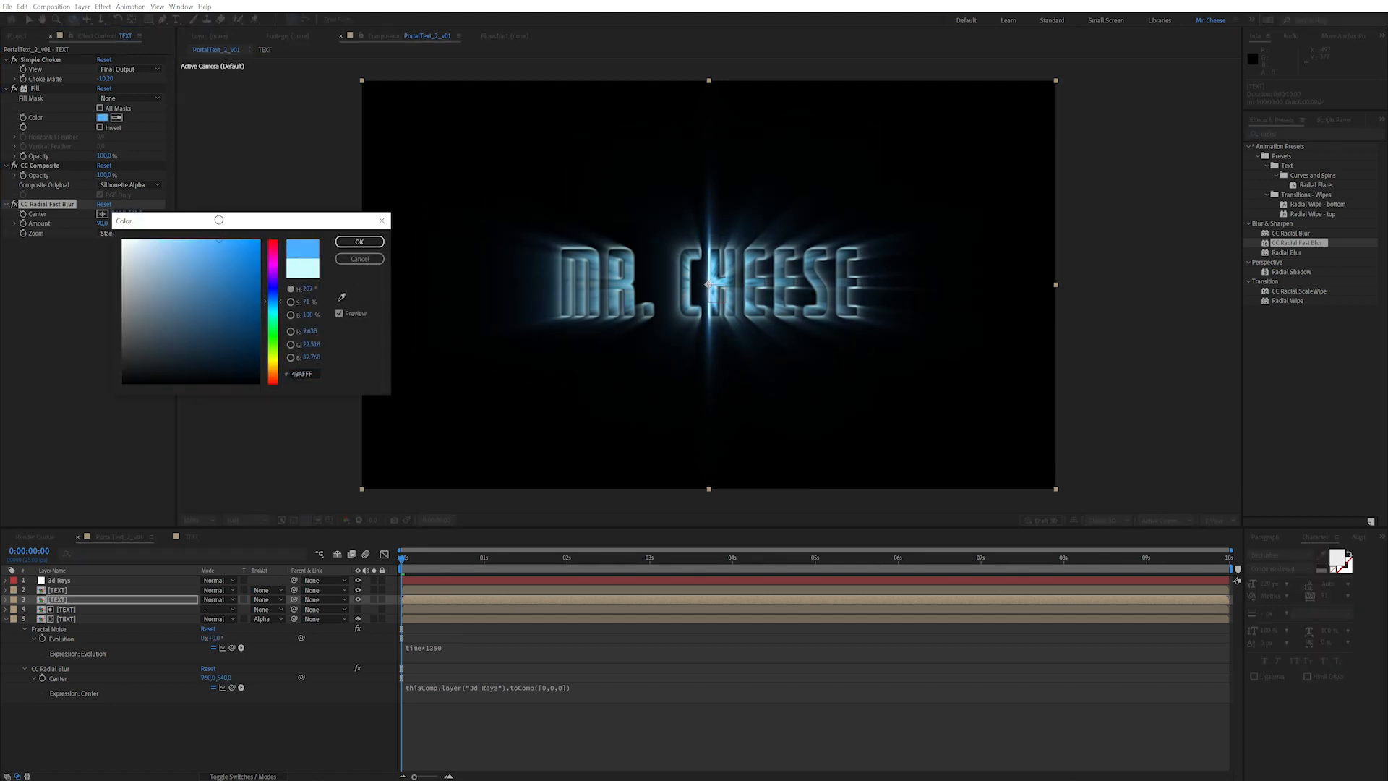
pyautogui.click(359, 241)
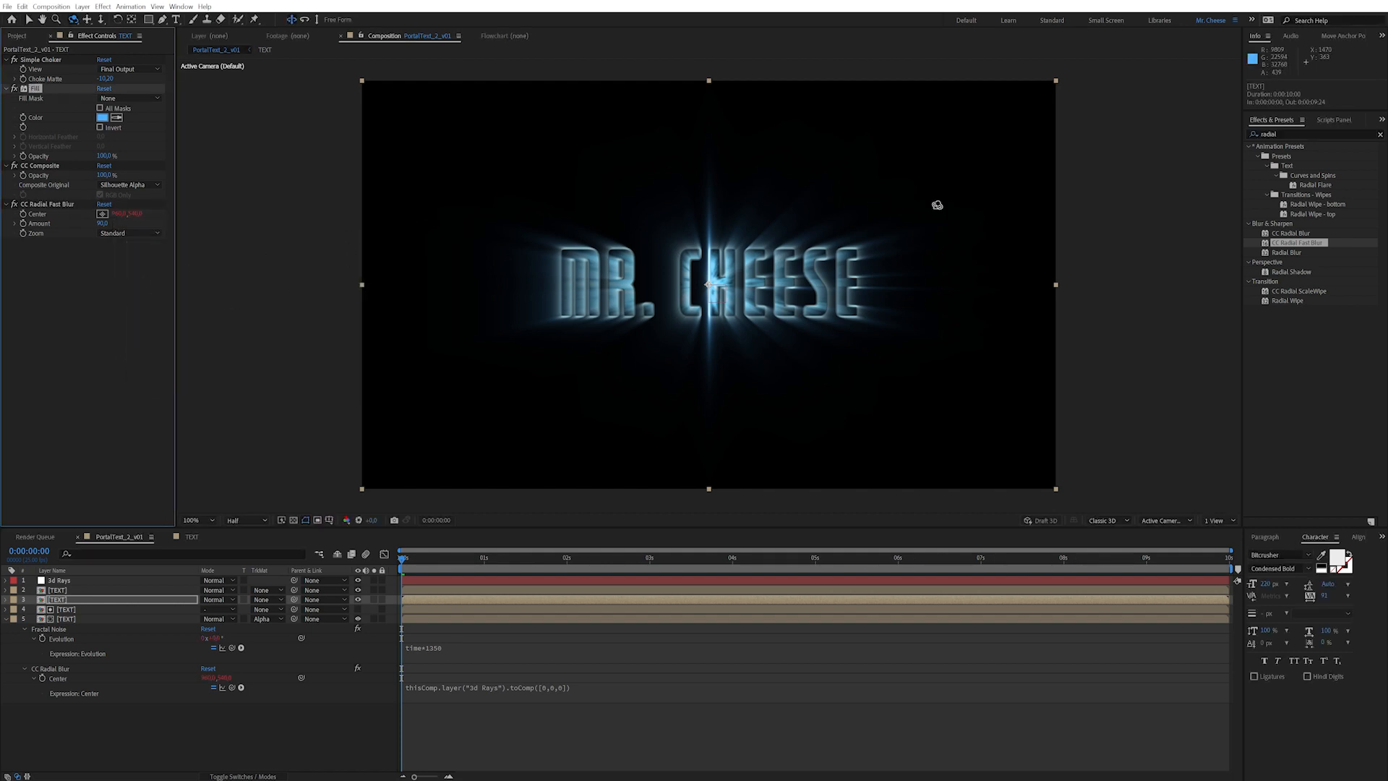
# Step: Add a Curves effect to the lower glow copy and raise the midpoint of its Alpha channel curve
pyautogui.hotkey('ctrl', '5')
pyautogui.write('cur')
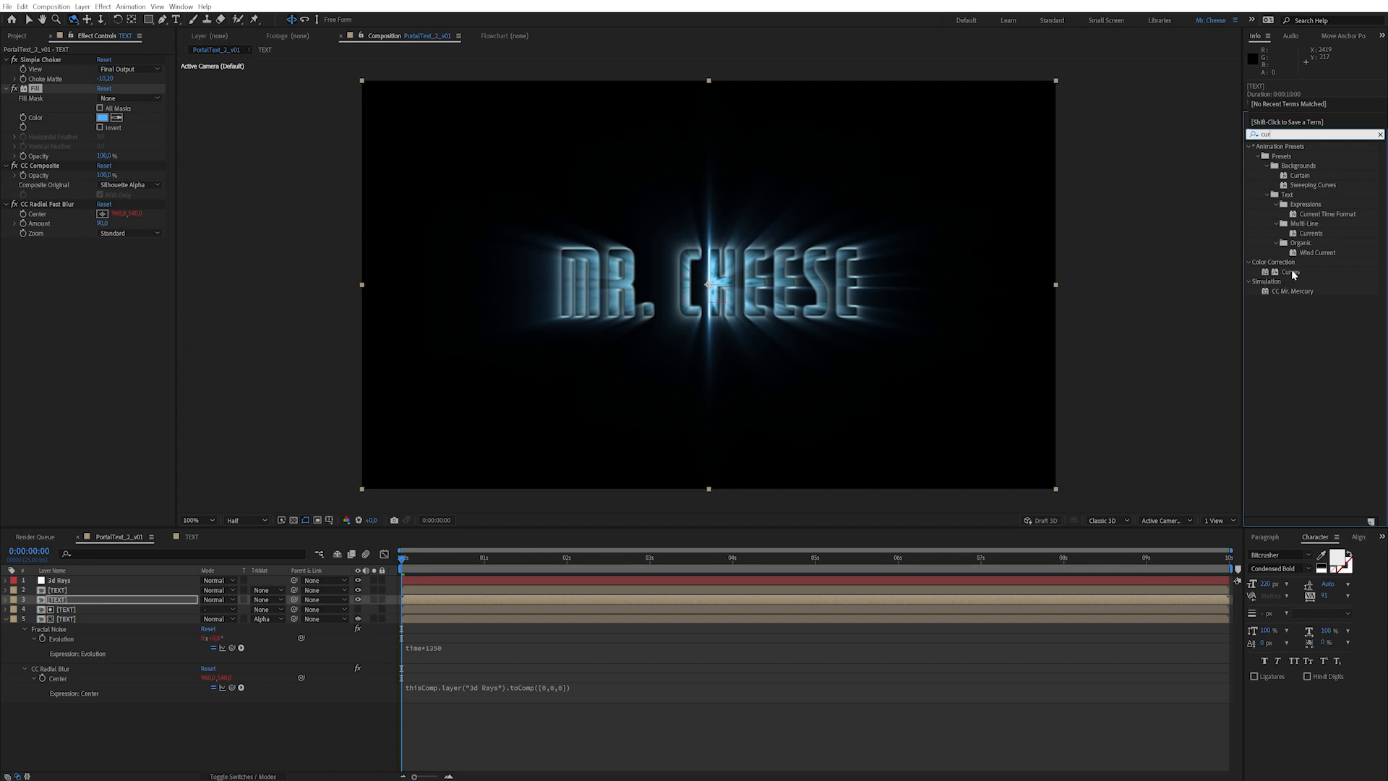
pyautogui.doubleClick(1291, 271)
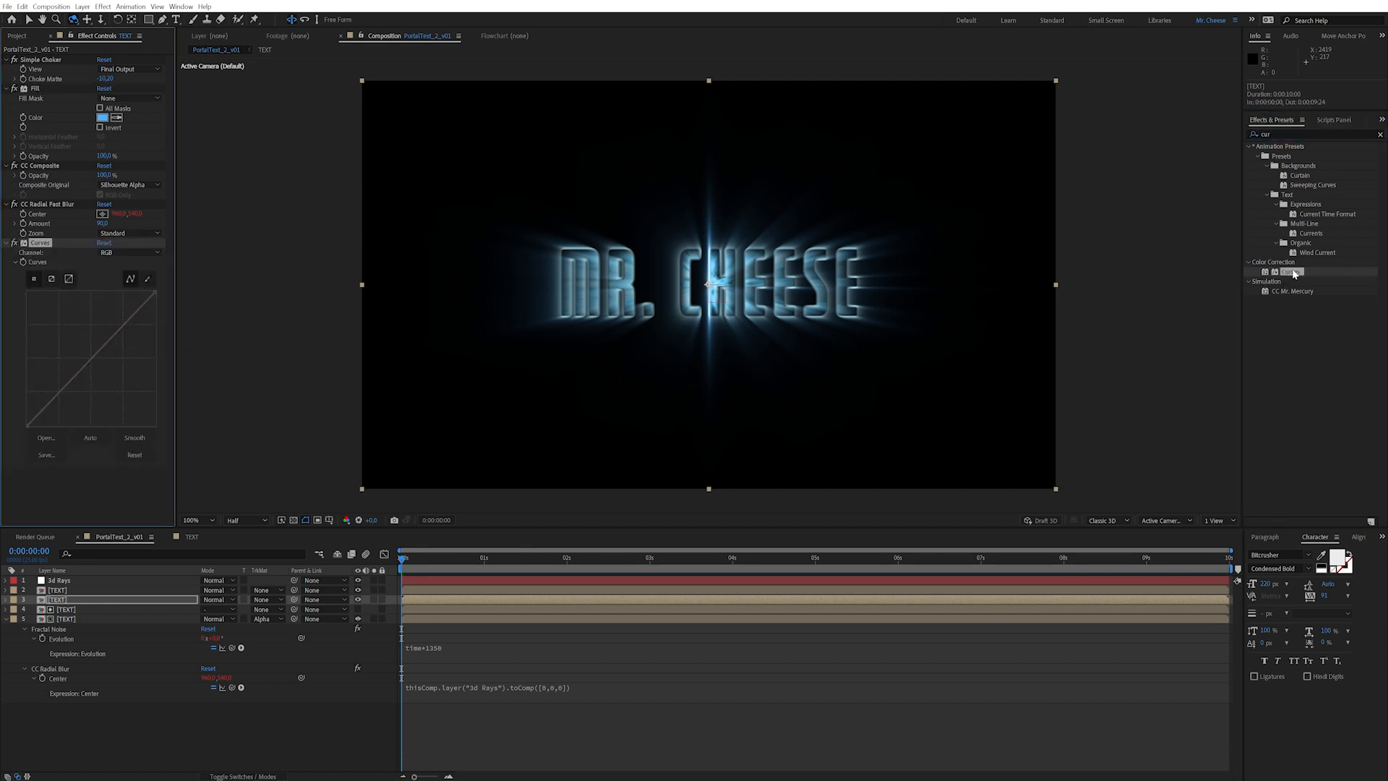
pyautogui.click(126, 252)
pyautogui.click(126, 315)
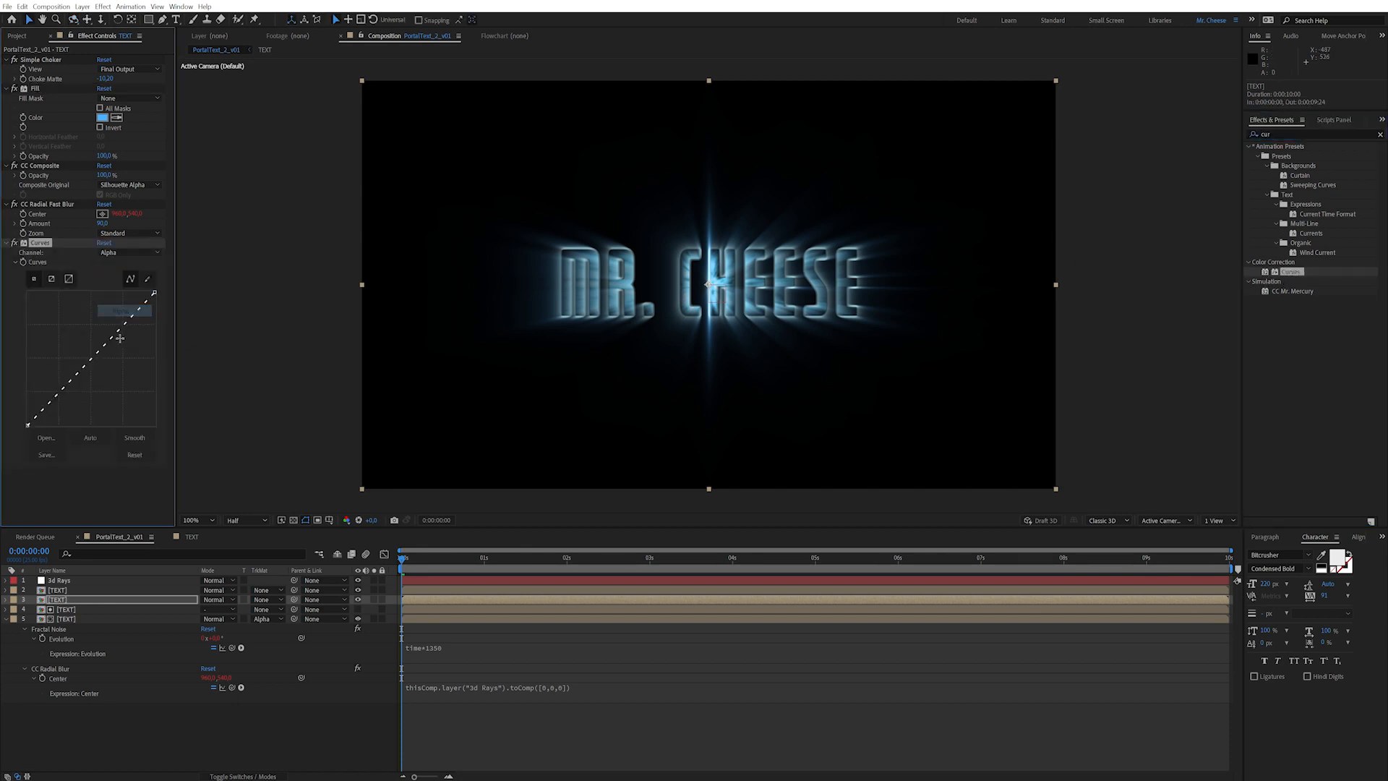
pyautogui.moveTo(92, 357); pyautogui.dragTo(77, 338)
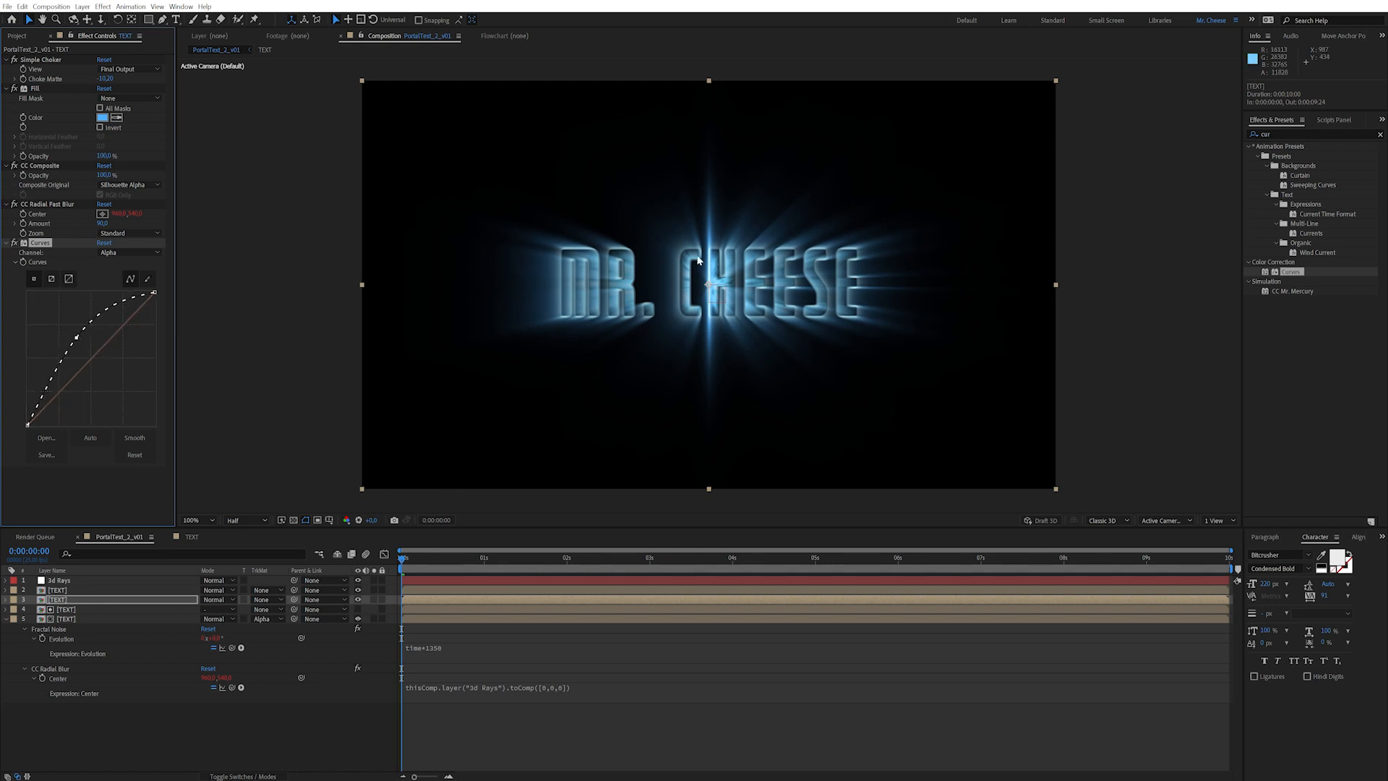
# Step: Duplicate the lower glow copy of the TEXT layer and select the new bottom copy
pyautogui.click(183, 721)
pyautogui.click(86, 591)
pyautogui.click(80, 599)
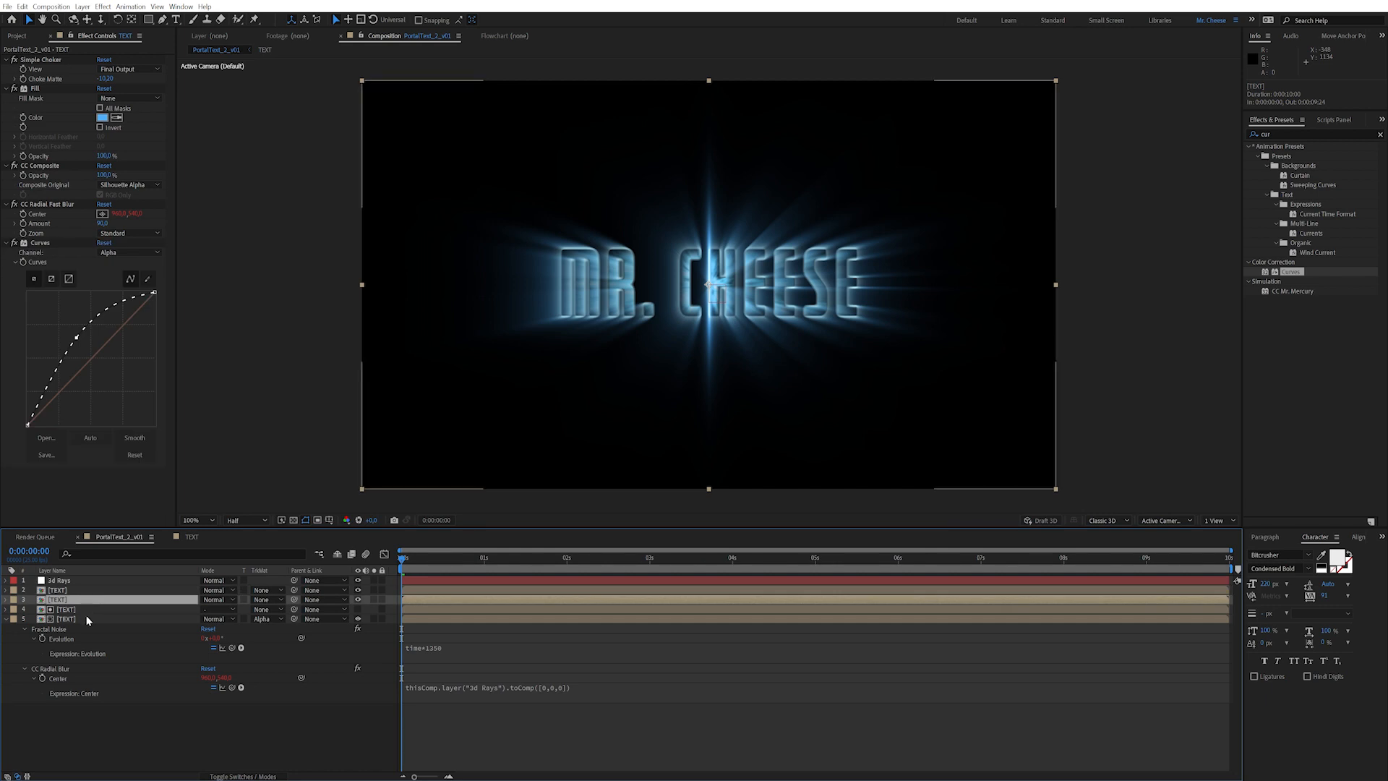
pyautogui.hotkey('ctrl', 'd')
pyautogui.click(76, 609)
# Step: Change the Fill color of the new glow copy to a deeper, more saturated blue
pyautogui.click(102, 118)
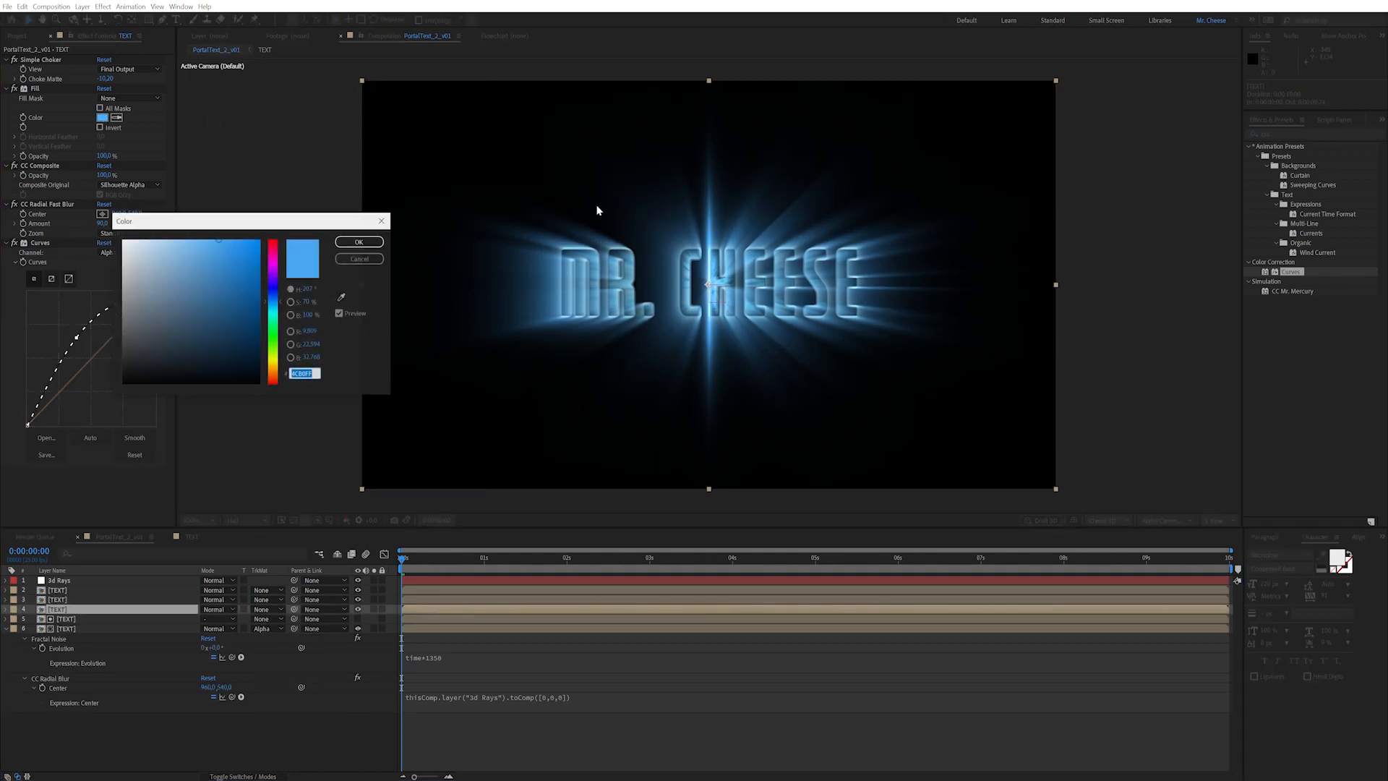
pyautogui.click(273, 297)
pyautogui.click(258, 240)
pyautogui.click(359, 241)
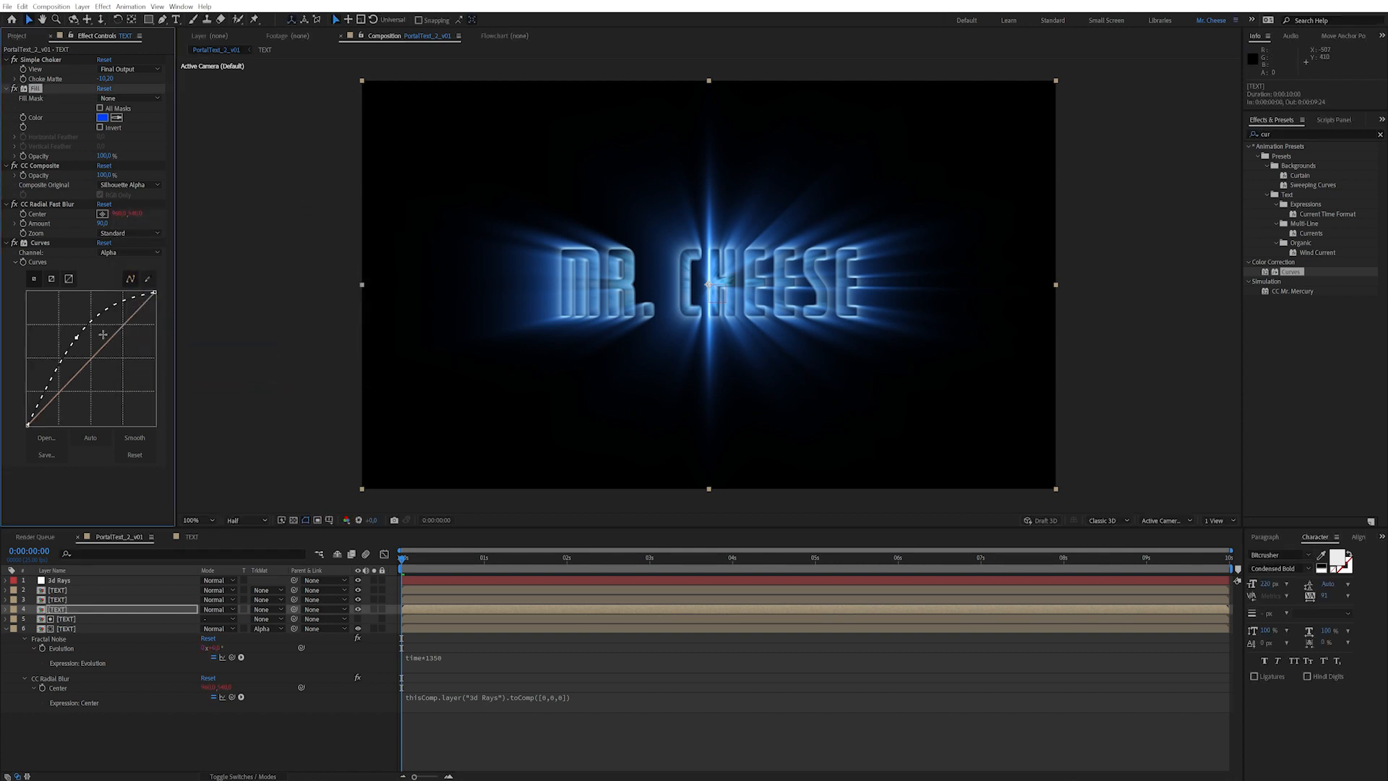
# Step: Slightly lower the new glow copy's Alpha curve point and raise its CC Radial Fast Blur amount to about 98
pyautogui.moveTo(77, 338); pyautogui.dragTo(79, 339)
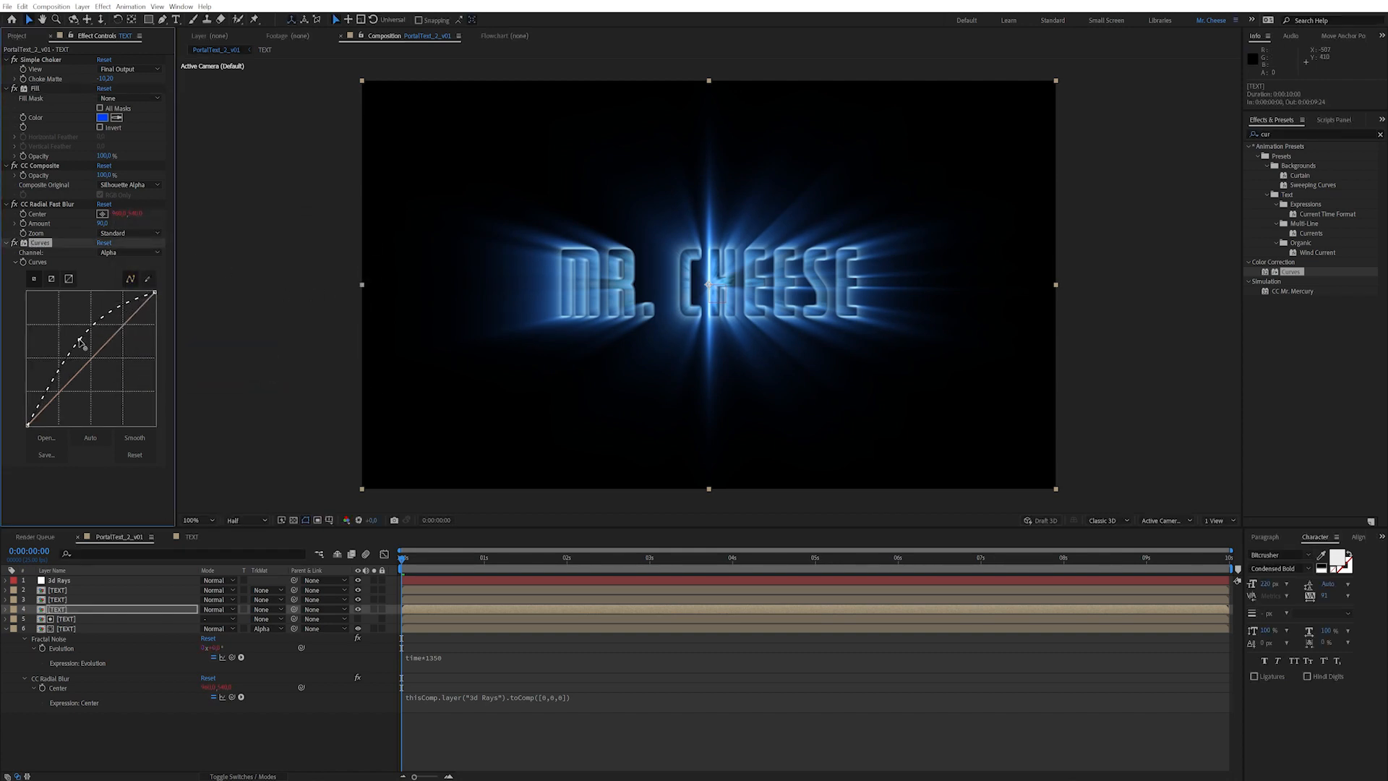
pyautogui.click(101, 224)
pyautogui.moveTo(103, 224); pyautogui.dragTo(108, 223)
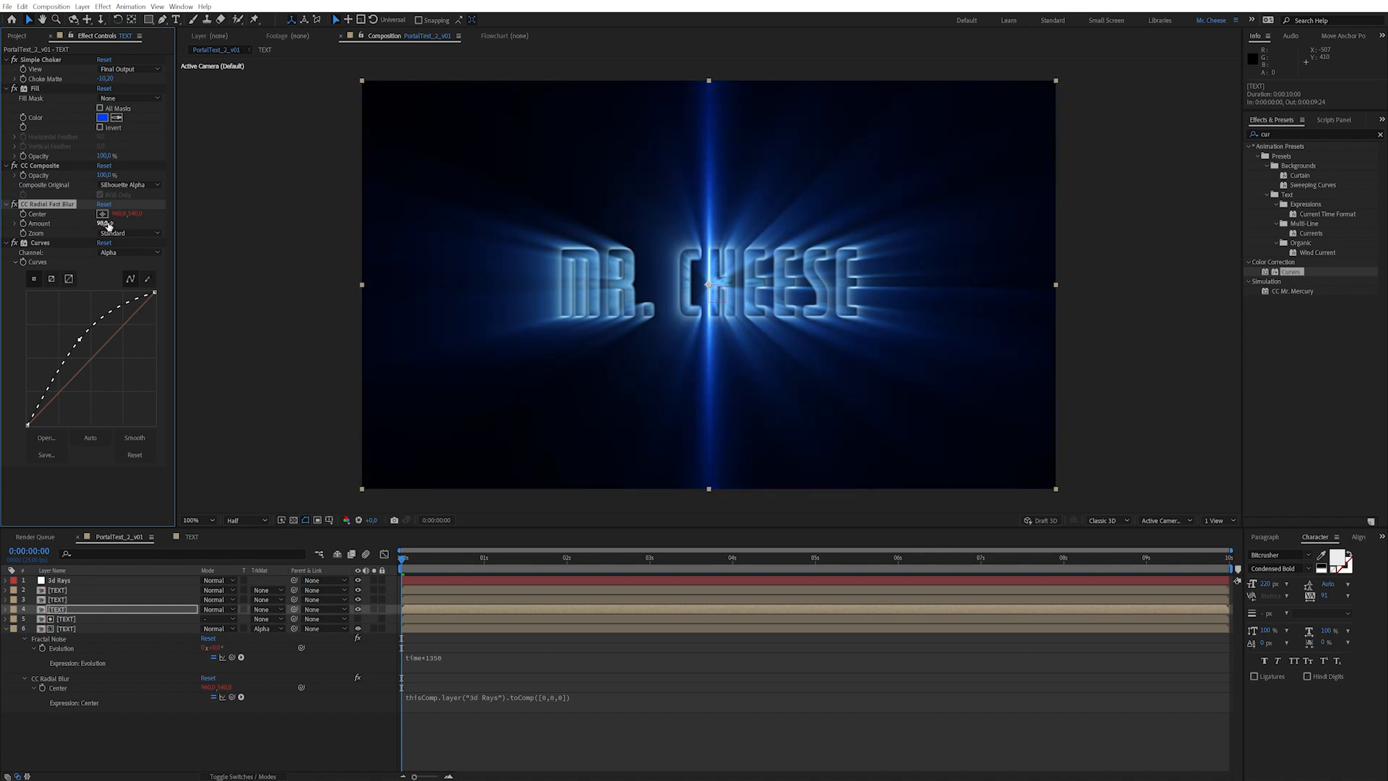
pyautogui.click(64, 673)
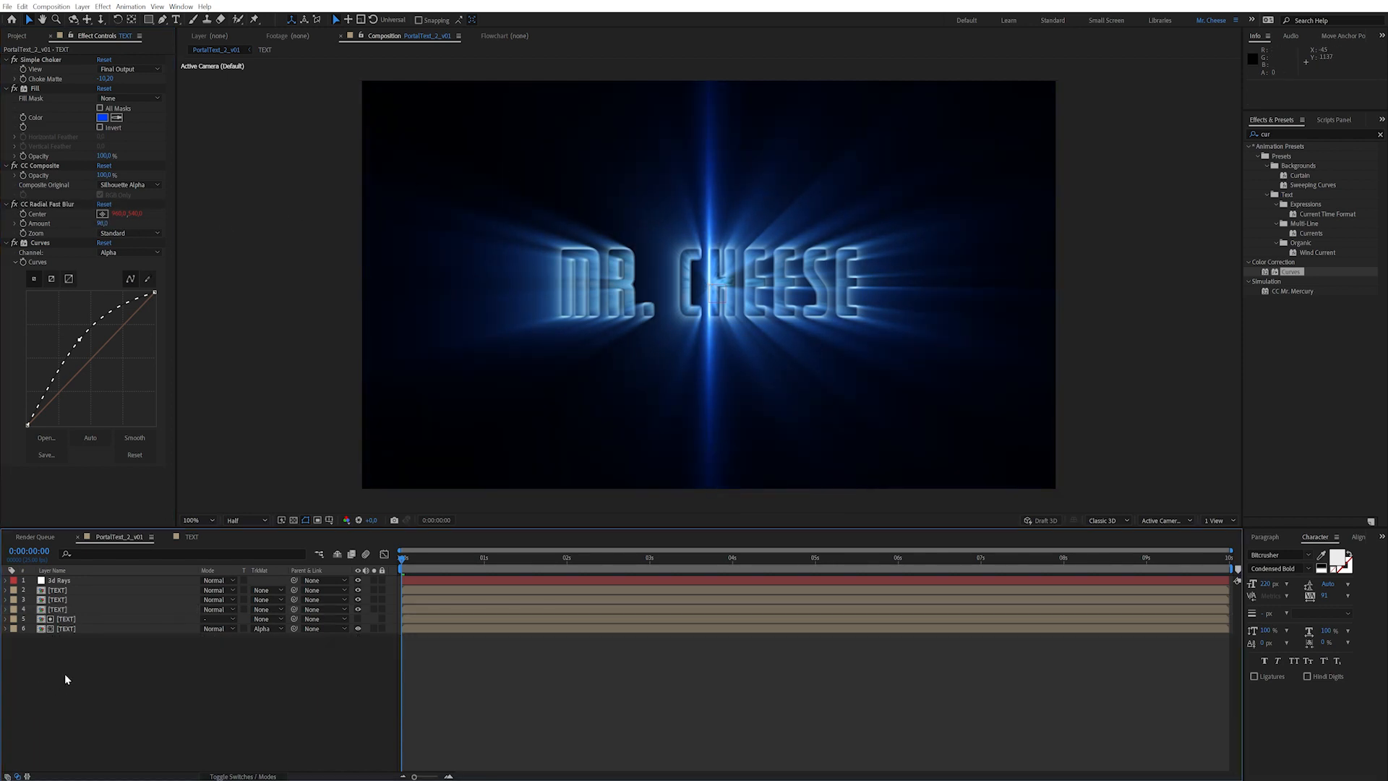
# Step: Add an adjustment layer above 3d Rays and name it Glow
pyautogui.click(82, 7)
pyautogui.moveTo(135, 23)
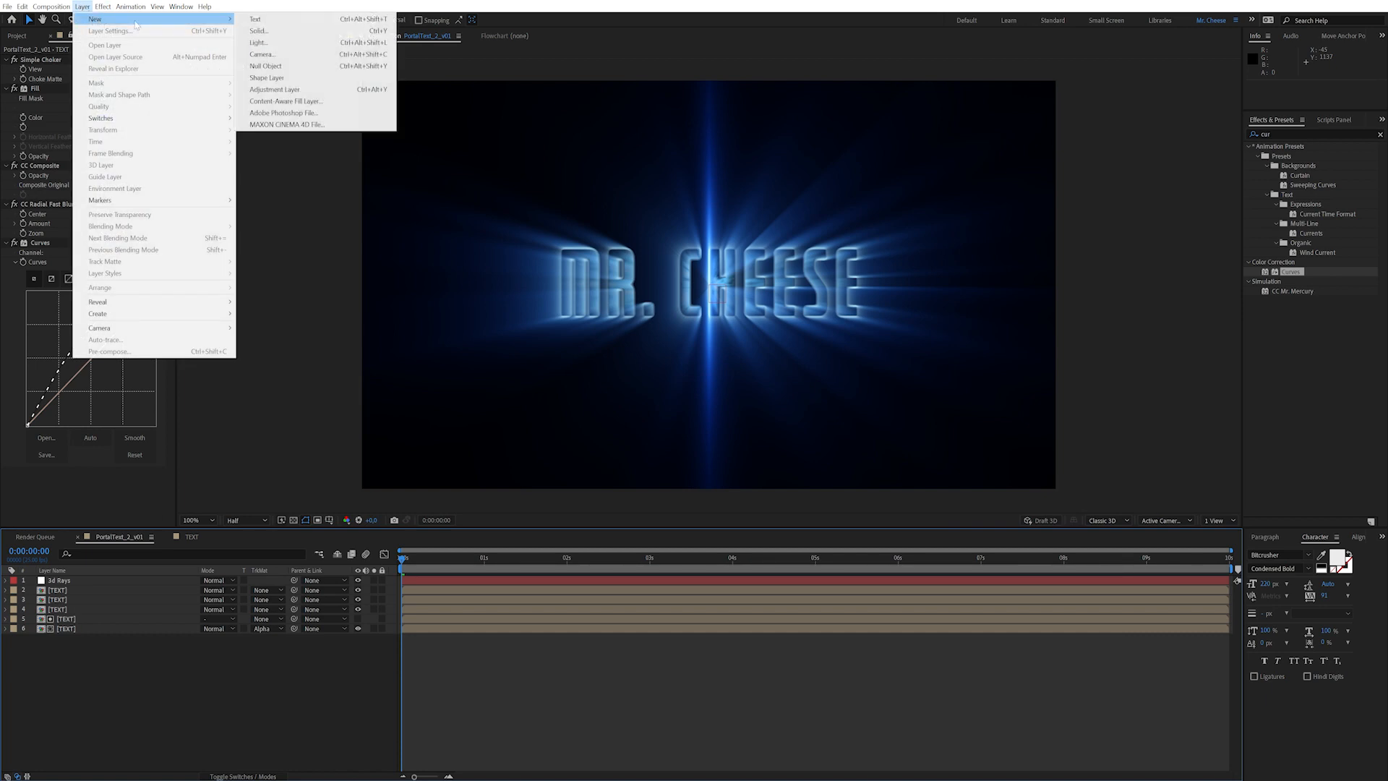
pyautogui.click(310, 91)
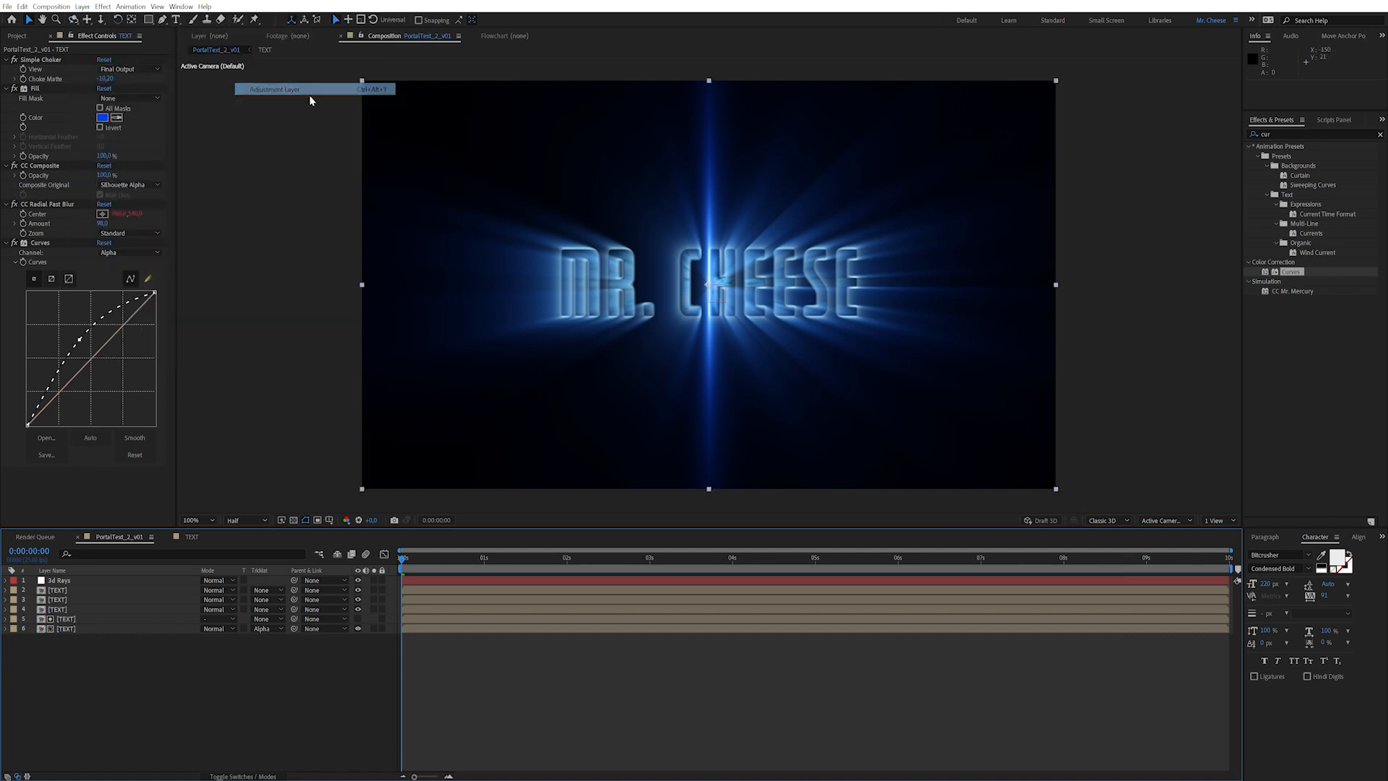
pyautogui.press('Return')
pyautogui.write('G')
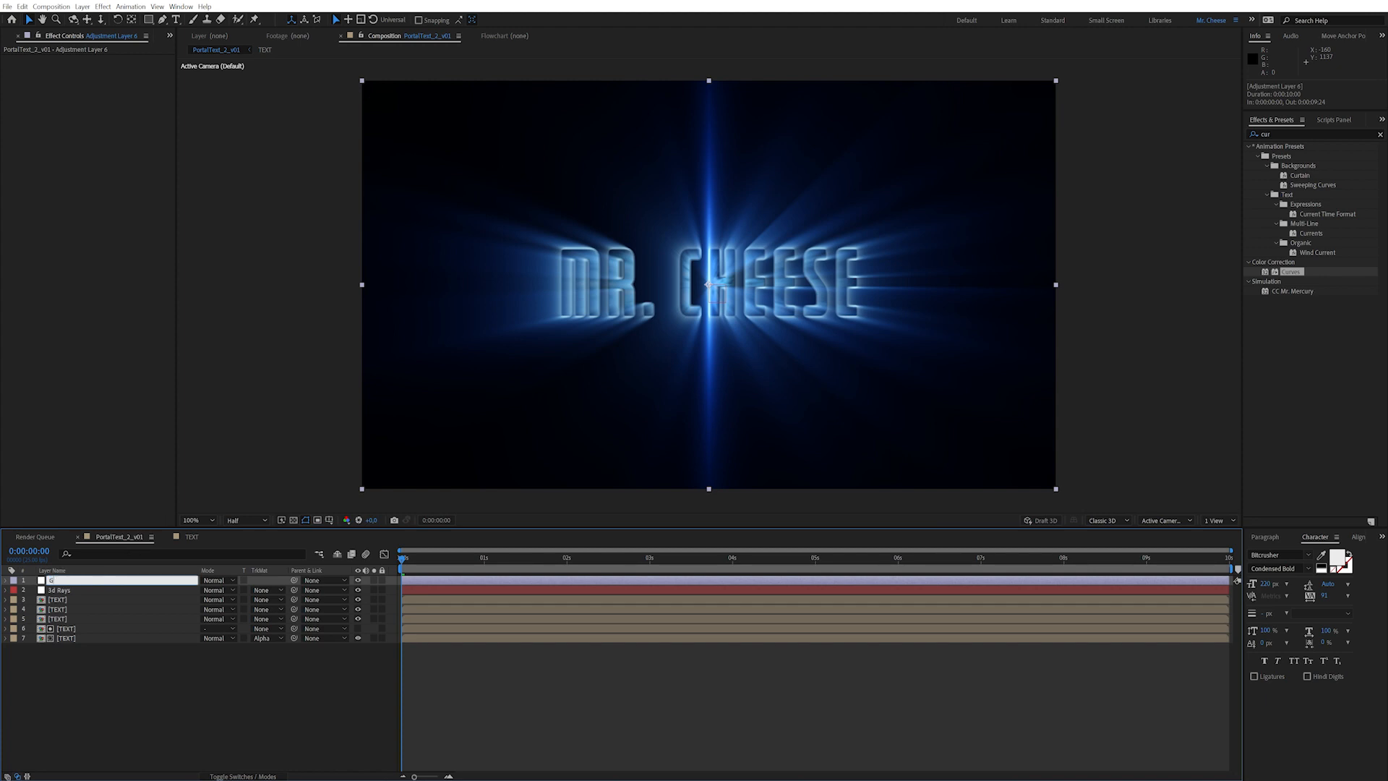
pyautogui.write('low')
pyautogui.press('Return')
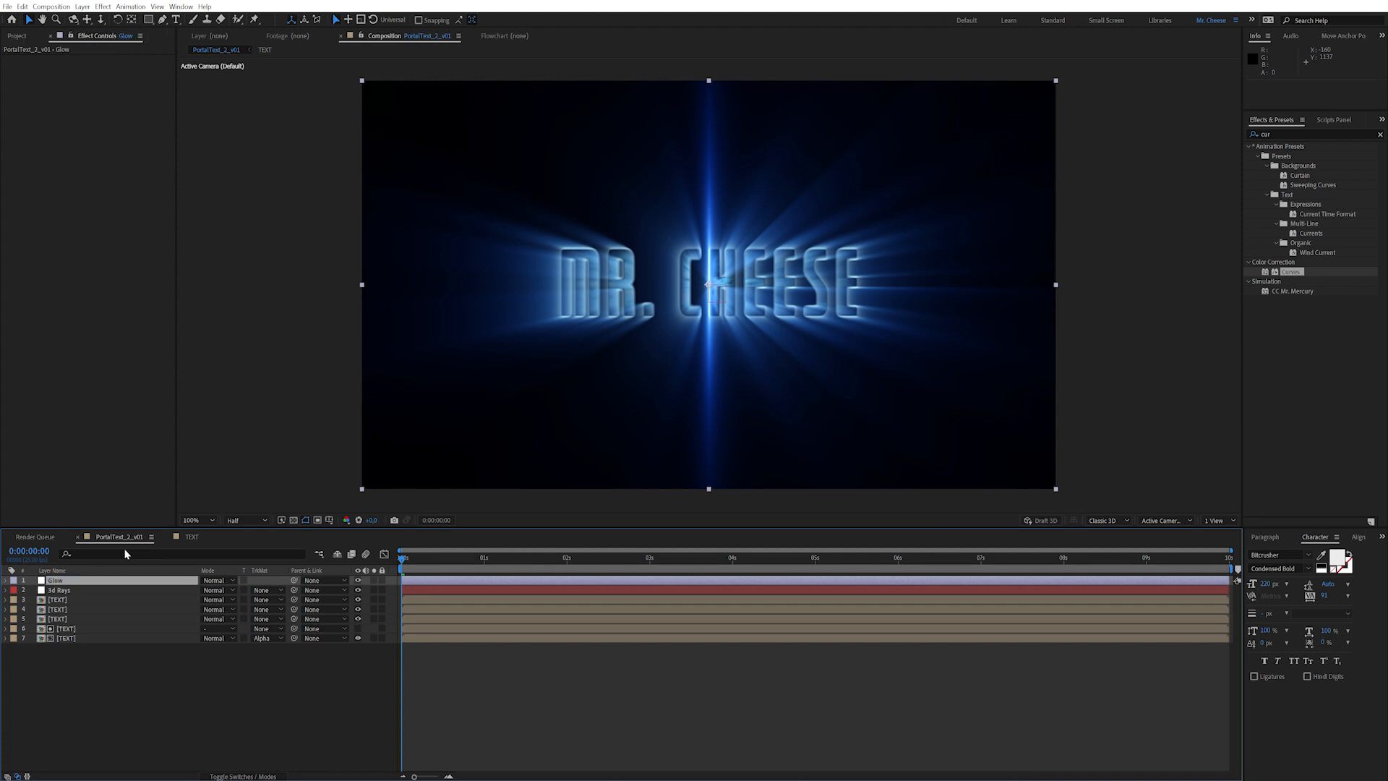
# Step: Apply the Stylize Glow effect to the Glow adjustment layer and set its Glow Colors to A & B Colors
pyautogui.hotkey('ctrl', '5')
pyautogui.write('glow')
pyautogui.doubleClick(1288, 310)
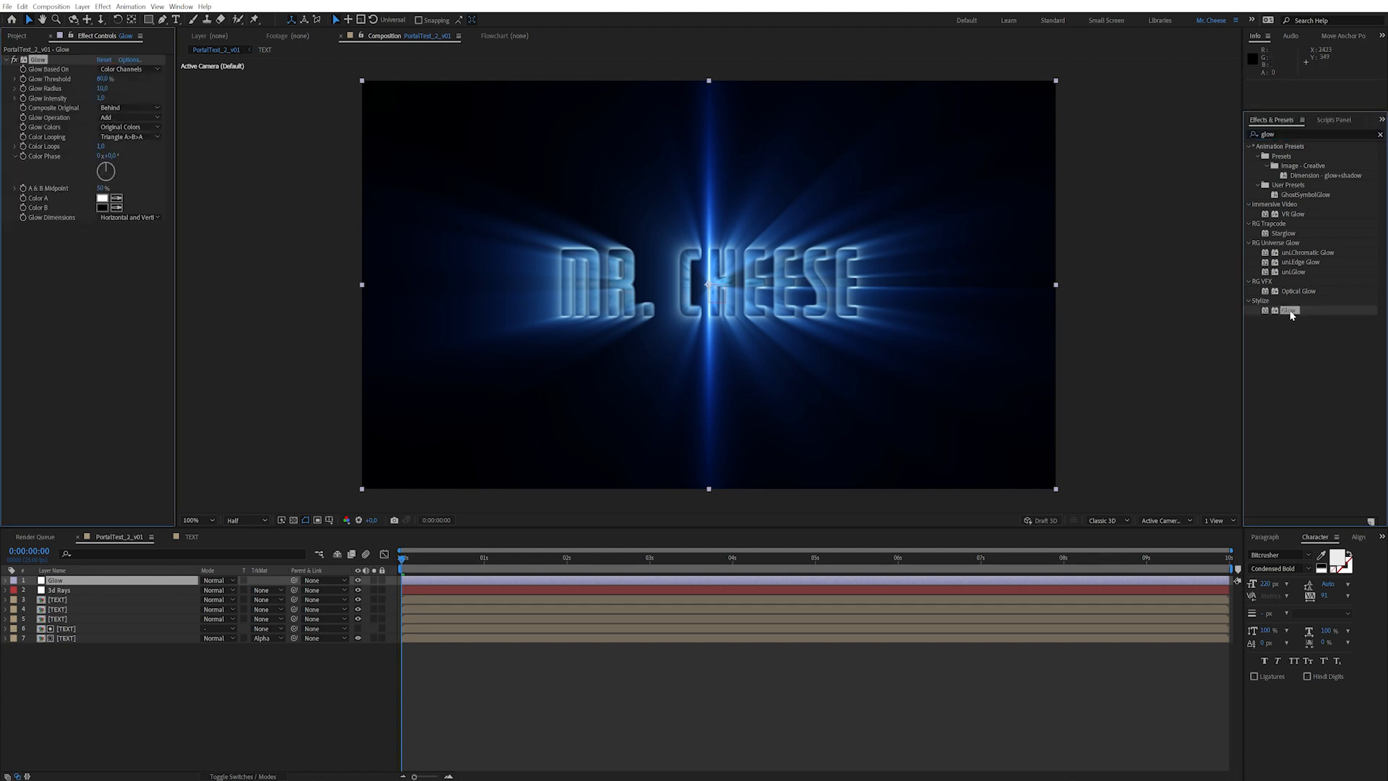
pyautogui.click(115, 127)
pyautogui.click(130, 150)
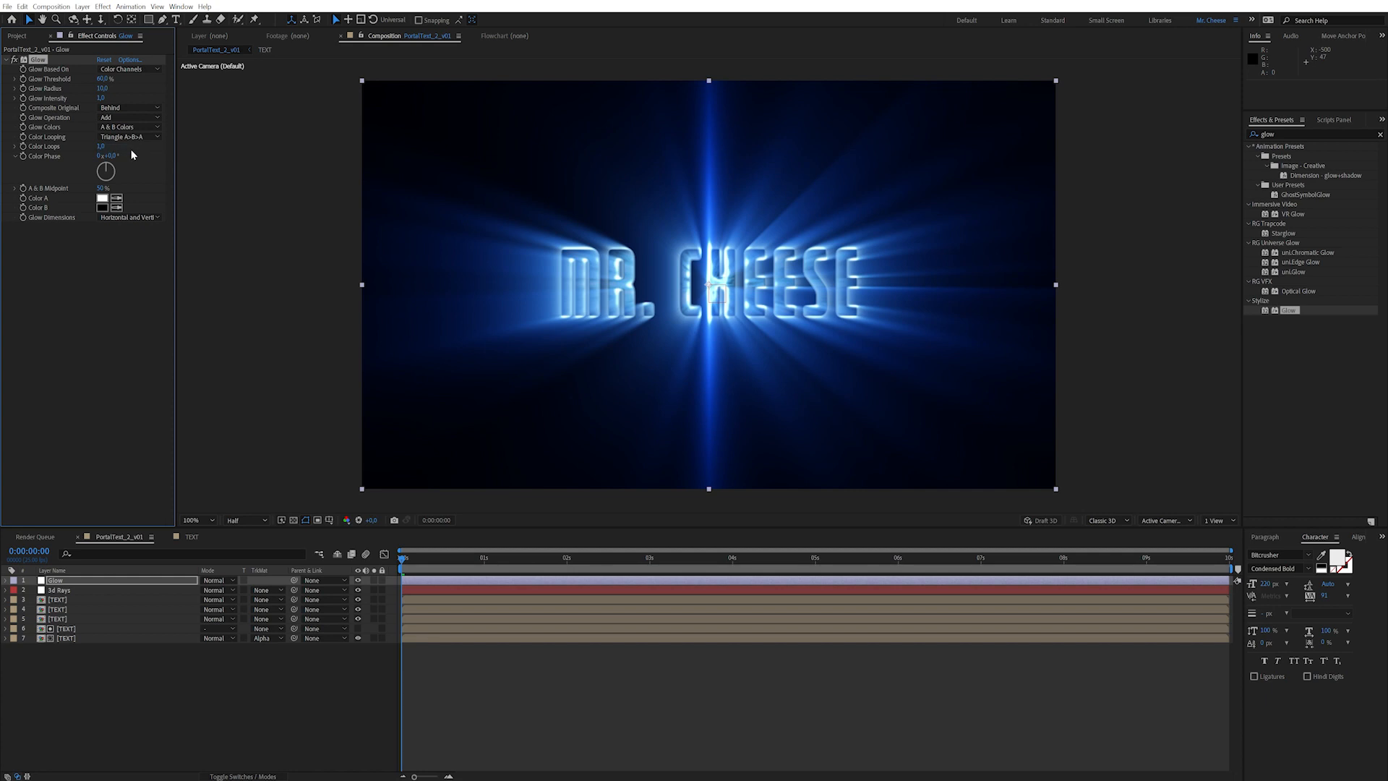
# Step: Set the Glow effect's Color A to a pale cyan-blue and Color B to a medium blue
pyautogui.click(102, 198)
pyautogui.click(273, 306)
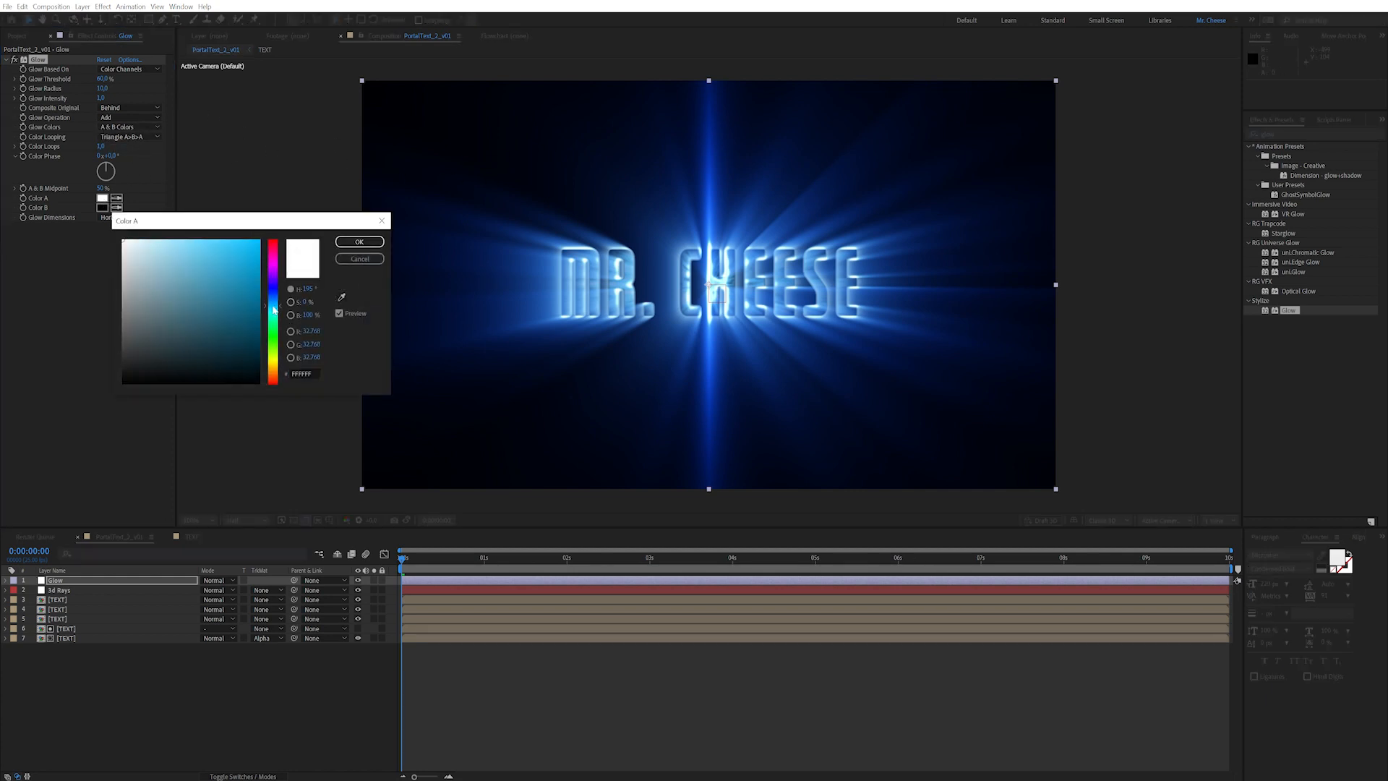
pyautogui.moveTo(168, 248); pyautogui.dragTo(162, 241)
pyautogui.click(359, 242)
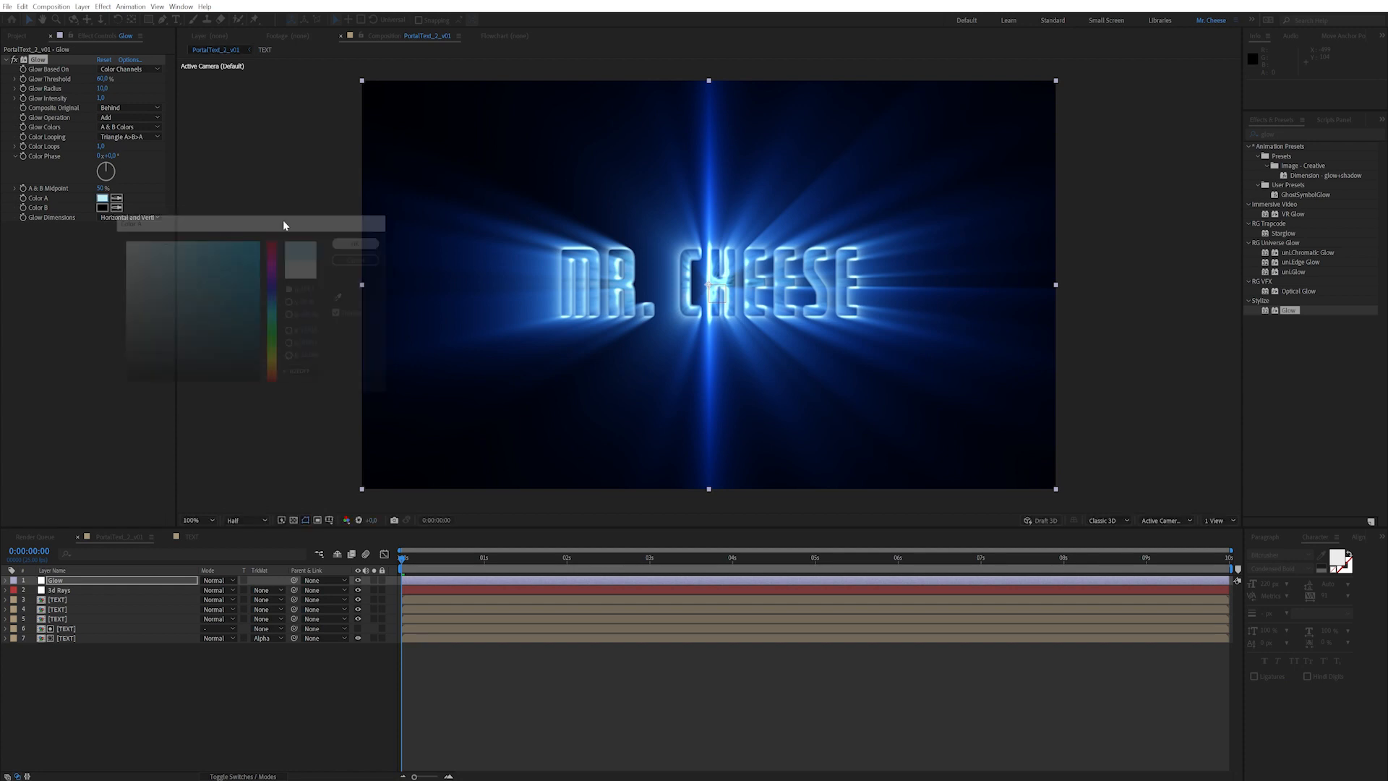
pyautogui.click(103, 210)
pyautogui.click(273, 301)
pyautogui.click(253, 289)
pyautogui.click(359, 242)
# Step: Set the Glow Threshold to 20%, the Glow Radius to about 36 and the Glow Intensity to 0.2
pyautogui.click(102, 80)
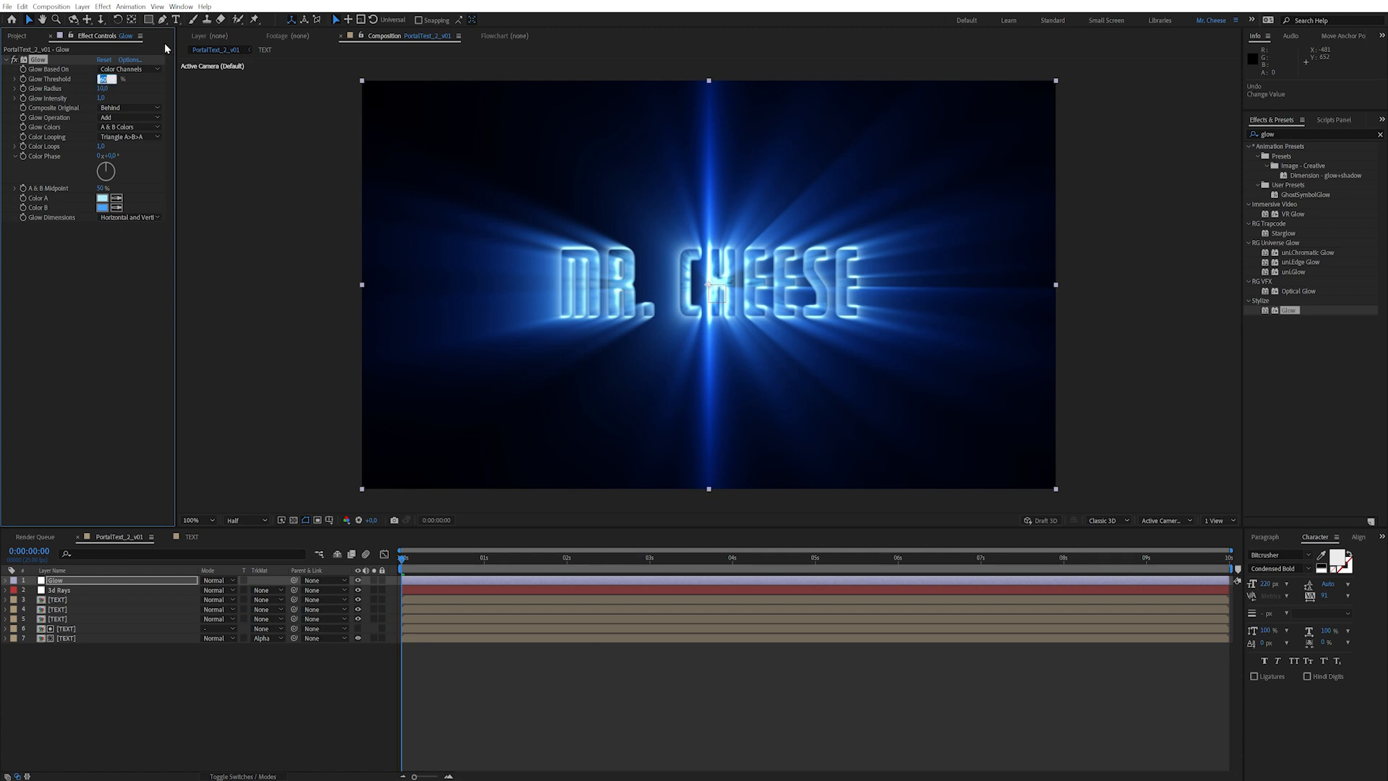
pyautogui.write('20')
pyautogui.press('Return')
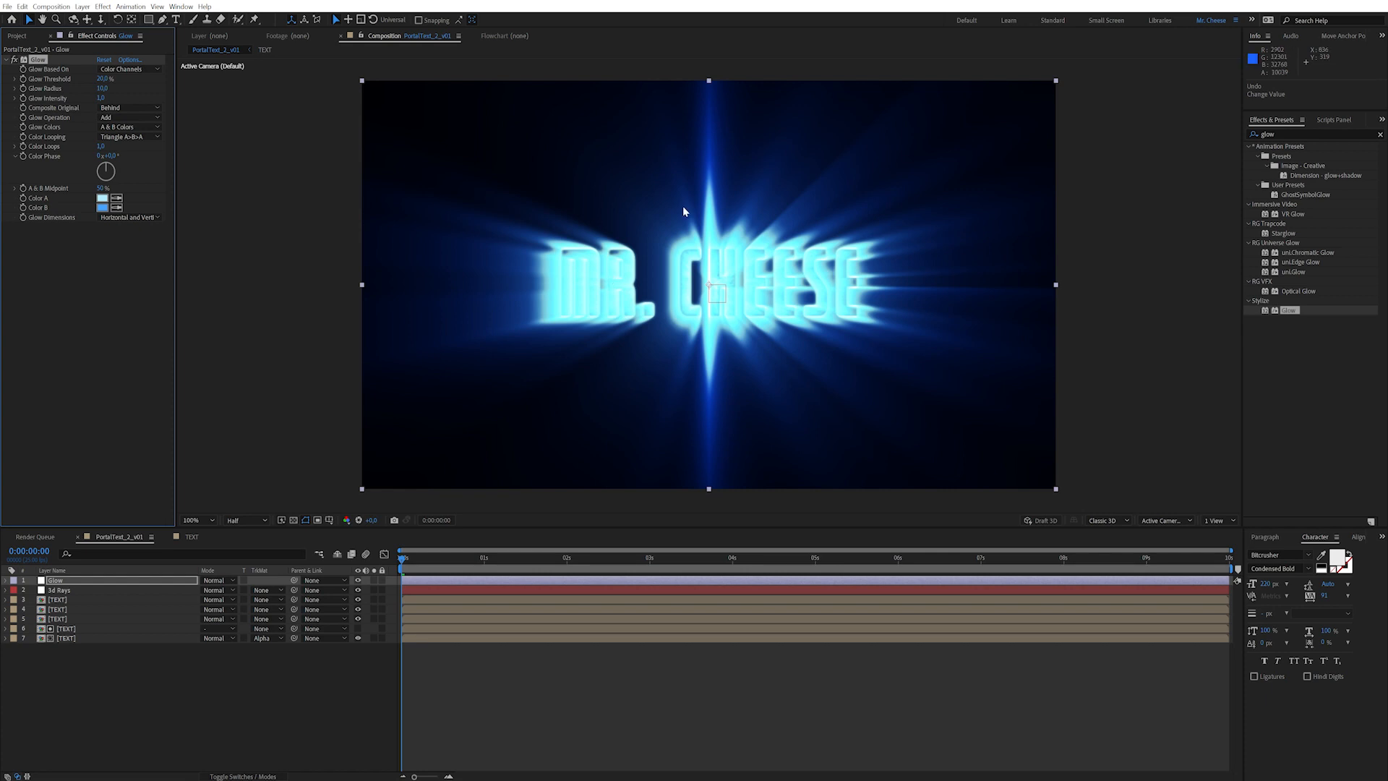
pyautogui.moveTo(102, 89); pyautogui.dragTo(117, 90)
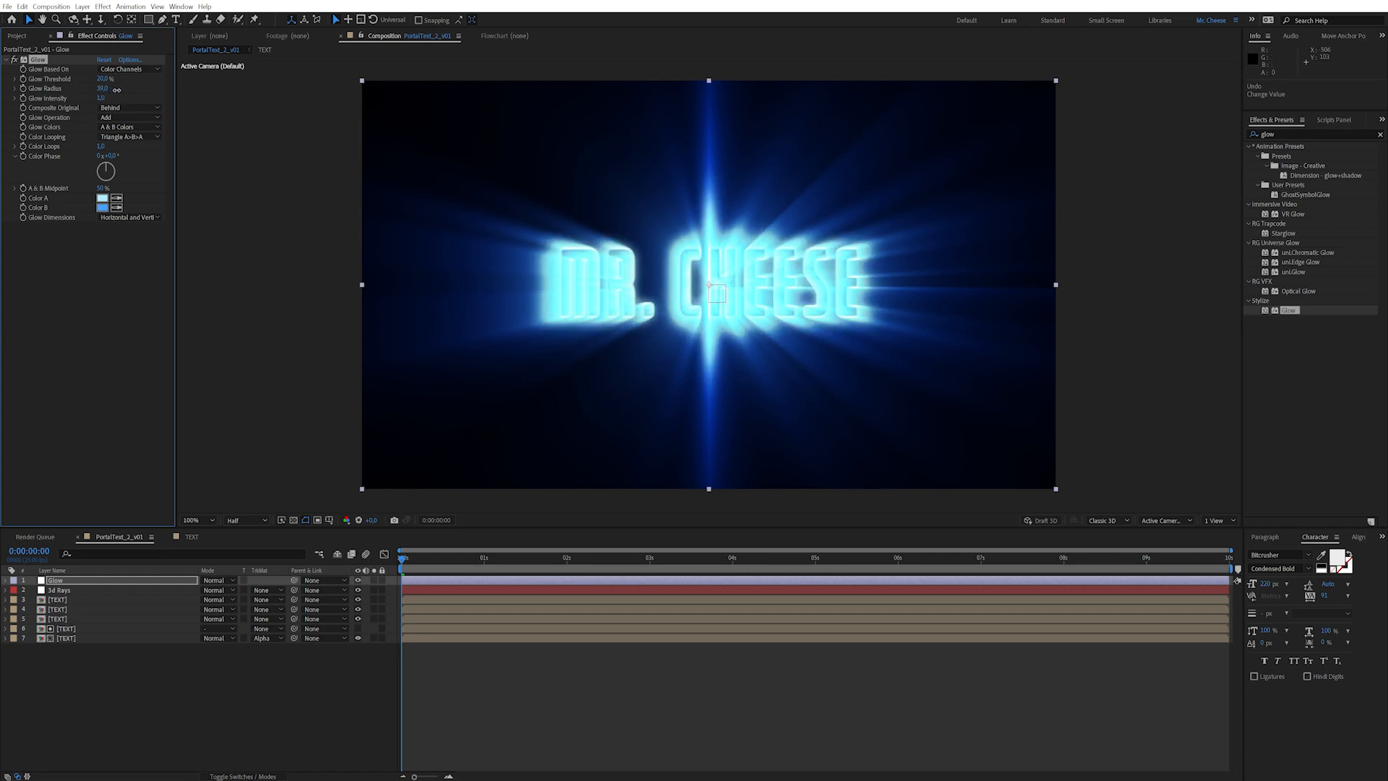
pyautogui.click(101, 97)
pyautogui.press('Return')
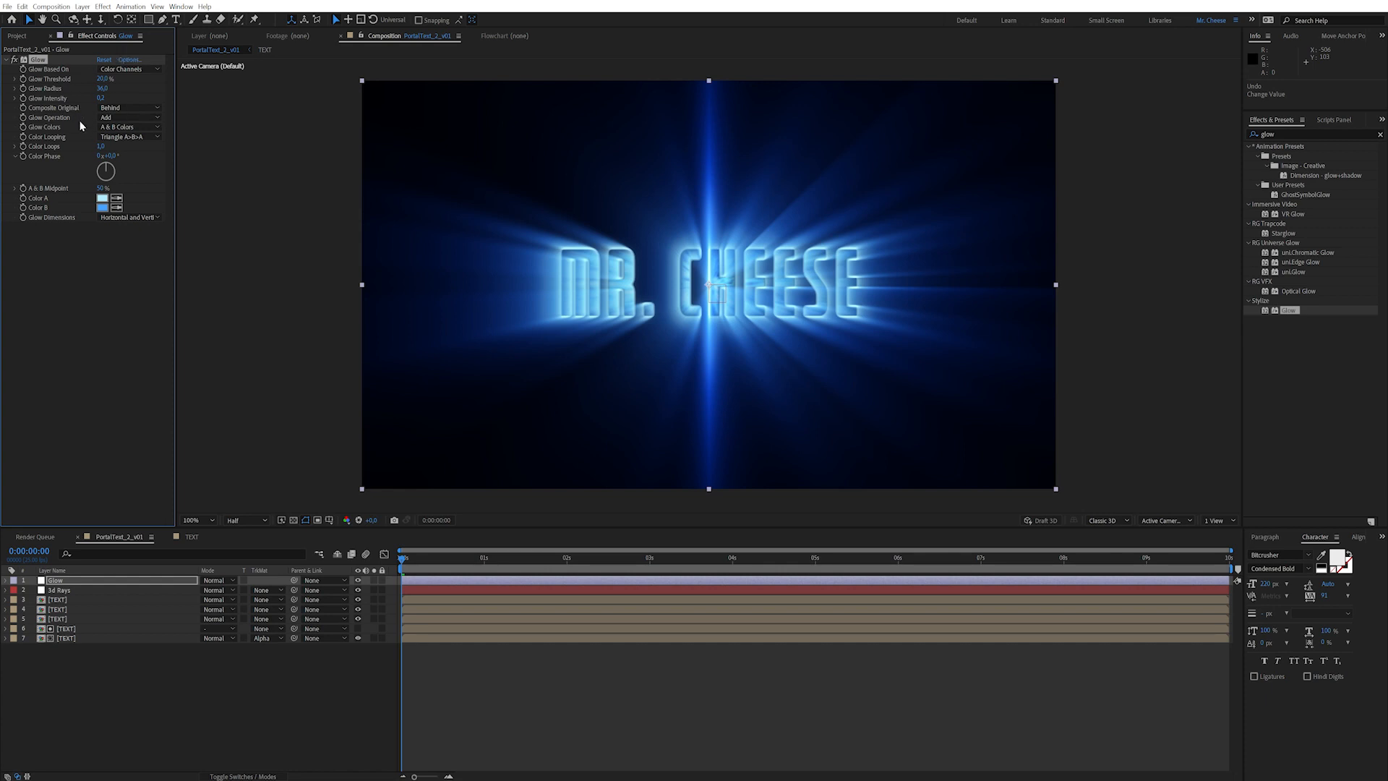
# Step: Duplicate the Glow effect, set the copy's Color A to medium blue and Color B to deep blue, and compare it off and on
pyautogui.hotkey('ctrl', 'd')
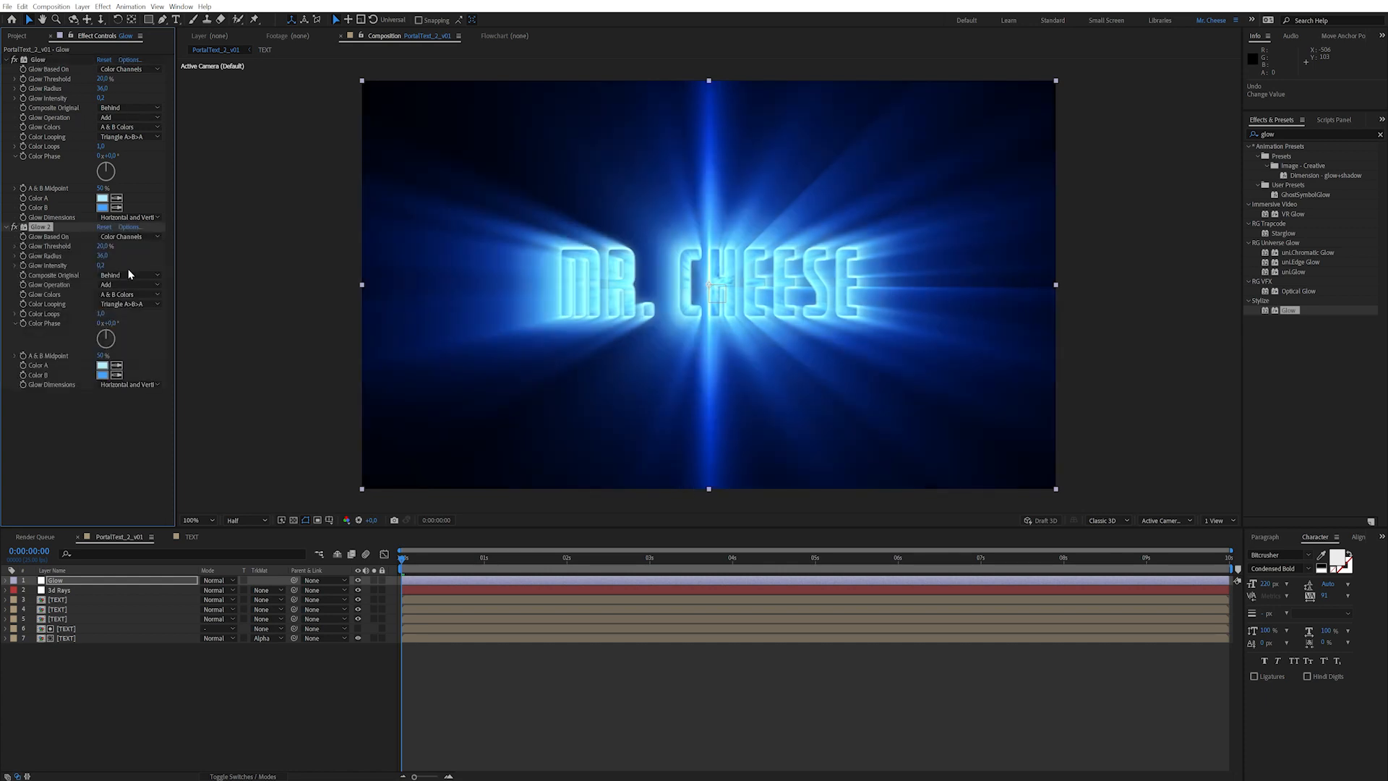
pyautogui.click(117, 367)
pyautogui.click(103, 210)
pyautogui.click(108, 376)
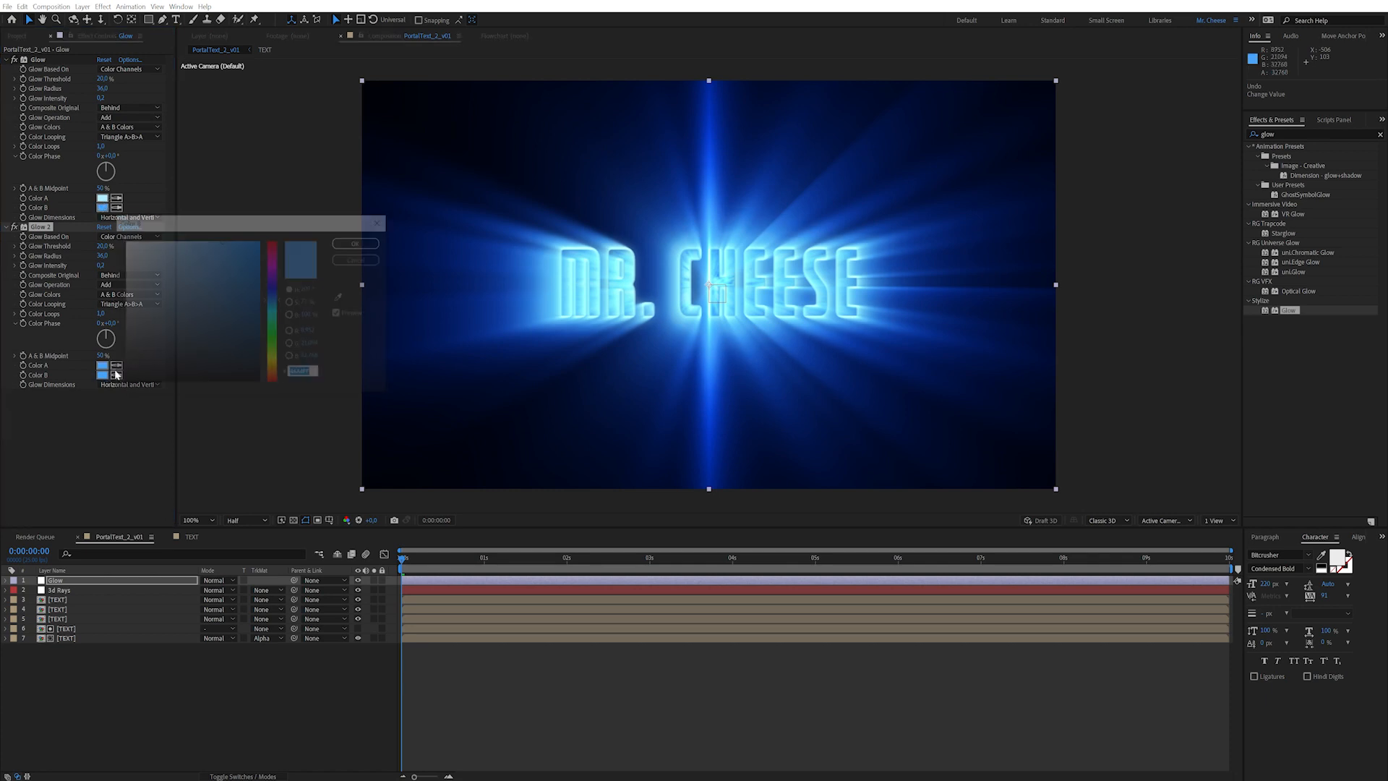
pyautogui.moveTo(273, 305); pyautogui.dragTo(273, 295)
pyautogui.click(253, 239)
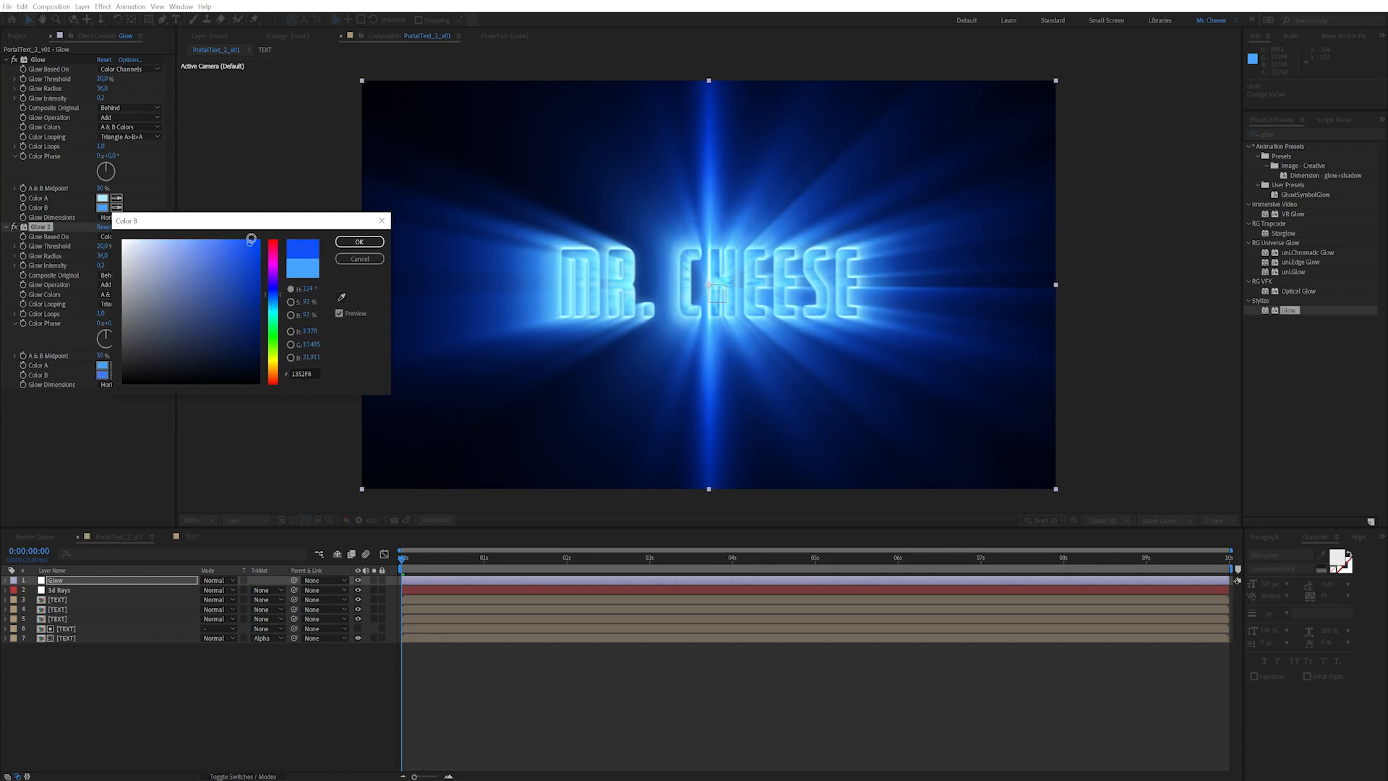
pyautogui.click(358, 243)
pyautogui.click(13, 227)
pyautogui.click(14, 228)
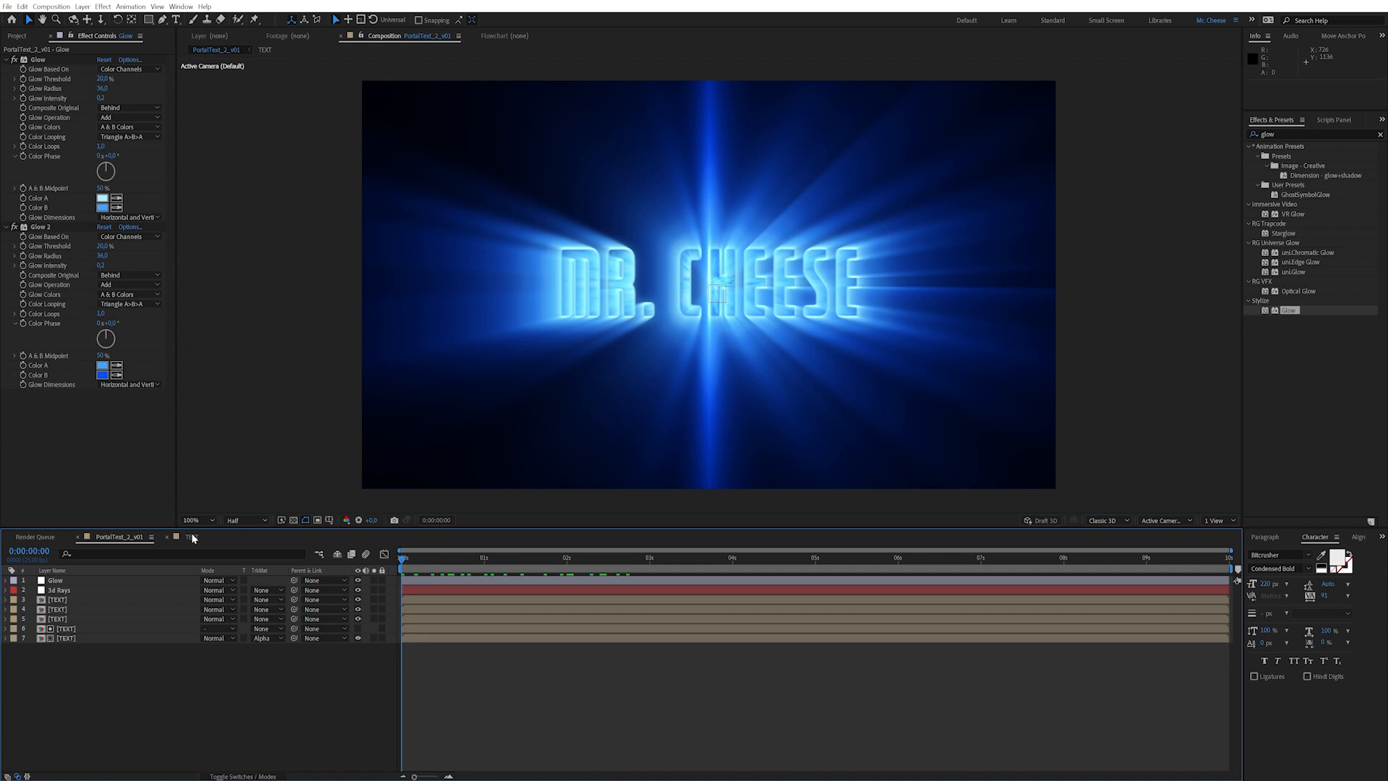
# Step: In the TEXT composition, apply Turbulent Displace to the text layer, undoing the accidental change to its Offset (Turbulence)
pyautogui.click(190, 537)
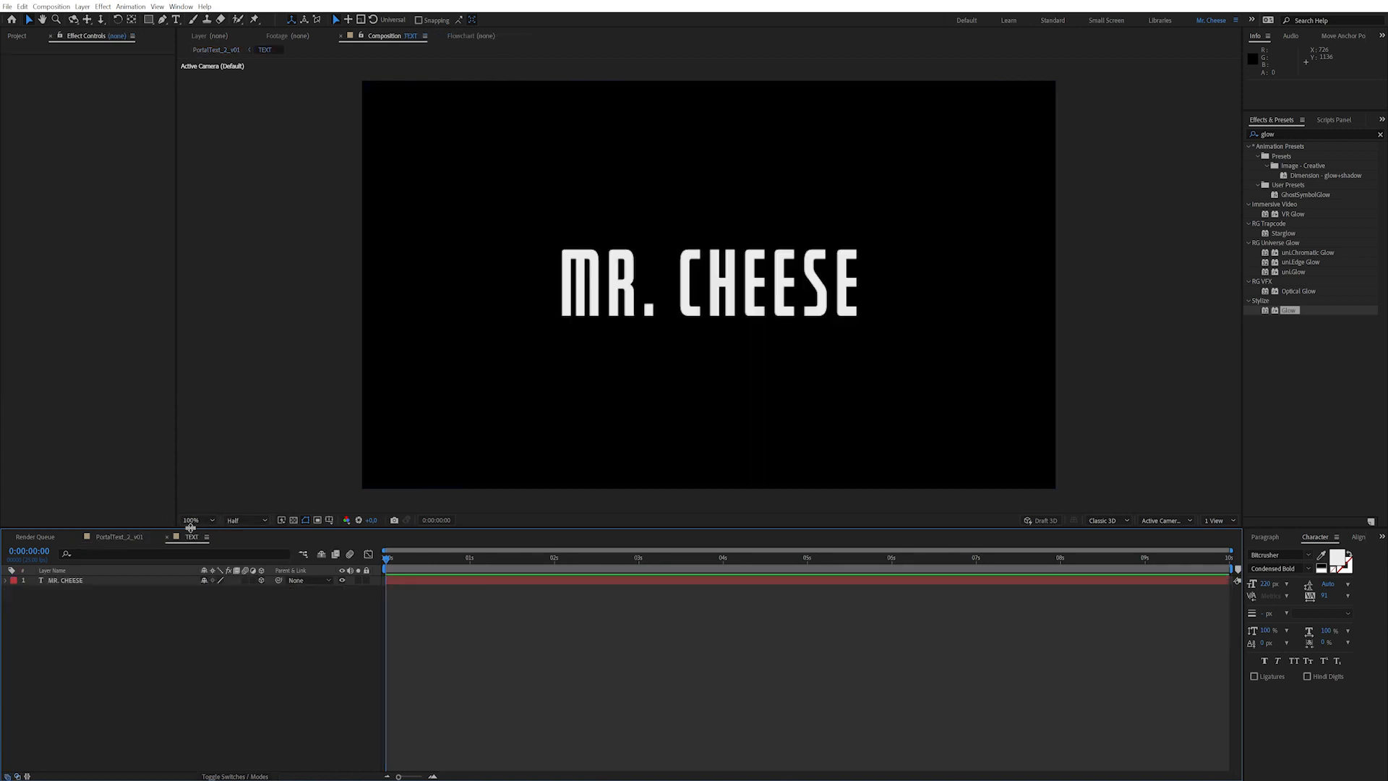
pyautogui.click(102, 583)
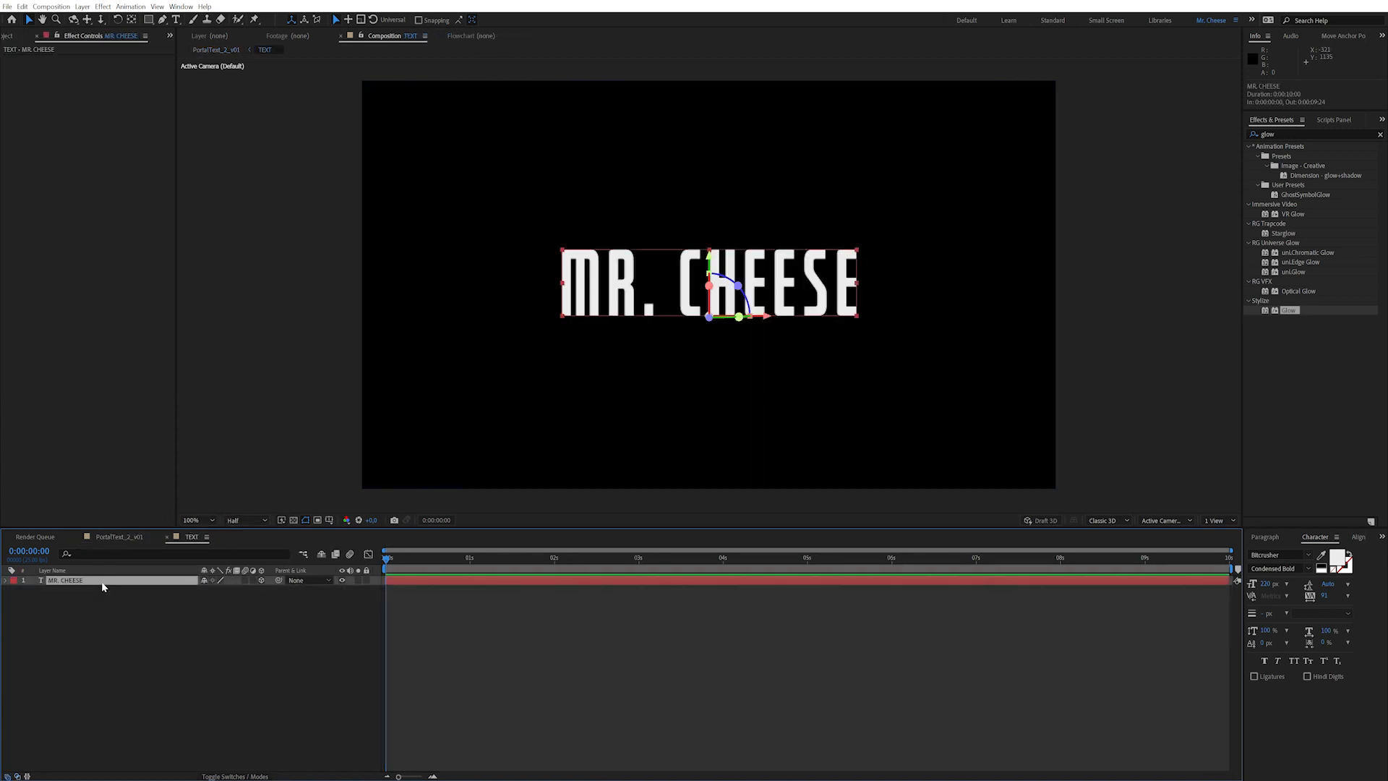
pyautogui.click(102, 622)
pyautogui.click(97, 580)
pyautogui.click(1284, 133)
pyautogui.write('t')
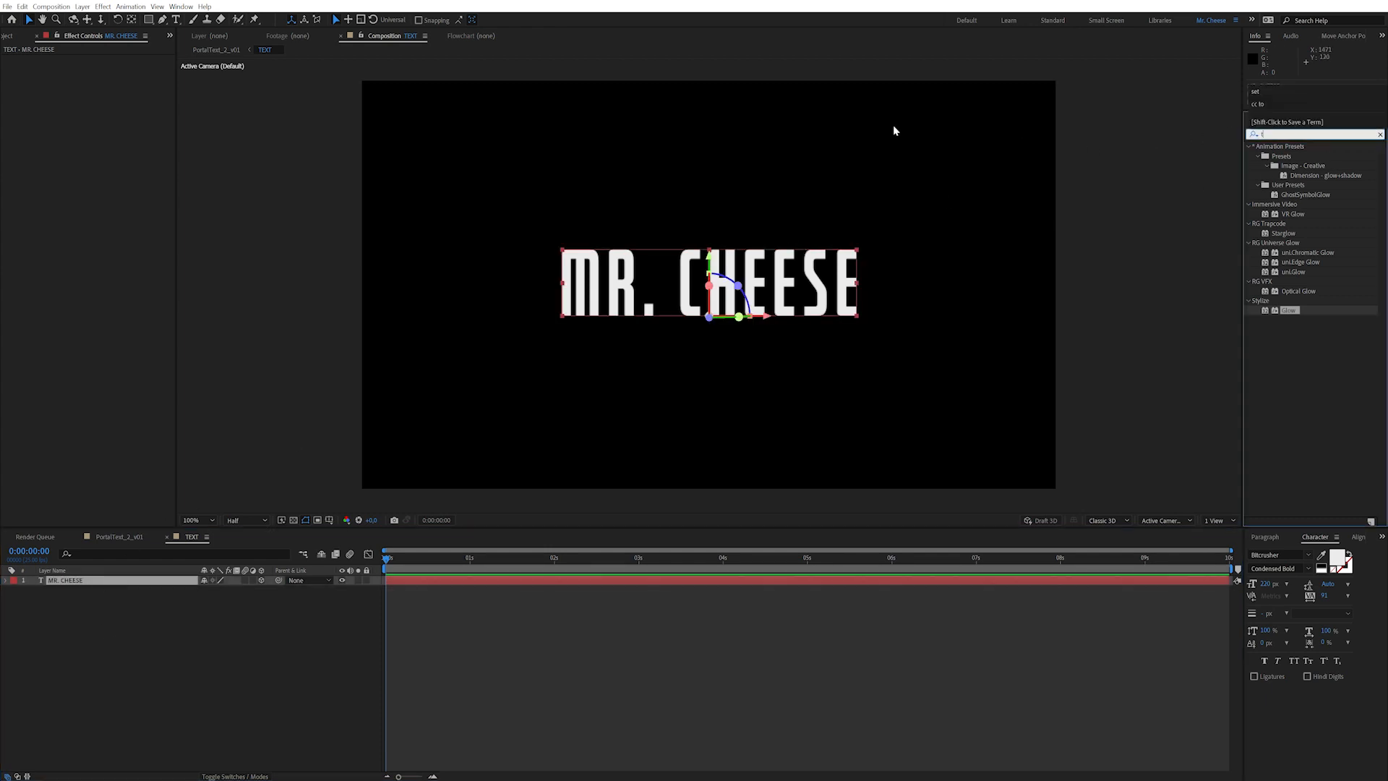
pyautogui.write('urb')
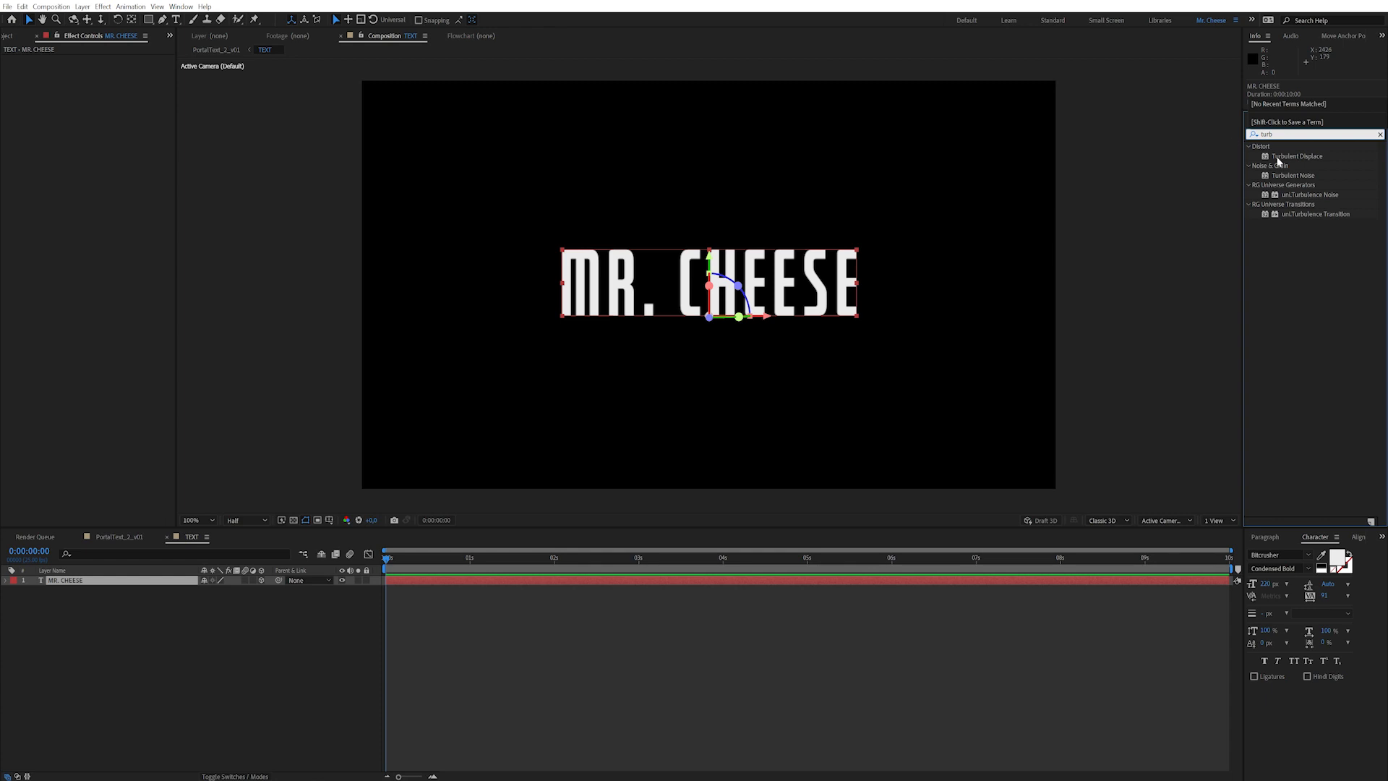
pyautogui.moveTo(1294, 159); pyautogui.dragTo(200, 97)
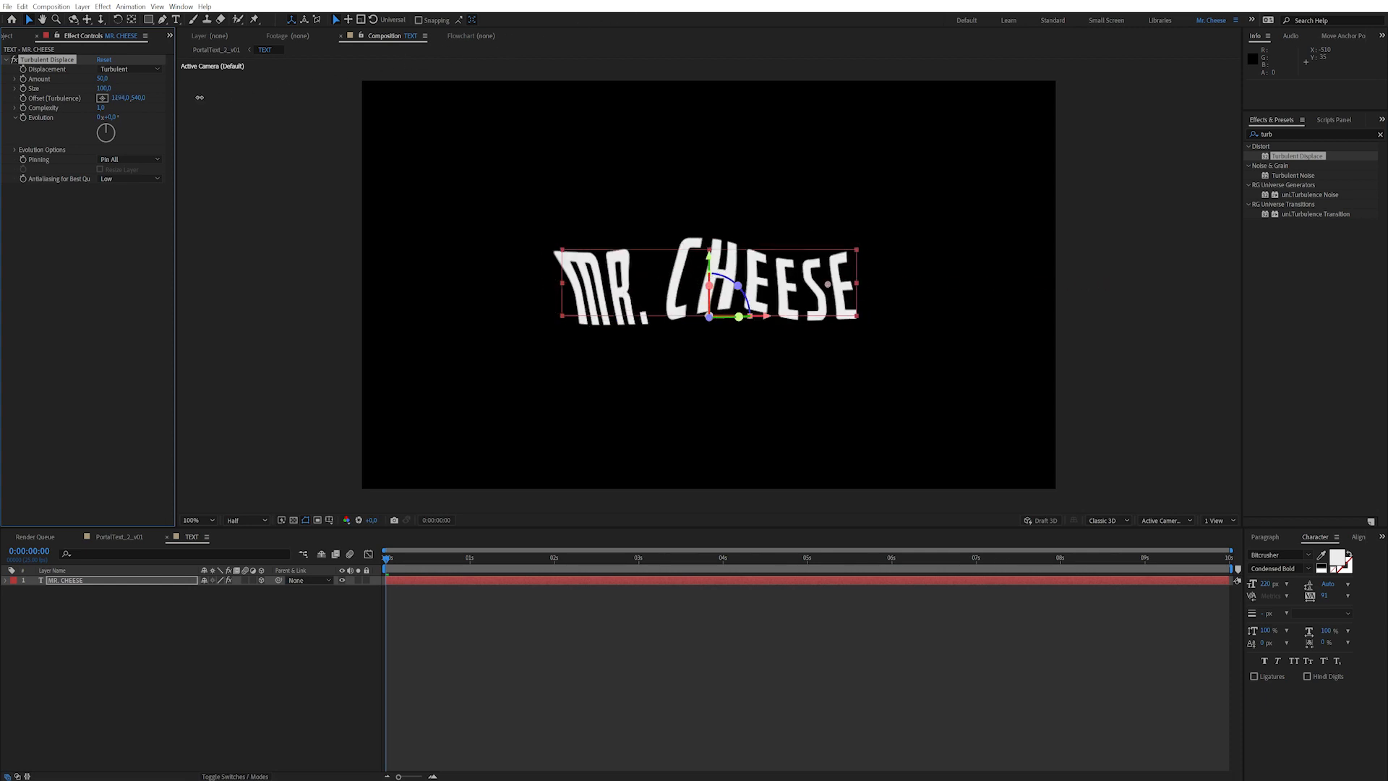
pyautogui.hotkey('ctrl', 'z')
# Step: Set the Turbulent Displace Size to 30 and Amount to 15
pyautogui.click(106, 88)
pyautogui.write('30')
pyautogui.press('Return')
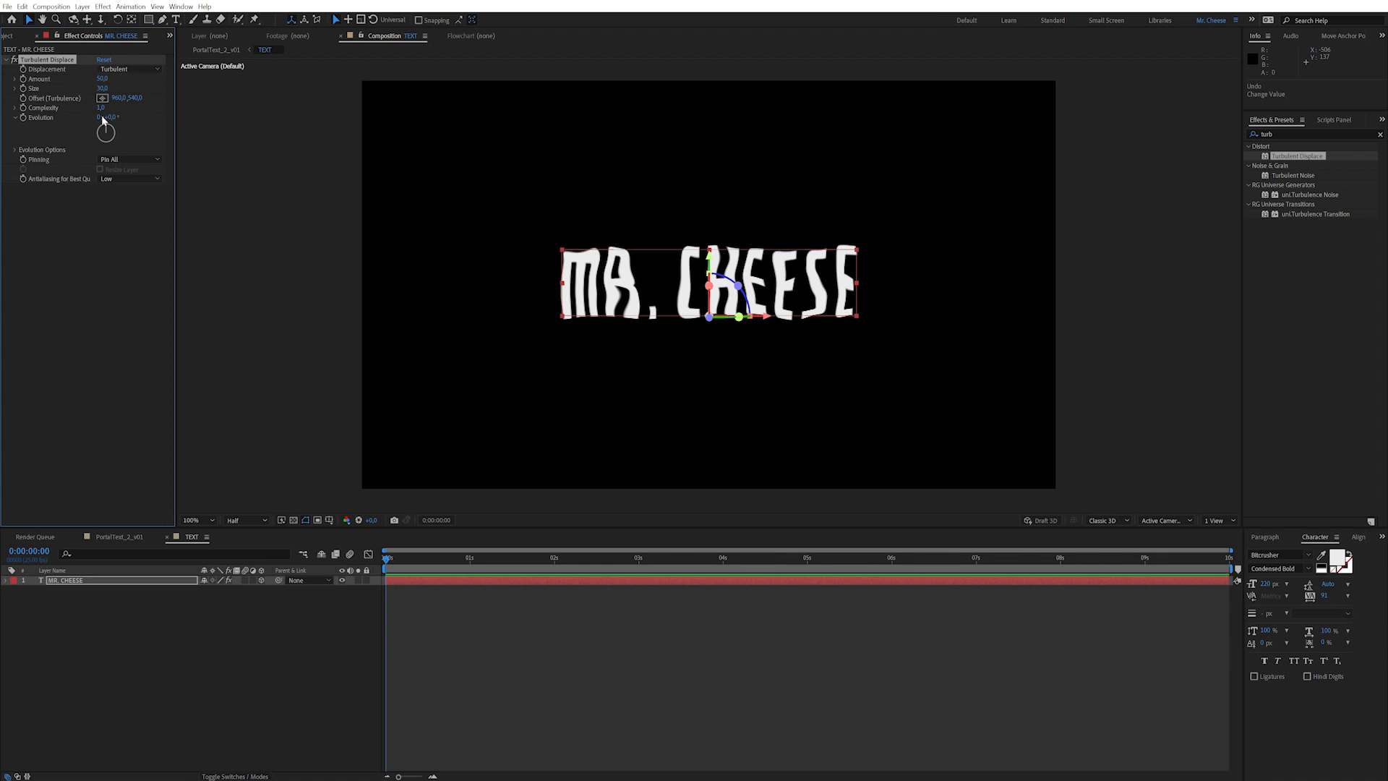
pyautogui.write('15')
pyautogui.press('Return')
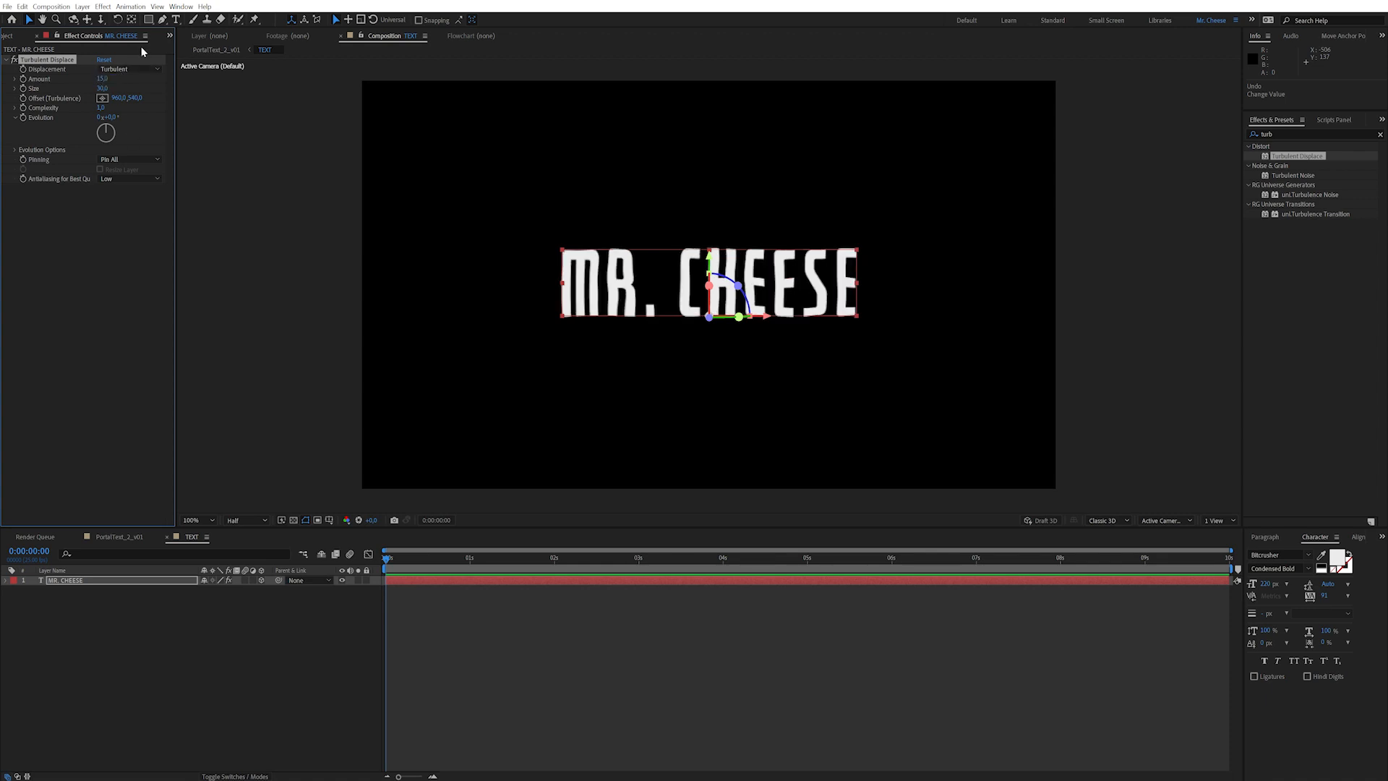
# Step: Drive the Turbulent Displace Evolution with the expression time*150 and preview the moving letters
pyautogui.keyDown('alt'); pyautogui.click(23, 118); pyautogui.keyUp('alt')
pyautogui.write('time*150')
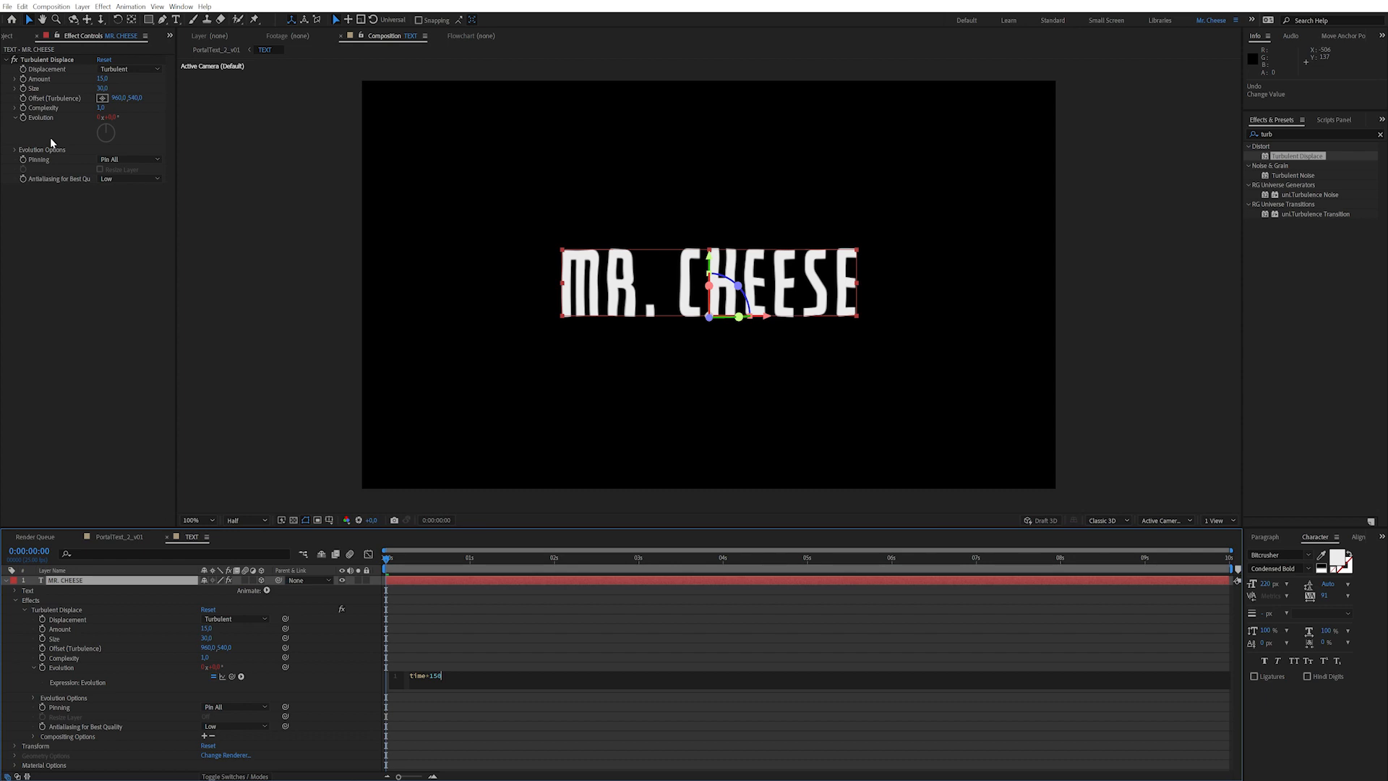
pyautogui.click(49, 138)
pyautogui.press('space')
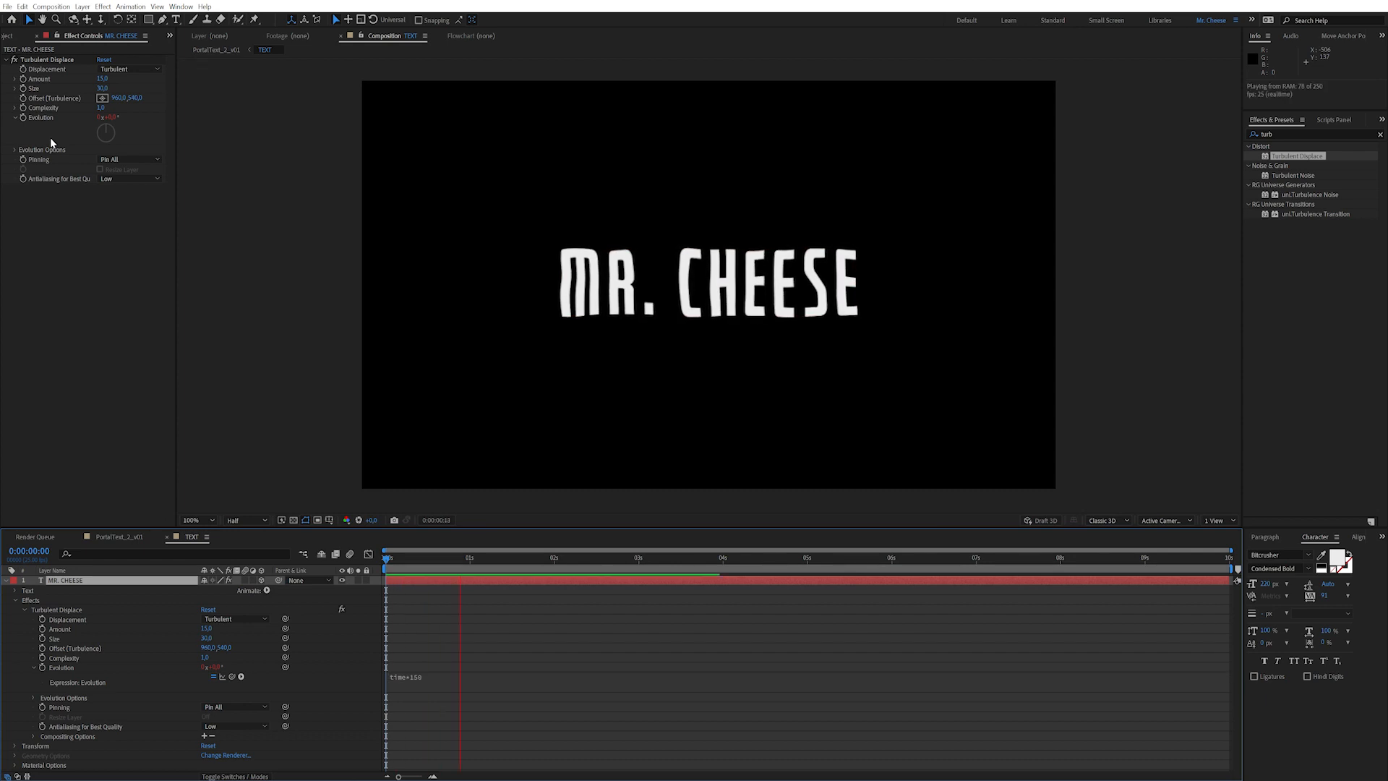
pyautogui.press('space')
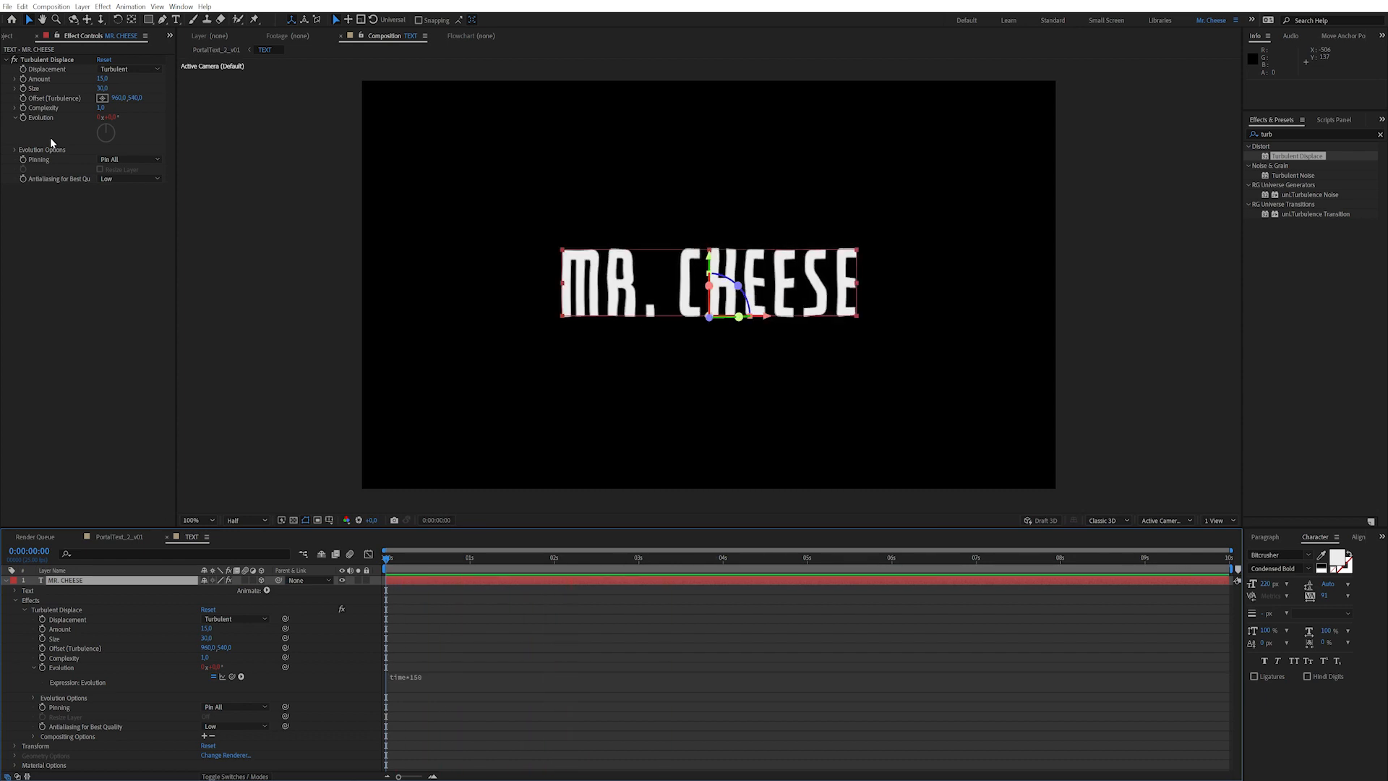
pyautogui.press('u')
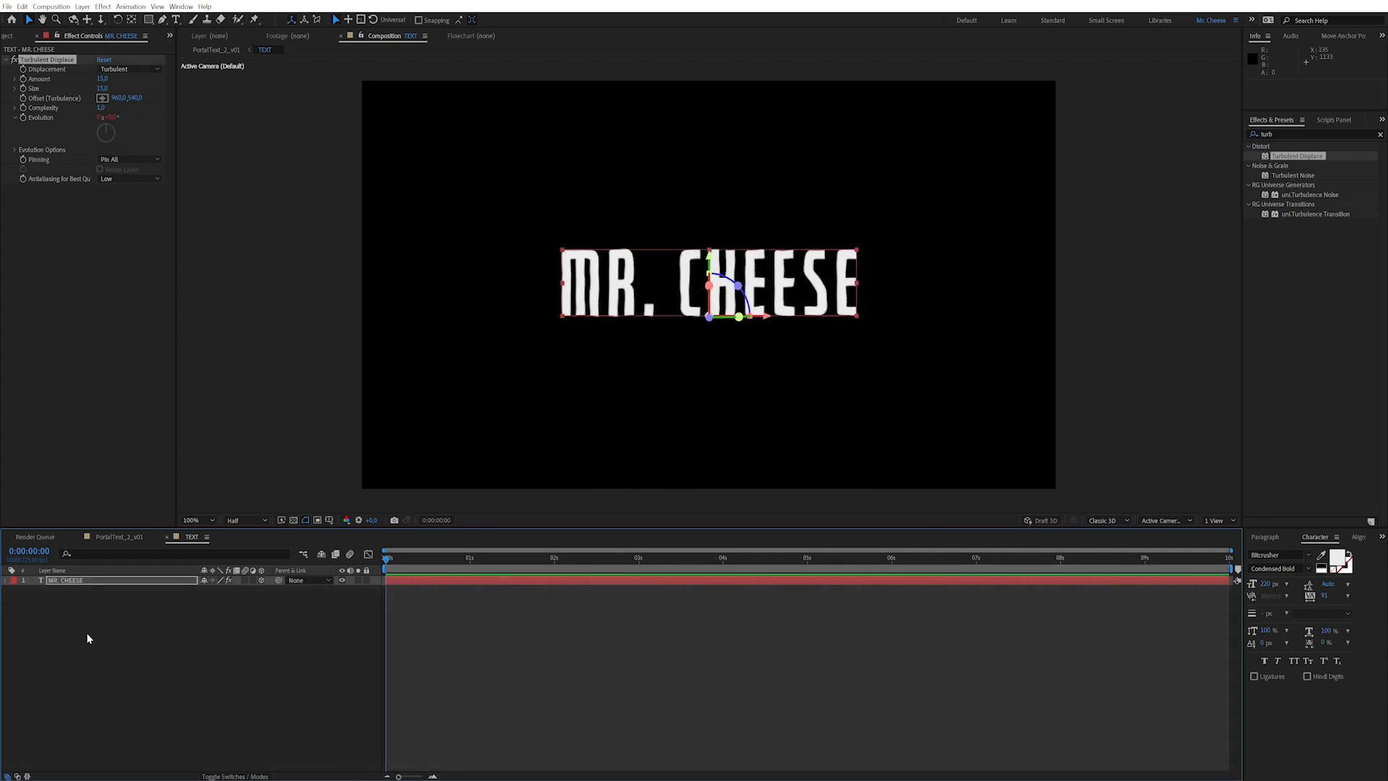
# Step: Apply Fractal Noise to the text layer in the TEXT composition and move Turbulent Displace below it
pyautogui.click(86, 634)
pyautogui.click(92, 580)
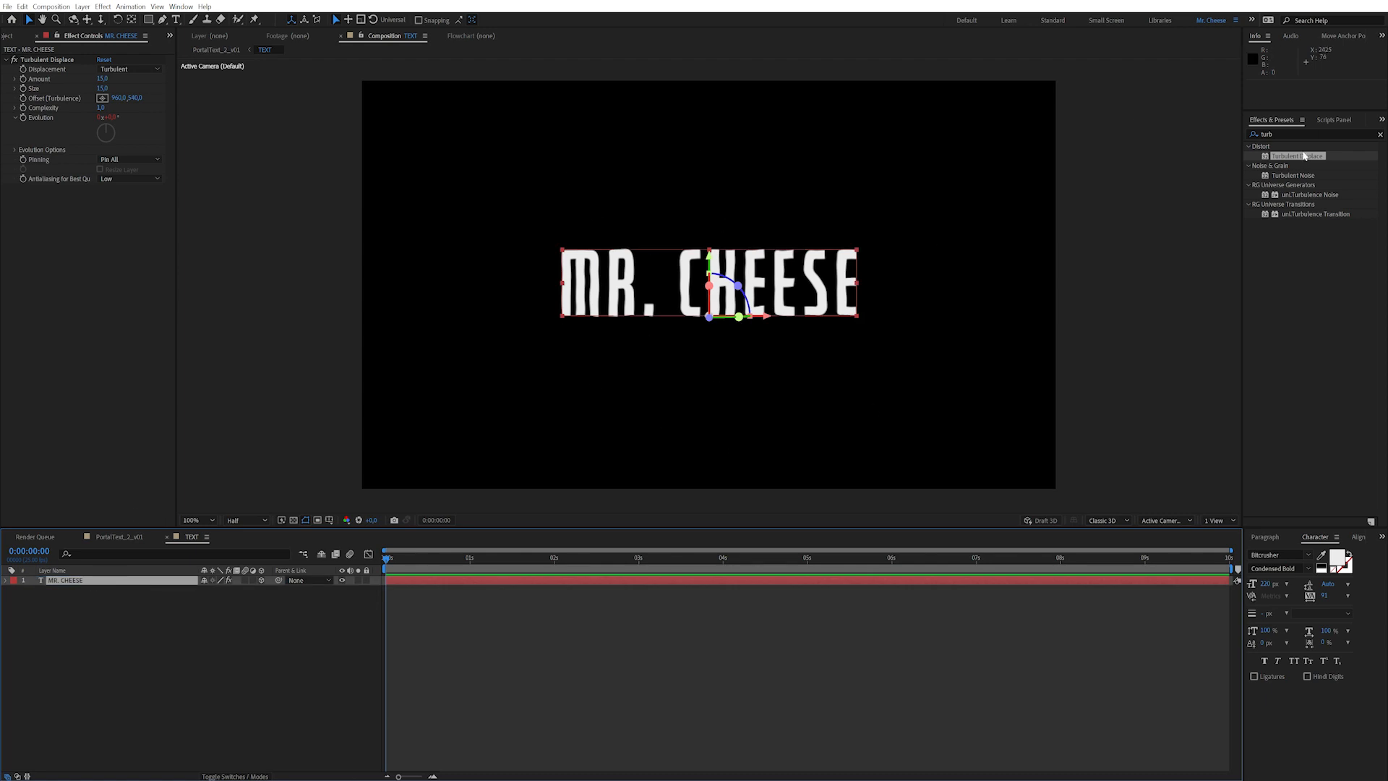
pyautogui.click(1301, 134)
pyautogui.write('frac')
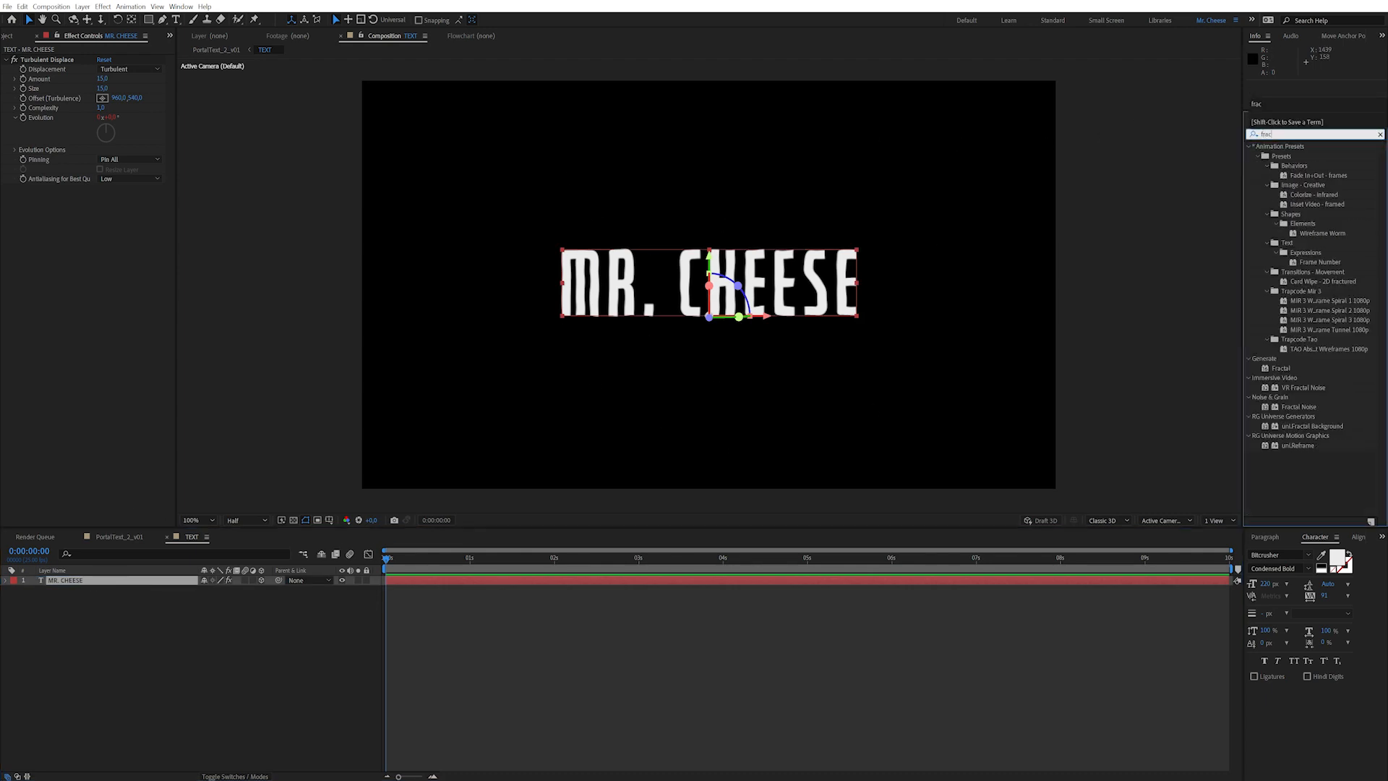
pyautogui.moveTo(1301, 233); pyautogui.dragTo(534, 176)
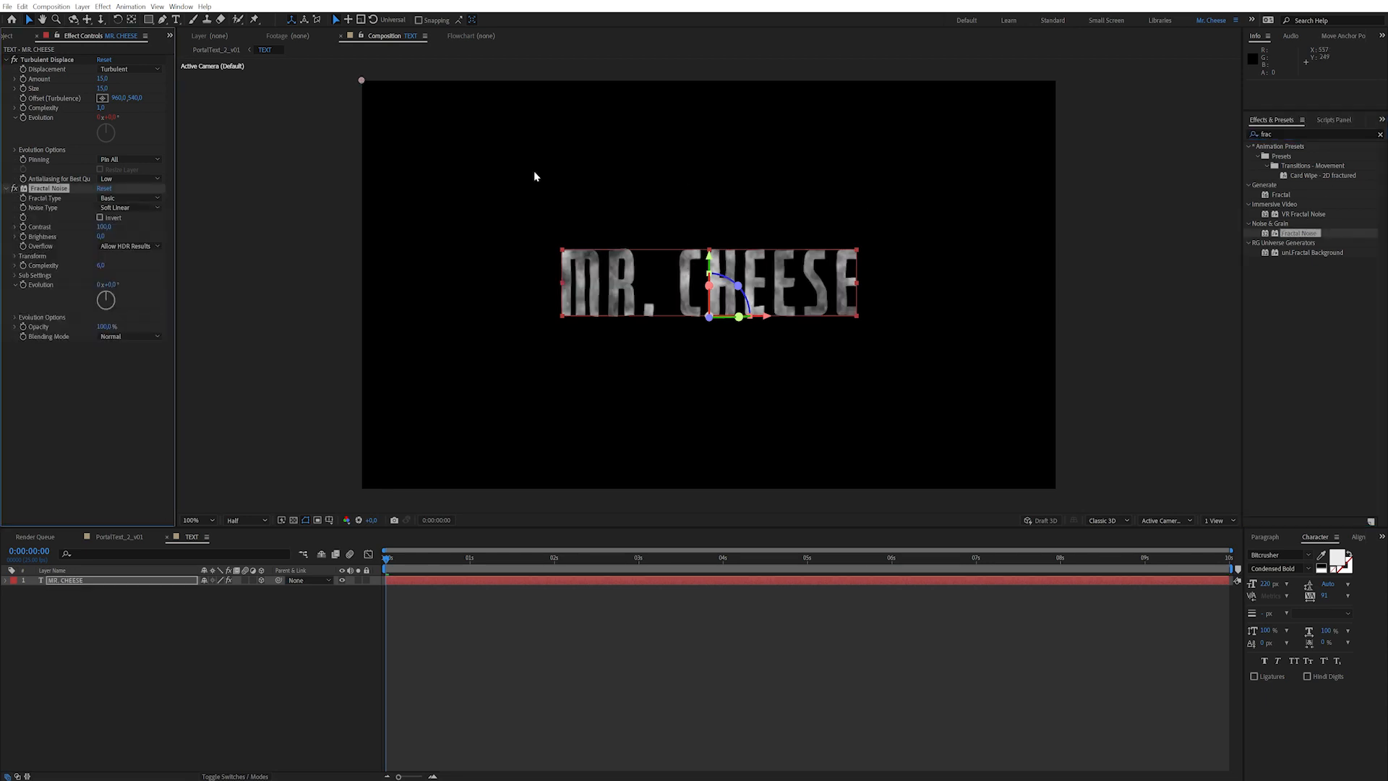
pyautogui.moveTo(63, 62); pyautogui.dragTo(72, 339)
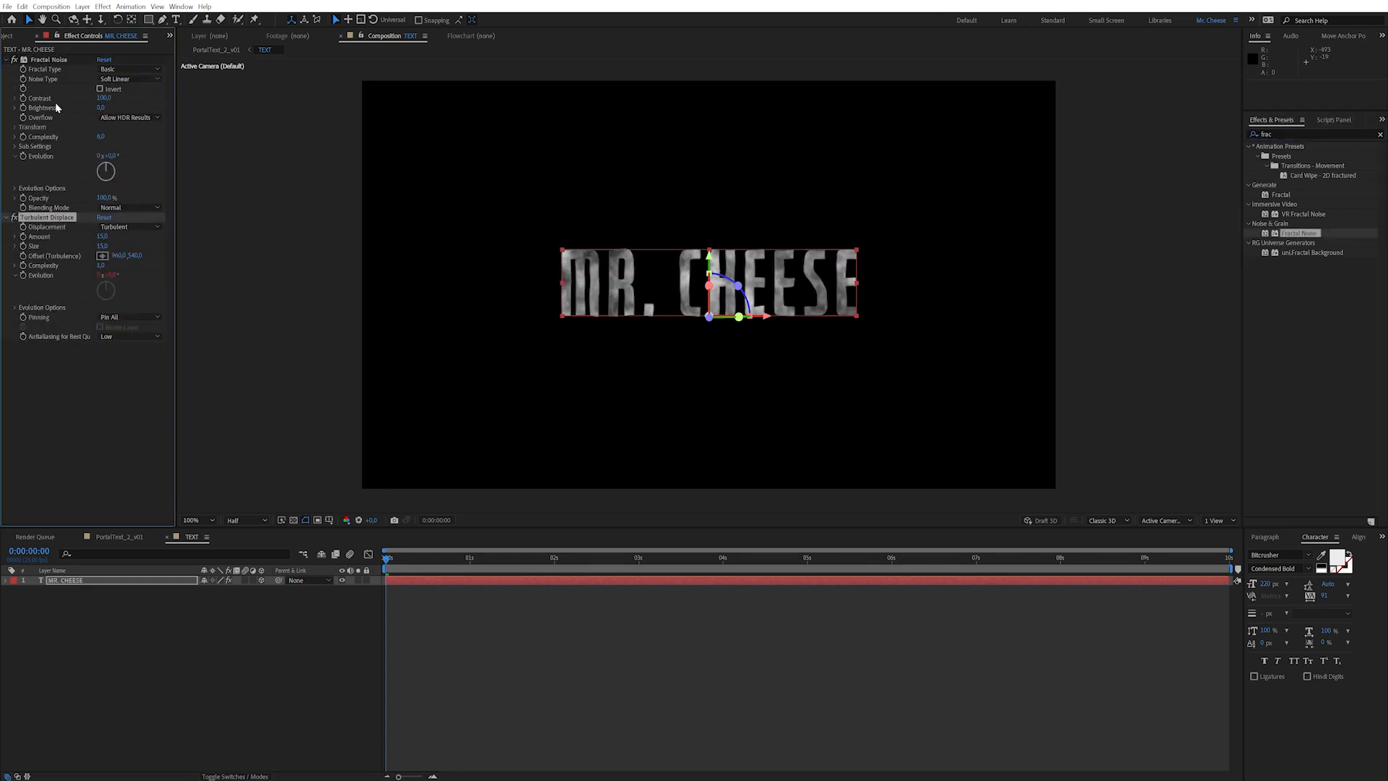
# Step: Set the Fractal Noise Contrast to 1597 and its Fractal Type to Dynamic
pyautogui.moveTo(103, 98); pyautogui.dragTo(628, 46)
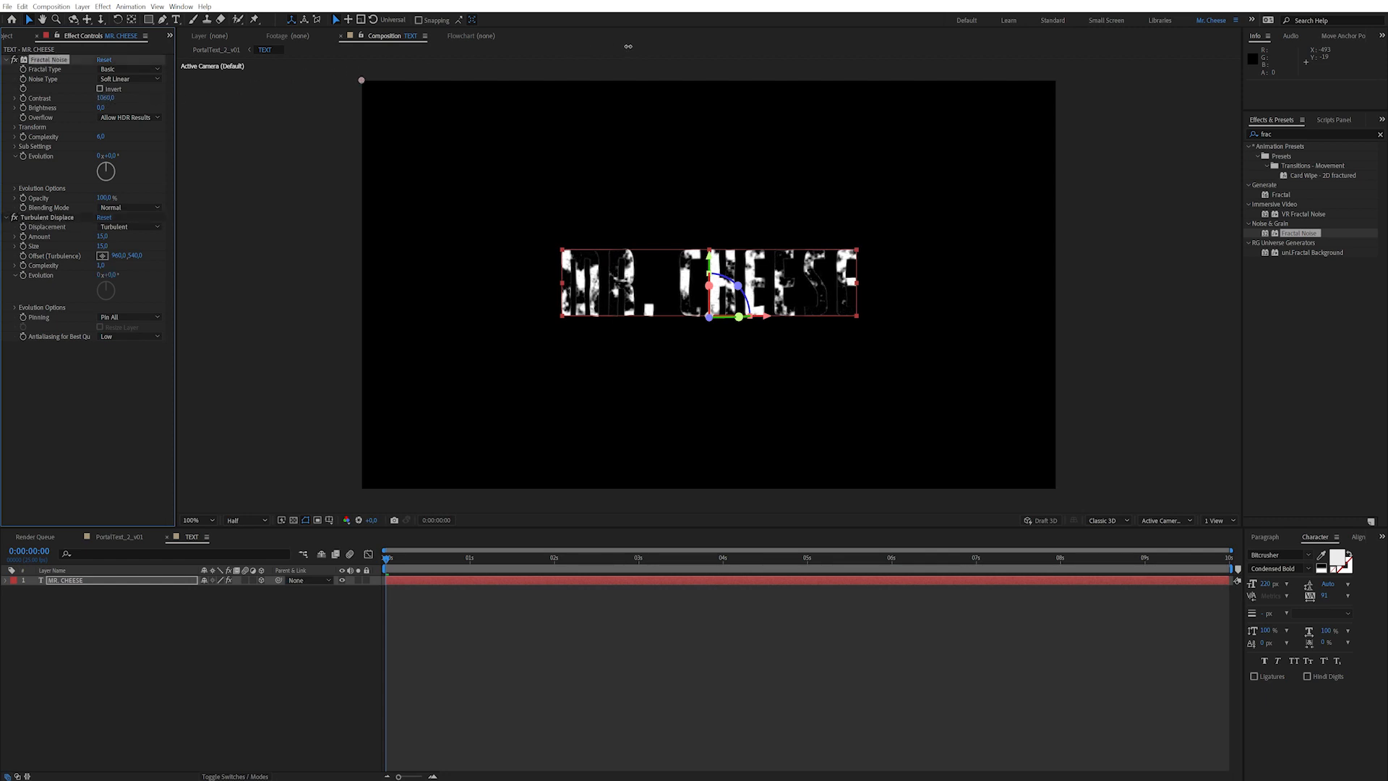
pyautogui.click(126, 65)
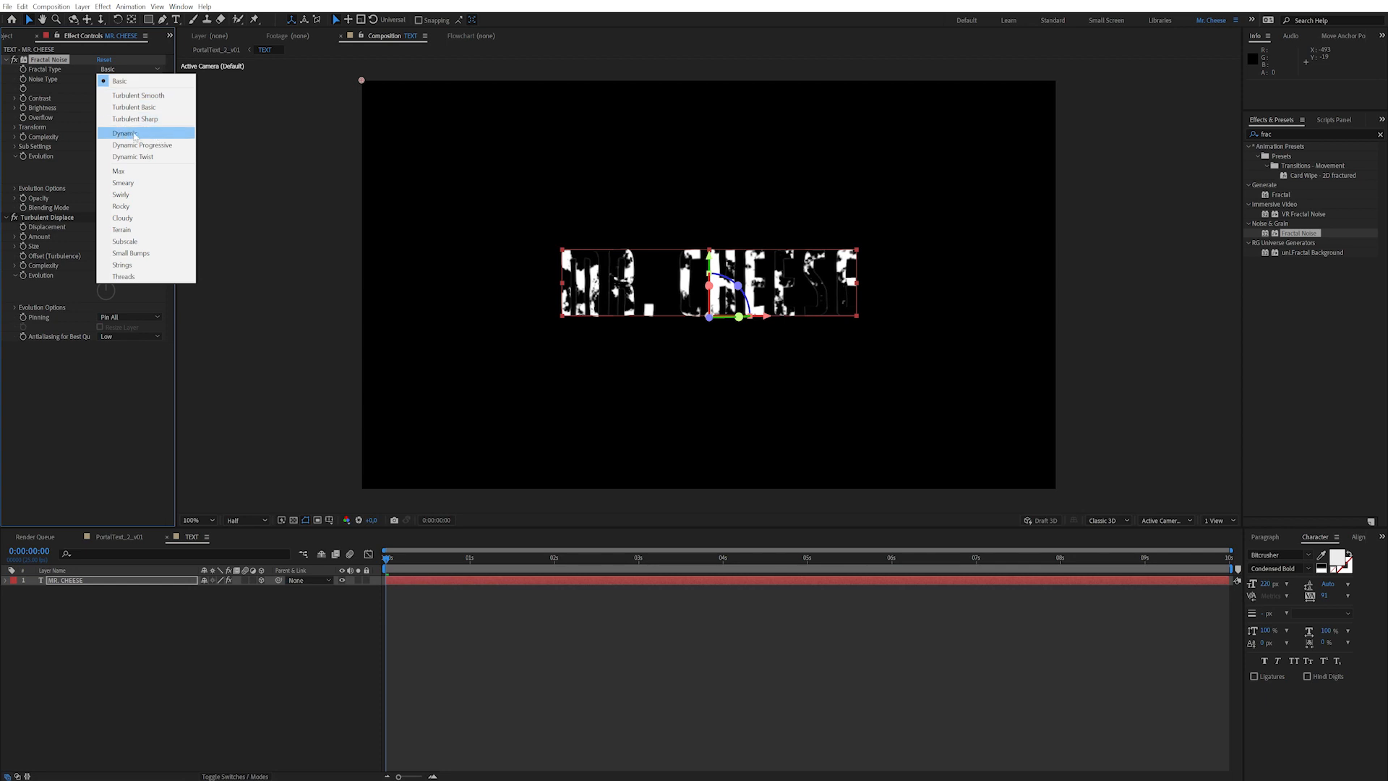
pyautogui.click(128, 72)
pyautogui.click(125, 69)
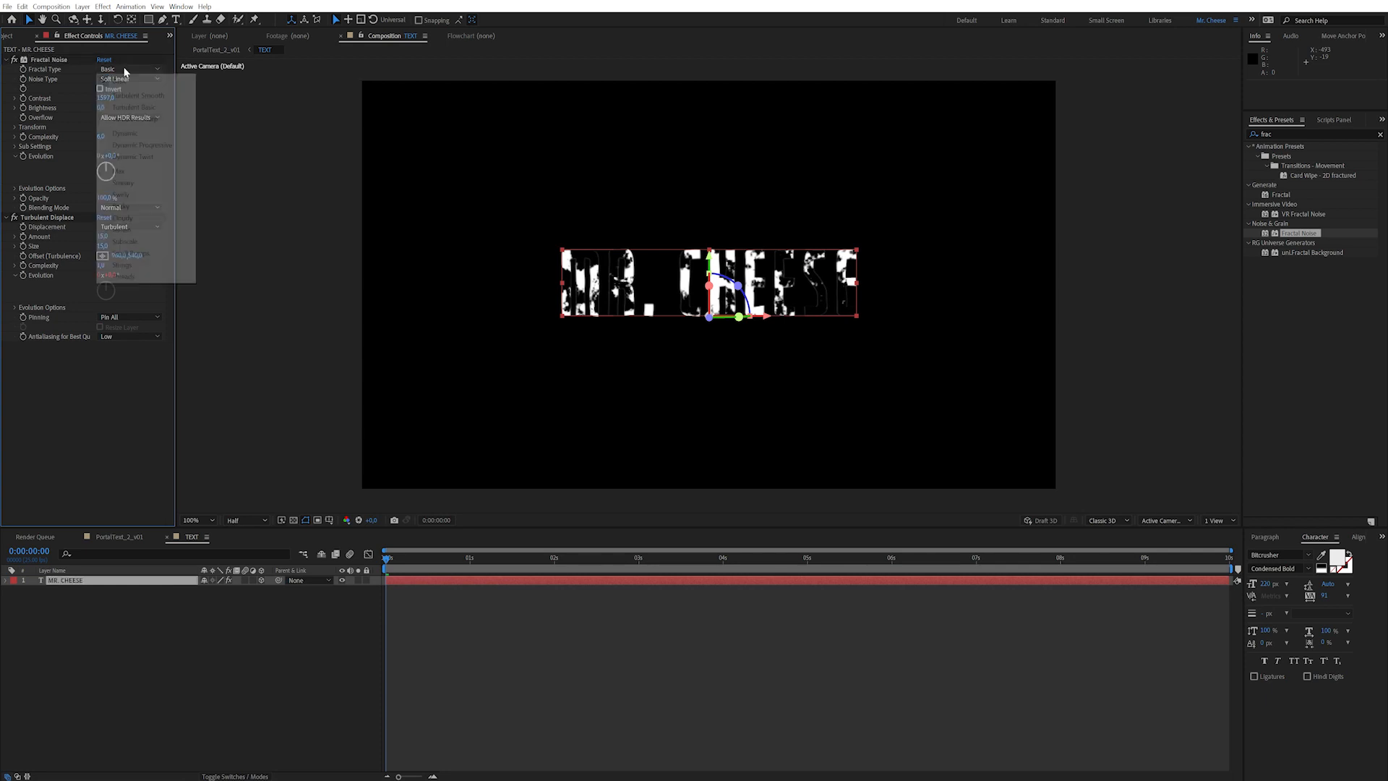
pyautogui.click(141, 133)
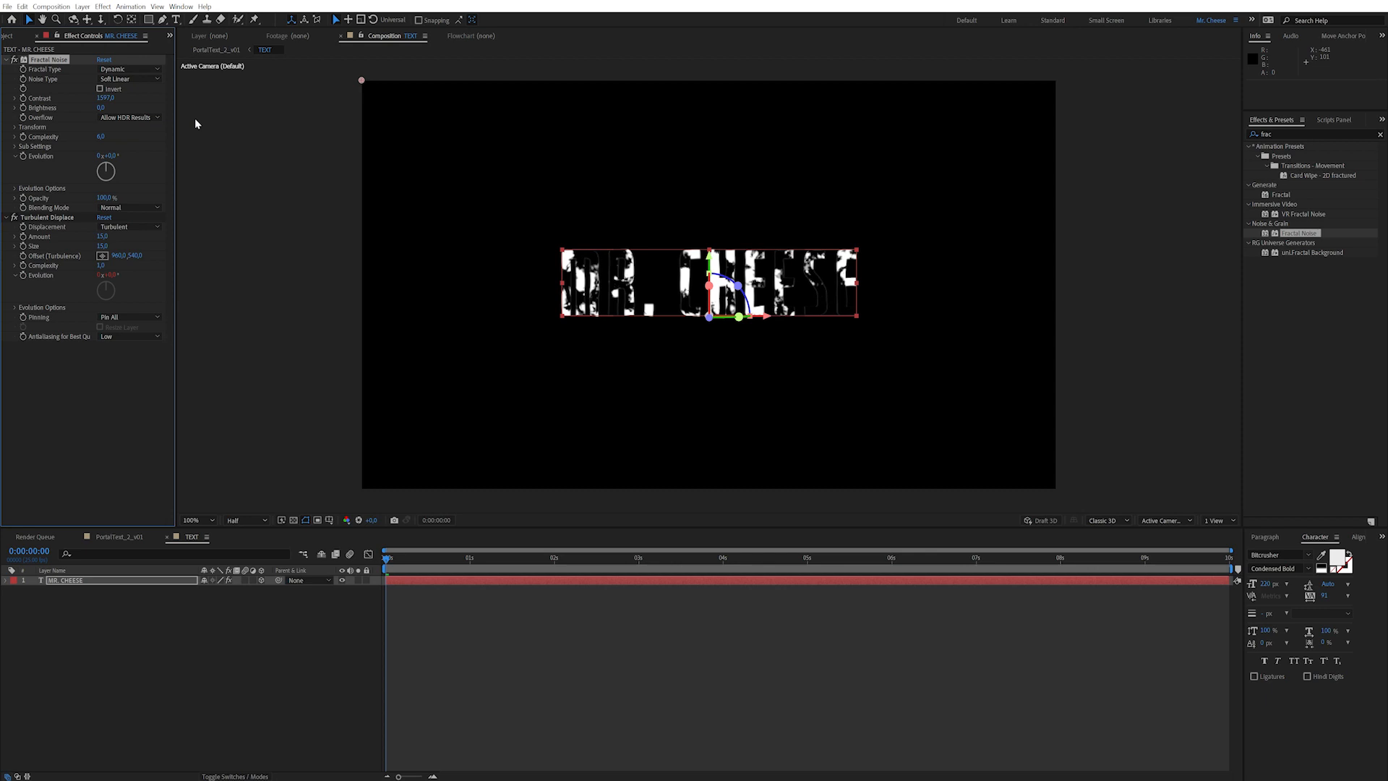
# Step: Keyframe the Fractal Noise Brightness at 679 at 4 seconds and at -590 on the first frame
pyautogui.moveTo(431, 560); pyautogui.dragTo(724, 586)
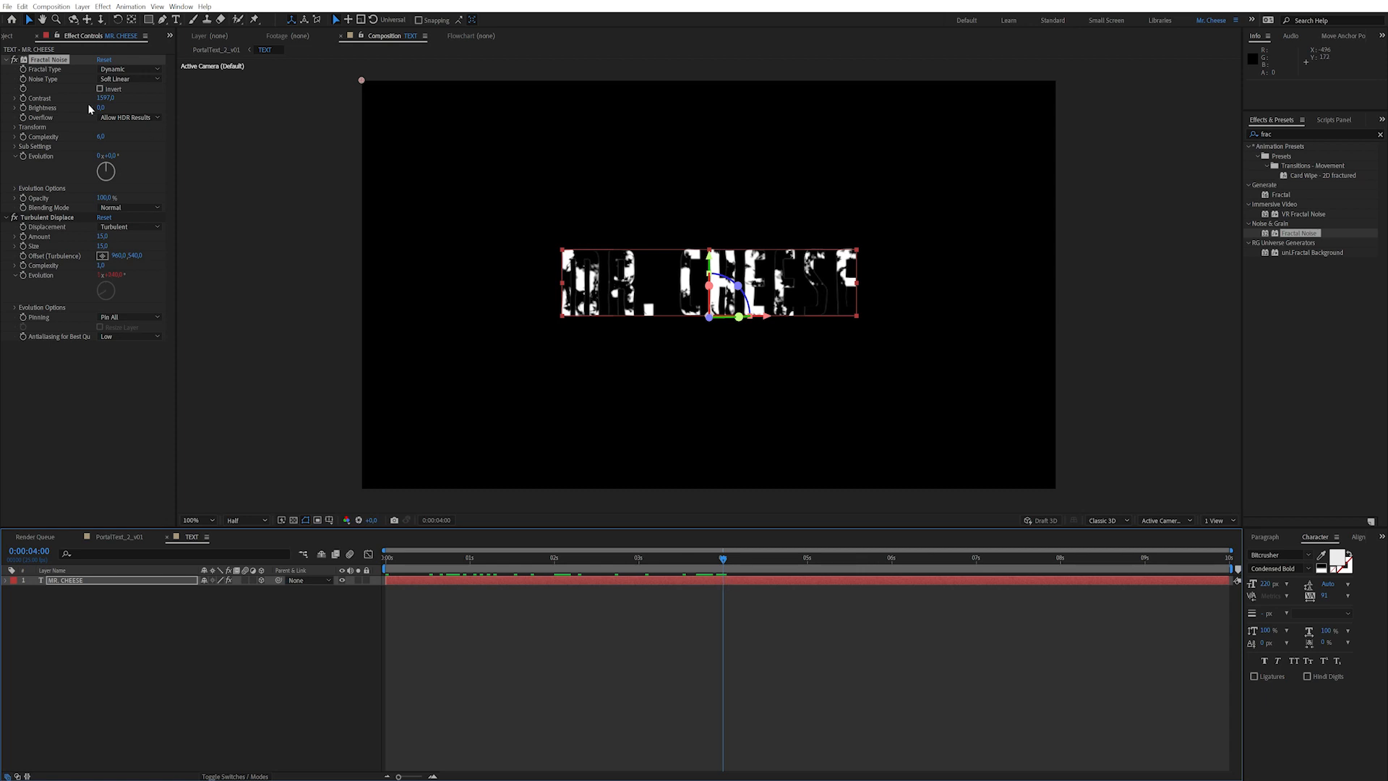
pyautogui.moveTo(101, 108); pyautogui.dragTo(314, 70)
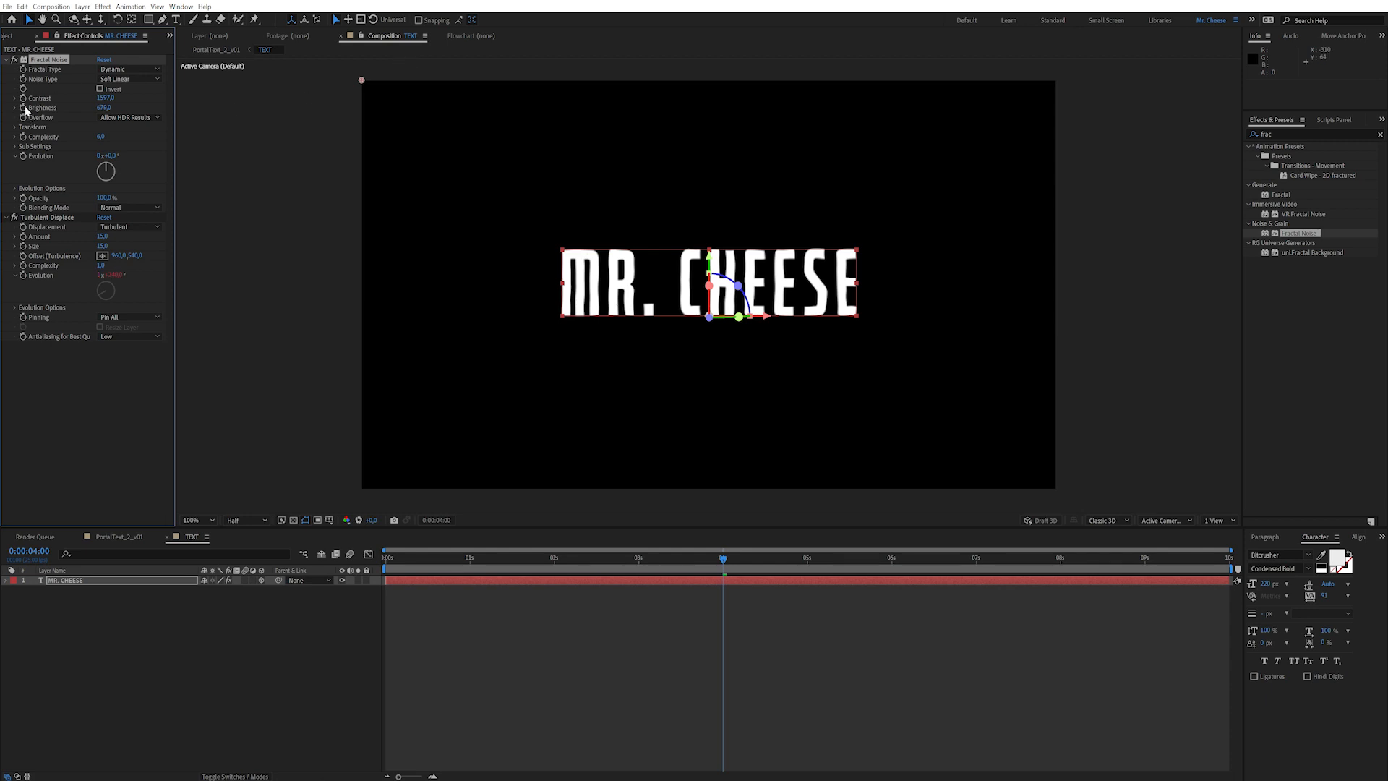
pyautogui.press('Home')
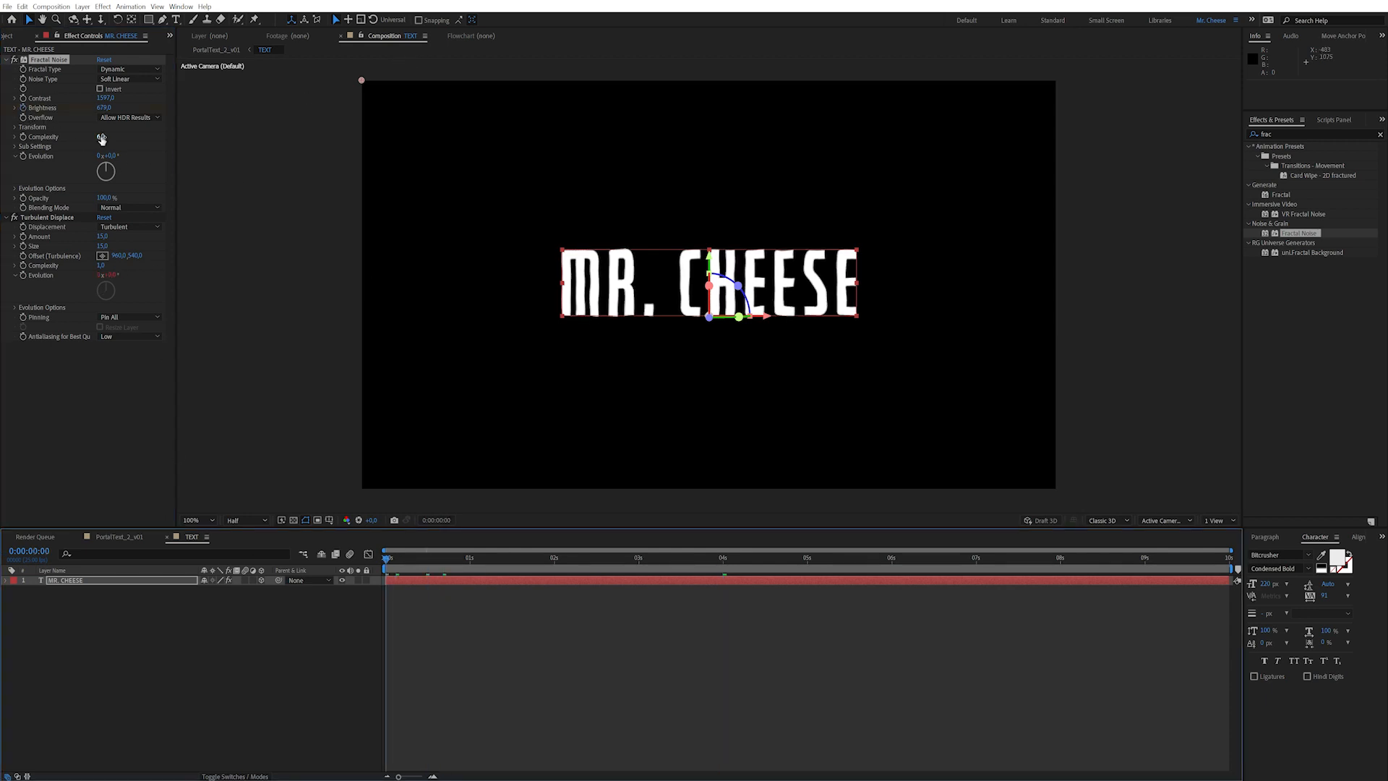
pyautogui.moveTo(103, 108); pyautogui.dragTo(38, 112)
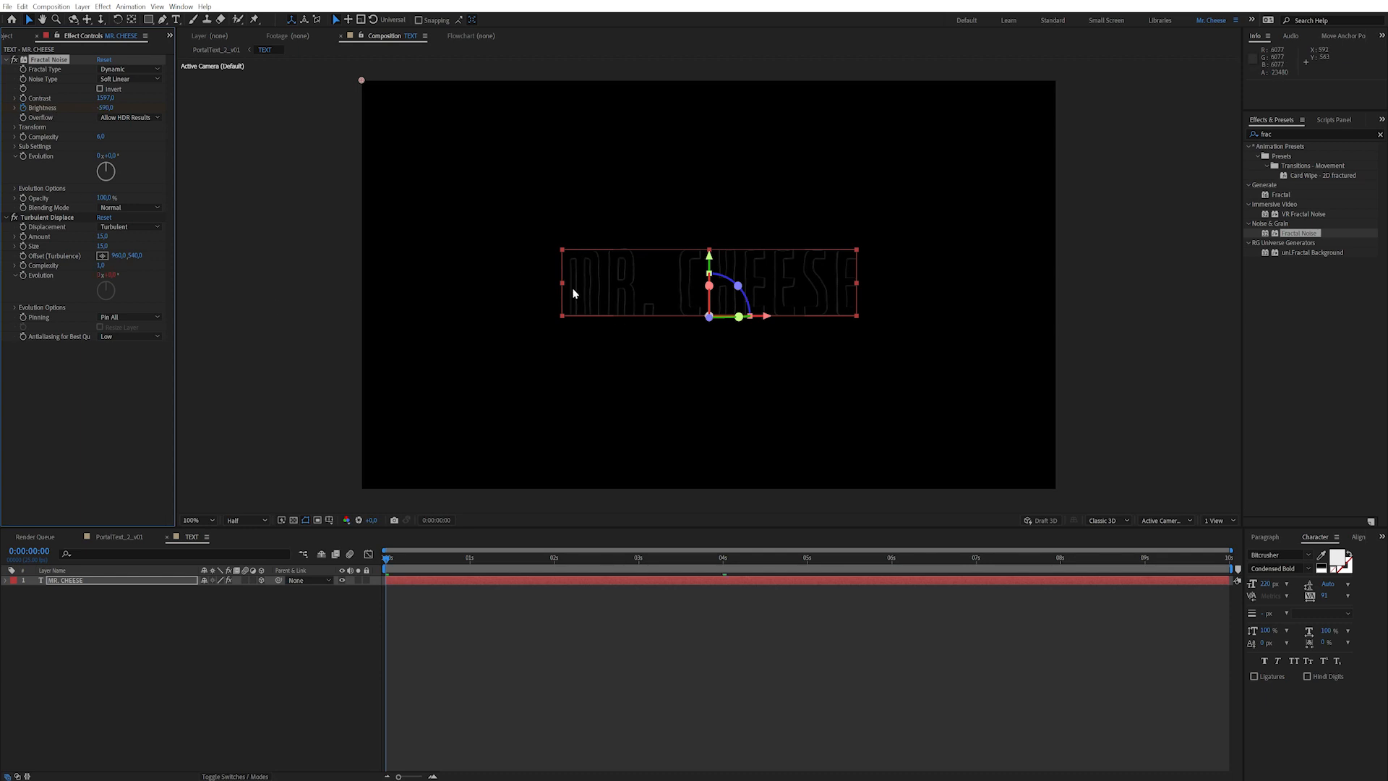
# Step: Examine the faint letter outlines and change the text layer's fill color to black
pyautogui.moveTo(682, 270); pyautogui.dragTo(662, 270)
pyautogui.scroll(4, 661, 269)
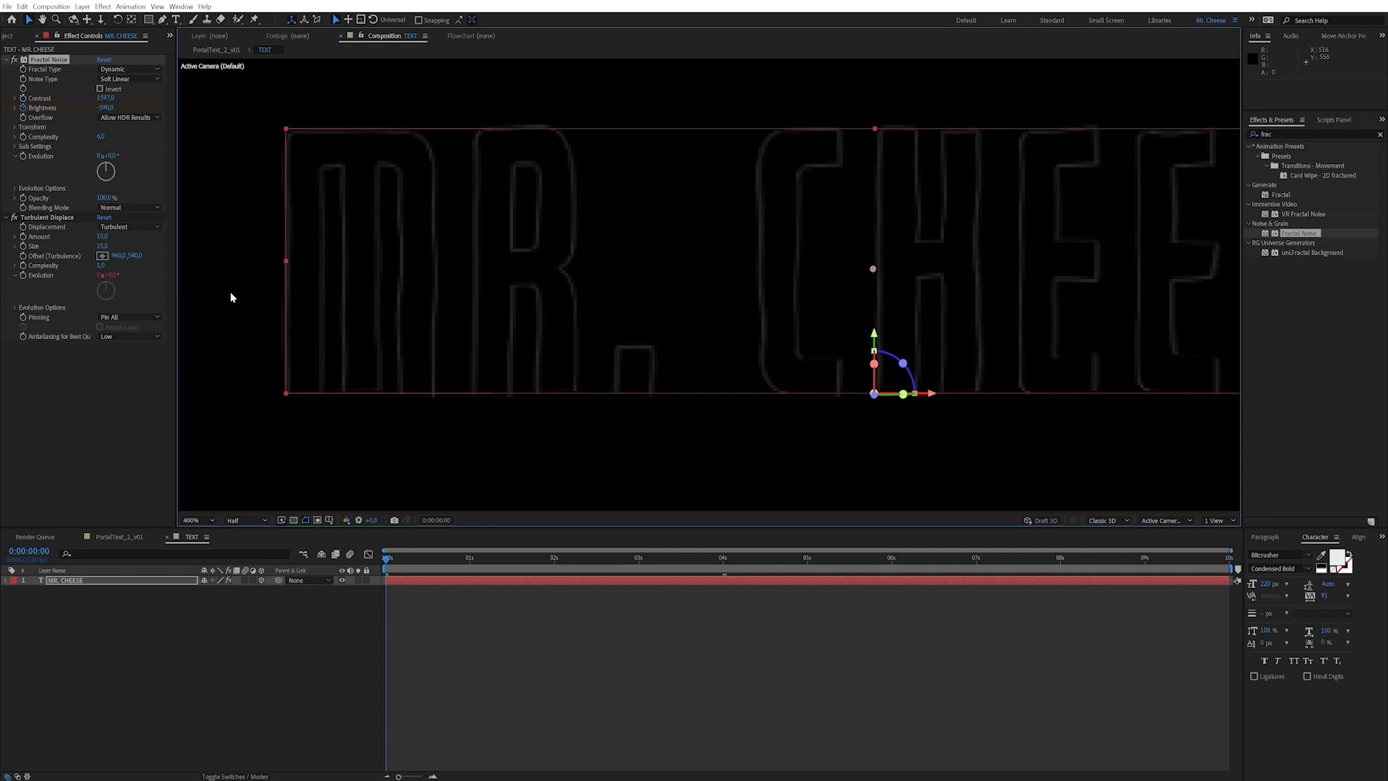
pyautogui.click(92, 582)
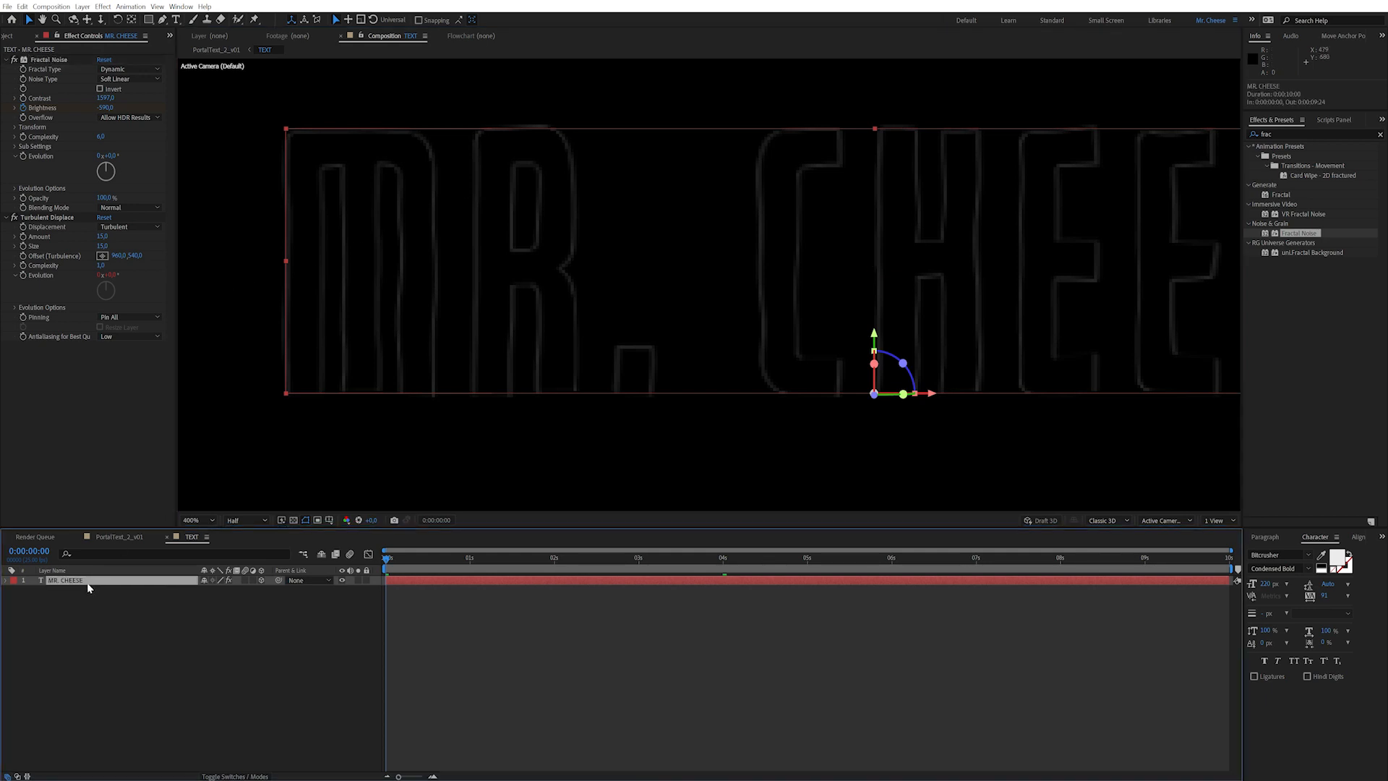
pyautogui.click(1335, 559)
pyautogui.moveTo(171, 293); pyautogui.dragTo(116, 412)
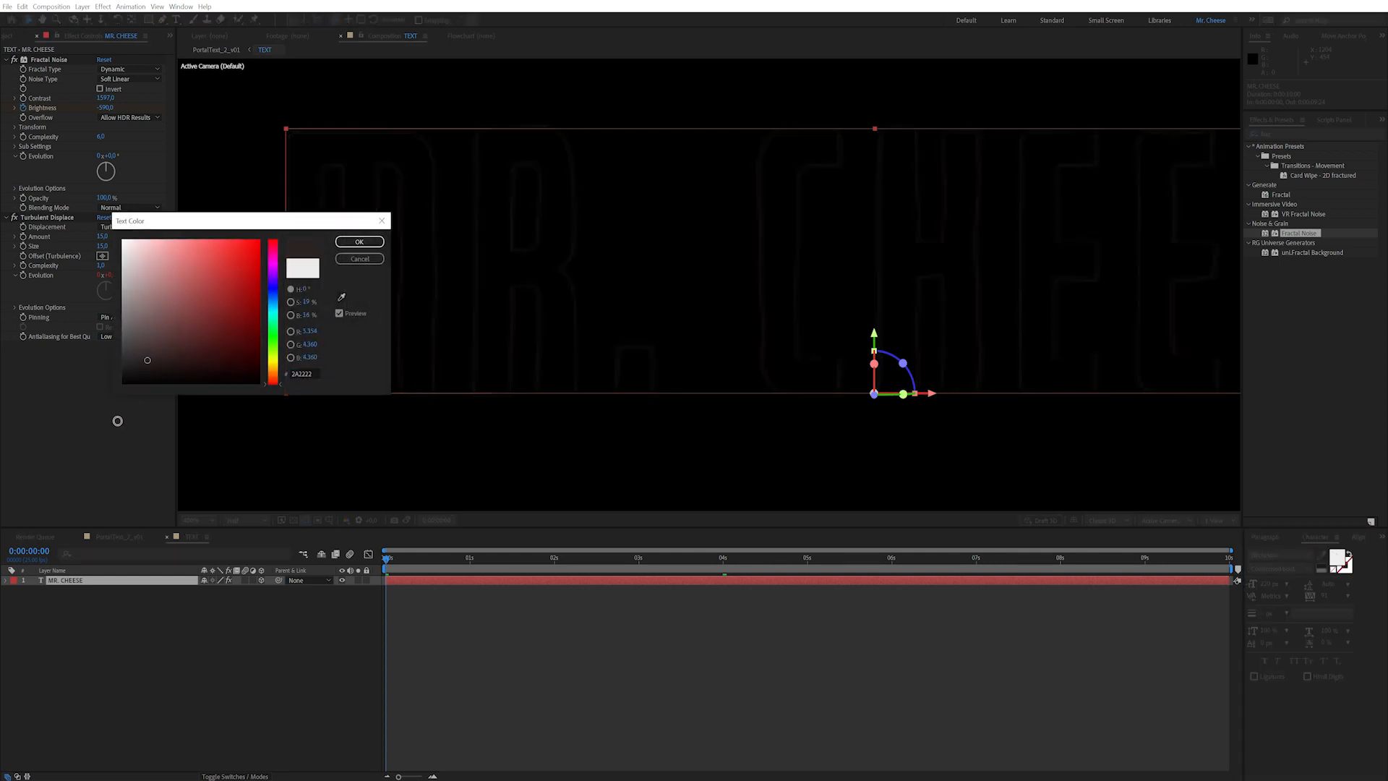
pyautogui.click(360, 241)
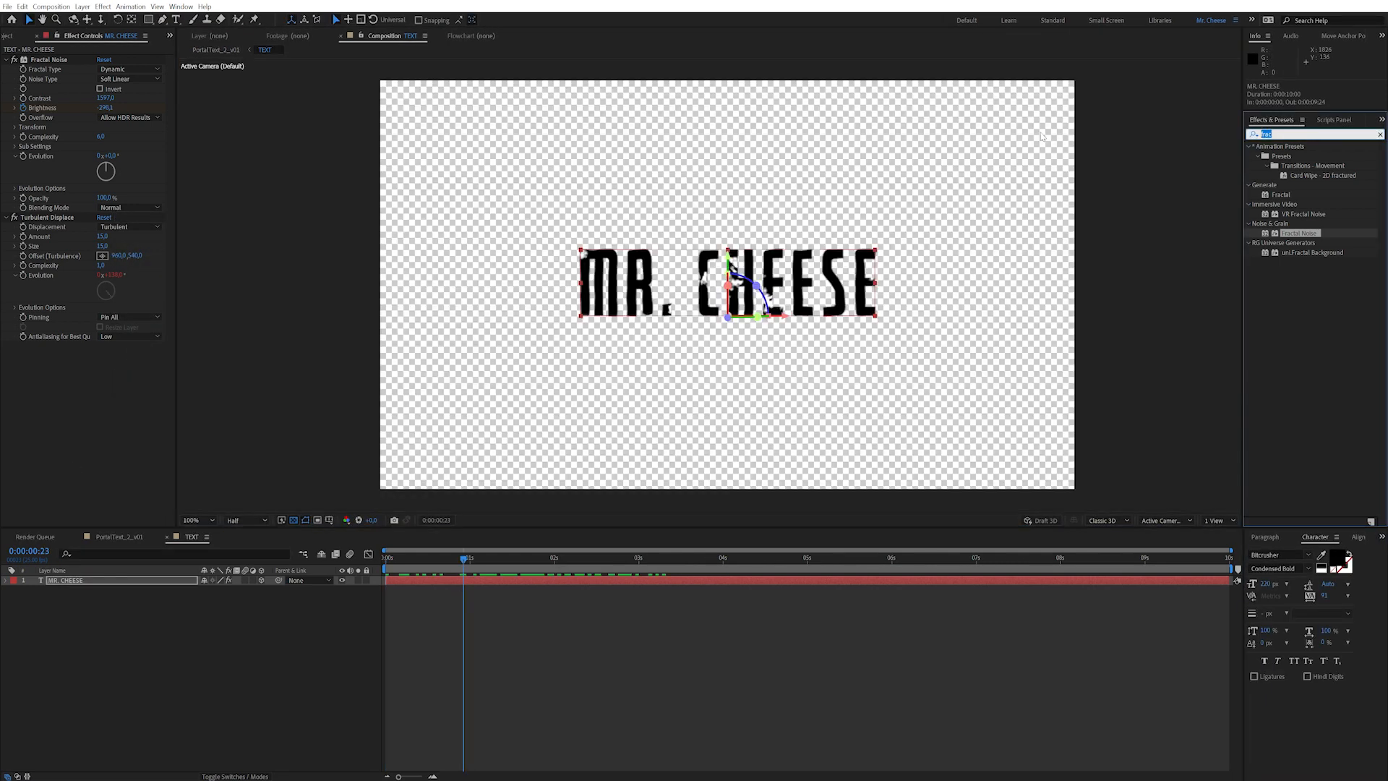
# Step: Apply UnMult to the text layer below Turbulent Displace and check the reveal against the transparency grid at several times
pyautogui.write('unm')
pyautogui.click(1281, 215)
pyautogui.moveTo(1287, 219); pyautogui.dragTo(104, 396)
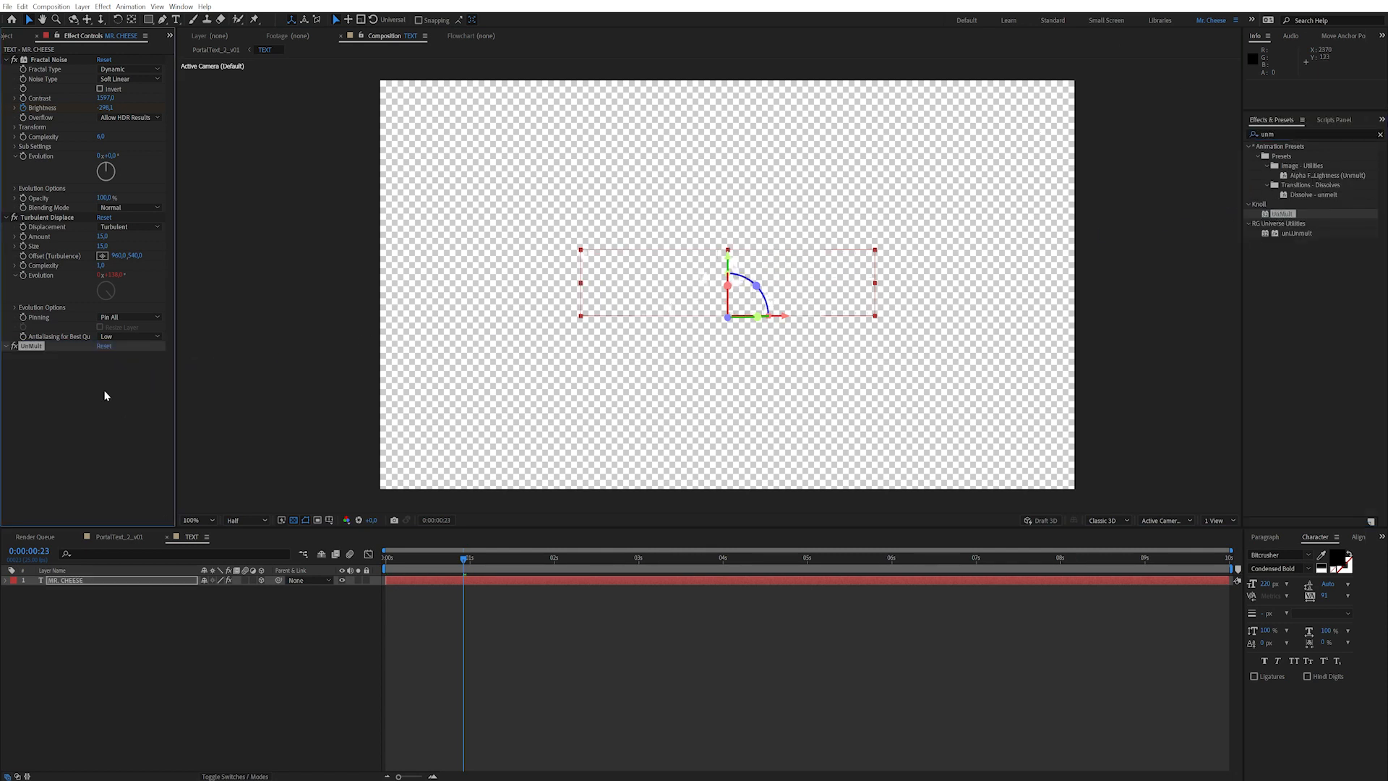
pyautogui.click(294, 520)
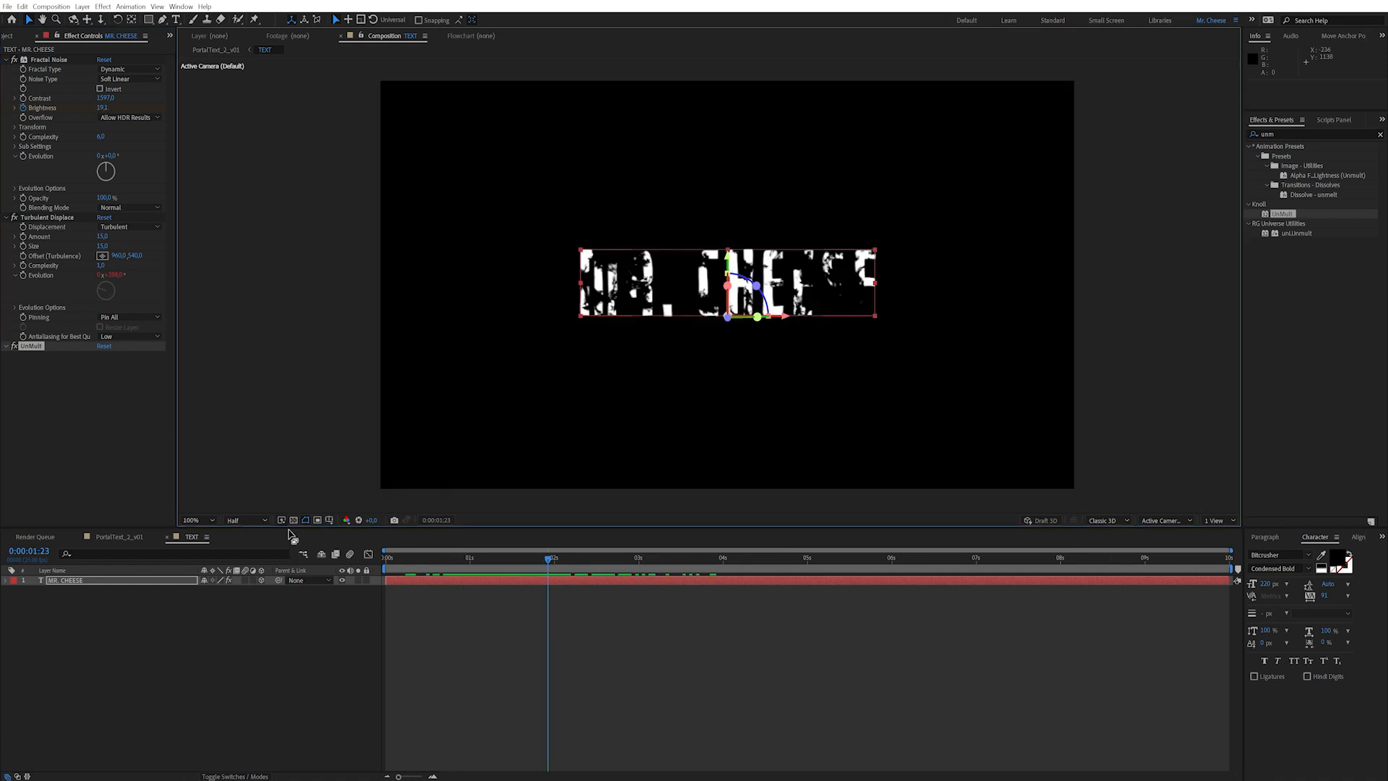
pyautogui.click(293, 520)
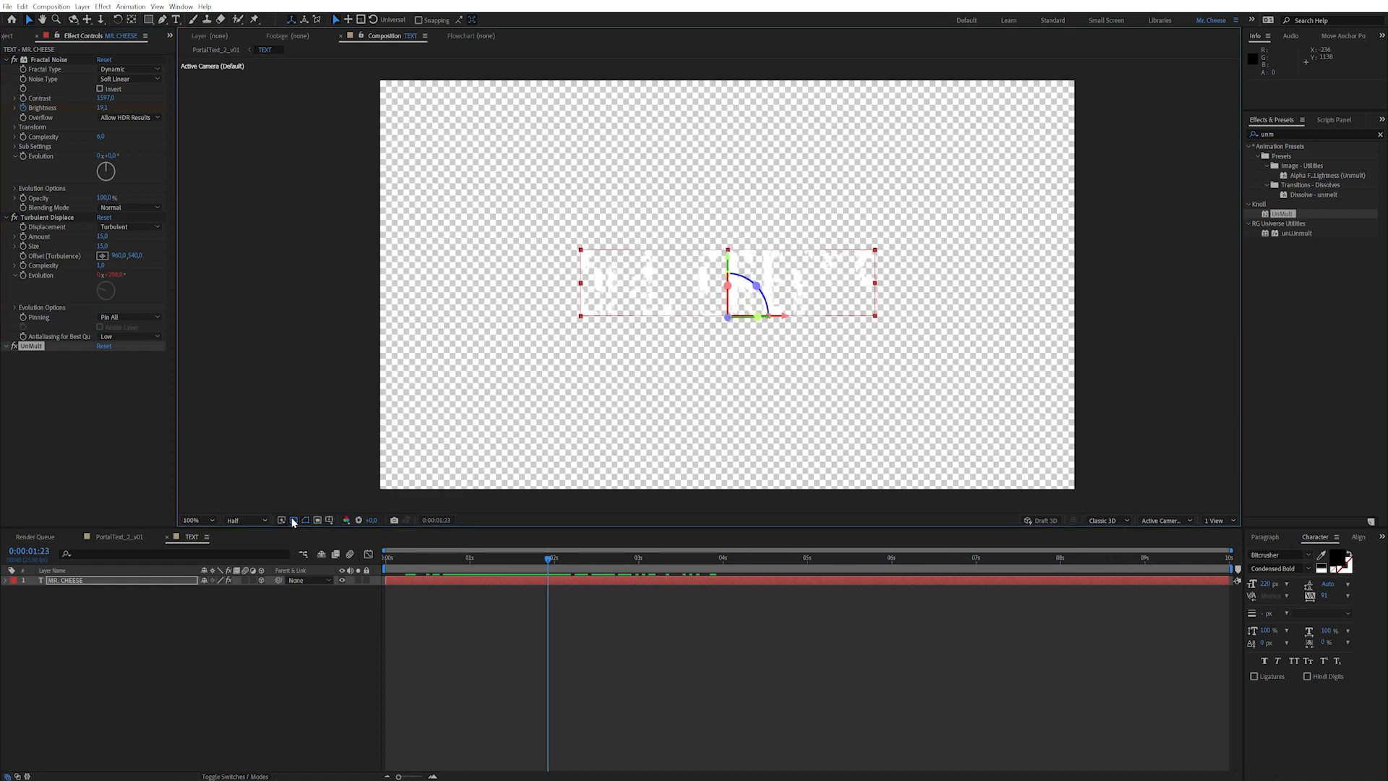
pyautogui.click(294, 520)
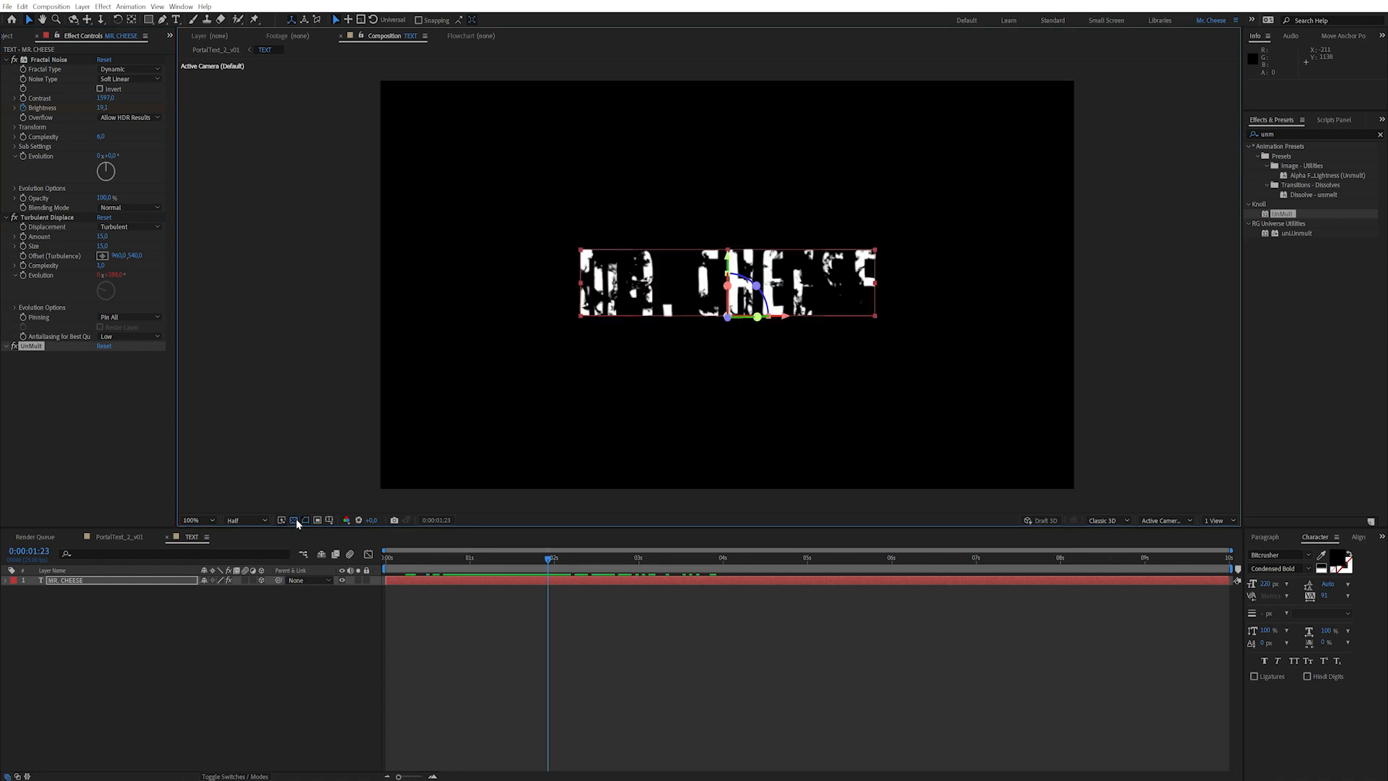
pyautogui.click(296, 518)
pyautogui.moveTo(547, 558); pyautogui.dragTo(618, 558)
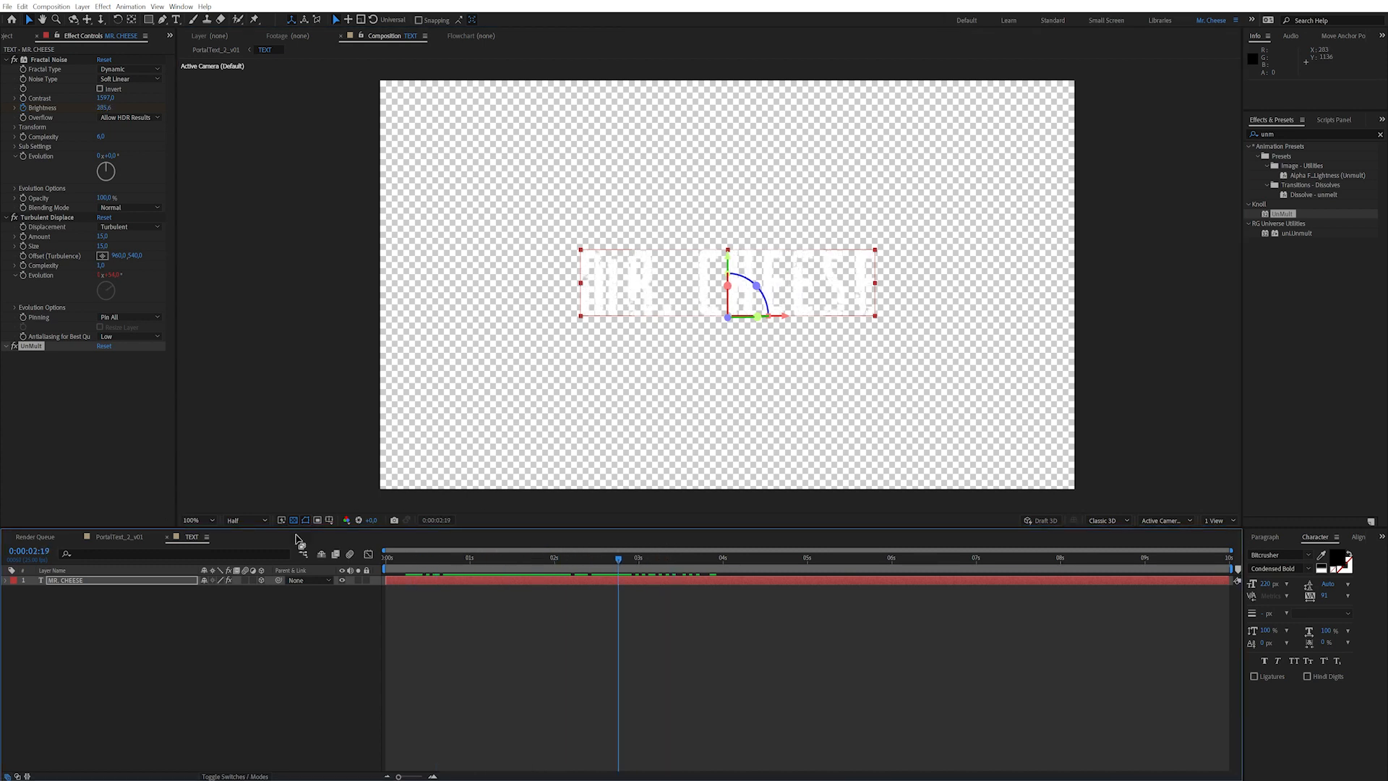
pyautogui.click(293, 521)
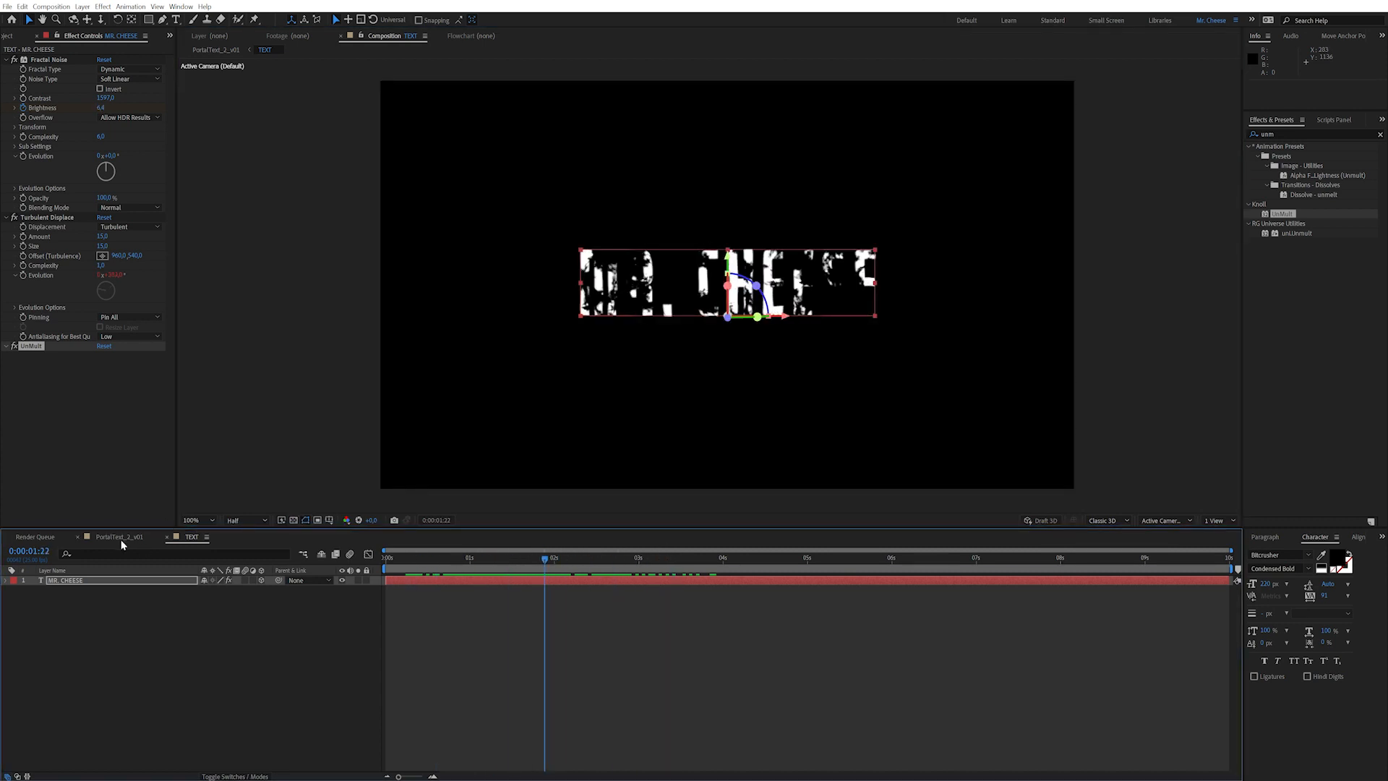
# Step: Preview the text reveal in the PortalTest_2_v01 composition and briefly solo the bottommost TEXT layer
pyautogui.click(134, 536)
pyautogui.moveTo(556, 558); pyautogui.dragTo(800, 576)
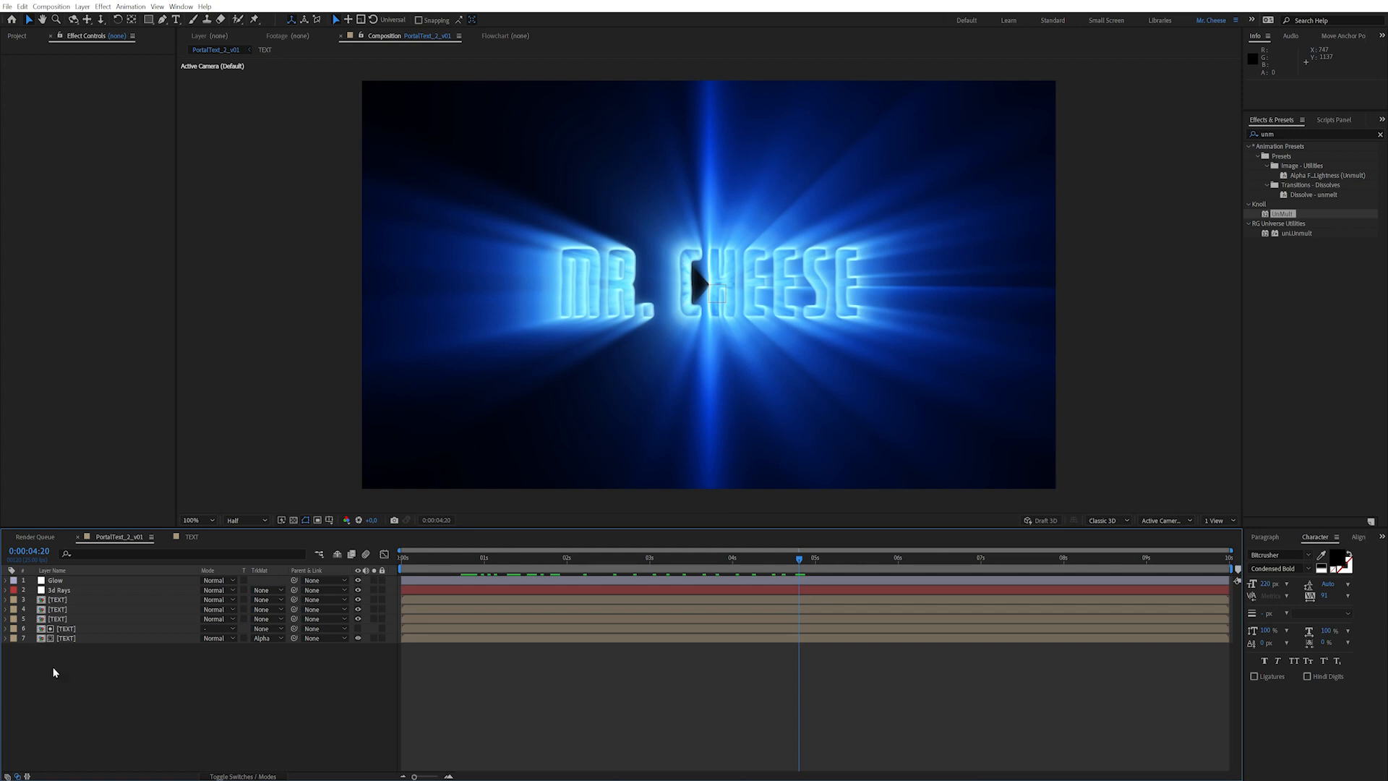
pyautogui.click(79, 639)
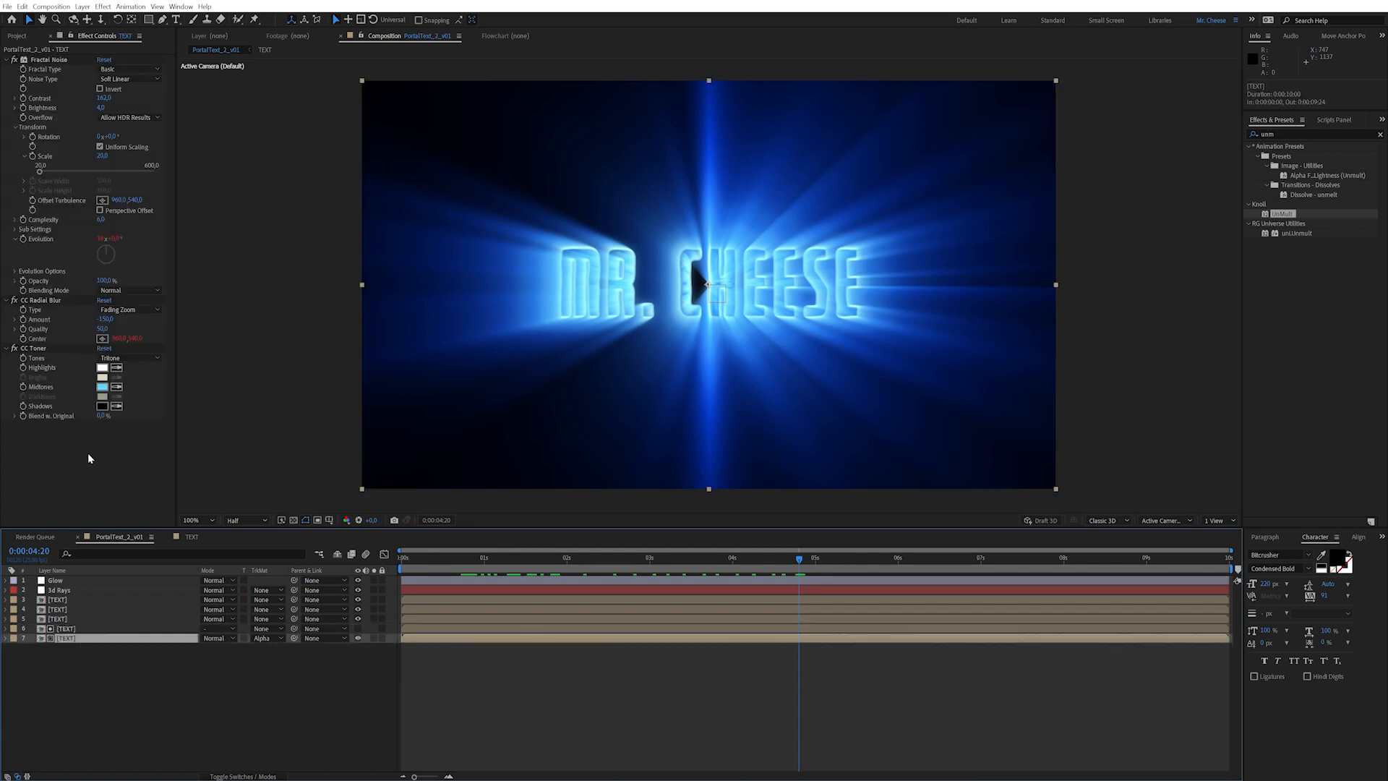
pyautogui.click(373, 637)
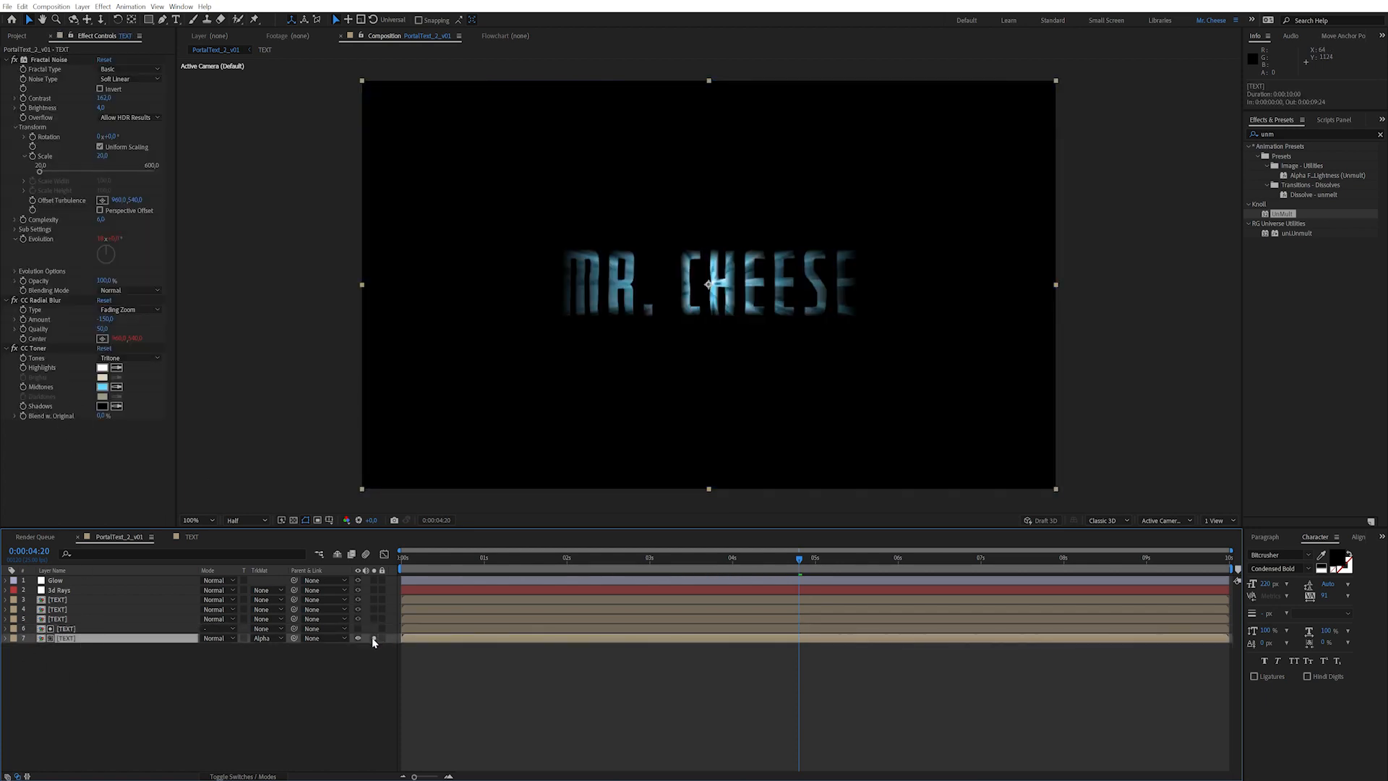
pyautogui.click(374, 638)
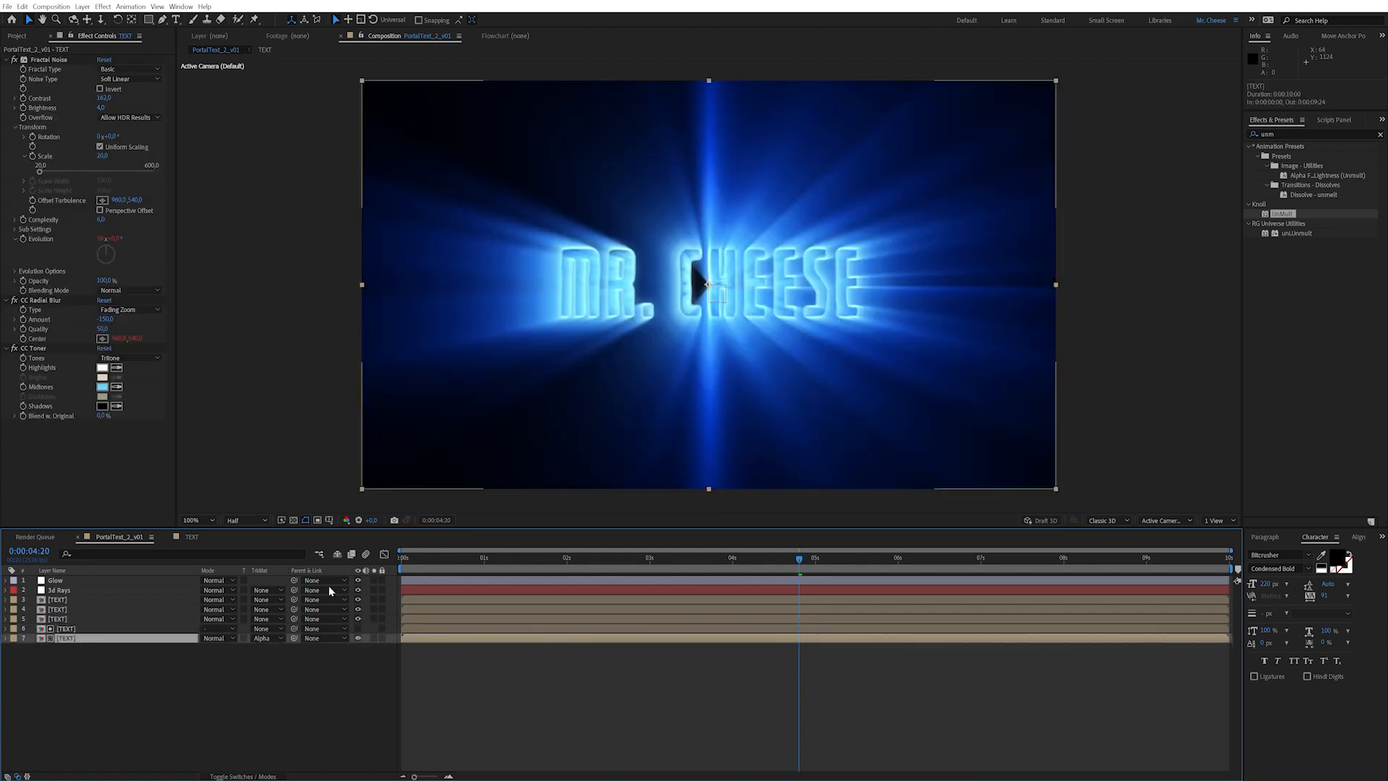
# Step: Apply Curves to the bottommost TEXT layer and place it above CC Toner
pyautogui.click(1295, 133)
pyautogui.write('curv')
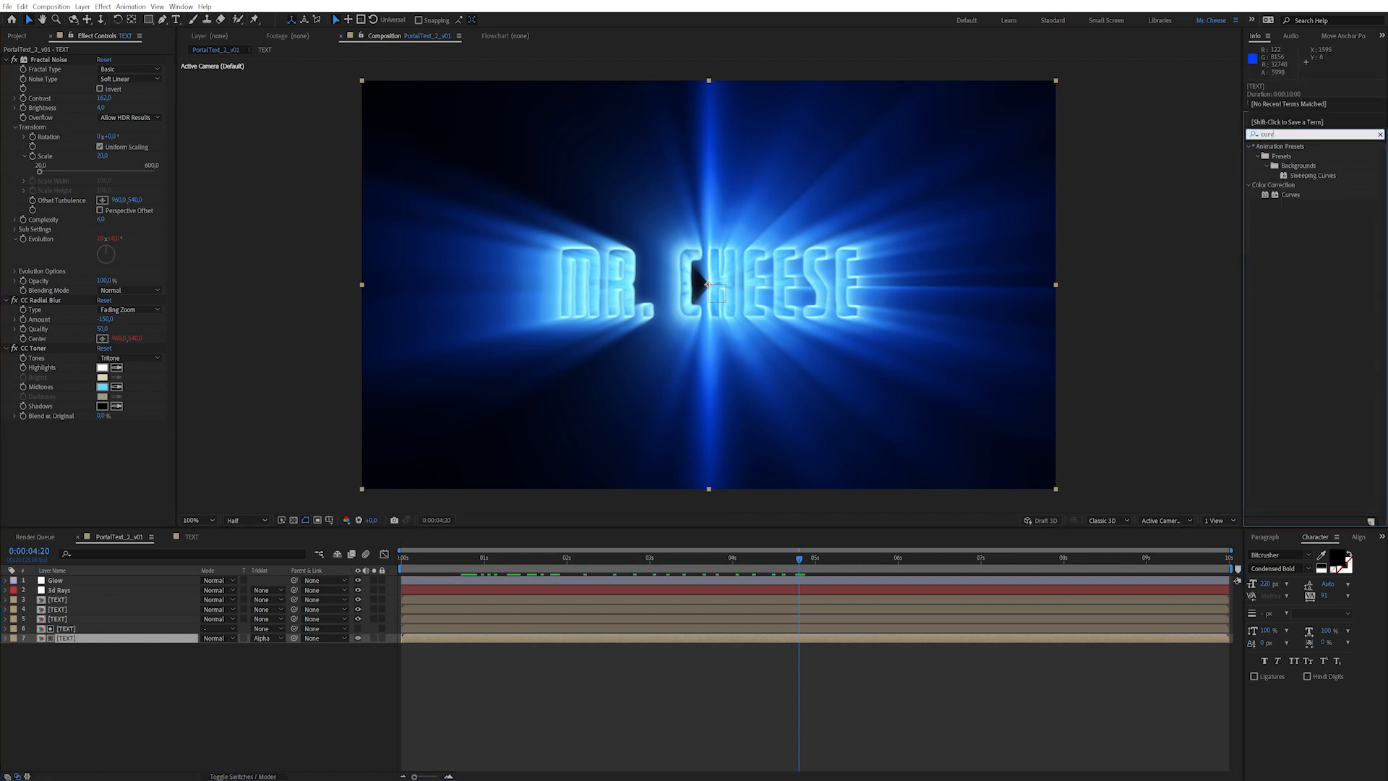
pyautogui.click(1291, 195)
pyautogui.doubleClick(1291, 195)
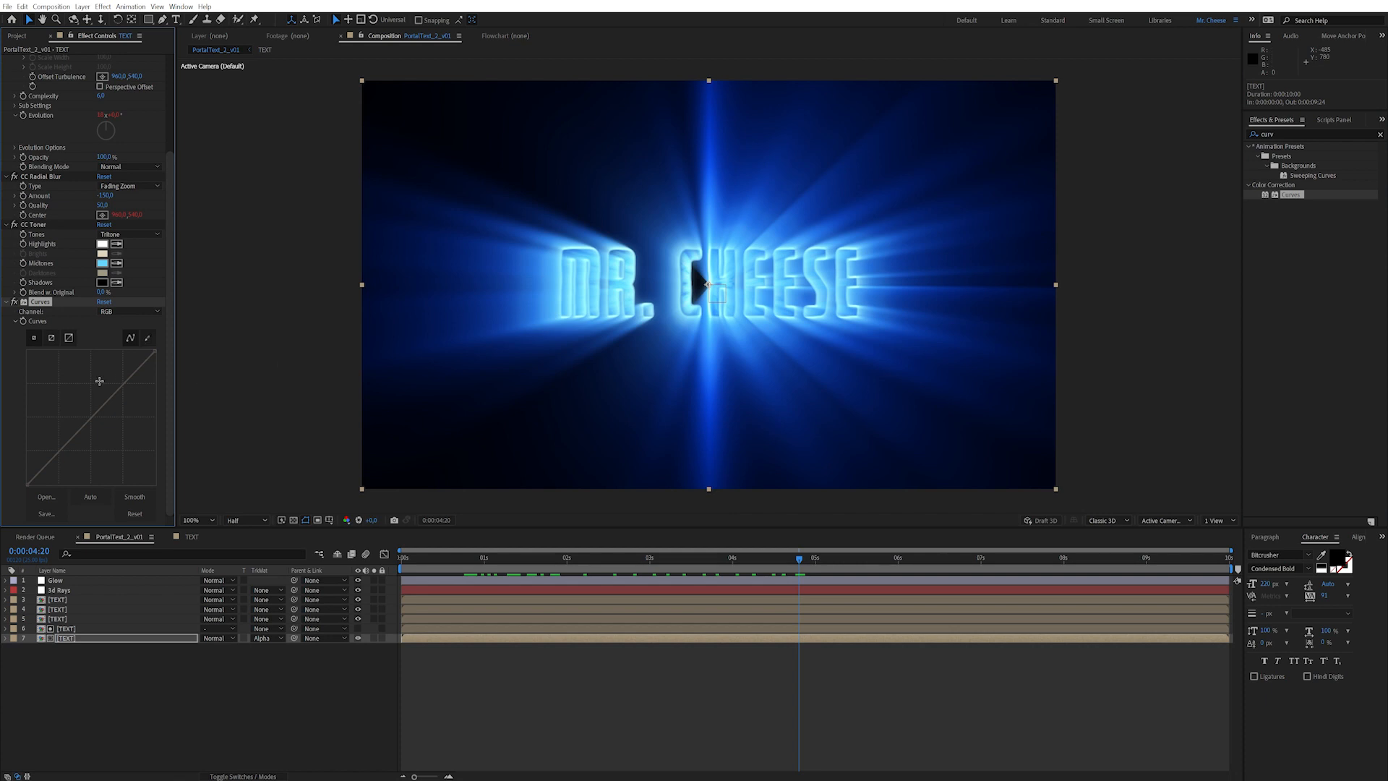
pyautogui.moveTo(39, 306); pyautogui.dragTo(36, 221)
# Step: Shape the Curves effect into contrast-boosting S-curves for the RGB and Alpha channels
pyautogui.moveTo(125, 309); pyautogui.dragTo(121, 294)
pyautogui.click(64, 374)
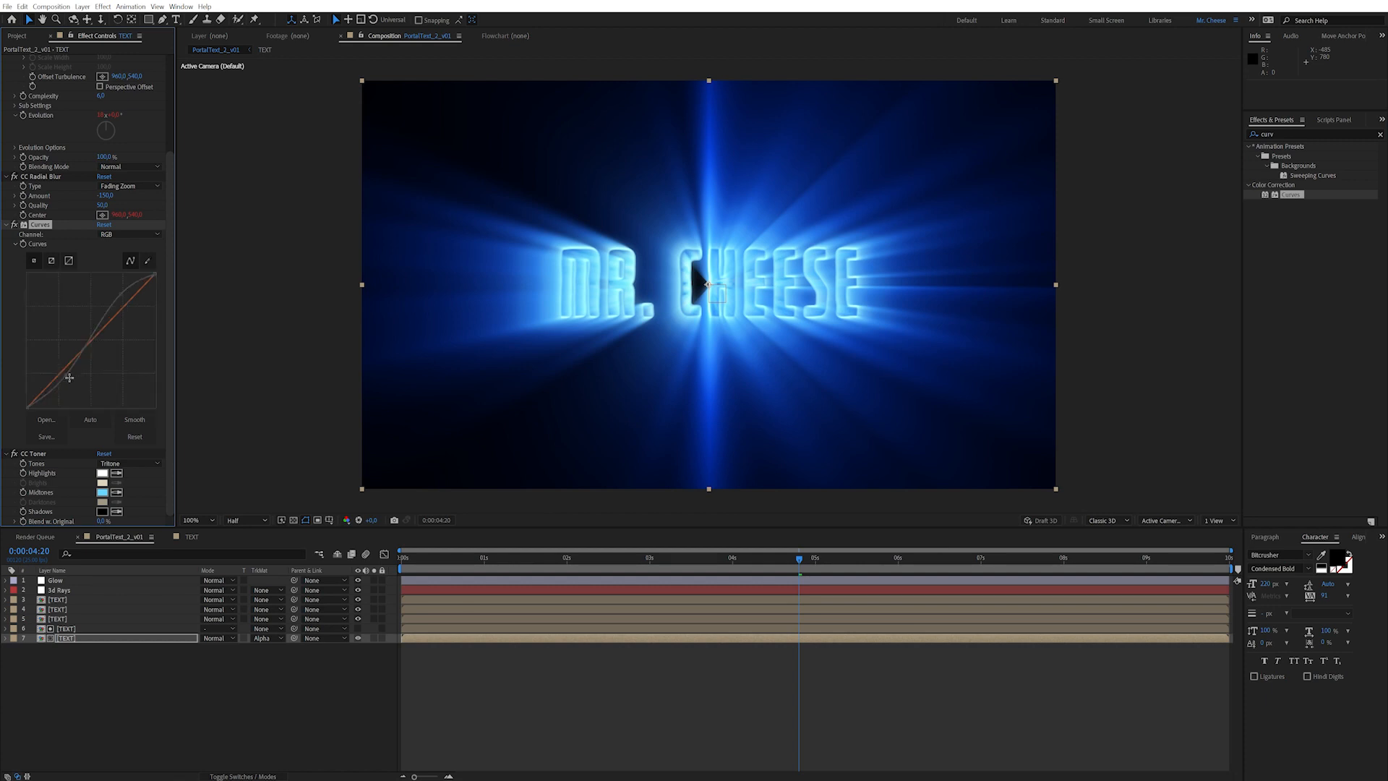
pyautogui.moveTo(67, 381); pyautogui.dragTo(76, 373)
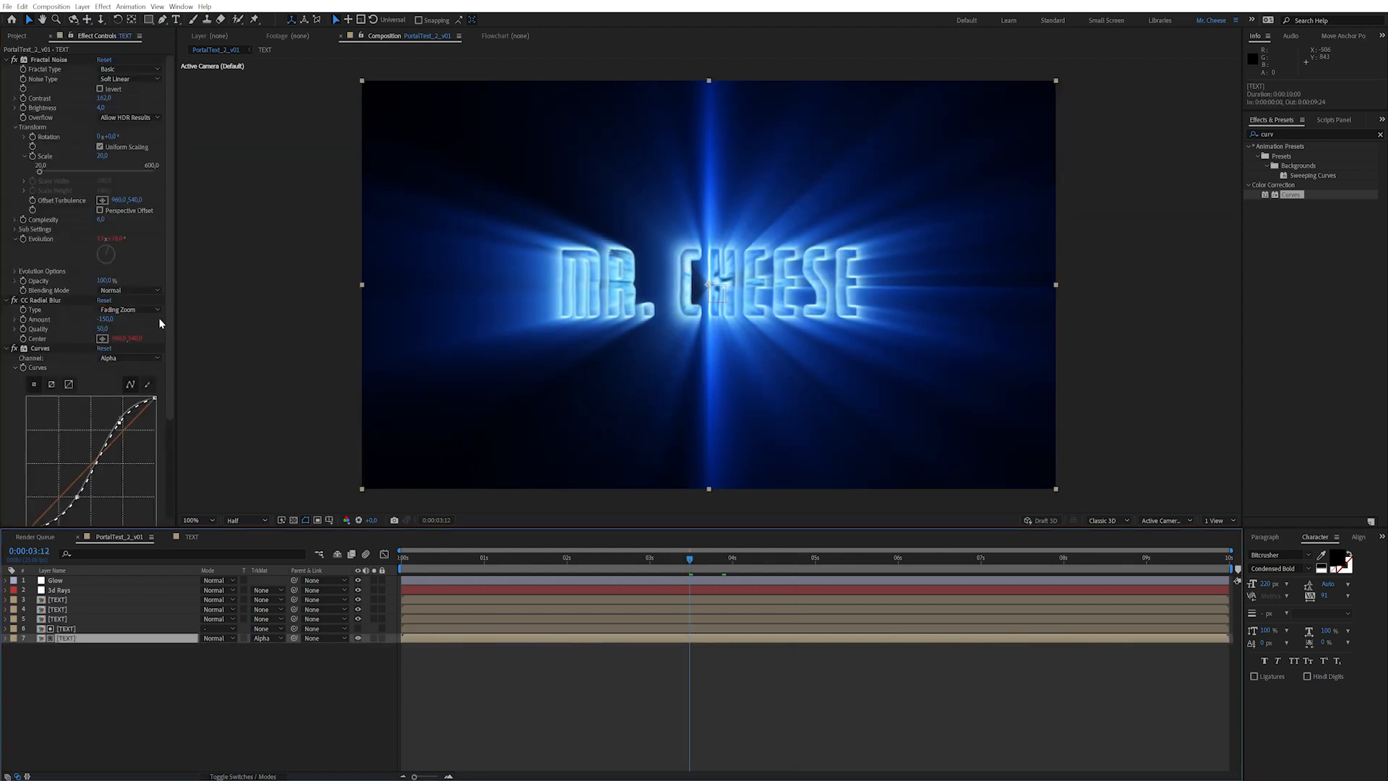
# Step: Replace CC Toner on the bottommost TEXT layer with the Tint effect
pyautogui.moveTo(167, 344); pyautogui.dragTo(167, 439)
pyautogui.click(39, 456)
pyautogui.press('Delete')
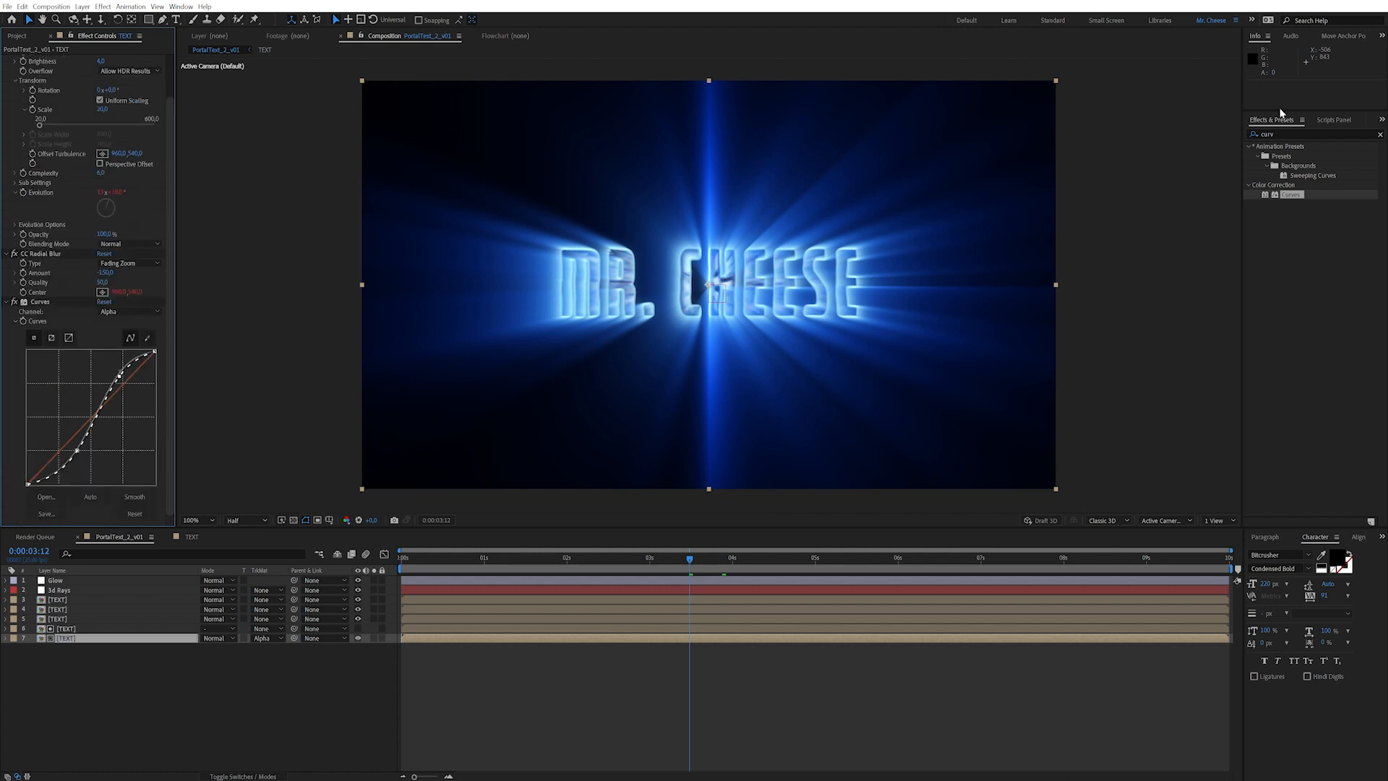
pyautogui.click(1271, 134)
pyautogui.doubleClick(1267, 134)
pyautogui.write('t')
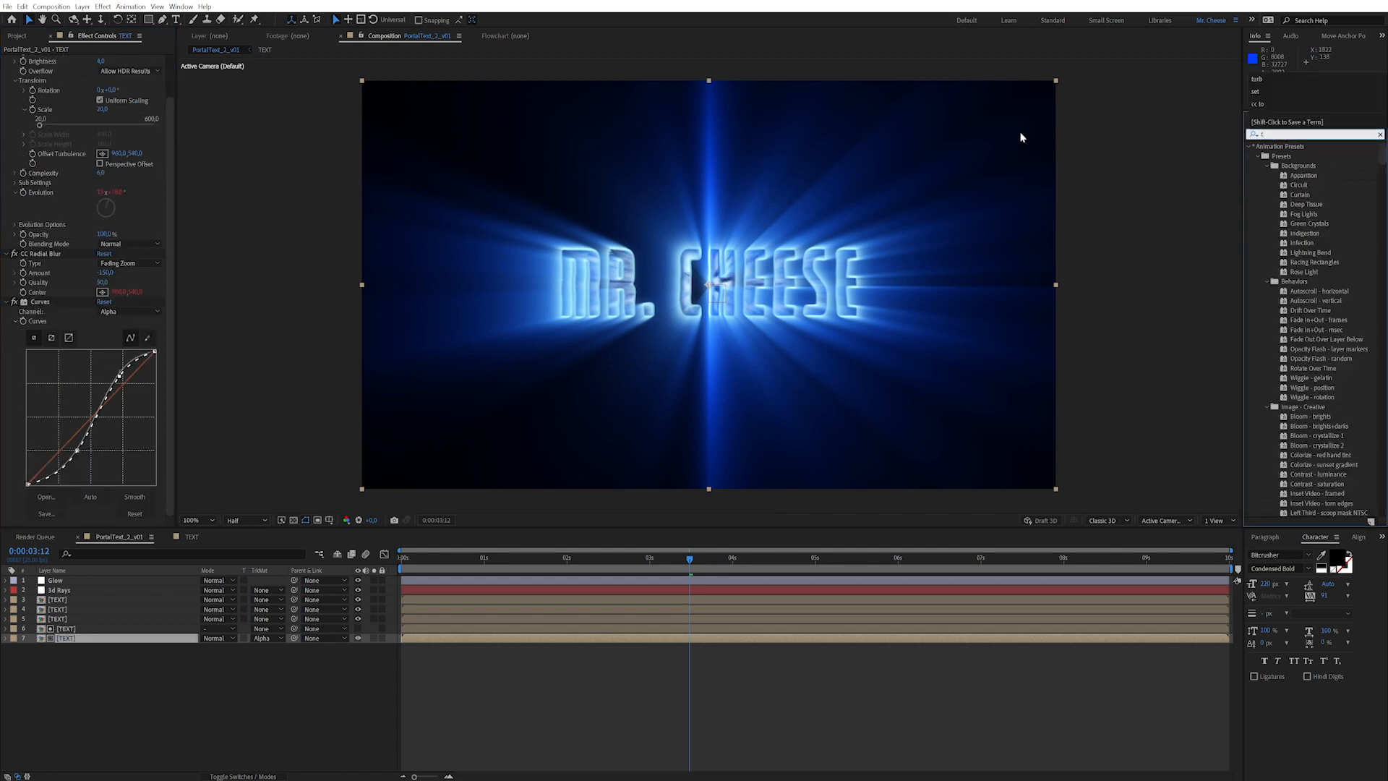
pyautogui.write('in')
pyautogui.moveTo(1287, 290); pyautogui.dragTo(643, 278)
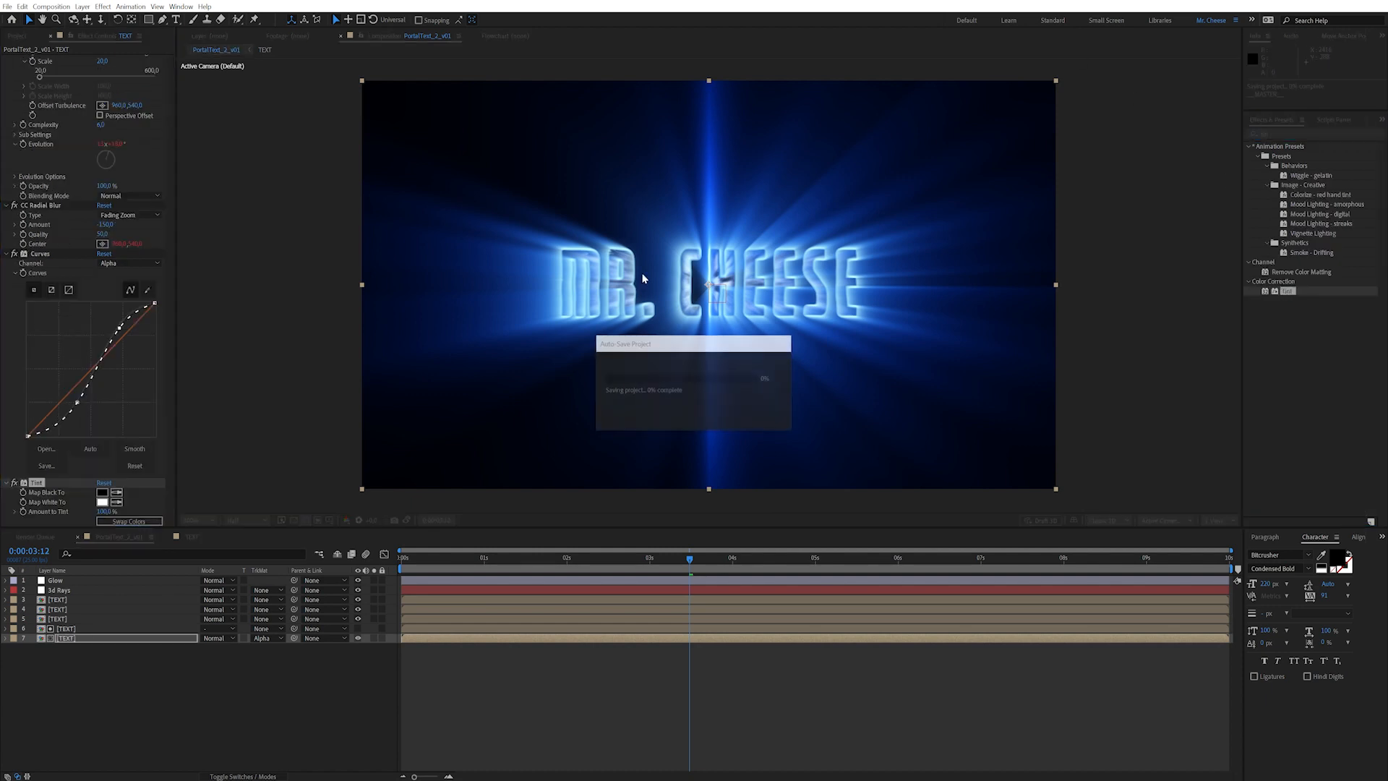
# Step: Set the Tint effect's Map Black To colour on the bottommost TEXT layer to very dark blue 000336
pyautogui.click(101, 492)
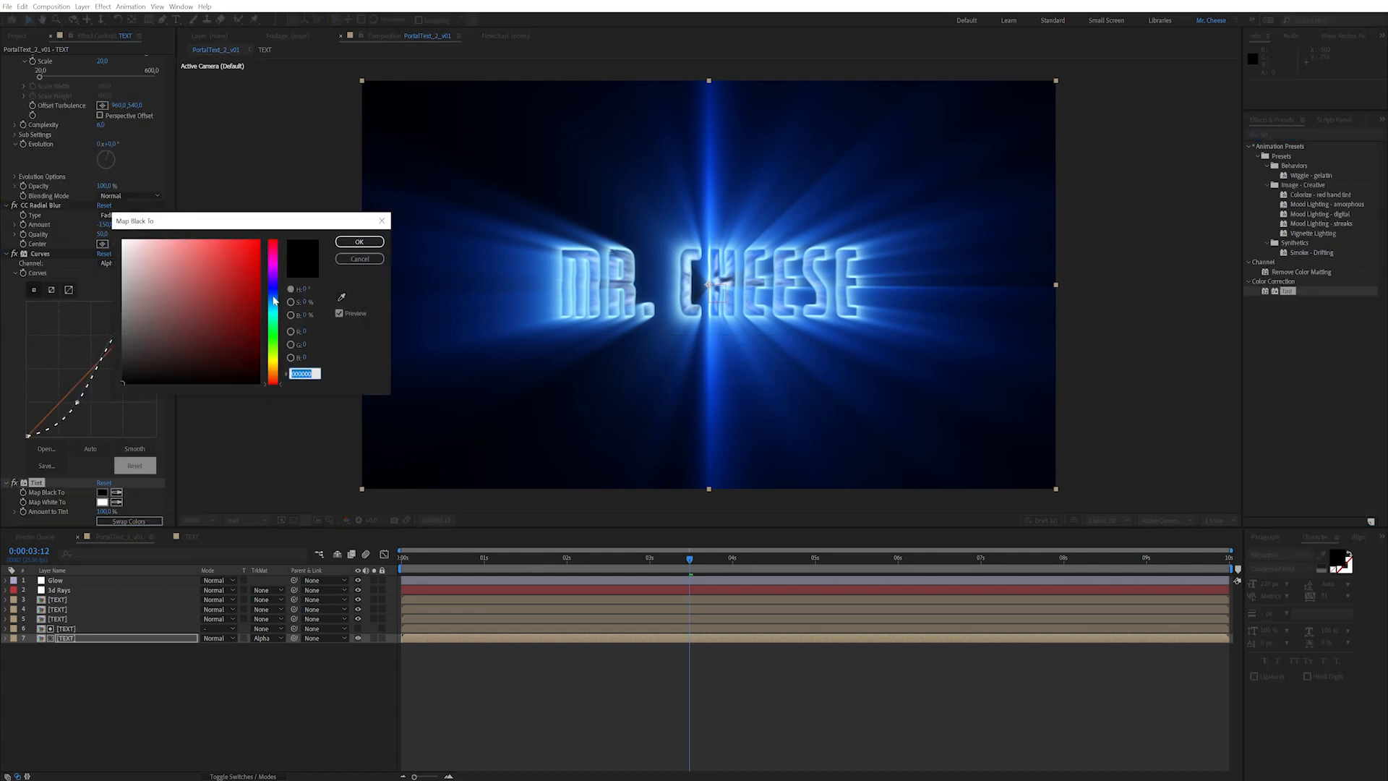
pyautogui.click(274, 288)
pyautogui.moveTo(246, 366); pyautogui.dragTo(269, 359)
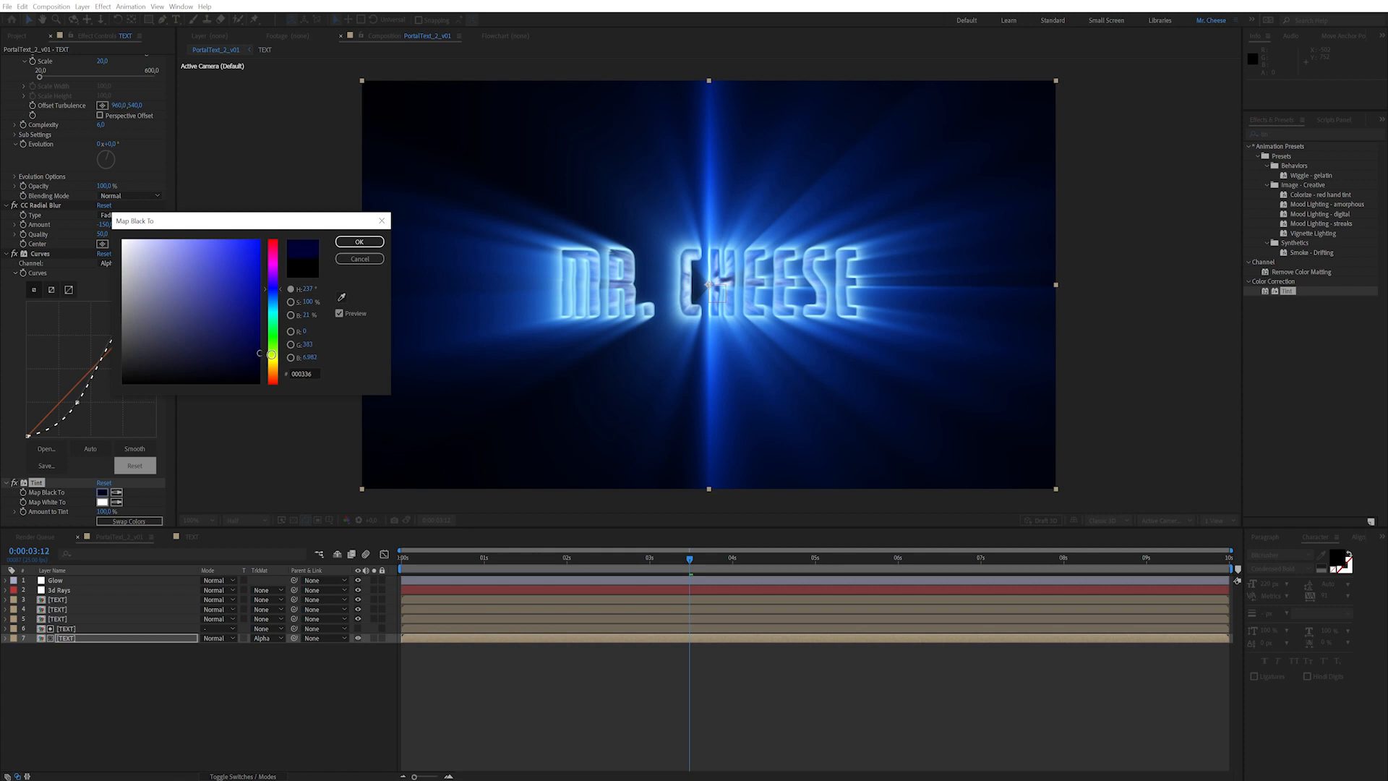
pyautogui.click(359, 241)
# Step: Set the Tint effect's Map White To colour to light blue 7CE0FF
pyautogui.click(102, 501)
pyautogui.click(275, 311)
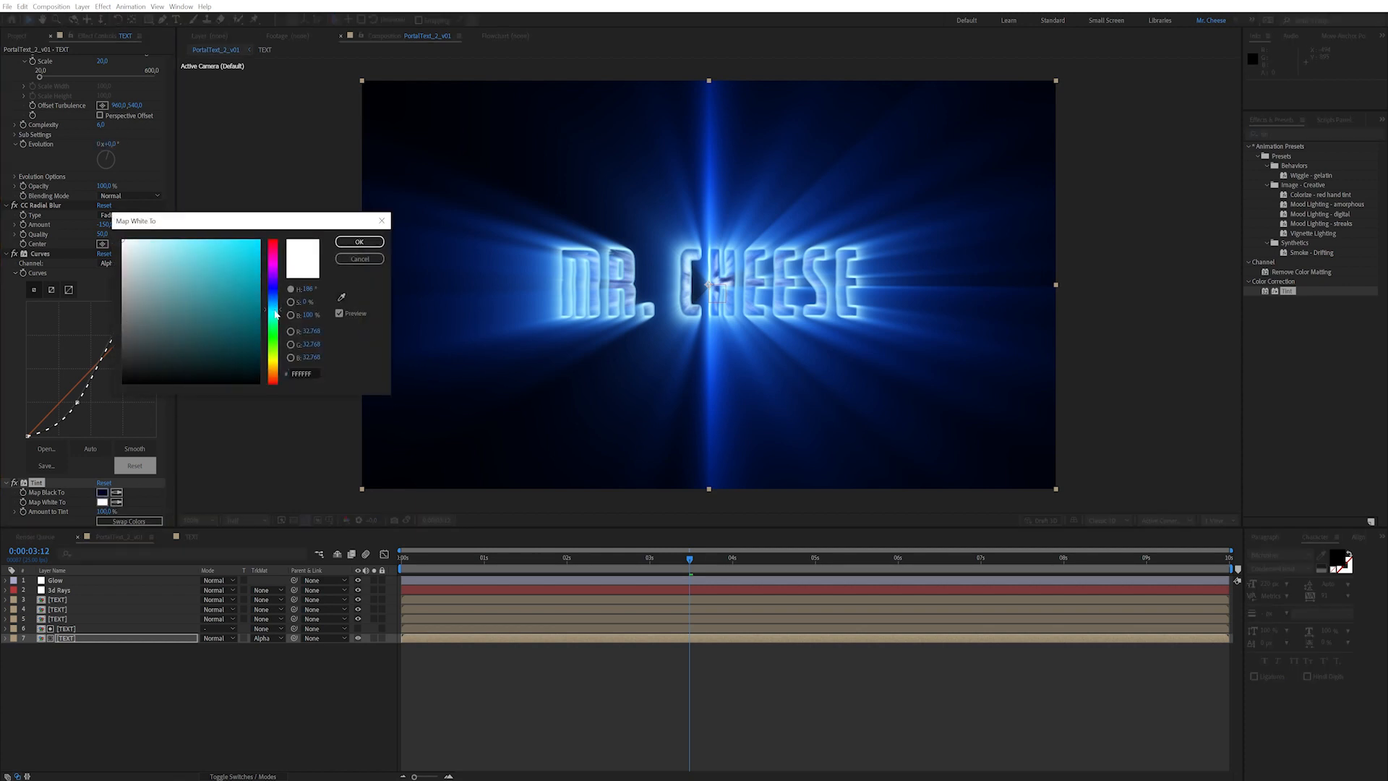
pyautogui.moveTo(276, 313); pyautogui.dragTo(279, 307)
pyautogui.moveTo(249, 249); pyautogui.dragTo(192, 221)
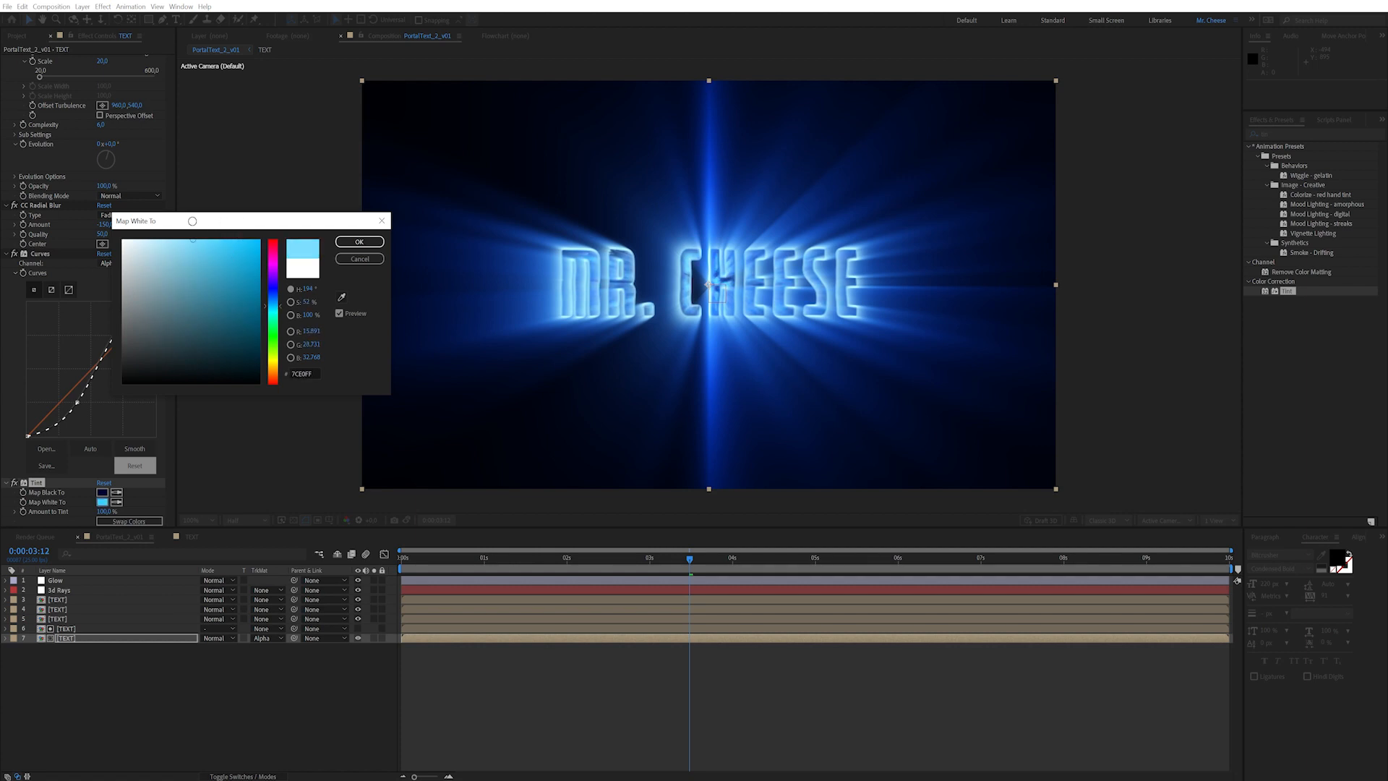
pyautogui.click(360, 242)
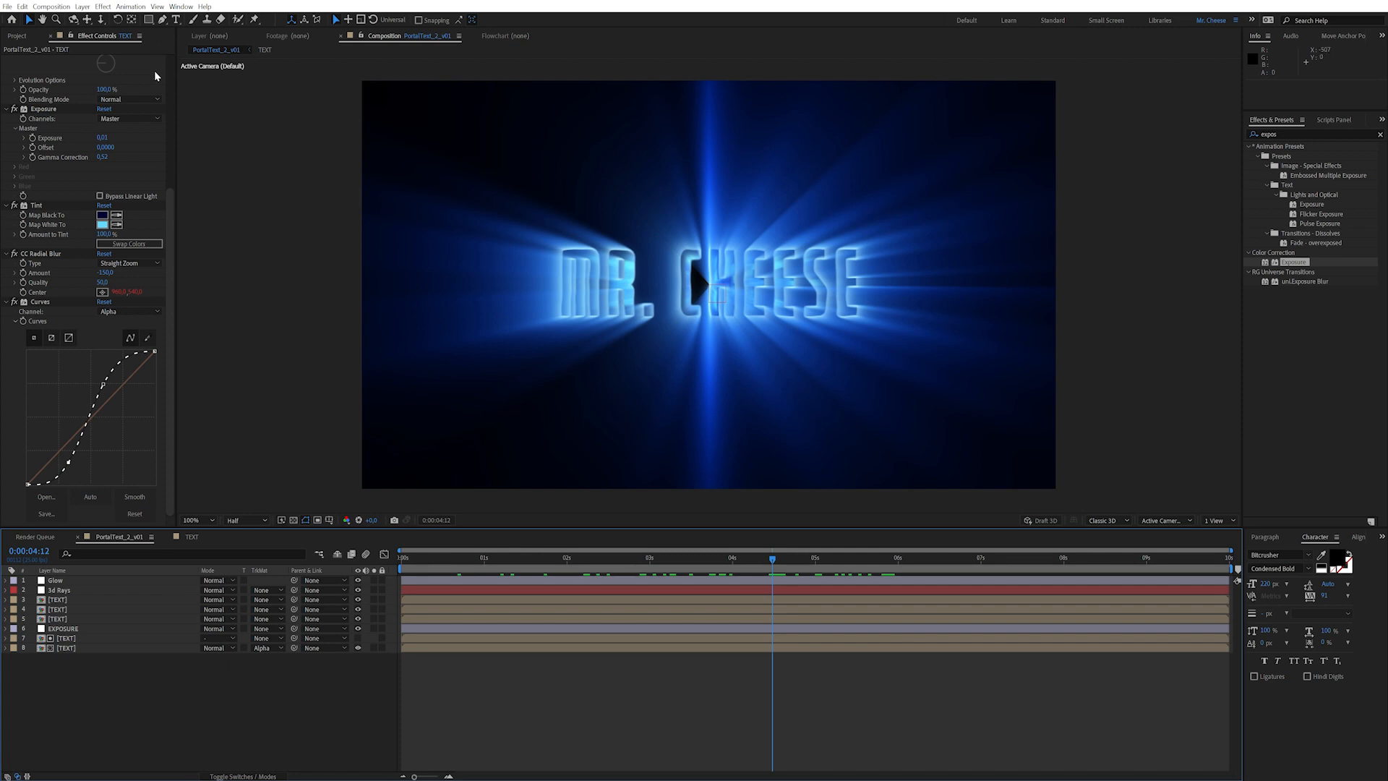
# Step: Create a solid layer called Particles and place it directly above the EXPOSURE layer
pyautogui.click(83, 7)
pyautogui.moveTo(217, 19)
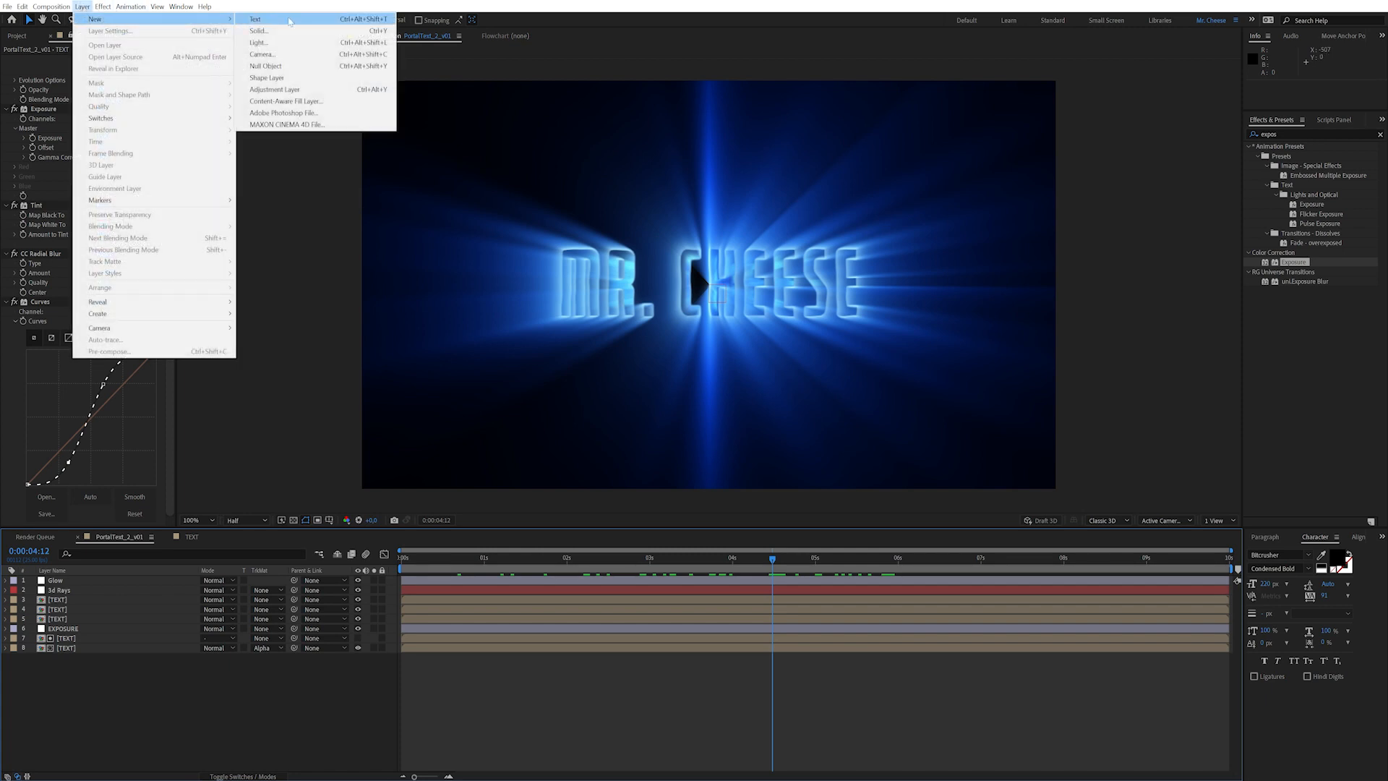
pyautogui.click(258, 30)
pyautogui.write('P')
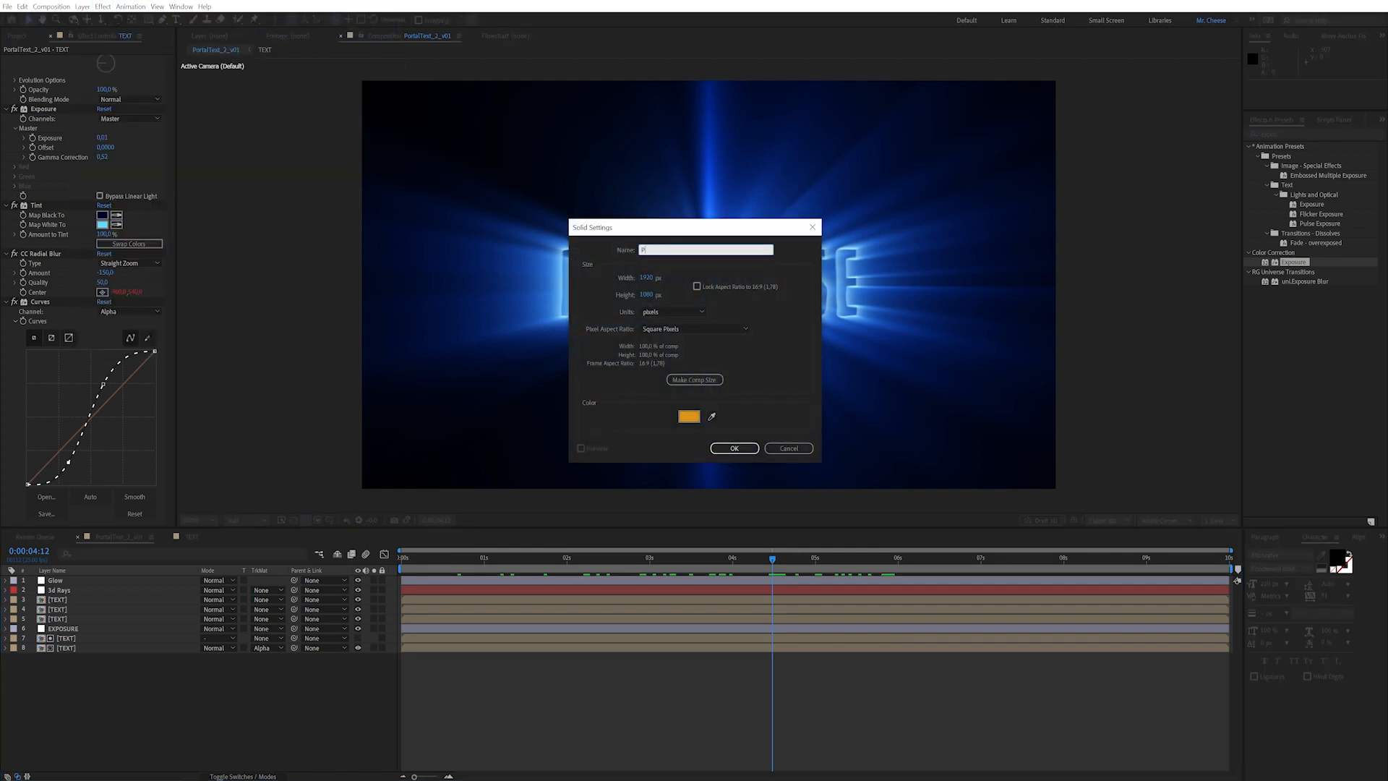
pyautogui.write('articles')
pyautogui.press('Return')
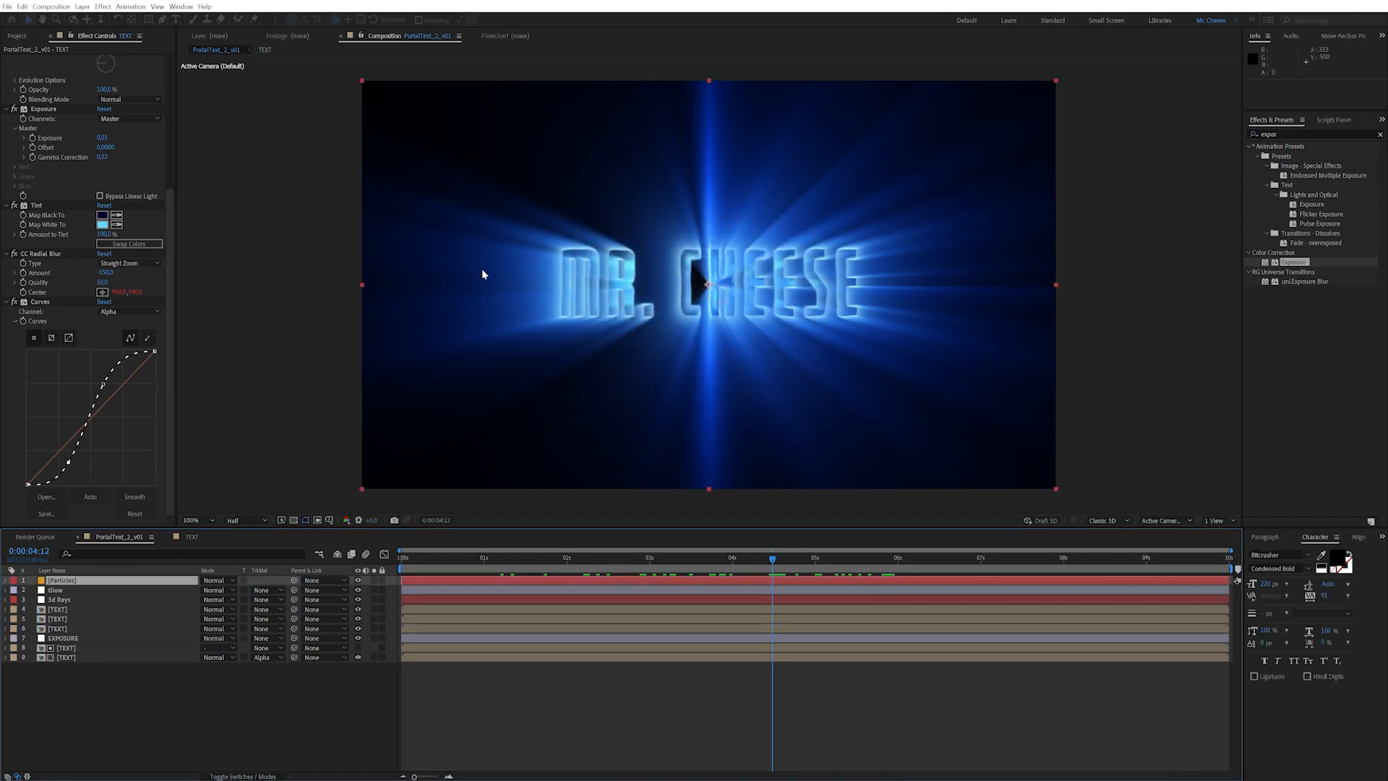
pyautogui.moveTo(117, 584); pyautogui.dragTo(83, 625)
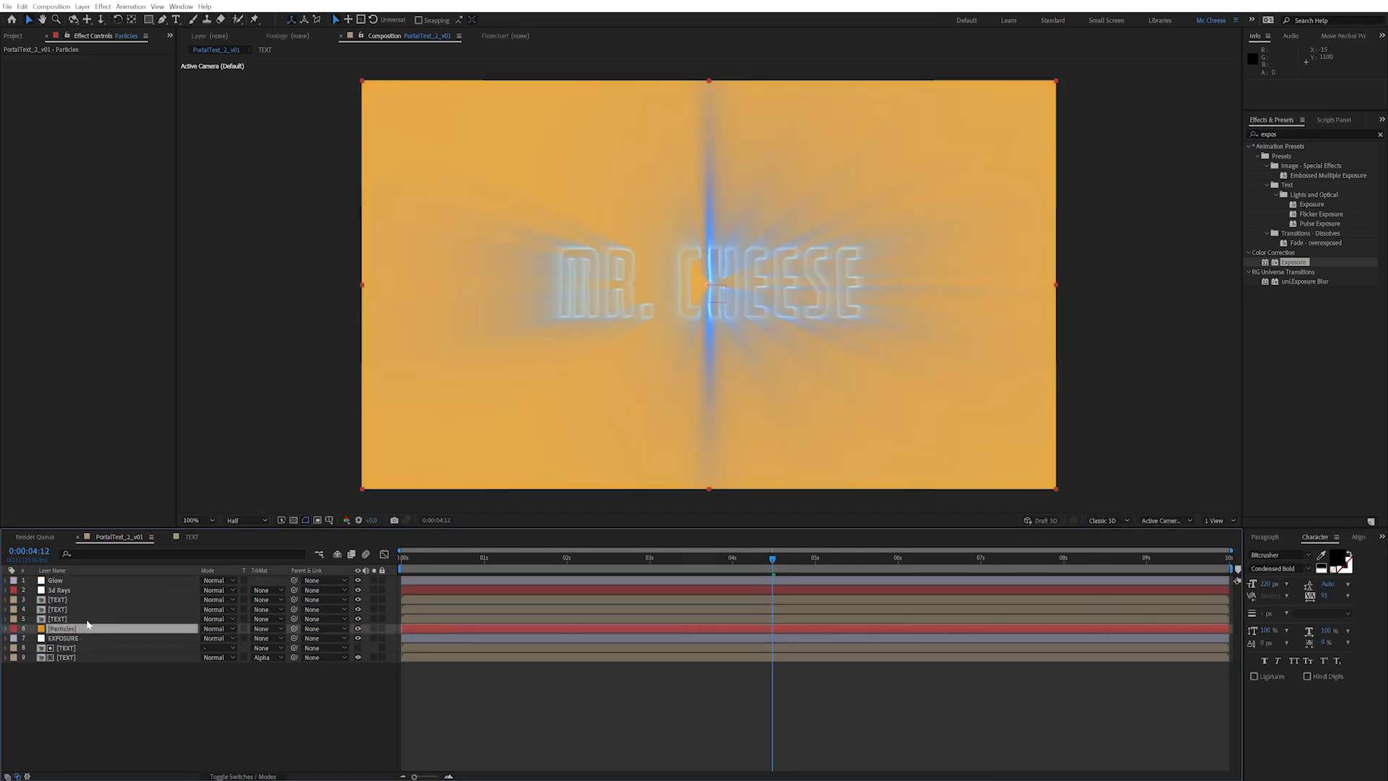
# Step: Find CC Particle World and apply it to the Particles layer
pyautogui.click(1303, 133)
pyautogui.write('part')
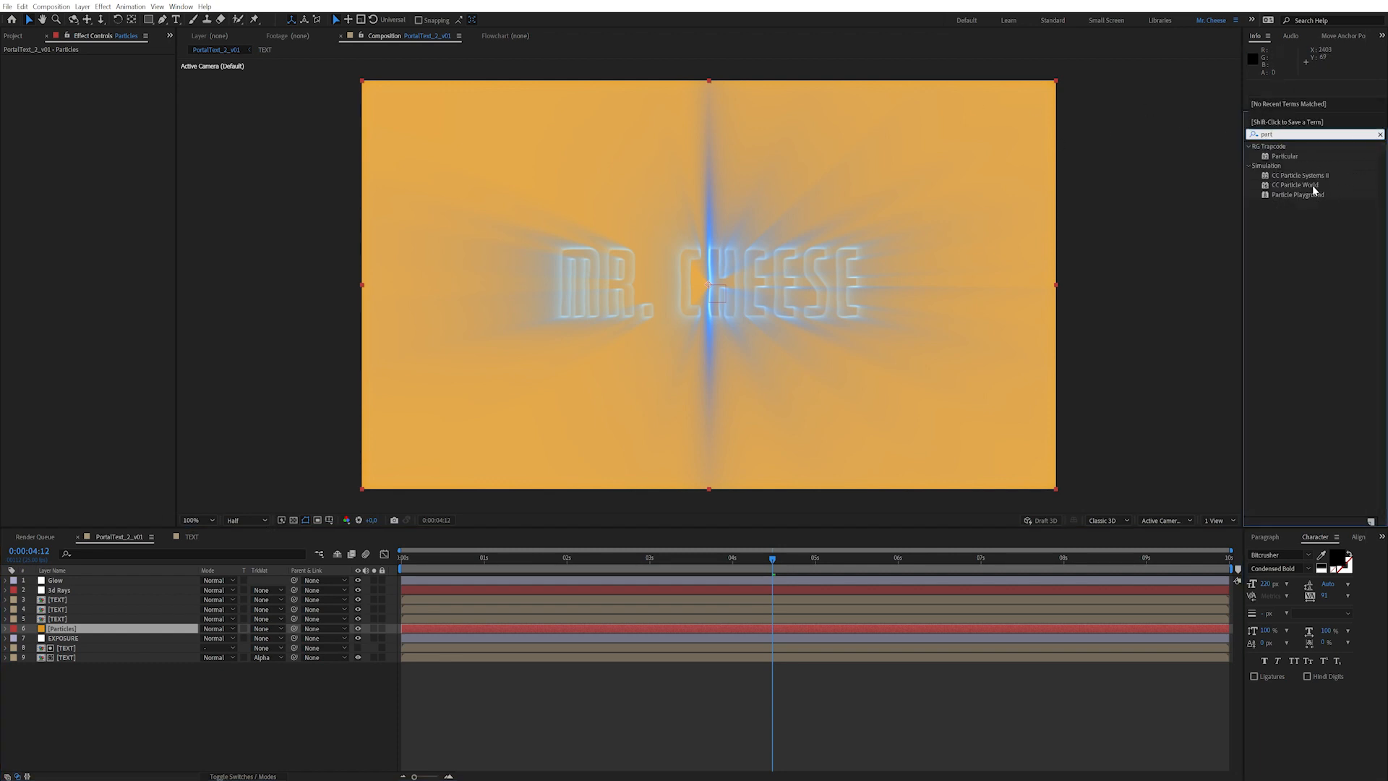
pyautogui.doubleClick(1314, 188)
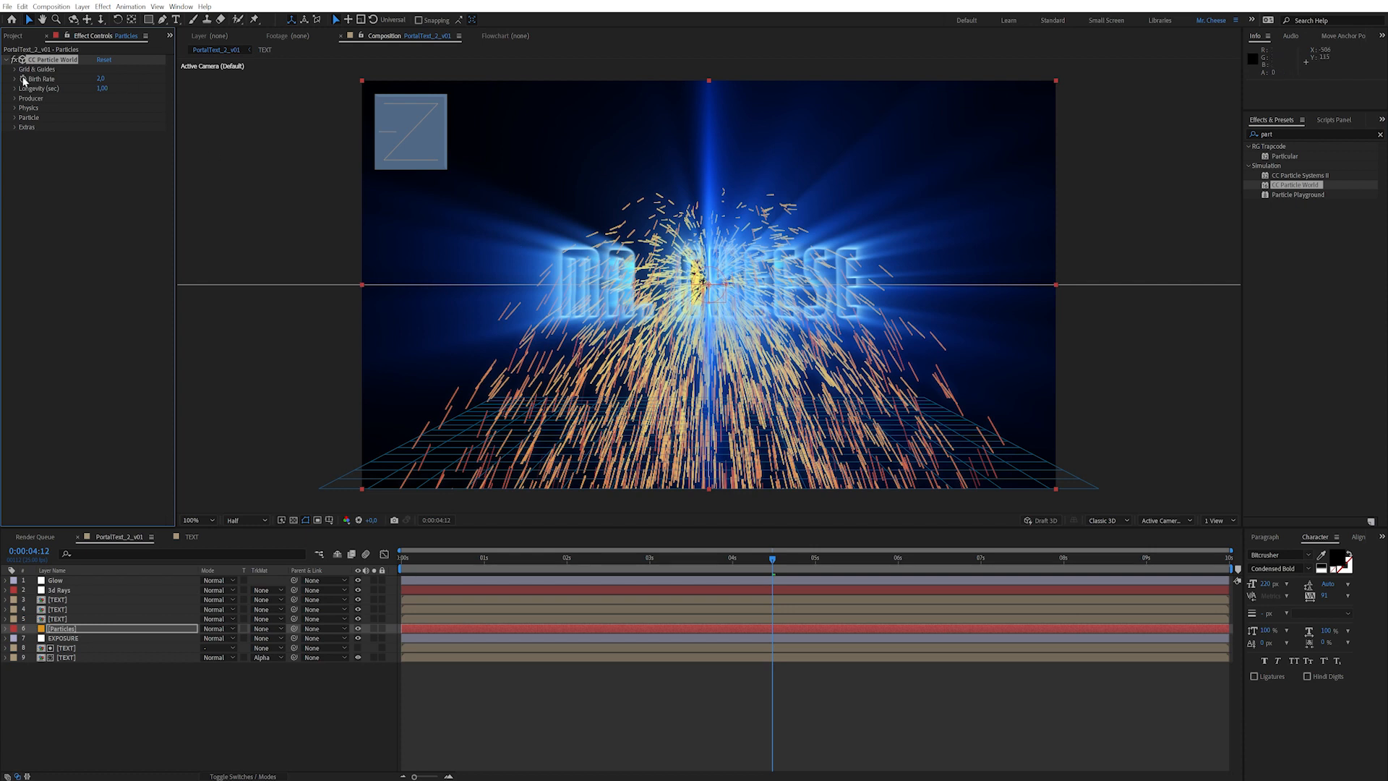
# Step: Turn off the Radius, Motion Path, Grid, Horizon and Axis Box guides of CC Particle World
pyautogui.click(15, 68)
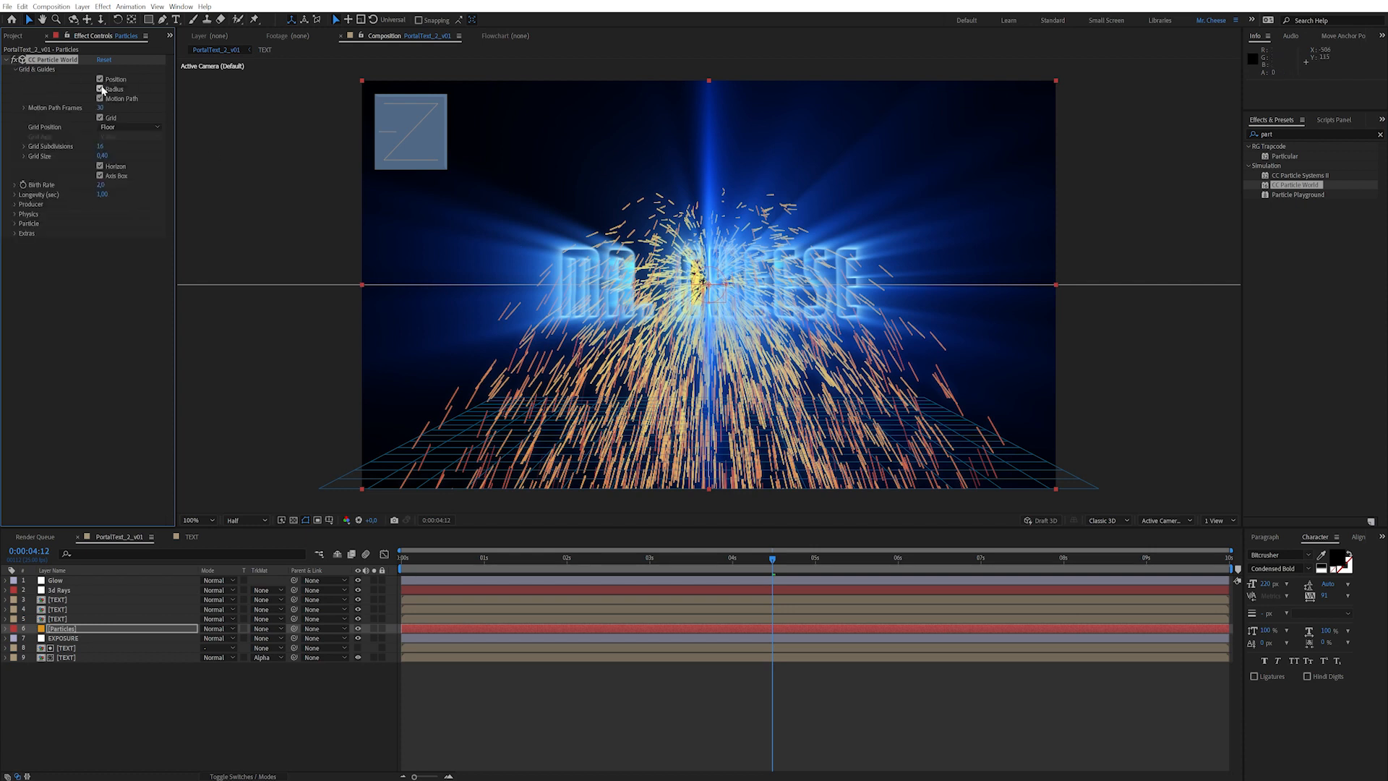
pyautogui.click(99, 98)
pyautogui.click(99, 117)
pyautogui.click(101, 166)
pyautogui.click(101, 175)
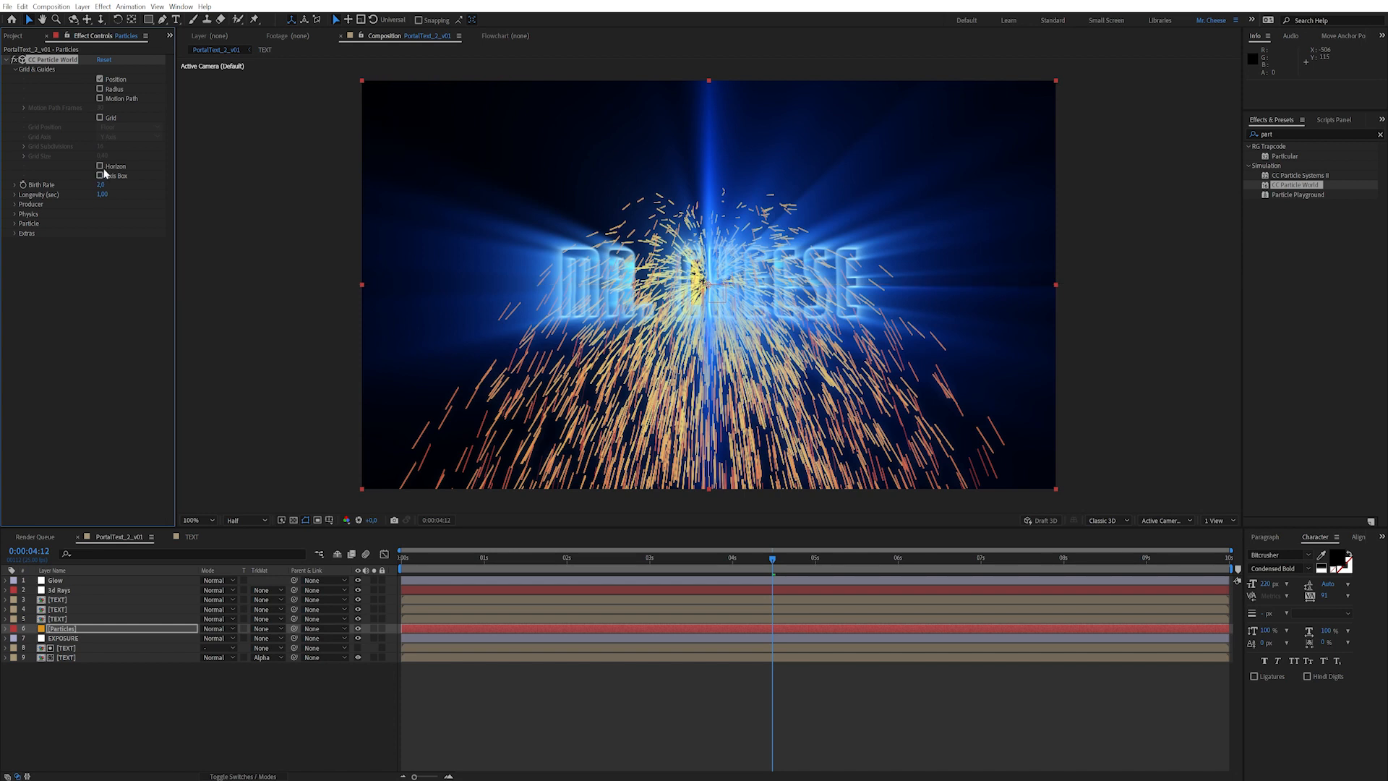
# Step: Push the particle producer back by increasing its Position Z and set the physics animation to Direction Axis
pyautogui.click(16, 204)
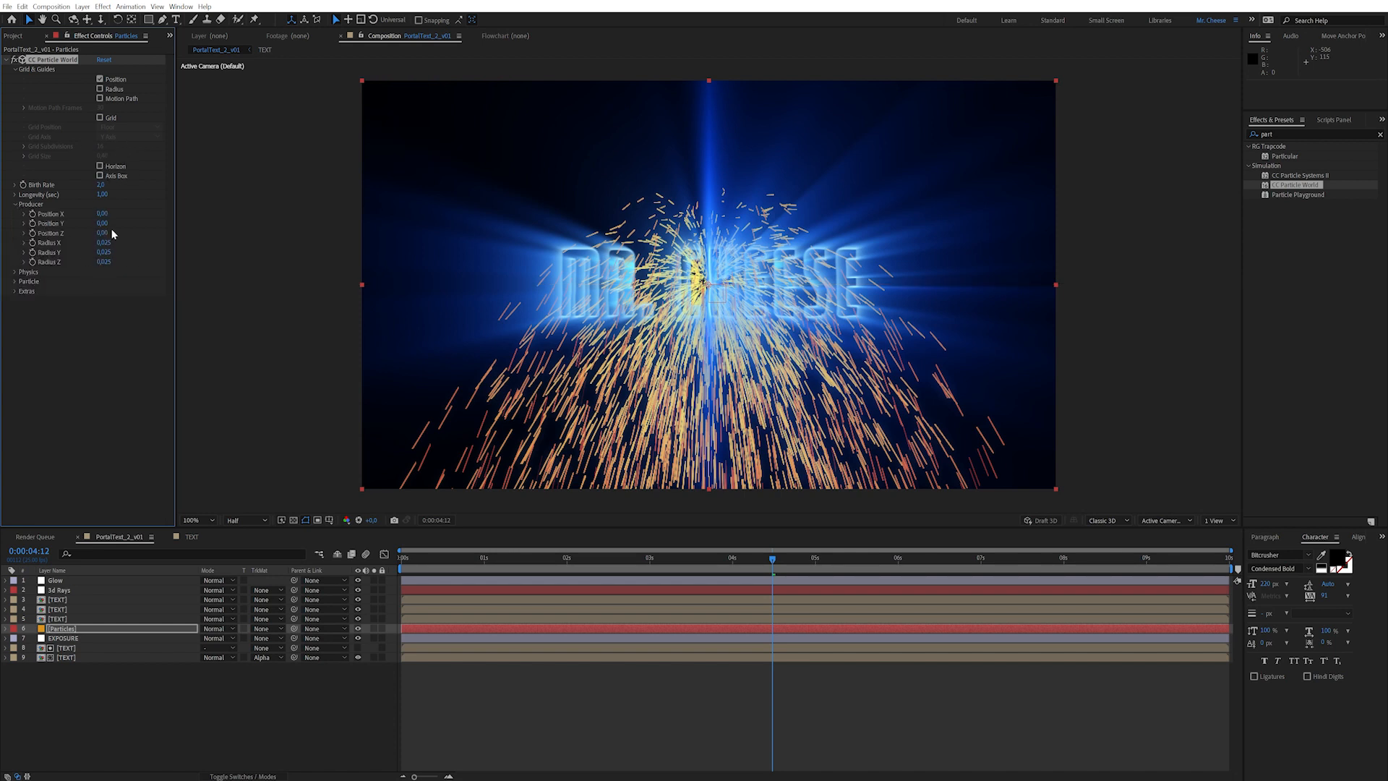
pyautogui.moveTo(103, 233)
pyautogui.mouseDown()
pyautogui.moveTo(342, 178)
pyautogui.moveTo(405, 118)
pyautogui.moveTo(474, 142)
pyautogui.mouseUp()
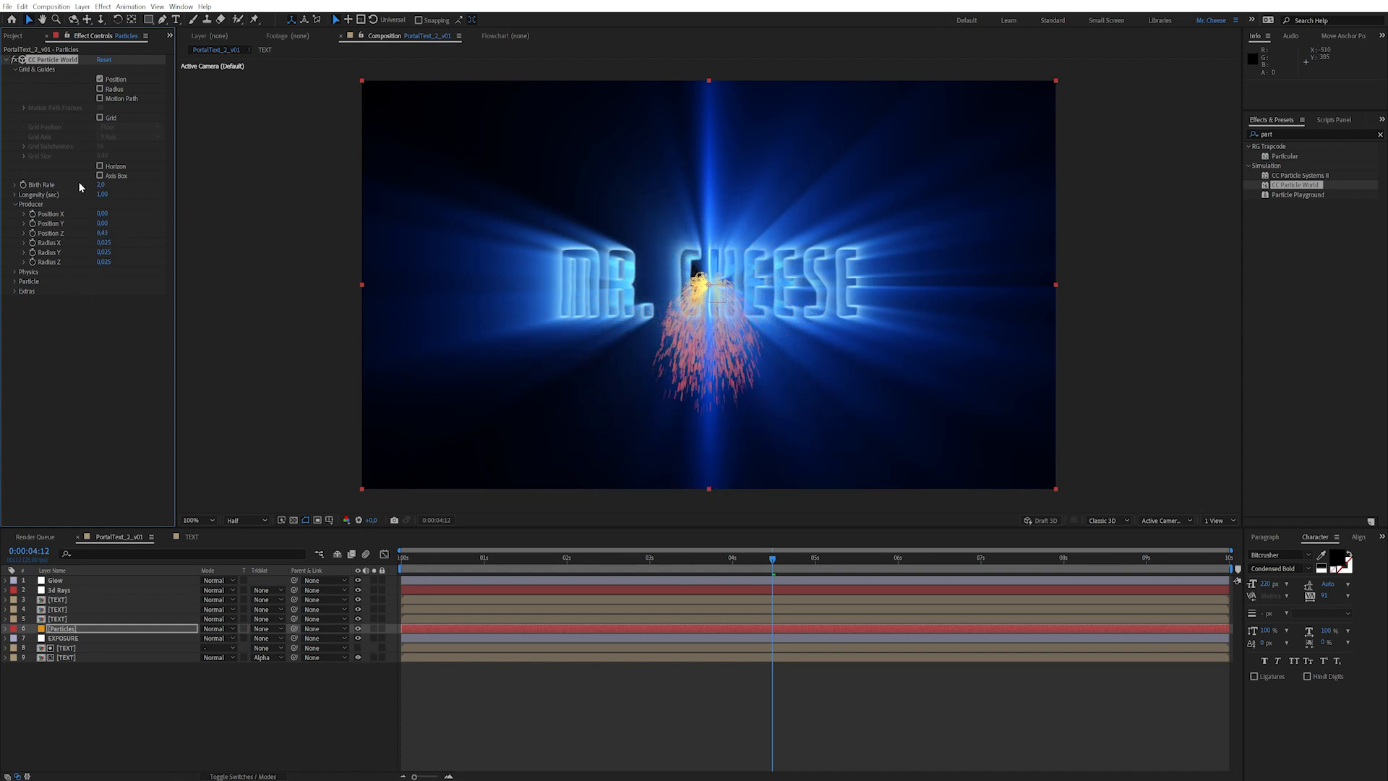
pyautogui.click(15, 272)
pyautogui.click(142, 282)
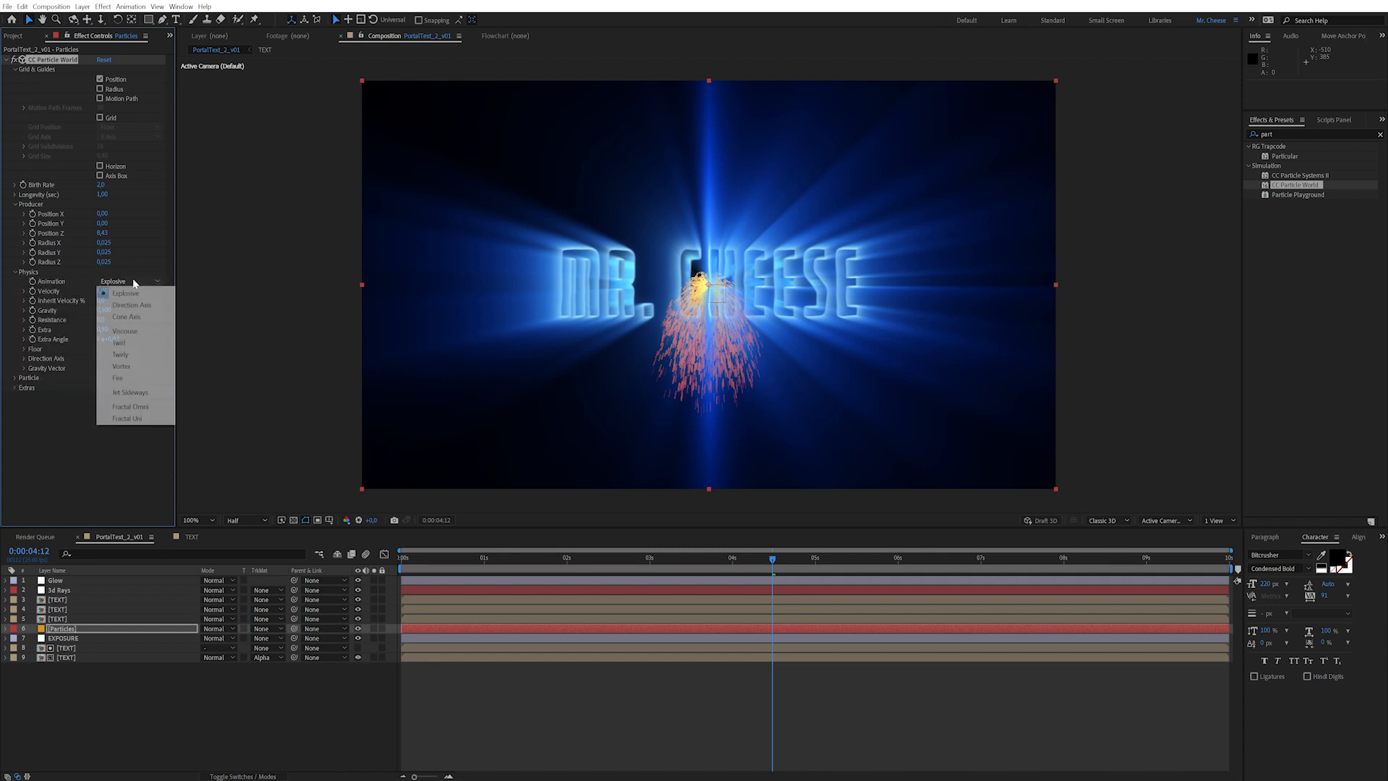
pyautogui.click(141, 305)
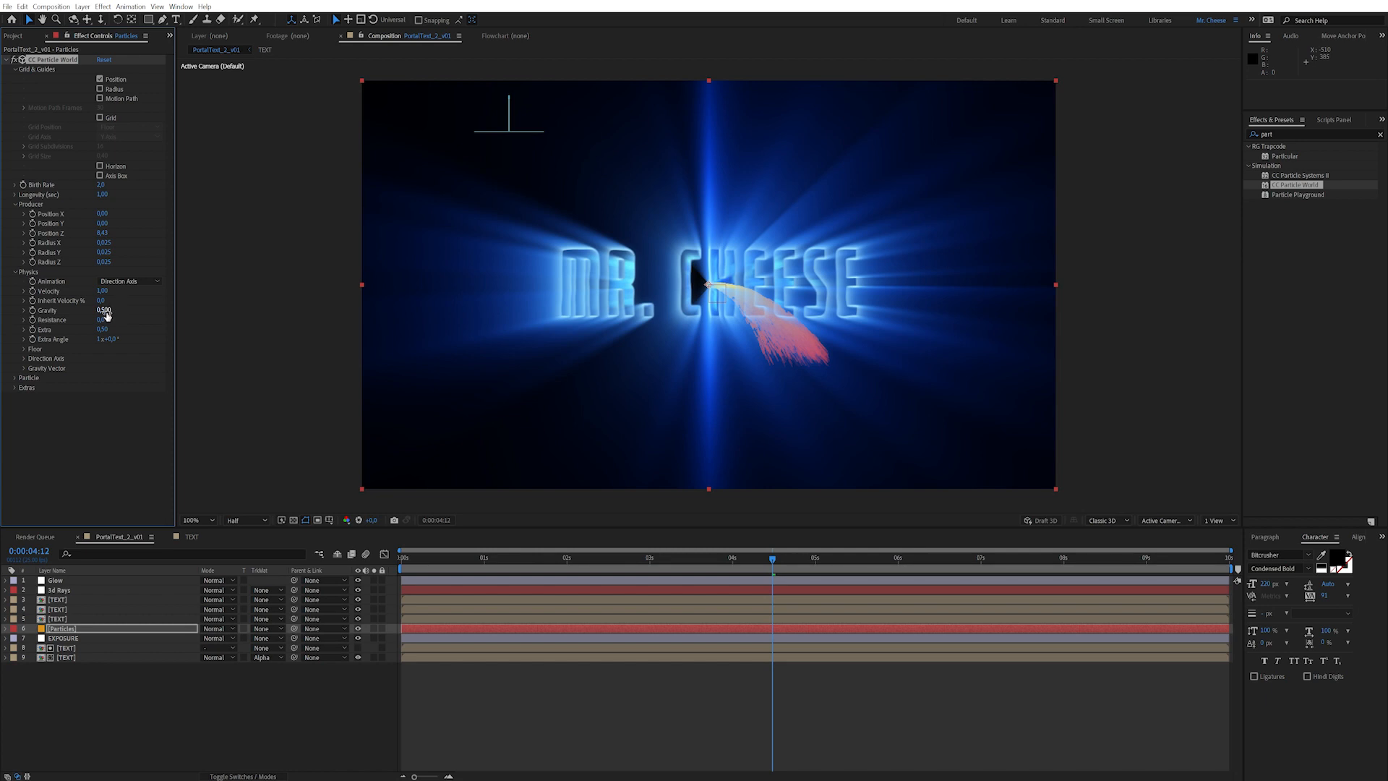
# Step: Set the particles' Gravity to 0 and the Extra Angle to 1x+90°
pyautogui.write('0')
pyautogui.press('Return')
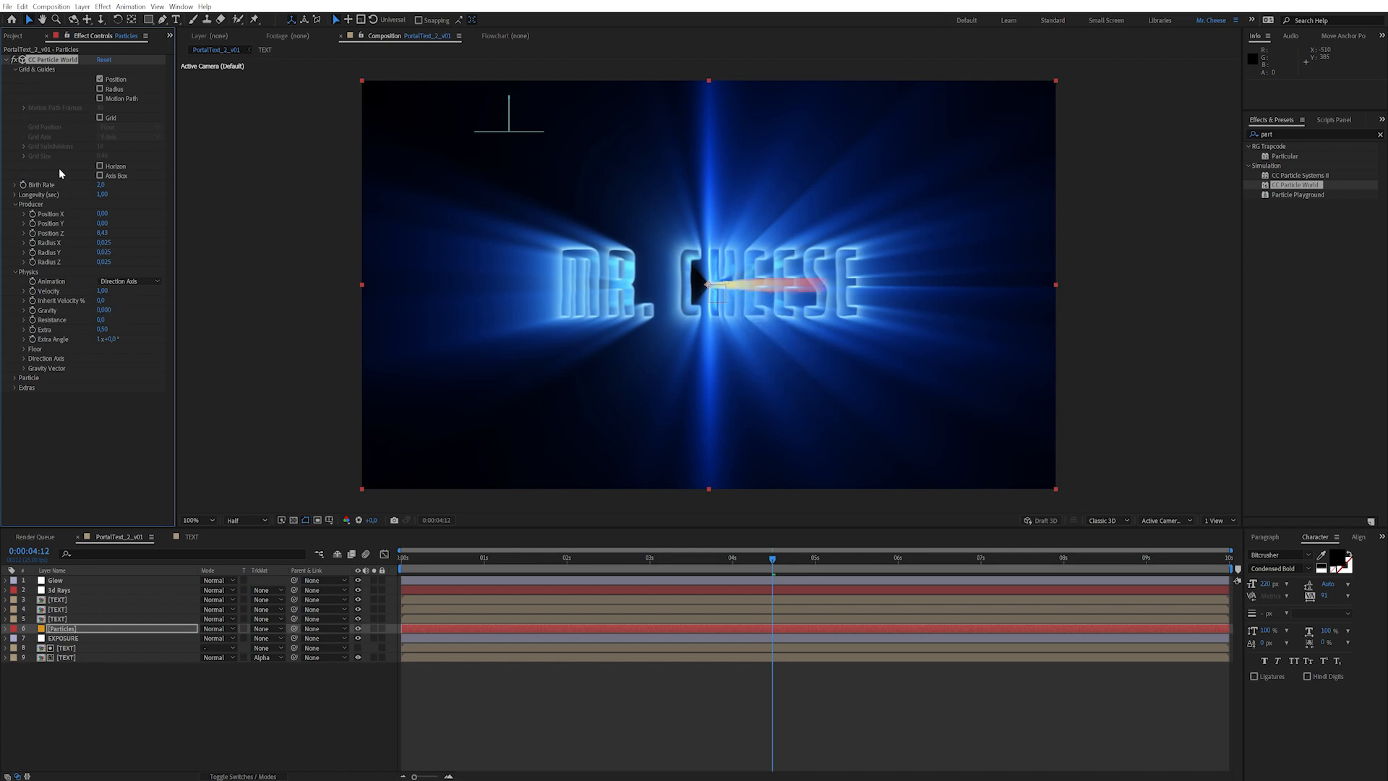
pyautogui.moveTo(128, 337)
pyautogui.mouseDown()
pyautogui.moveTo(68, 341)
pyautogui.moveTo(146, 324)
pyautogui.mouseUp()
pyautogui.click(122, 338)
pyautogui.write('90')
pyautogui.press('Return')
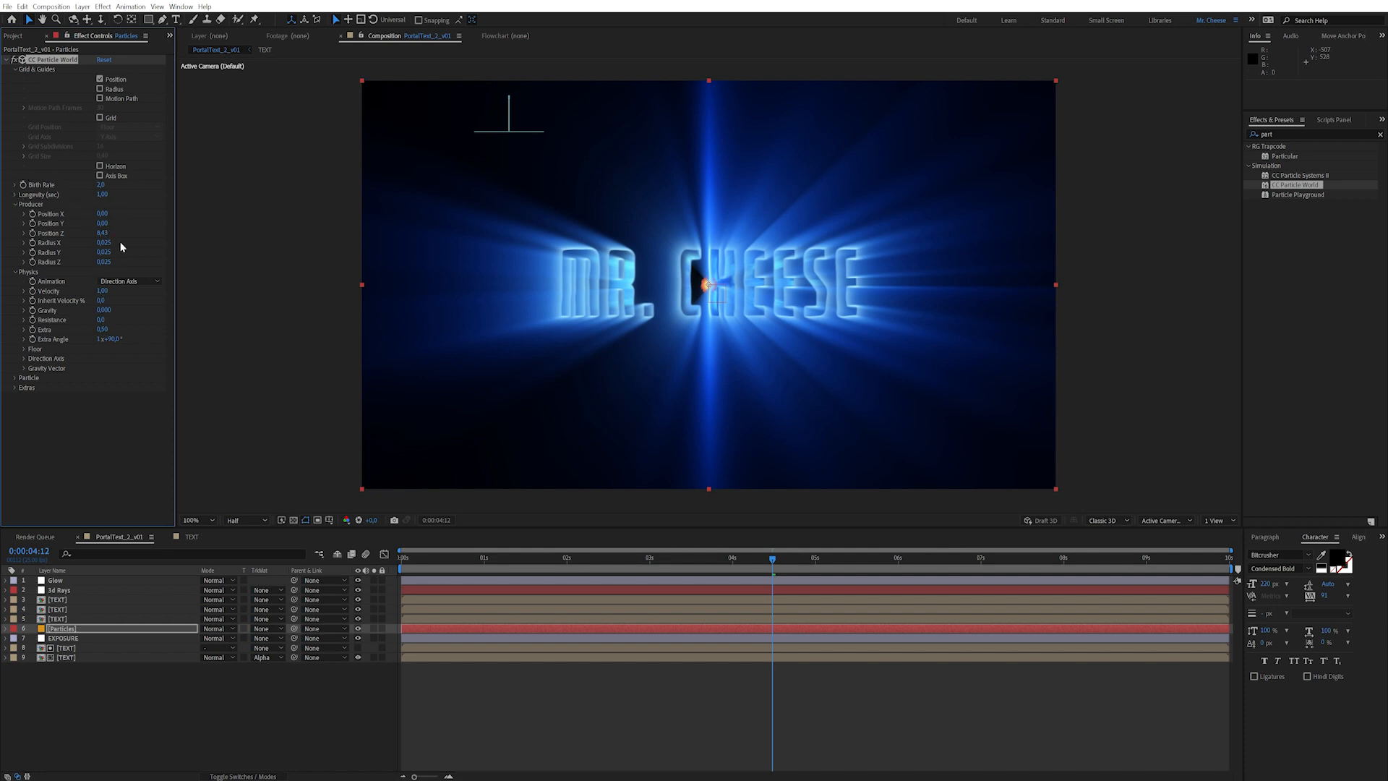
# Step: Widen the producer to a Radius X of about 0.75 and a Radius Y of 0.295, and set Longevity to 5 seconds
pyautogui.moveTo(105, 243)
pyautogui.mouseDown()
pyautogui.moveTo(146, 239)
pyautogui.moveTo(120, 251)
pyautogui.mouseUp()
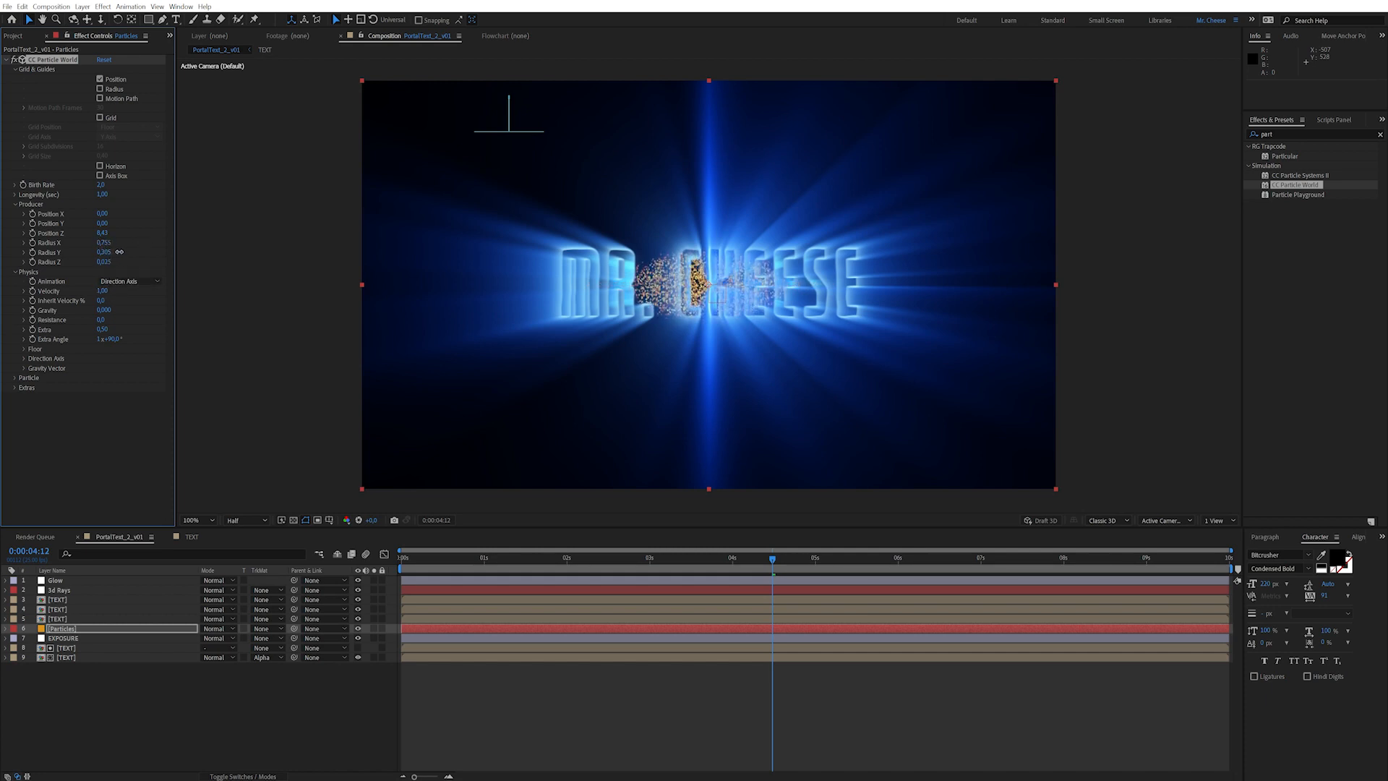
pyautogui.click(113, 195)
pyautogui.write('4')
pyautogui.press('Return')
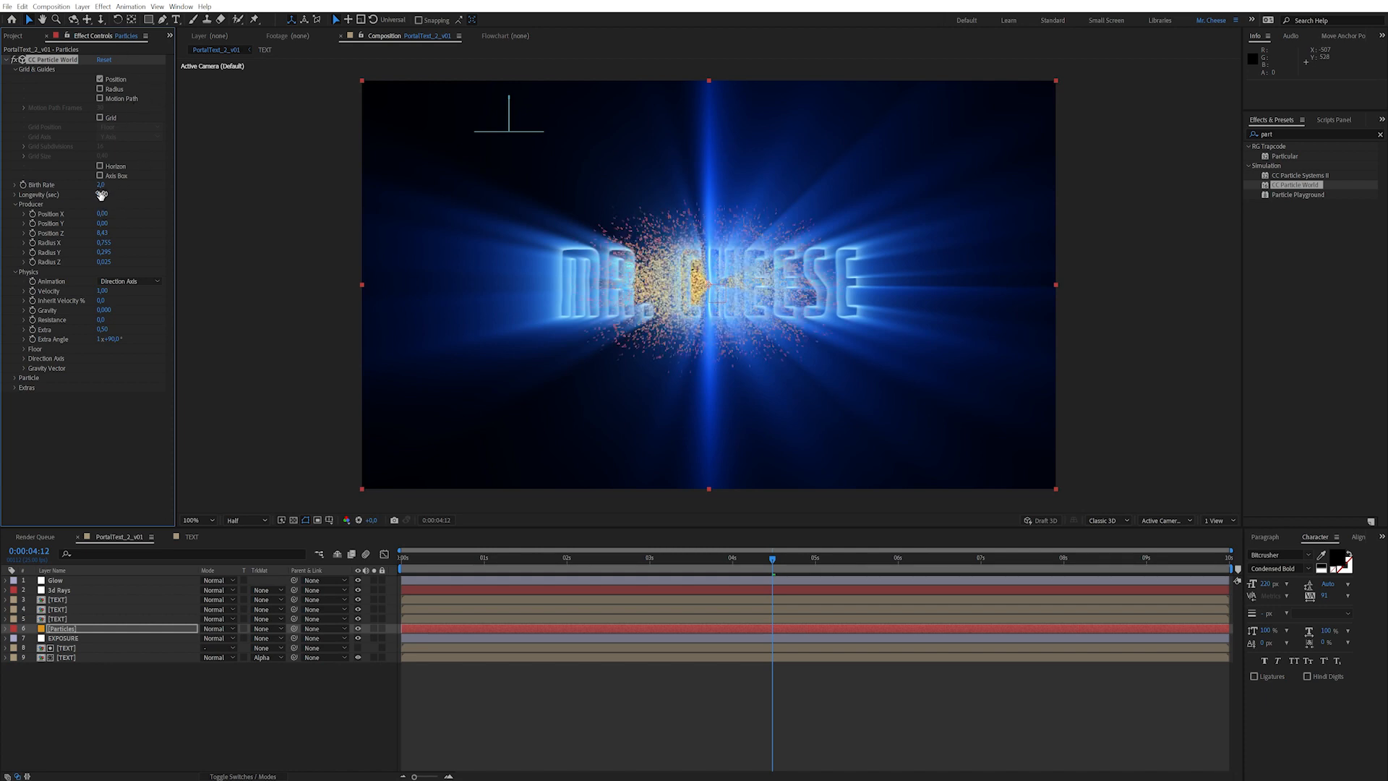
pyautogui.write('5')
pyautogui.press('Return')
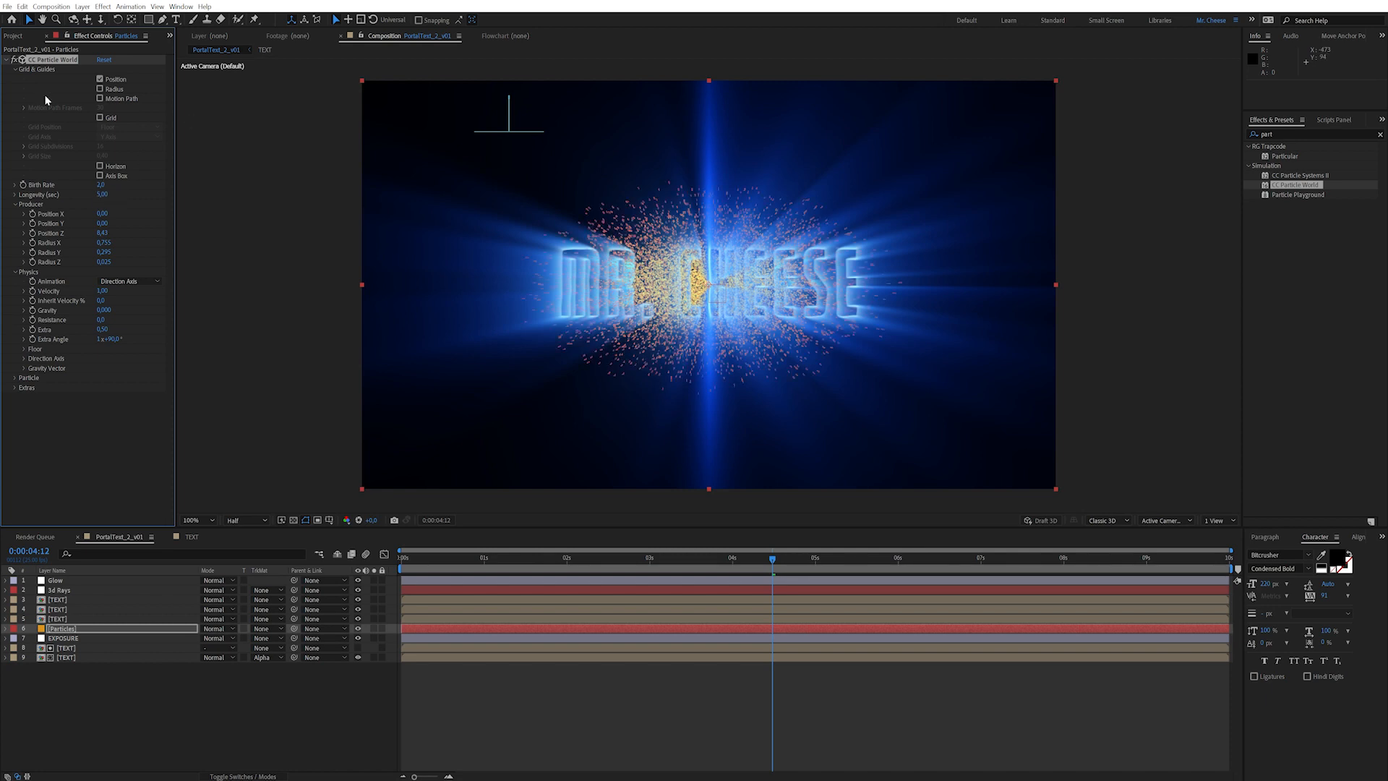
# Step: Change the particles' Birth Color to a pale light blue
pyautogui.click(15, 378)
pyautogui.click(102, 484)
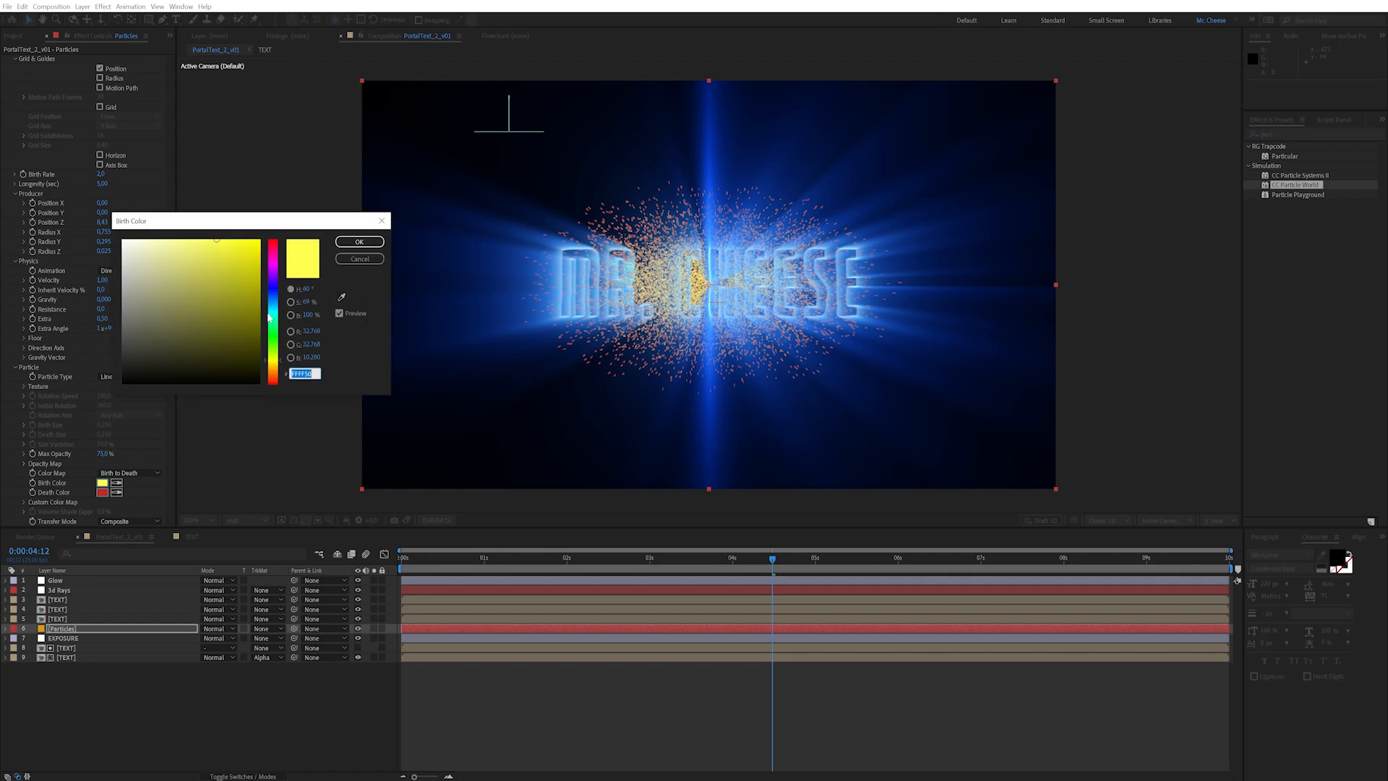
pyautogui.moveTo(270, 315); pyautogui.dragTo(272, 311)
pyautogui.moveTo(179, 243); pyautogui.dragTo(171, 224)
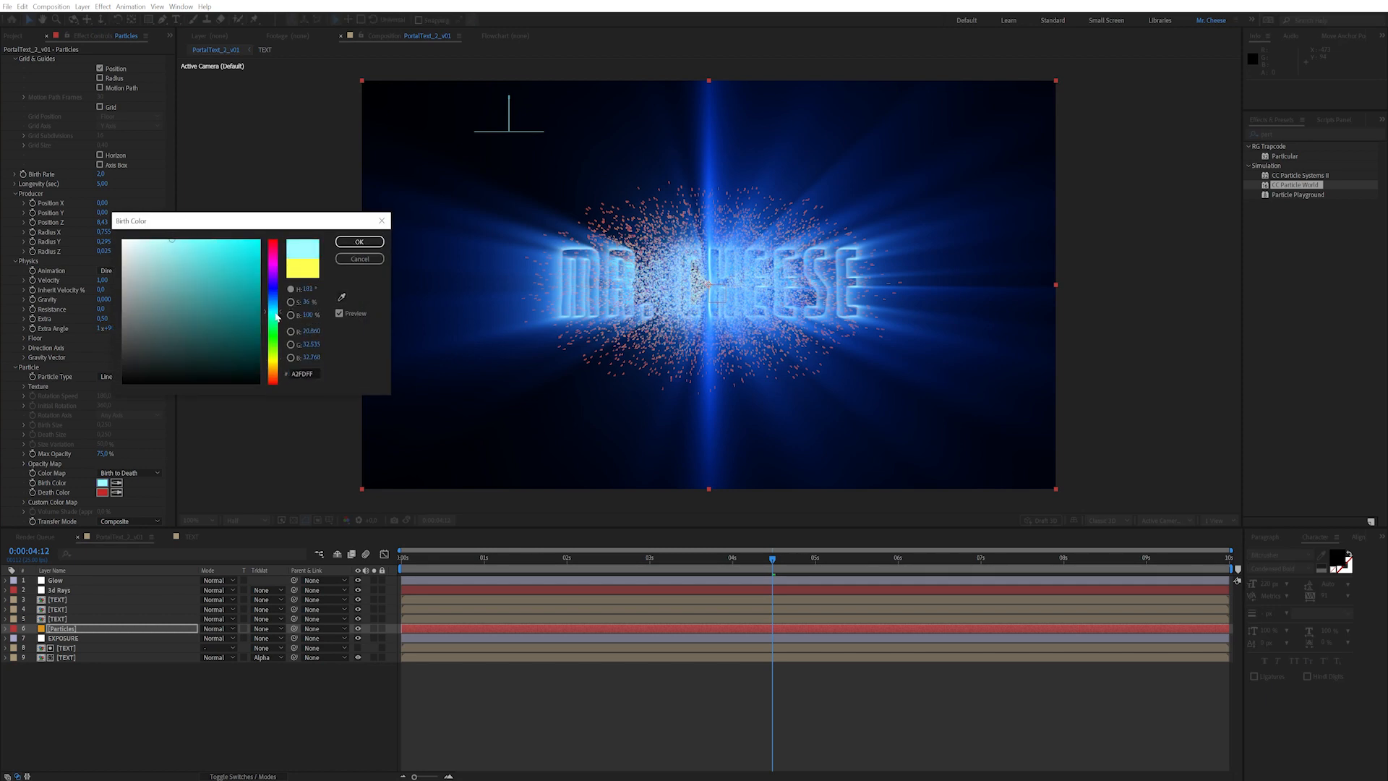
pyautogui.moveTo(276, 316); pyautogui.dragTo(278, 311)
pyautogui.click(359, 242)
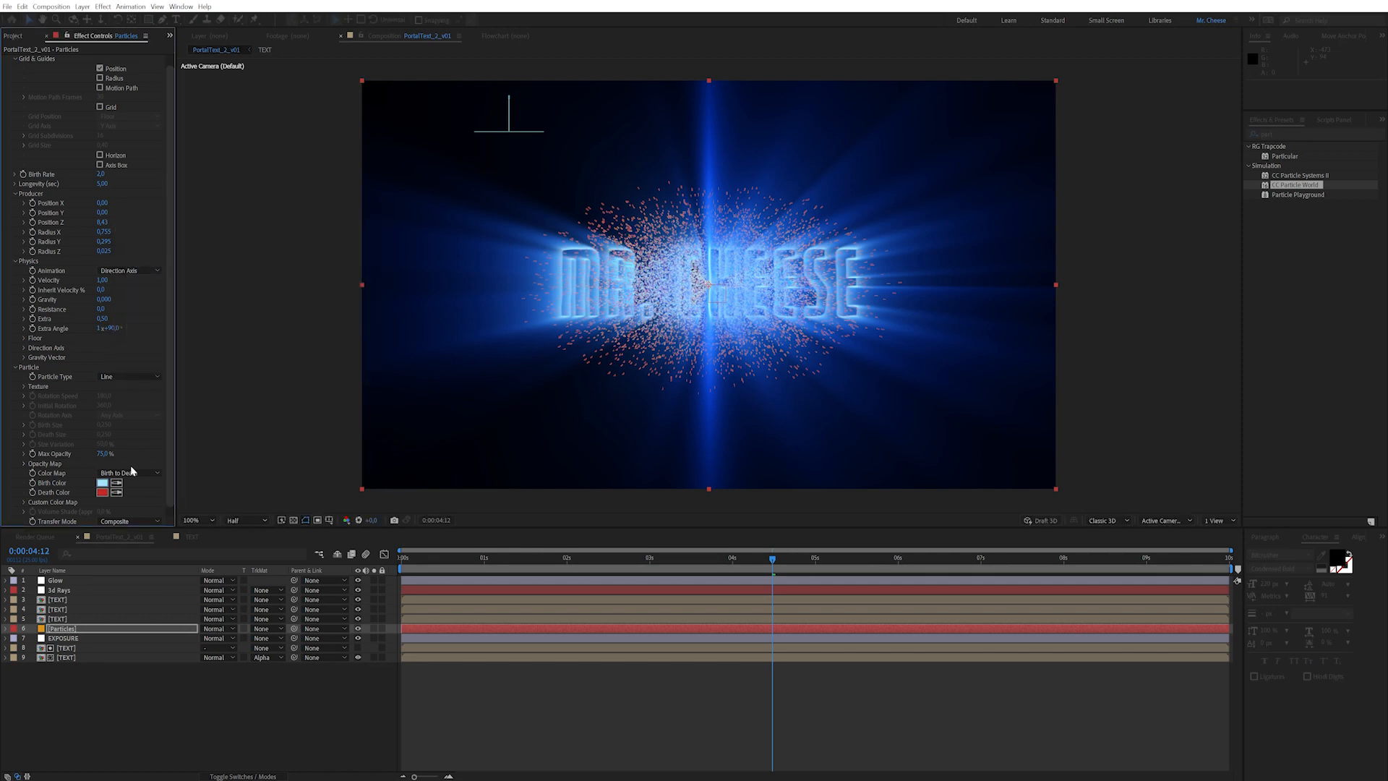
# Step: Change the particles' Death Color to a saturated medium blue
pyautogui.click(103, 493)
pyautogui.click(273, 298)
pyautogui.moveTo(249, 275)
pyautogui.mouseDown()
pyautogui.moveTo(217, 225)
pyautogui.moveTo(239, 214)
pyautogui.mouseUp()
pyautogui.click(355, 241)
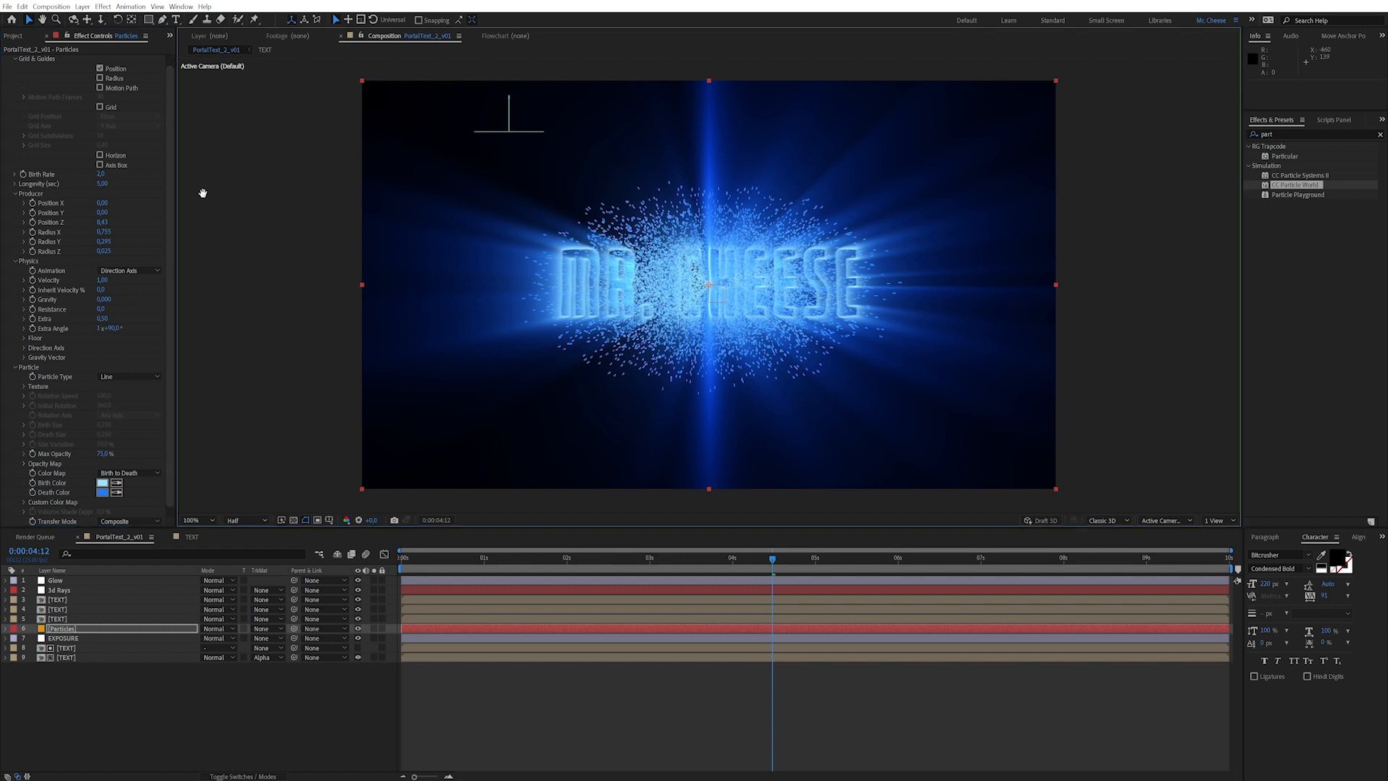
# Step: Set the CC Particle World Birth Rate to 1
pyautogui.moveTo(203, 193); pyautogui.dragTo(204, 295)
pyautogui.moveTo(250, 217); pyautogui.dragTo(223, 116)
pyautogui.click(101, 175)
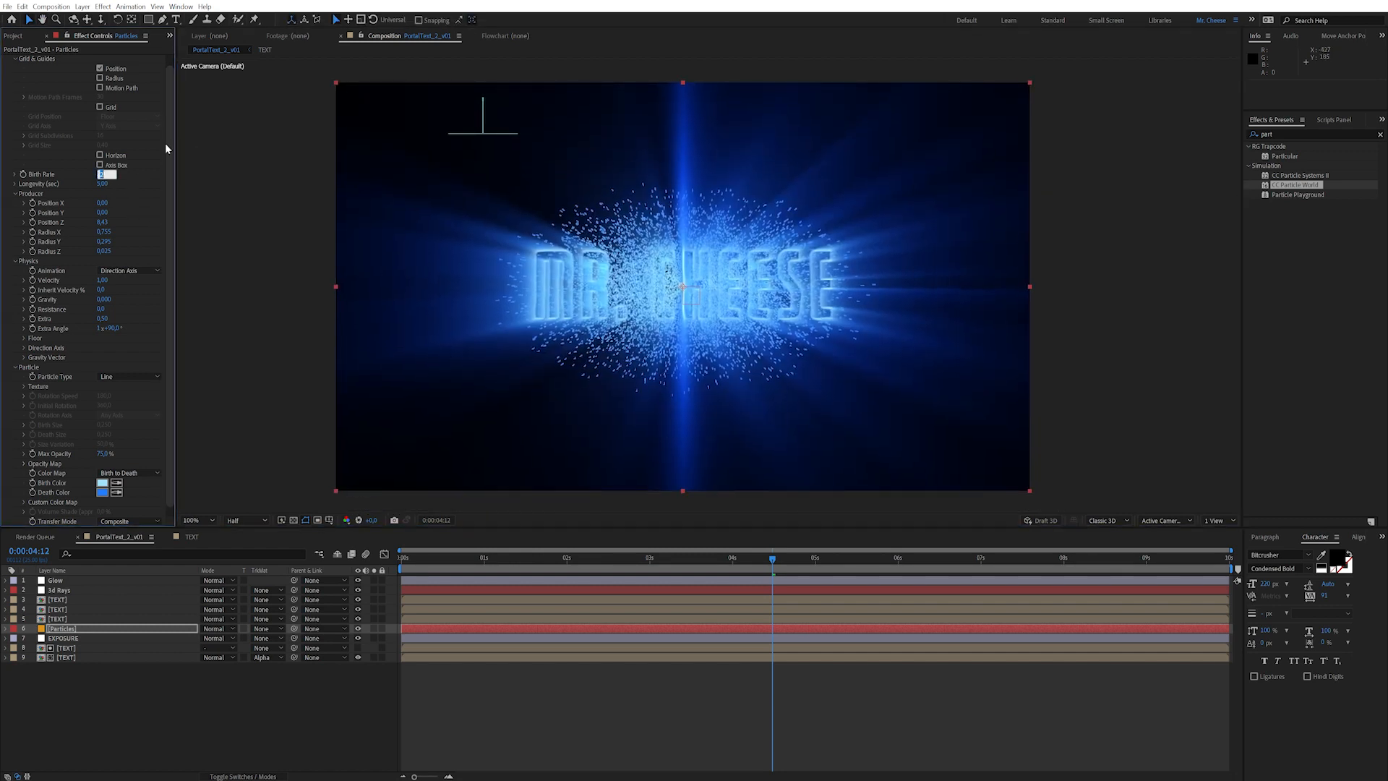
pyautogui.write('1')
pyautogui.press('Return')
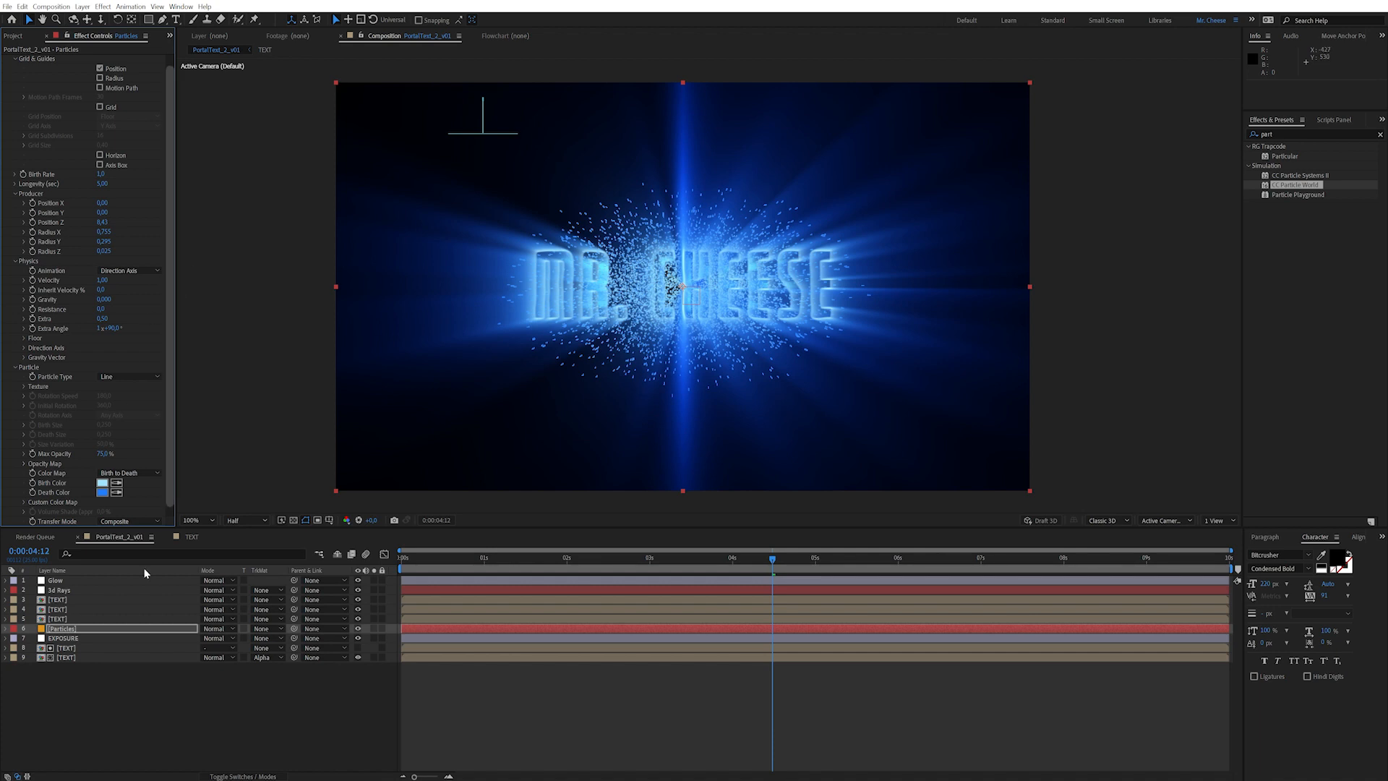
# Step: Set the Particles layer's blending mode to Screen and deselect the layer
pyautogui.click(215, 628)
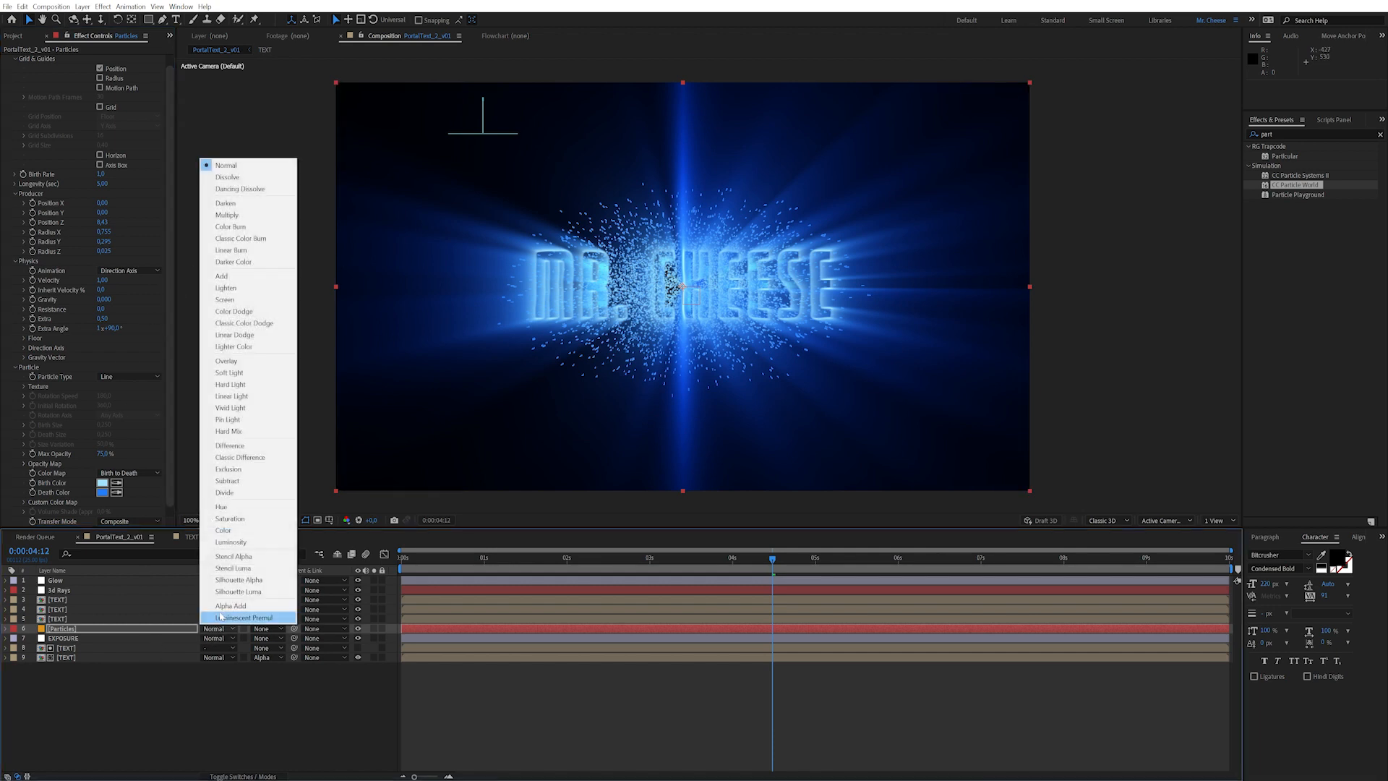
pyautogui.click(246, 300)
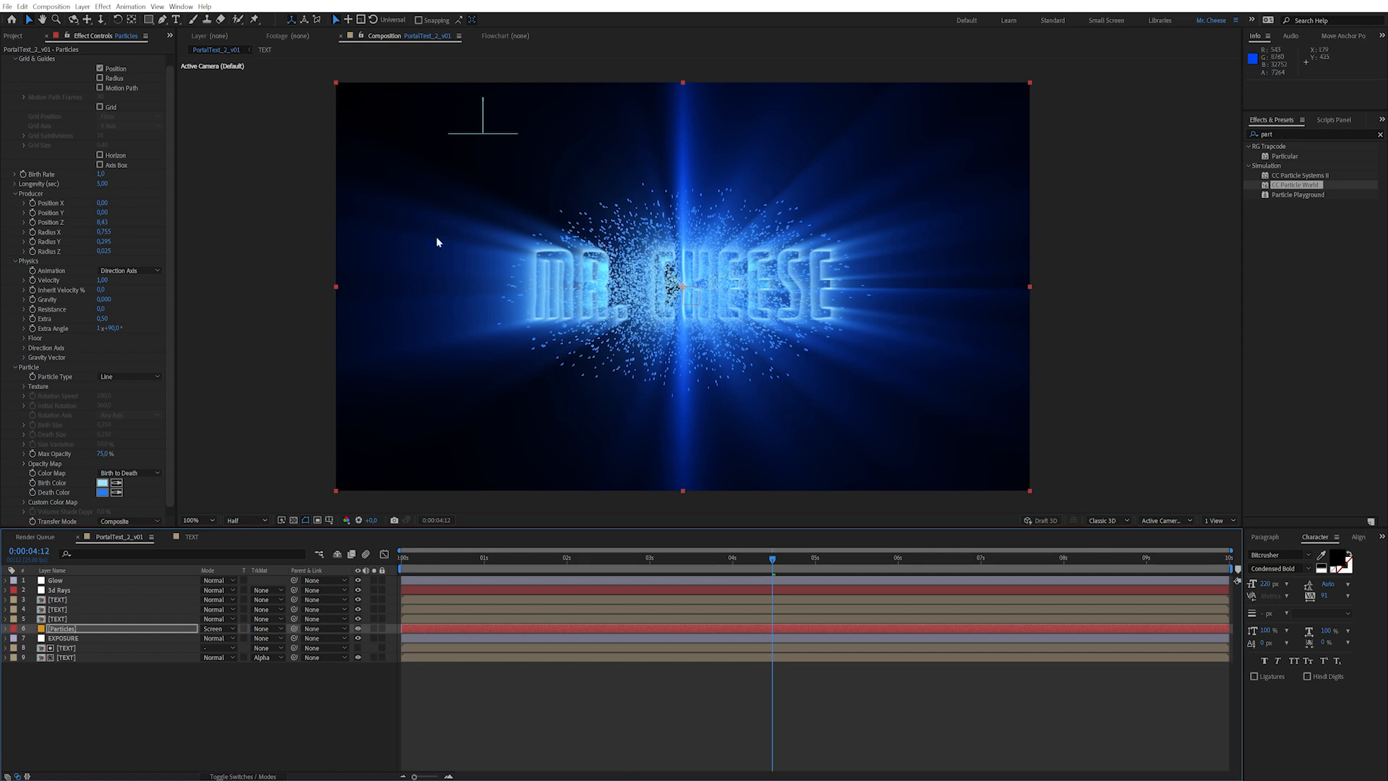
pyautogui.click(103, 696)
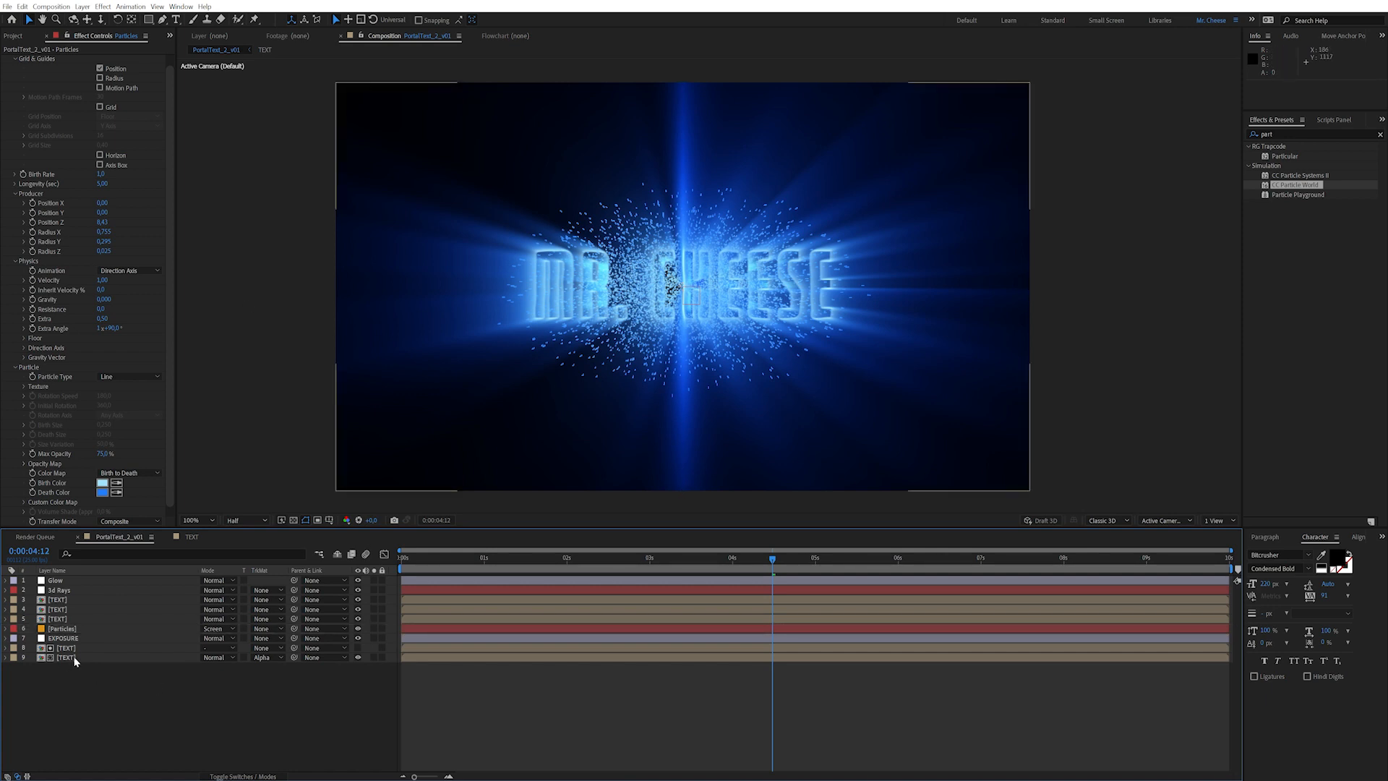
# Step: Duplicate the hidden TEXT matte layer, place the copy directly above Particles, and use it as the Particles layer's alpha matte
pyautogui.click(72, 650)
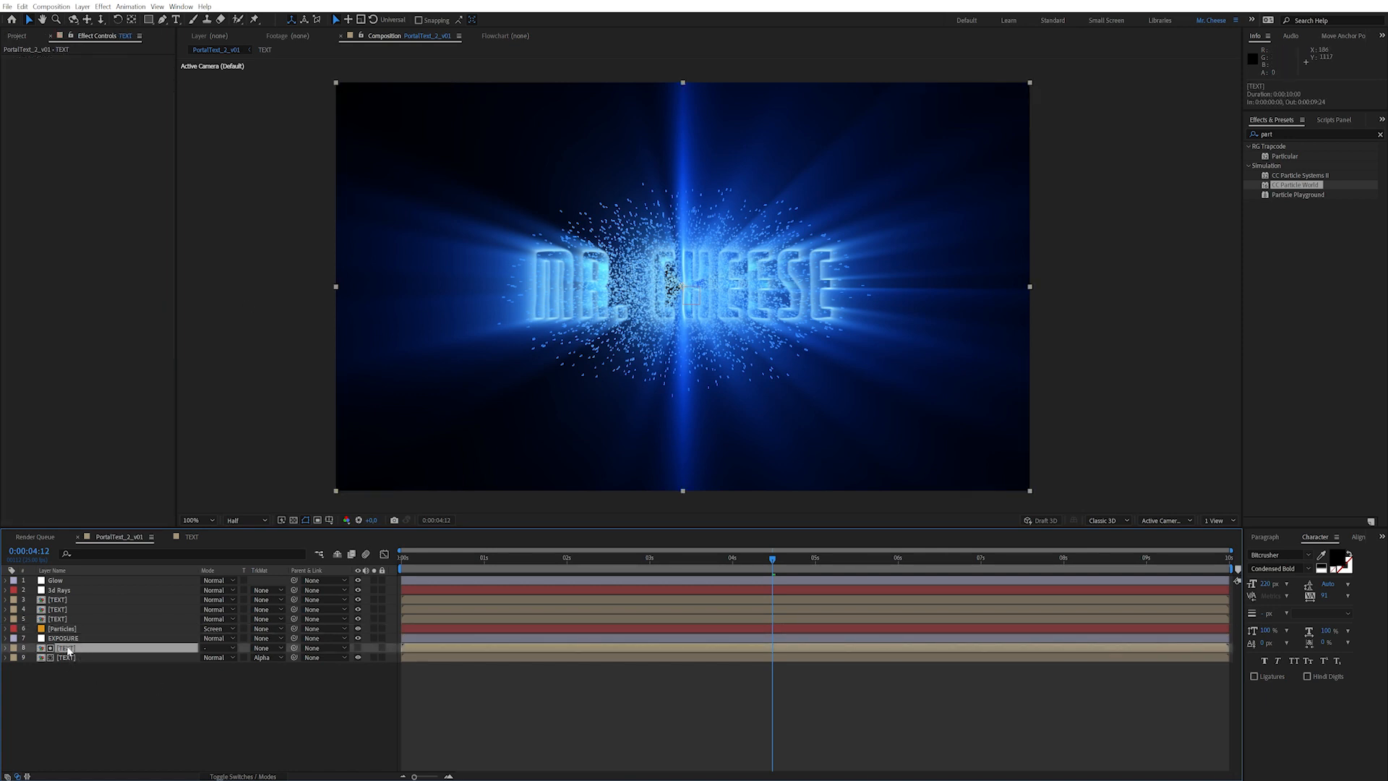
pyautogui.hotkey('ctrl', 'd')
pyautogui.hotkey('ctrl', ']')
pyautogui.hotkey('ctrl', ']')
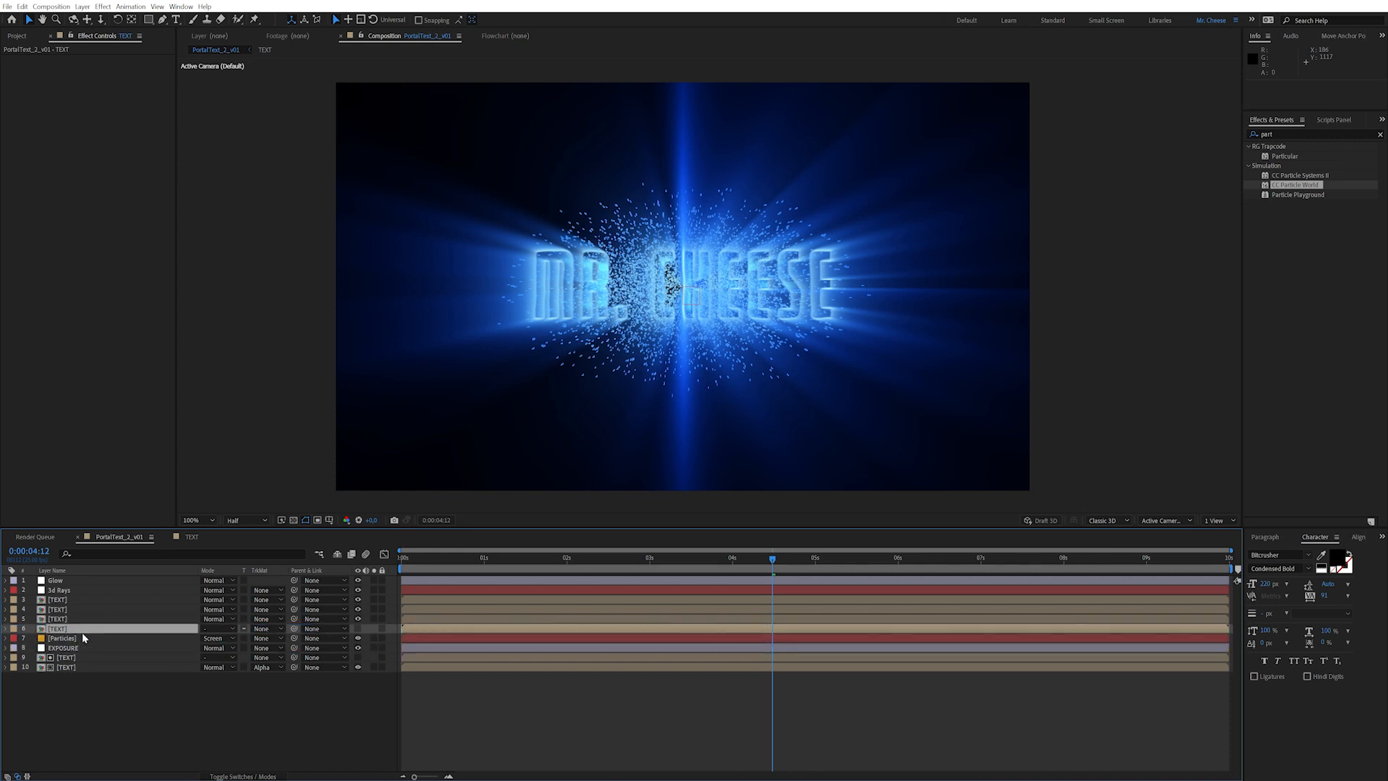
pyautogui.click(86, 637)
pyautogui.click(266, 638)
pyautogui.click(285, 660)
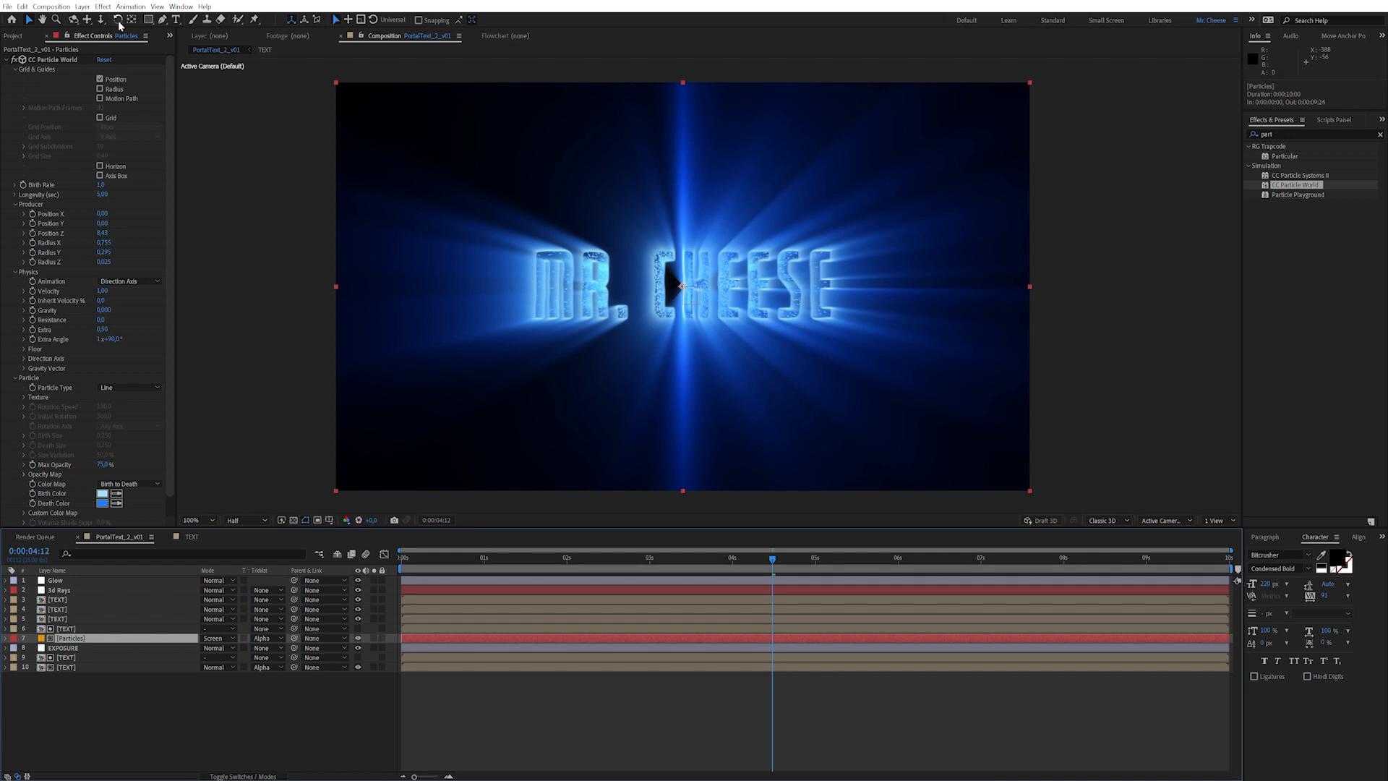
pyautogui.click(72, 21)
pyautogui.moveTo(632, 347)
pyautogui.mouseDown()
pyautogui.moveTo(666, 344)
pyautogui.moveTo(627, 336)
pyautogui.mouseUp()
pyautogui.hotkey('ctrl', 'z')
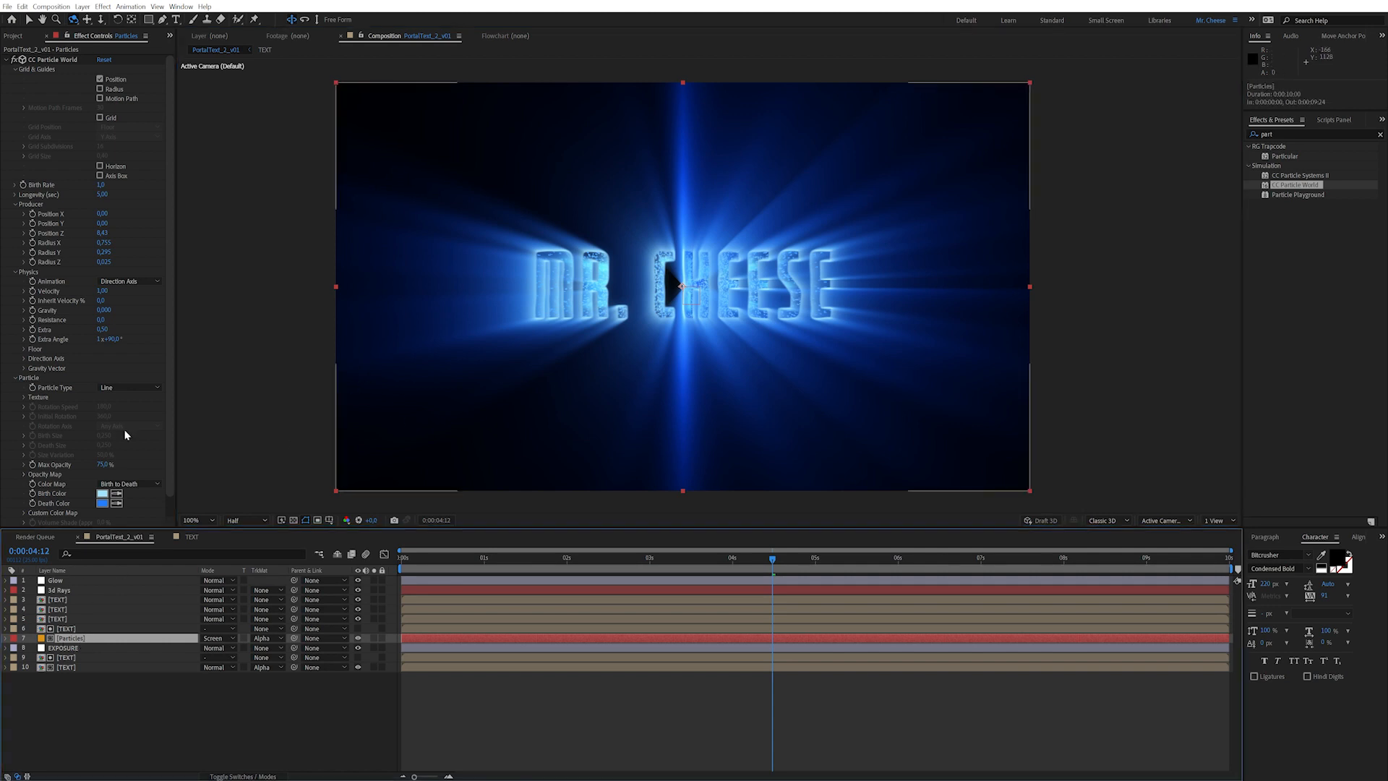
# Step: Set the CC Particle World Birth Rate to 0.5 and increase the particles' Velocity, checking the result at several frames
pyautogui.click(156, 133)
pyautogui.click(101, 185)
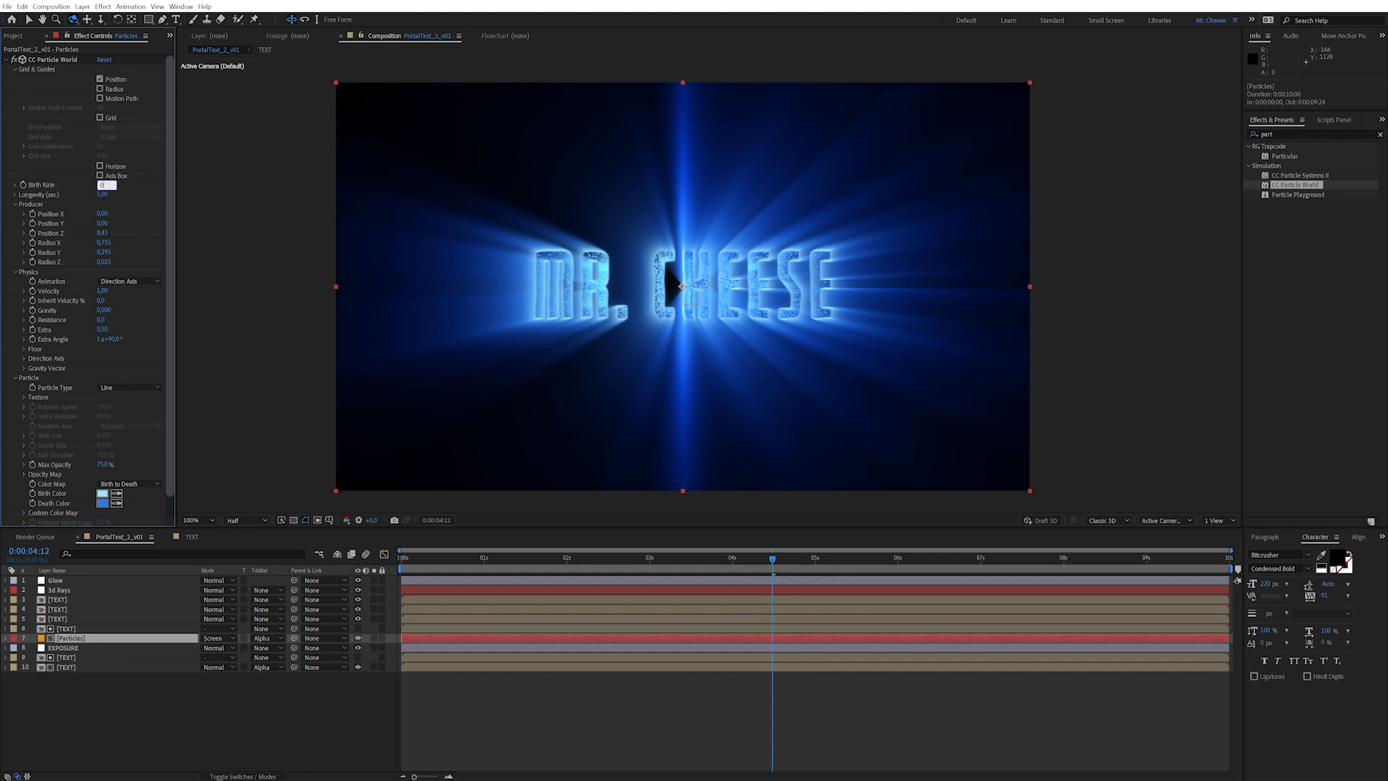
pyautogui.press('Return')
pyautogui.click(802, 558)
pyautogui.moveTo(797, 561); pyautogui.dragTo(749, 560)
pyautogui.click(855, 561)
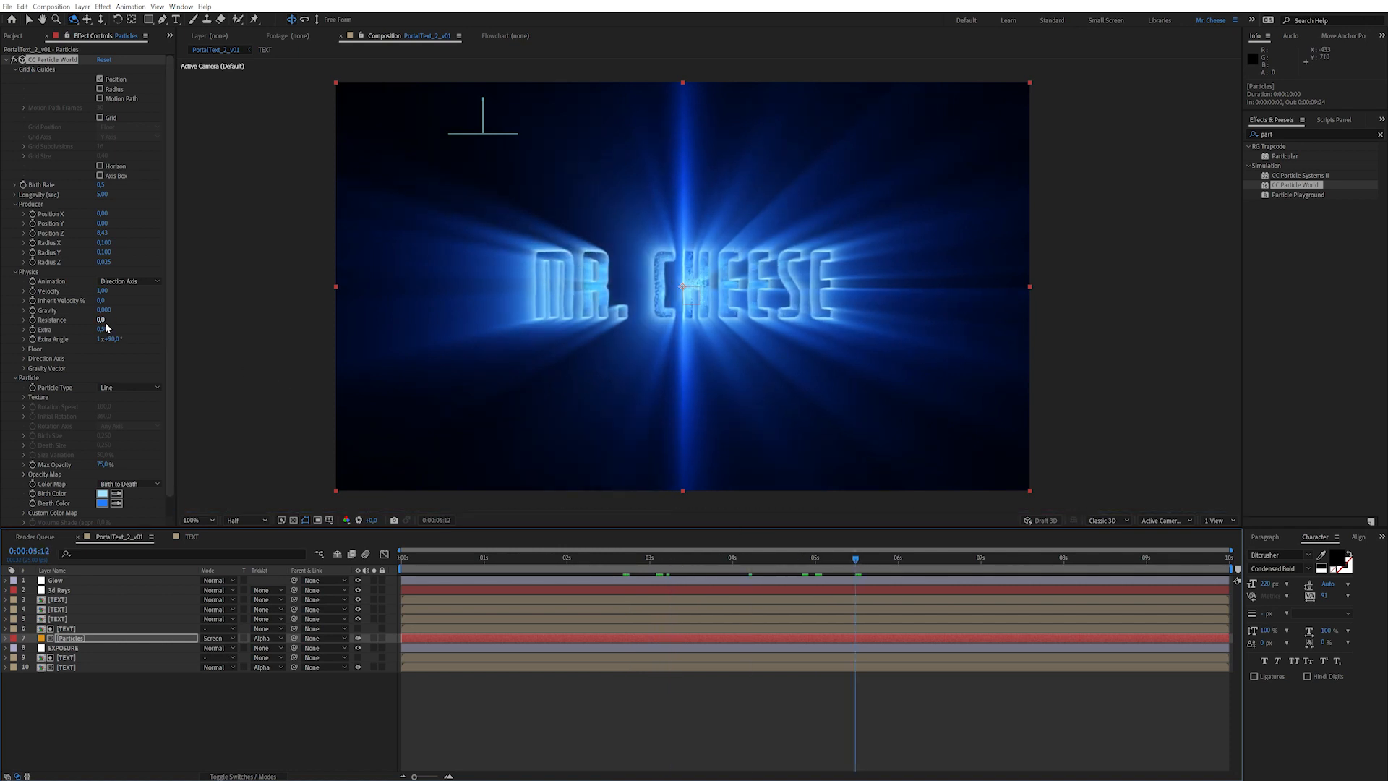
pyautogui.moveTo(102, 290); pyautogui.dragTo(175, 276)
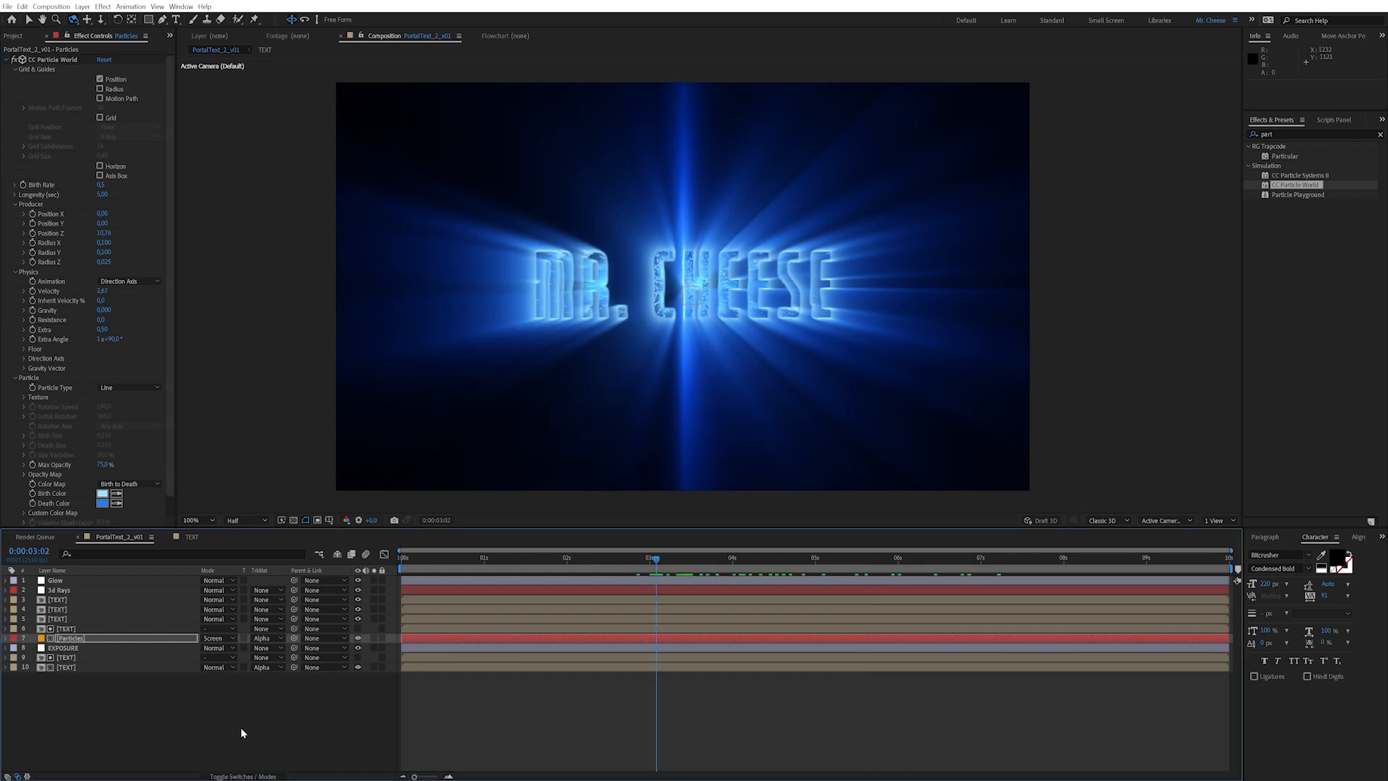
pyautogui.click(242, 727)
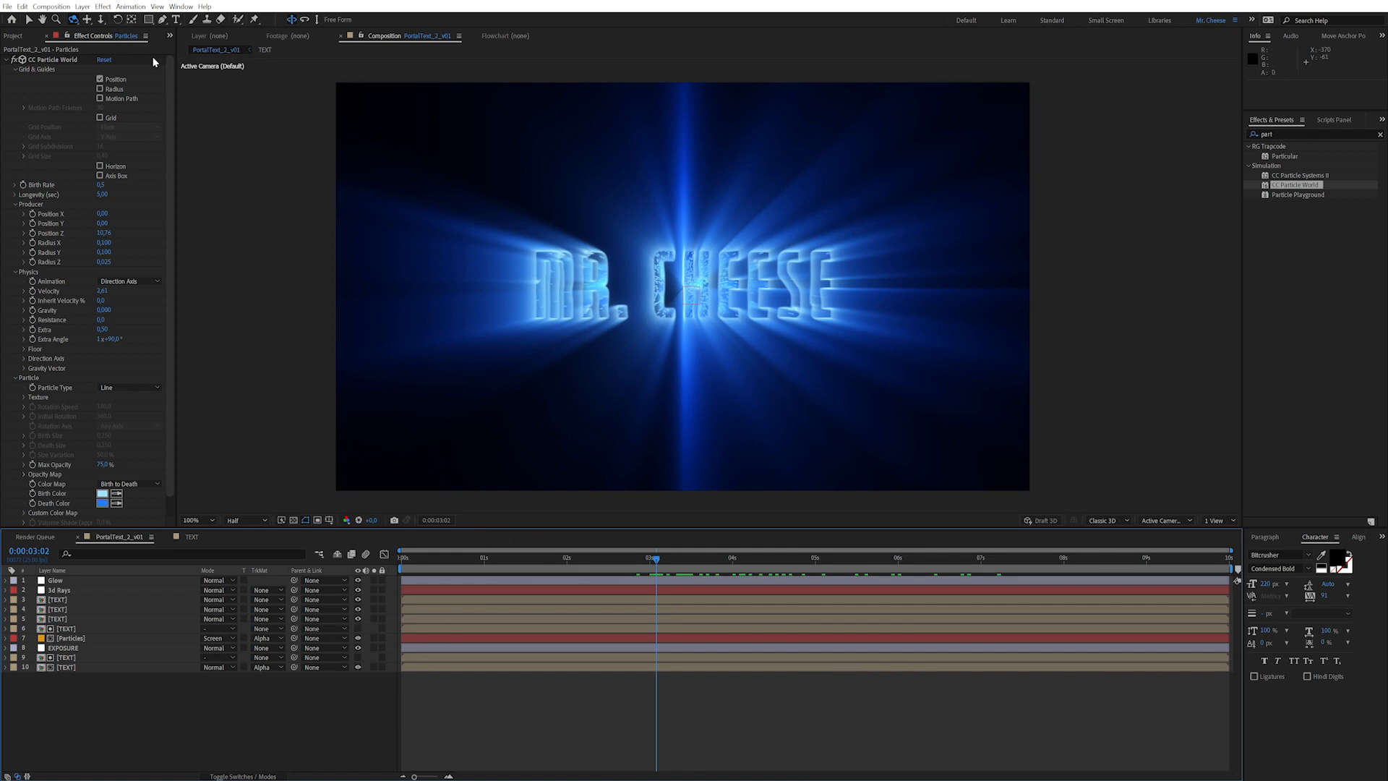
# Step: Add a new two-node camera to the composition with the default settings
pyautogui.click(83, 6)
pyautogui.moveTo(156, 20)
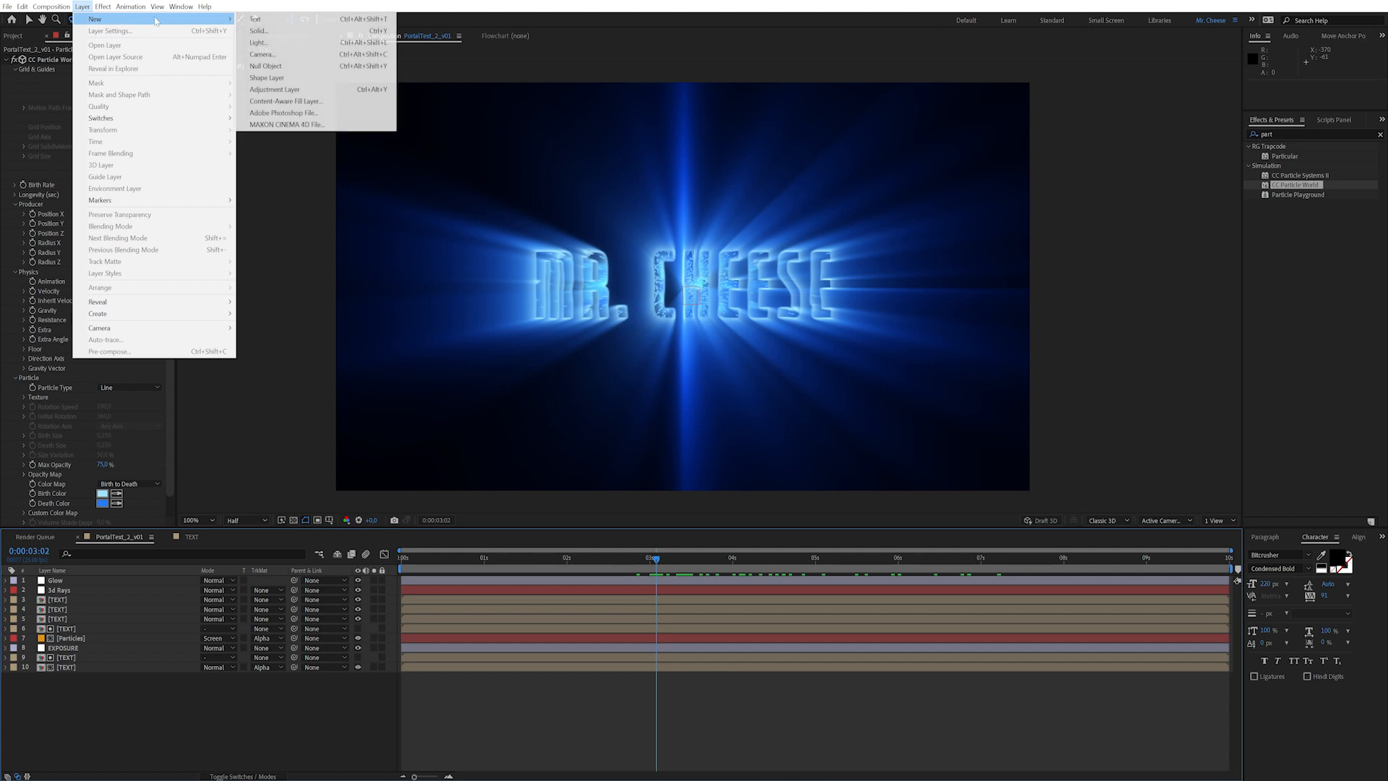
pyautogui.click(288, 55)
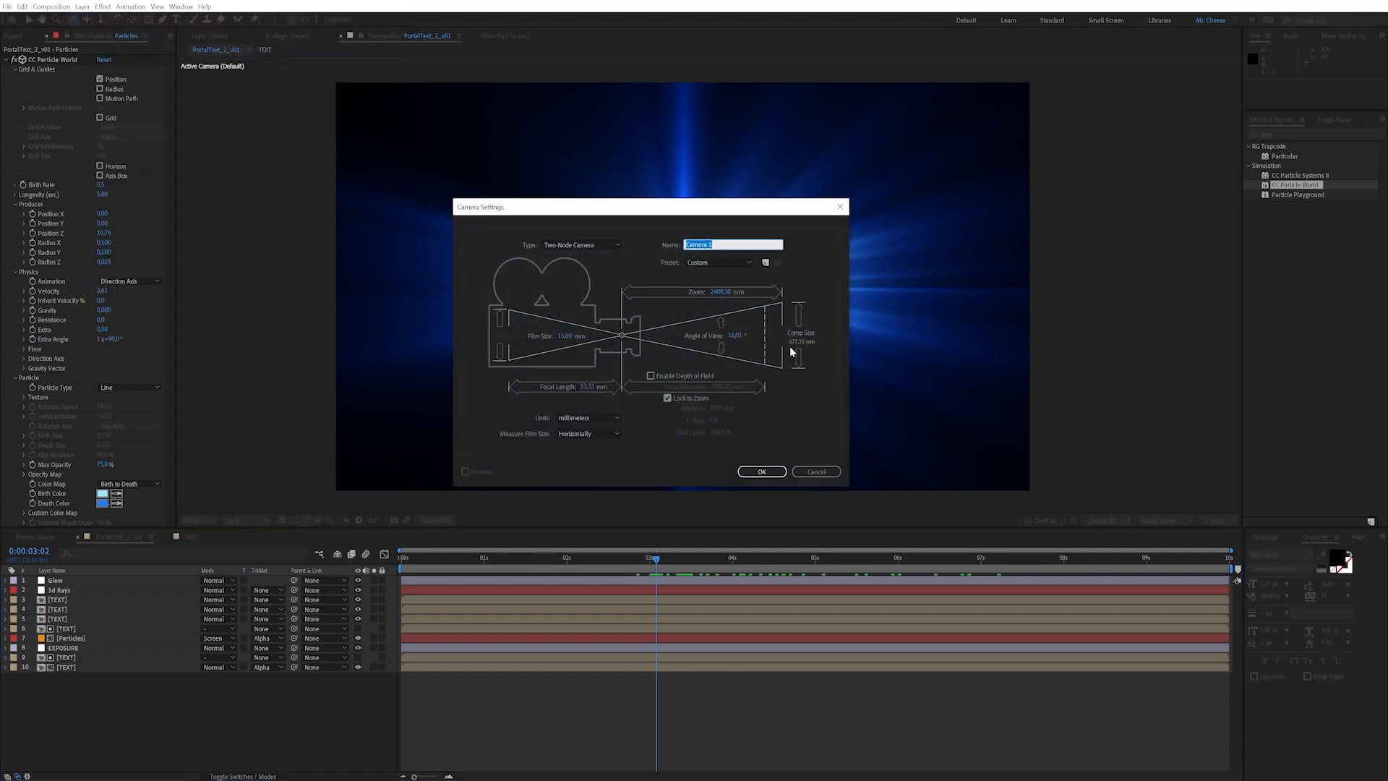
pyautogui.click(761, 471)
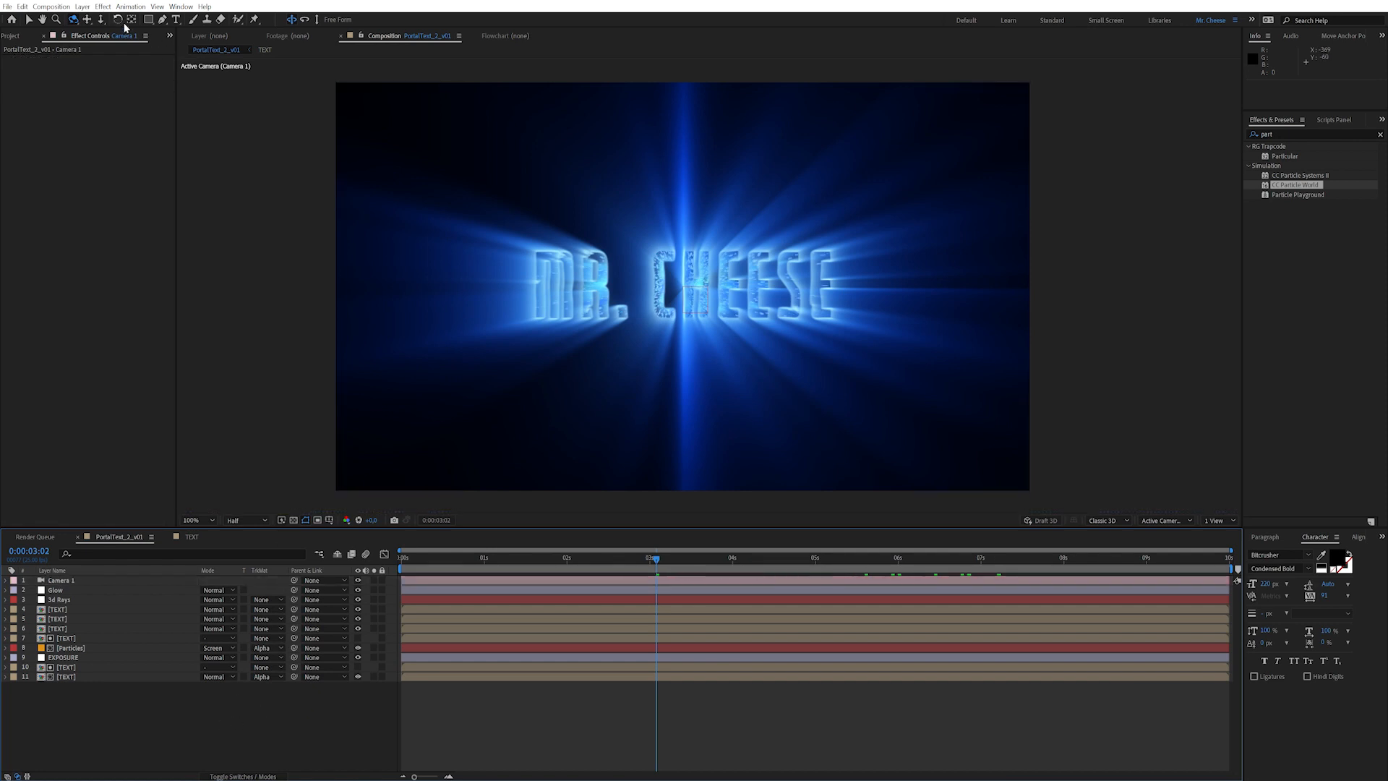
# Step: Add a null object and rename it CAM_CTRL
pyautogui.click(82, 6)
pyautogui.moveTo(93, 21)
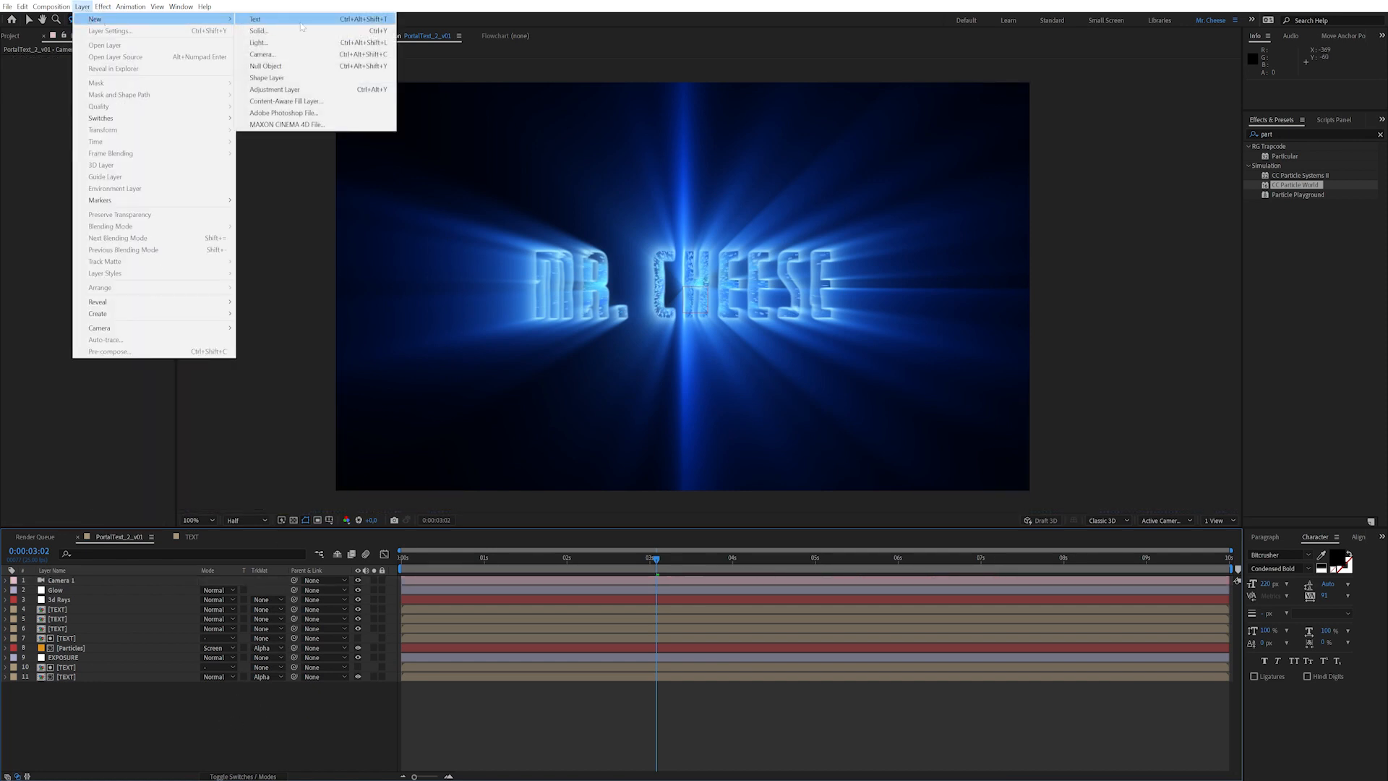
pyautogui.click(287, 65)
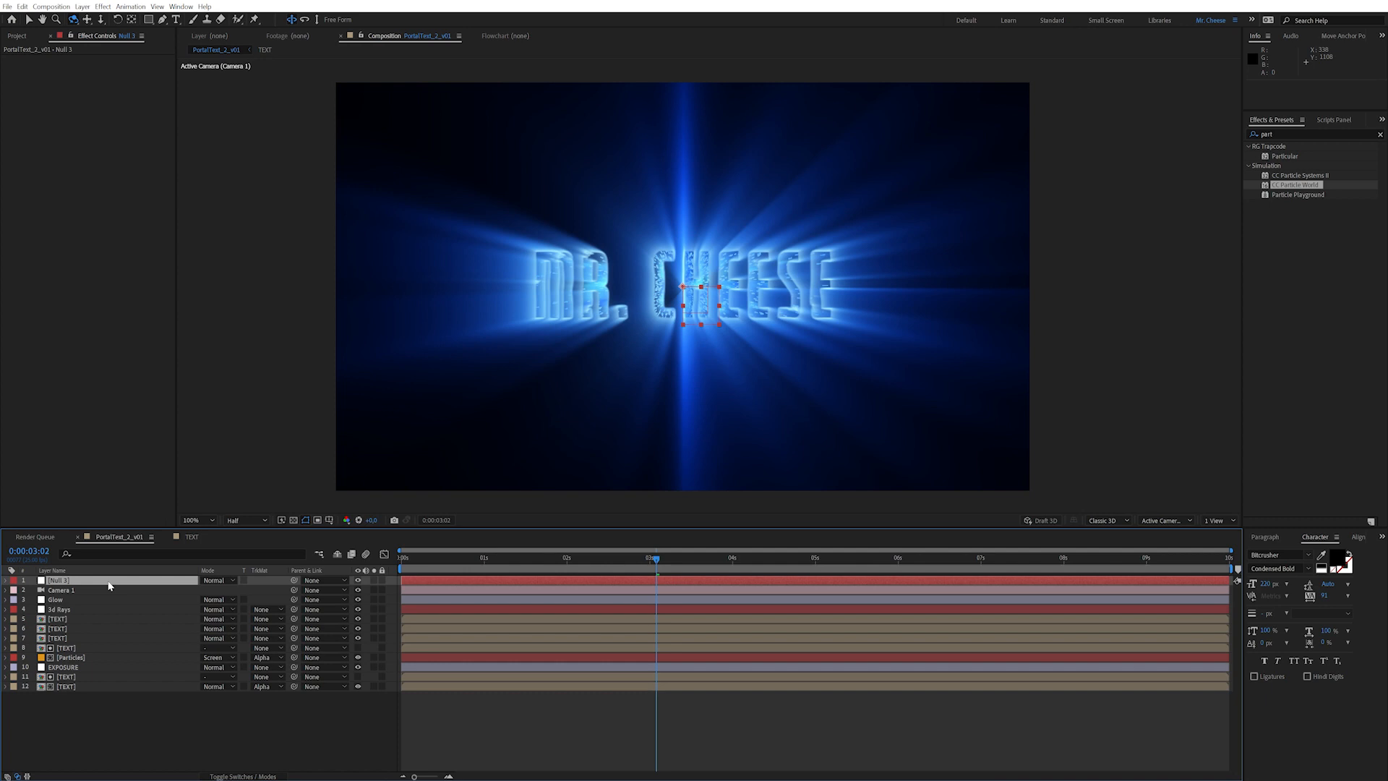
pyautogui.press('Return')
pyautogui.write('CAM_C')
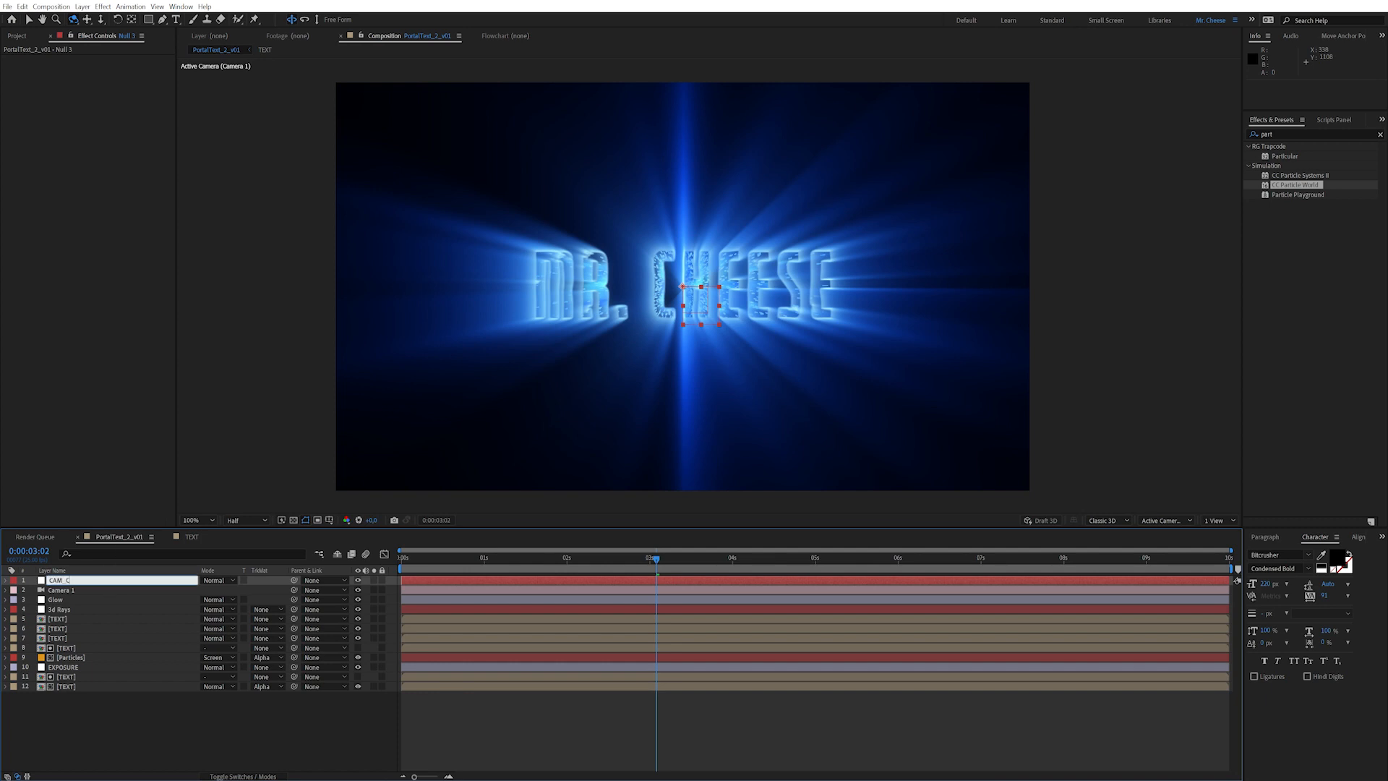
pyautogui.write('TRL')
pyautogui.press('Return')
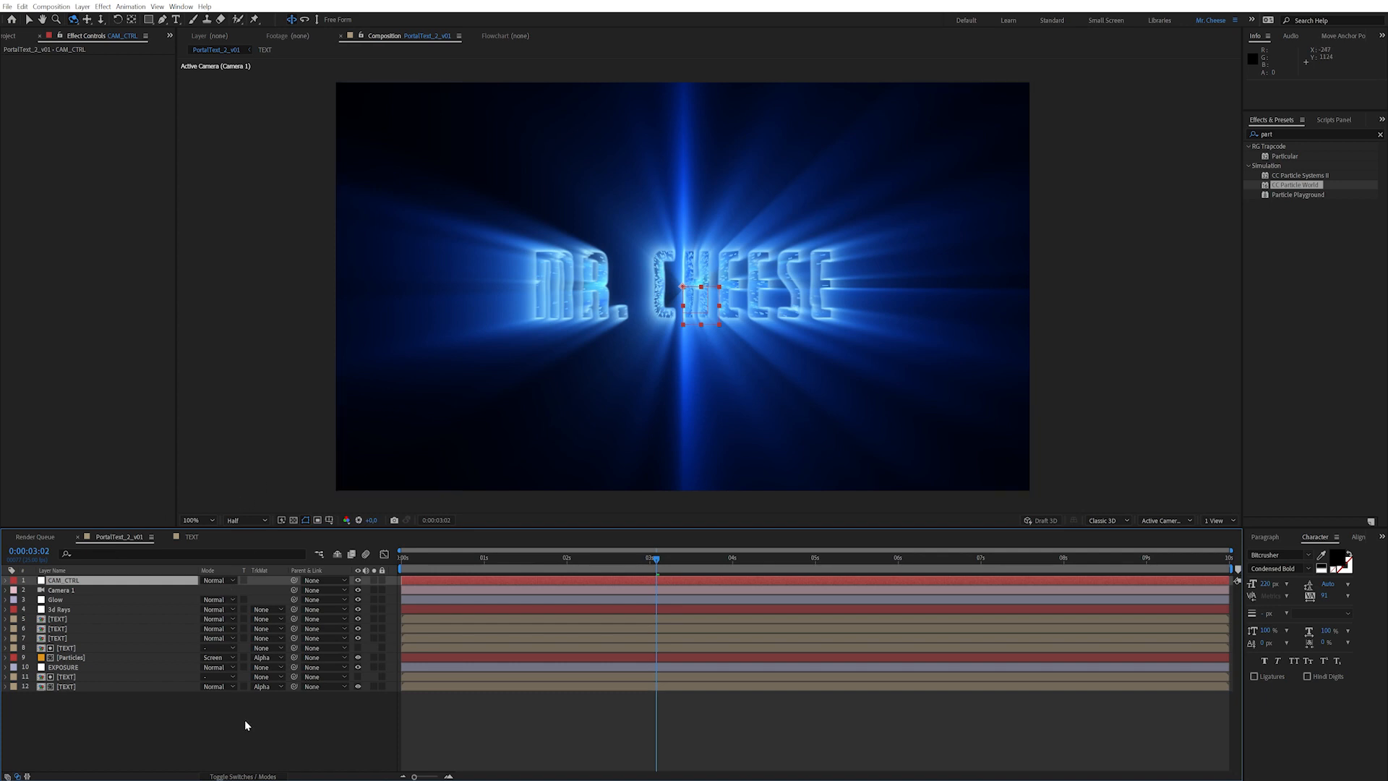
# Step: Make CAM_CTRL a 3D layer and parent Camera 1 to it
pyautogui.click(238, 773)
pyautogui.click(260, 581)
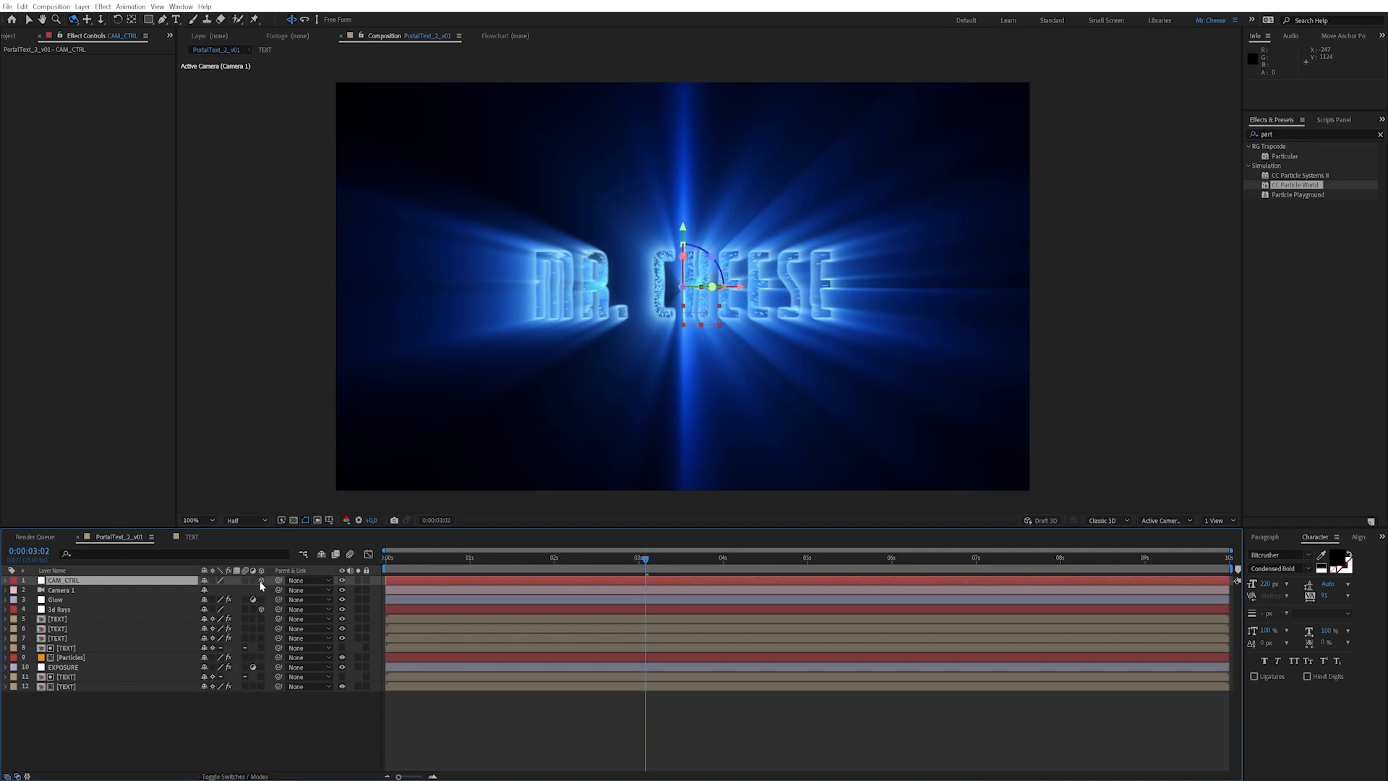
pyautogui.moveTo(279, 590); pyautogui.dragTo(142, 584)
# Step: Reveal CAM_CTRL's Position and Rotation properties and set a Position keyframe at 7 seconds
pyautogui.click(132, 581)
pyautogui.press('p')
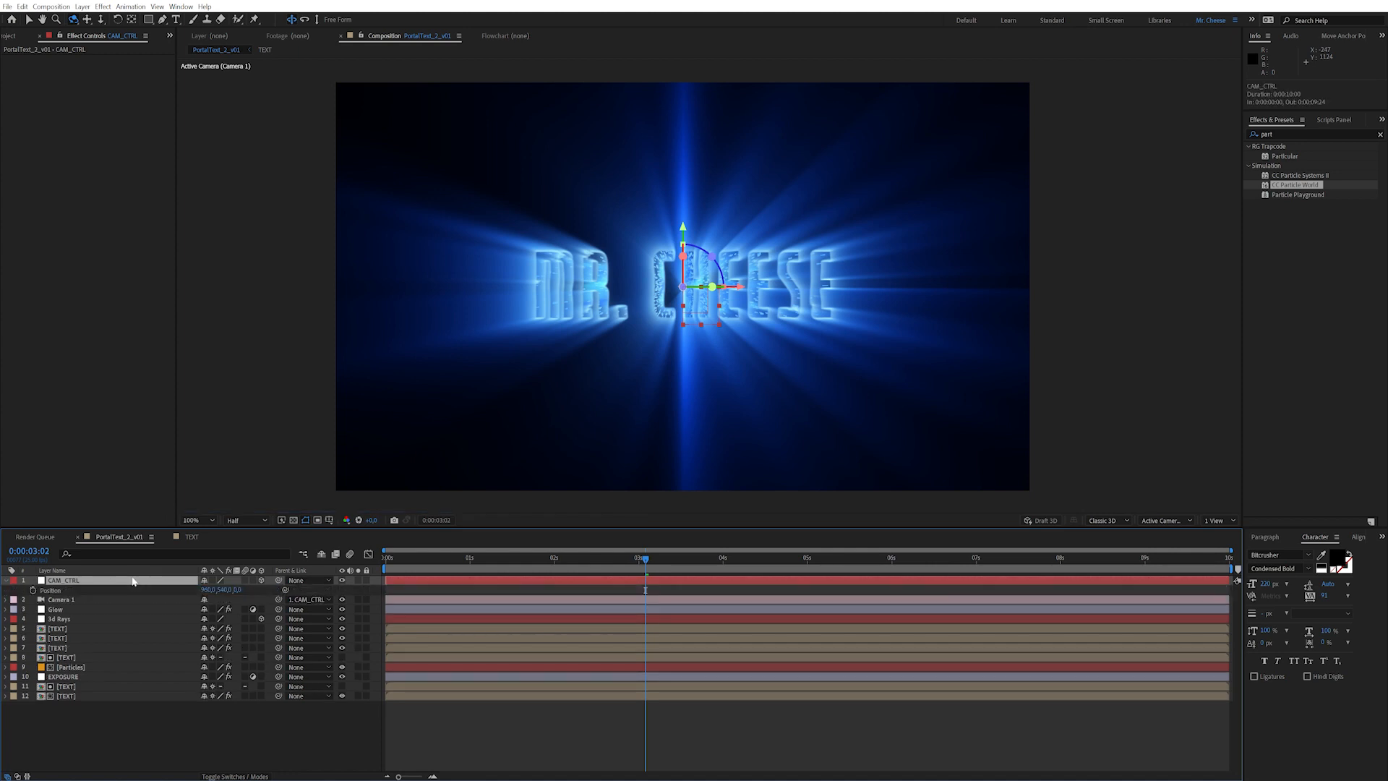
pyautogui.hotkey('shift', 'r')
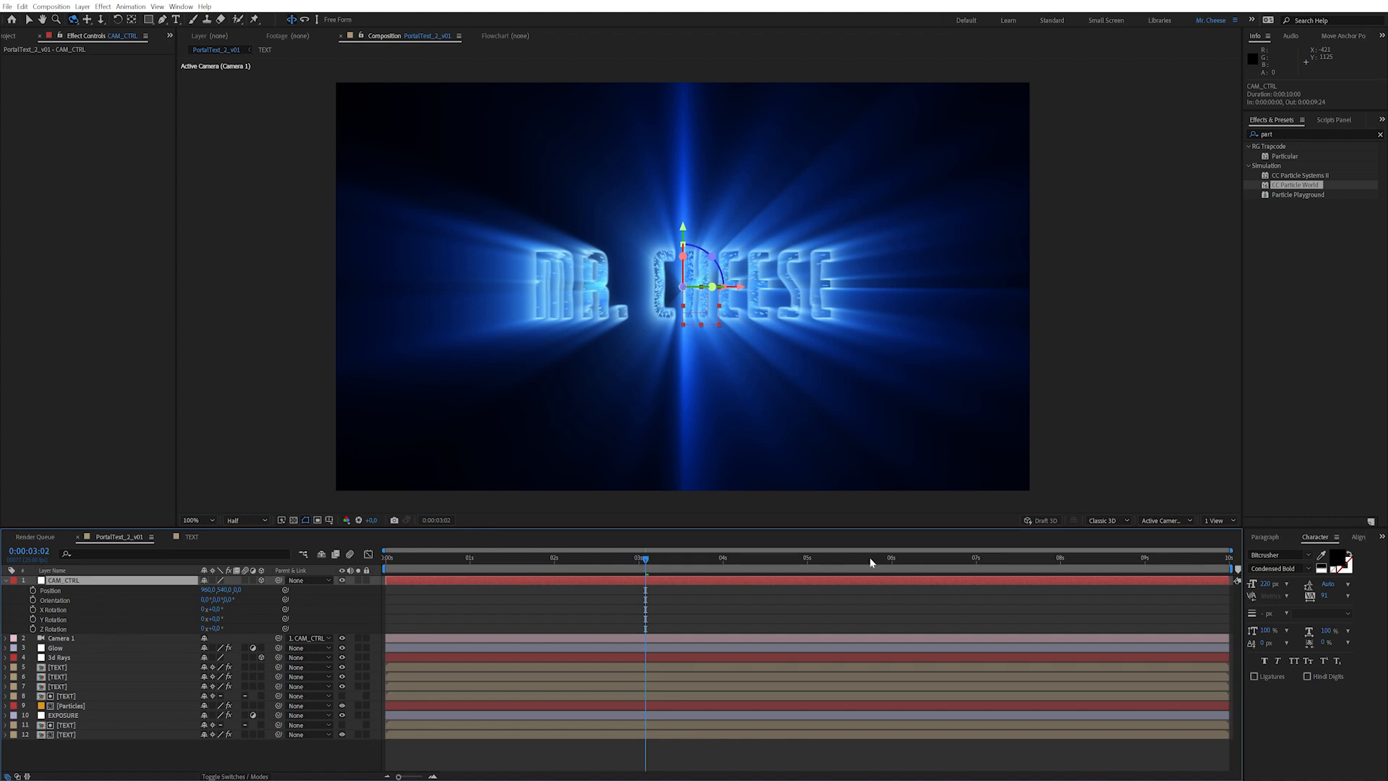
pyautogui.moveTo(884, 561); pyautogui.dragTo(976, 568)
pyautogui.click(300, 595)
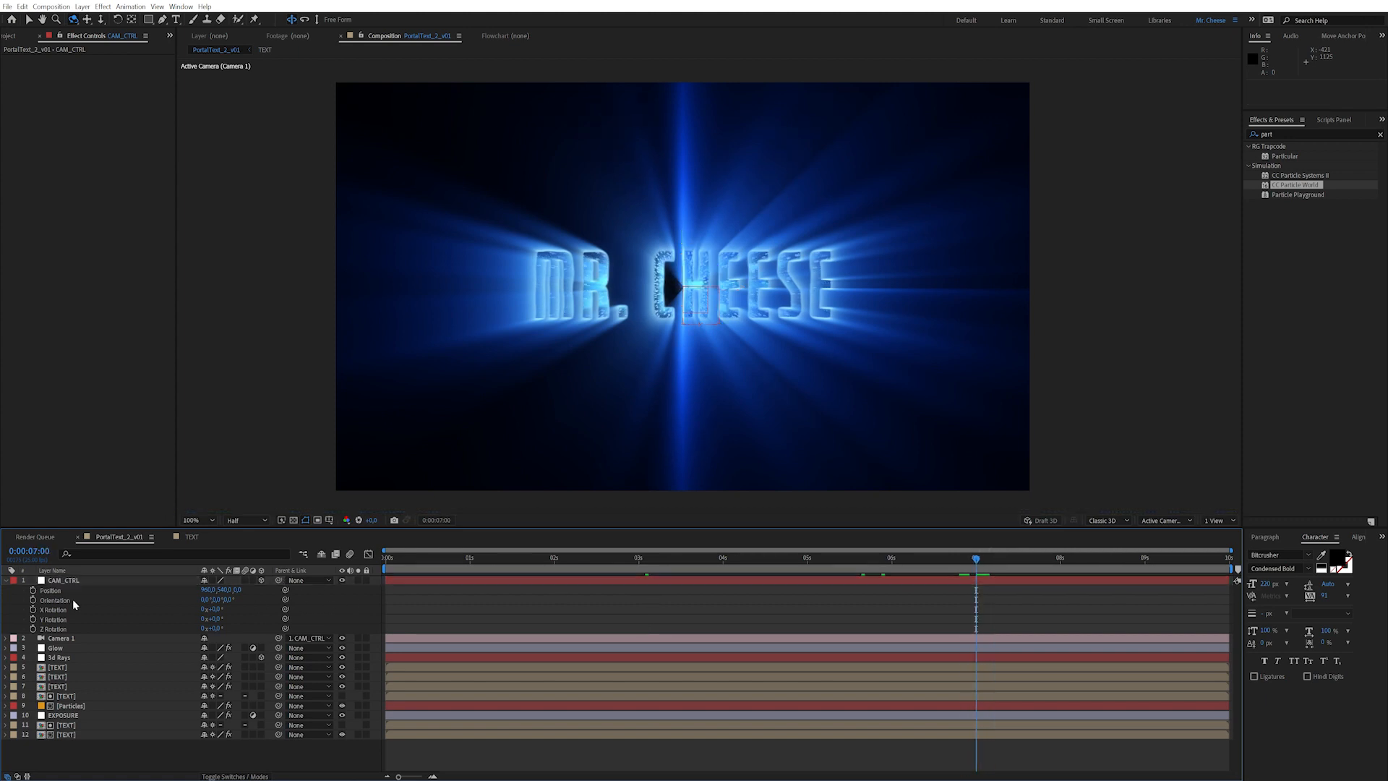
pyautogui.click(31, 590)
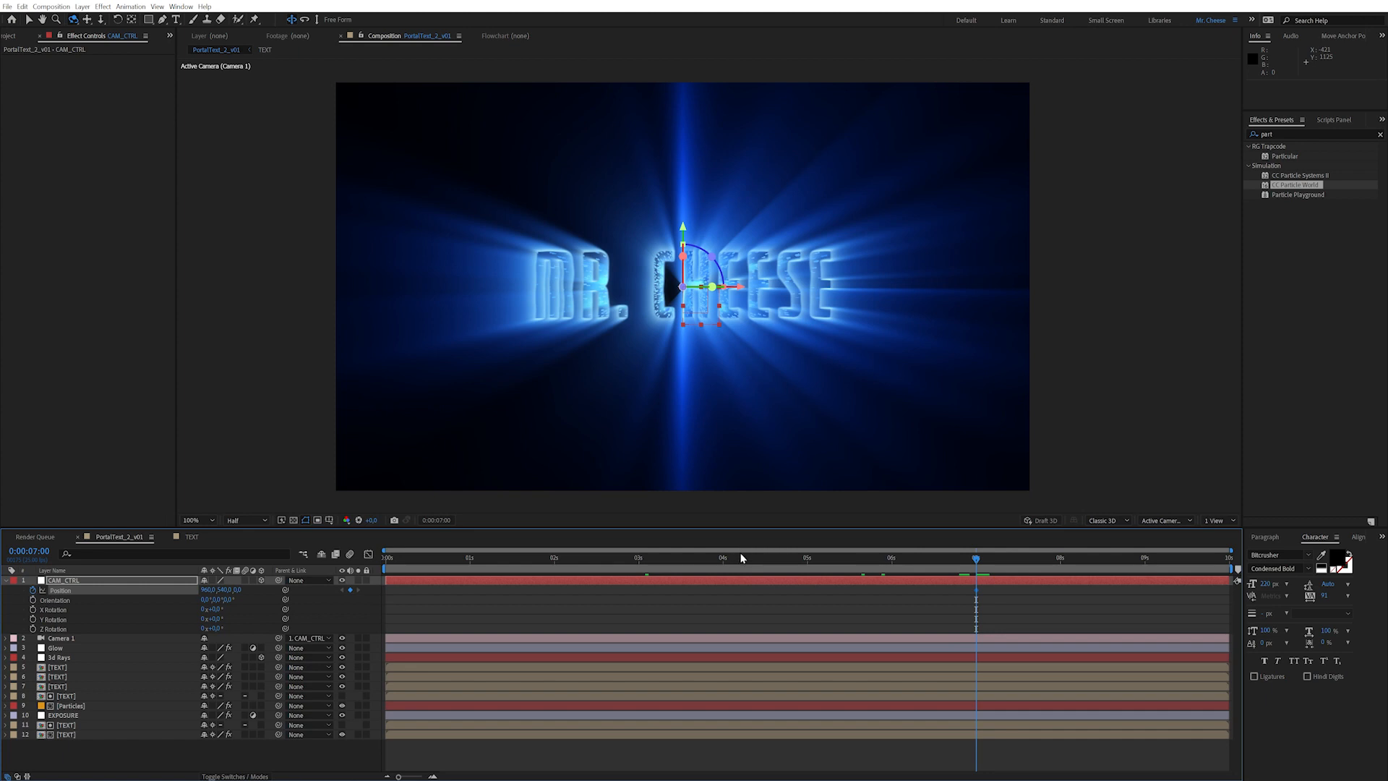
# Step: Raise CAM_CTRL's Z Position to about 4440 at the first frame and scrub through the camera pull-out
pyautogui.press('Home')
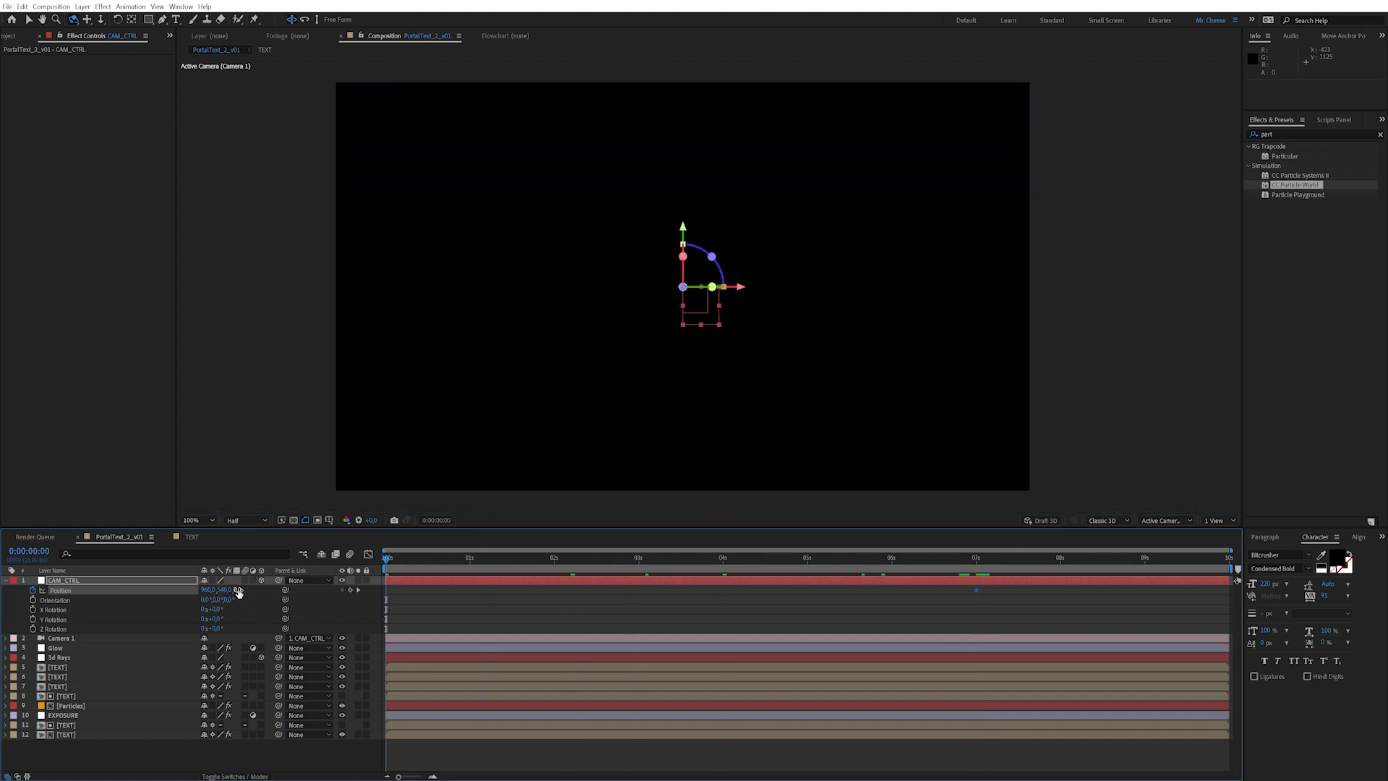
pyautogui.moveTo(237, 589)
pyautogui.mouseDown()
pyautogui.moveTo(682, 496)
pyautogui.moveTo(1303, 439)
pyautogui.mouseUp()
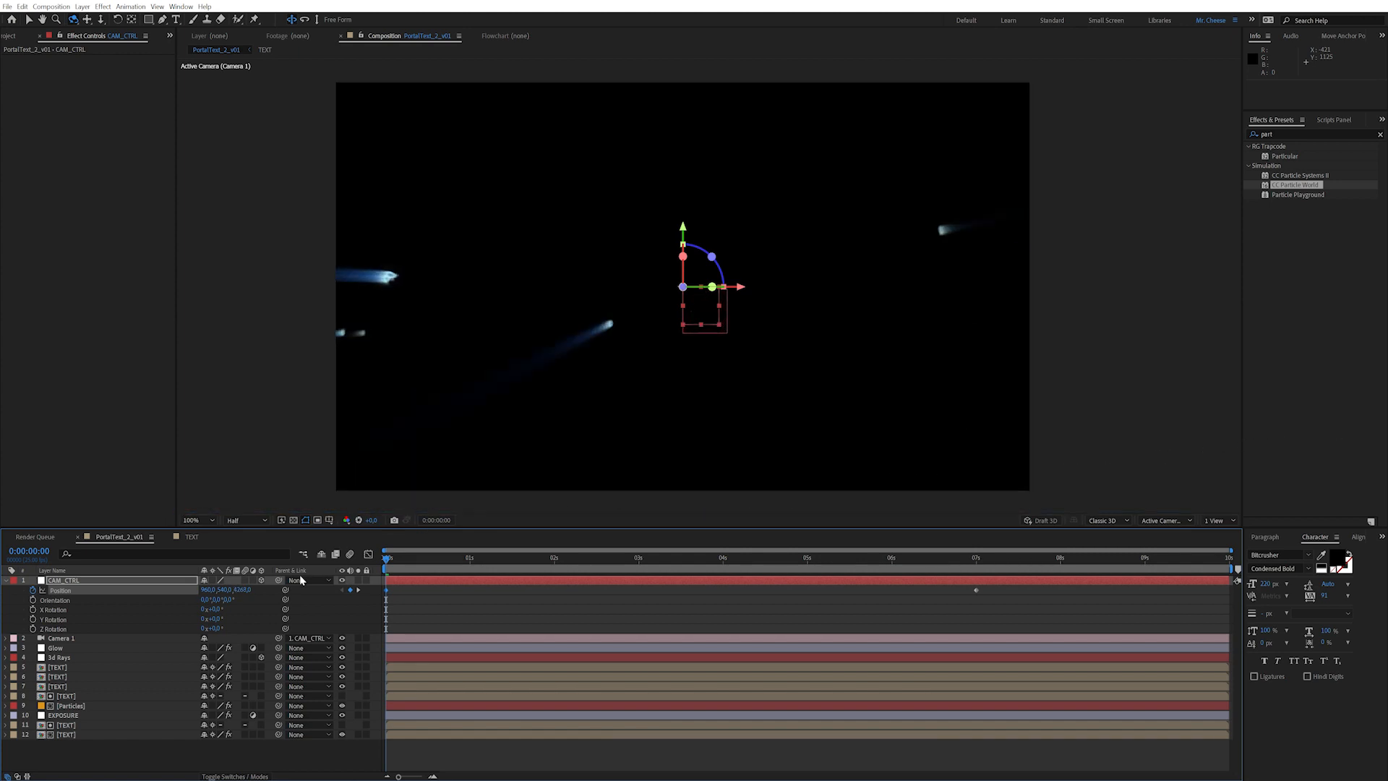
pyautogui.moveTo(391, 558); pyautogui.dragTo(810, 557)
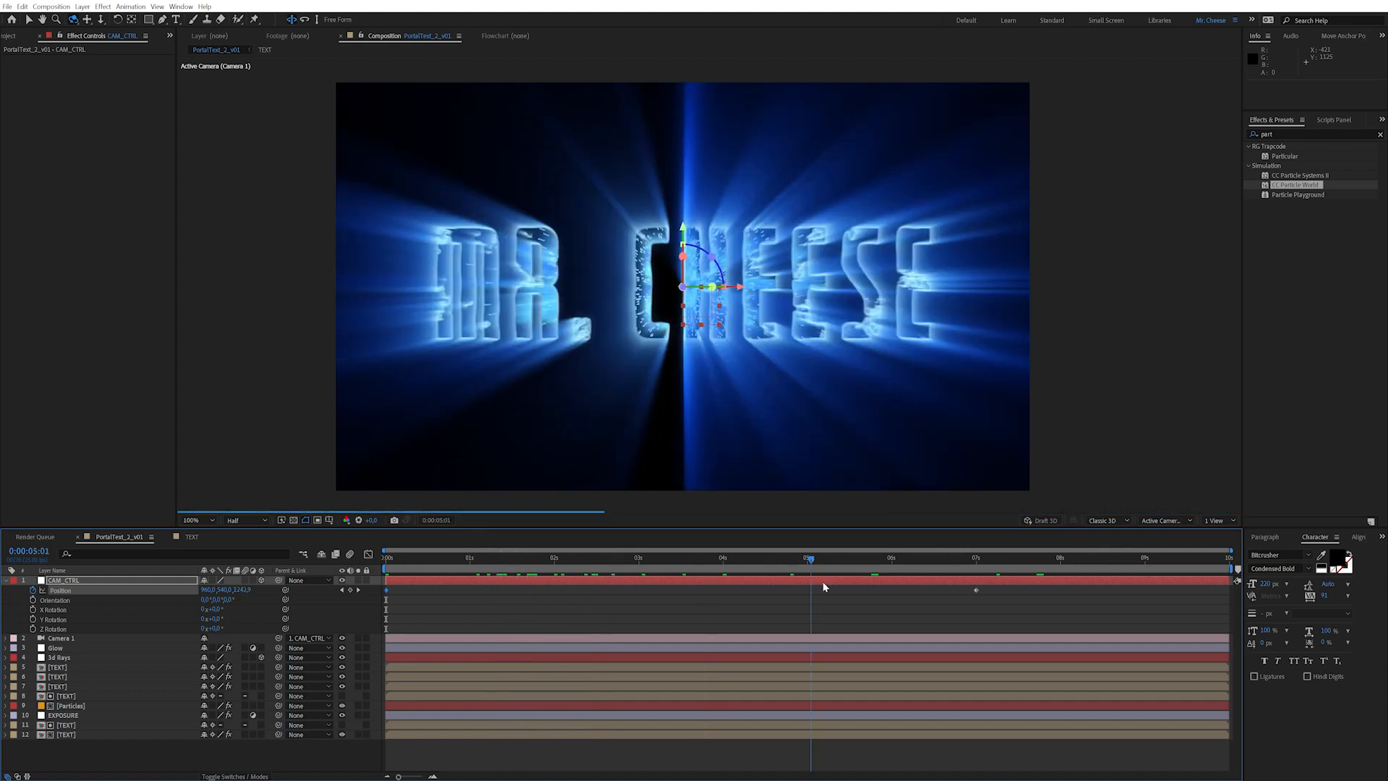
# Step: Move CAM_CTRL's last Position keyframe to 0:00:09:24 and set its incoming velocity to 0 with 100% influence
pyautogui.moveTo(977, 588); pyautogui.dragTo(1210, 600)
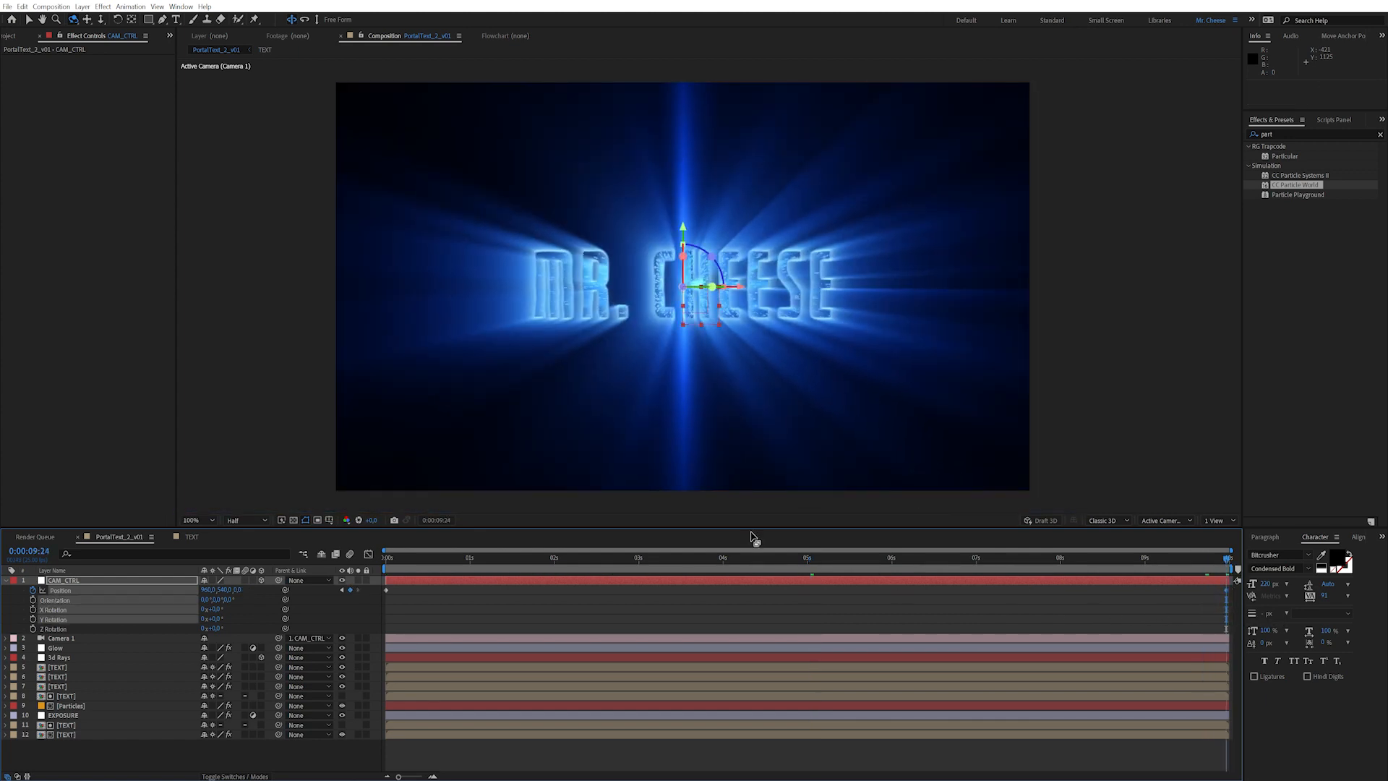
pyautogui.hotkey('ctrl', 'shift', 'k')
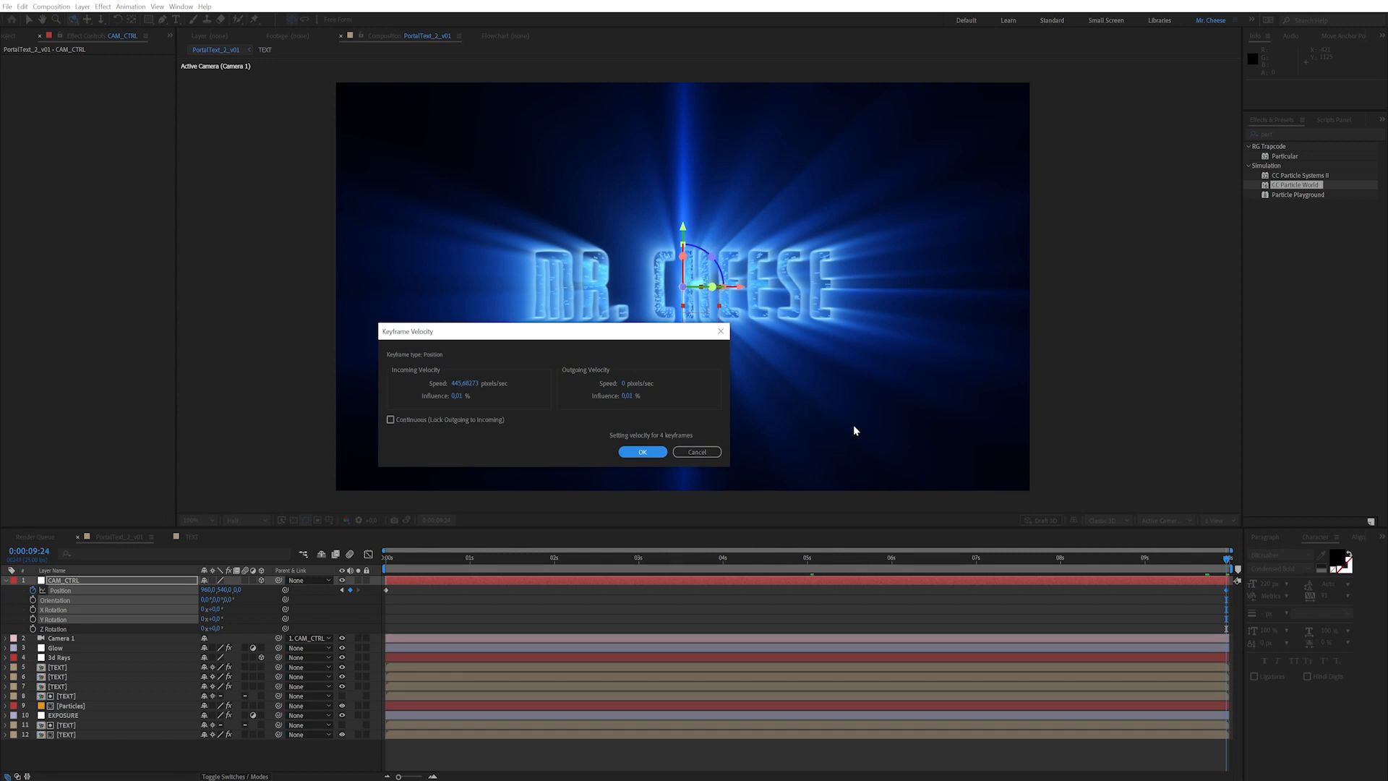
pyautogui.click(466, 383)
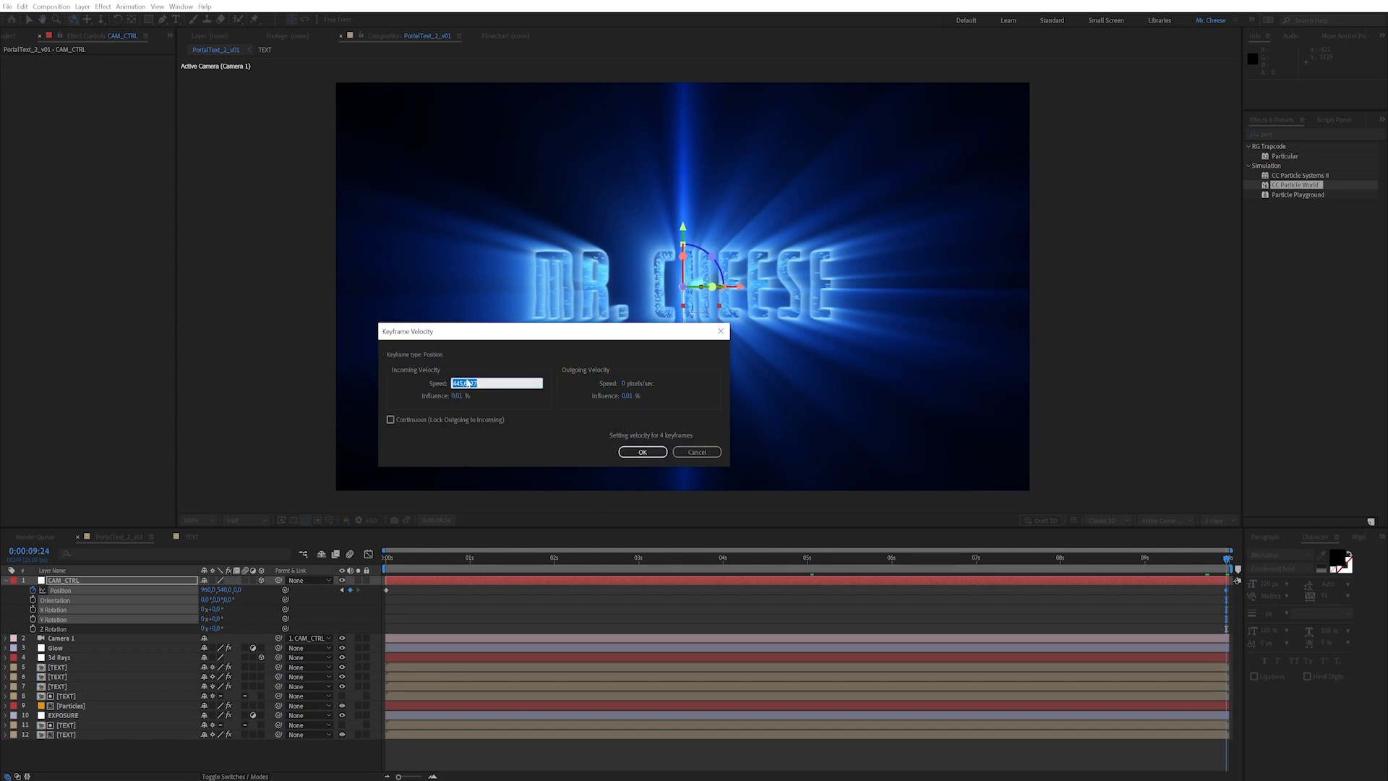
pyautogui.write('0')
pyautogui.press('Tab')
pyautogui.write('100')
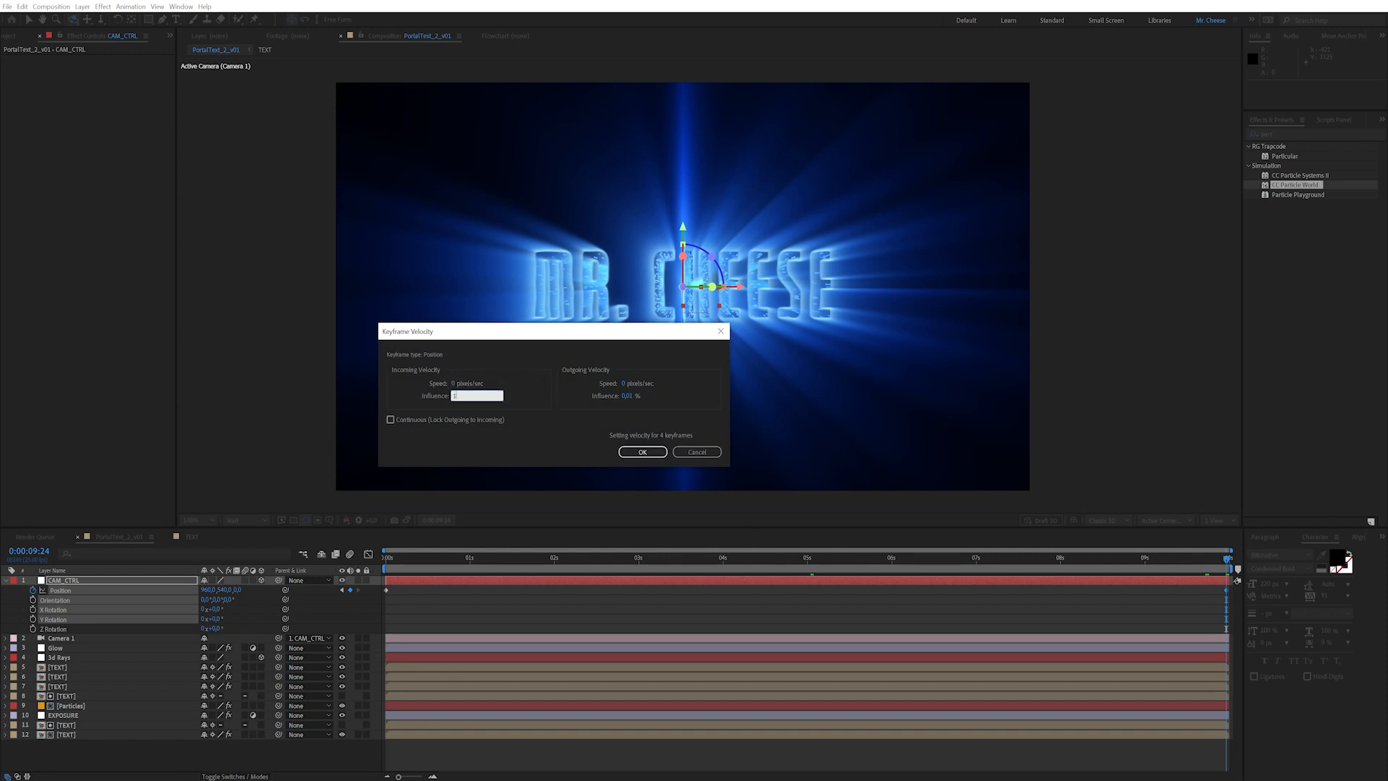
pyautogui.press('Return')
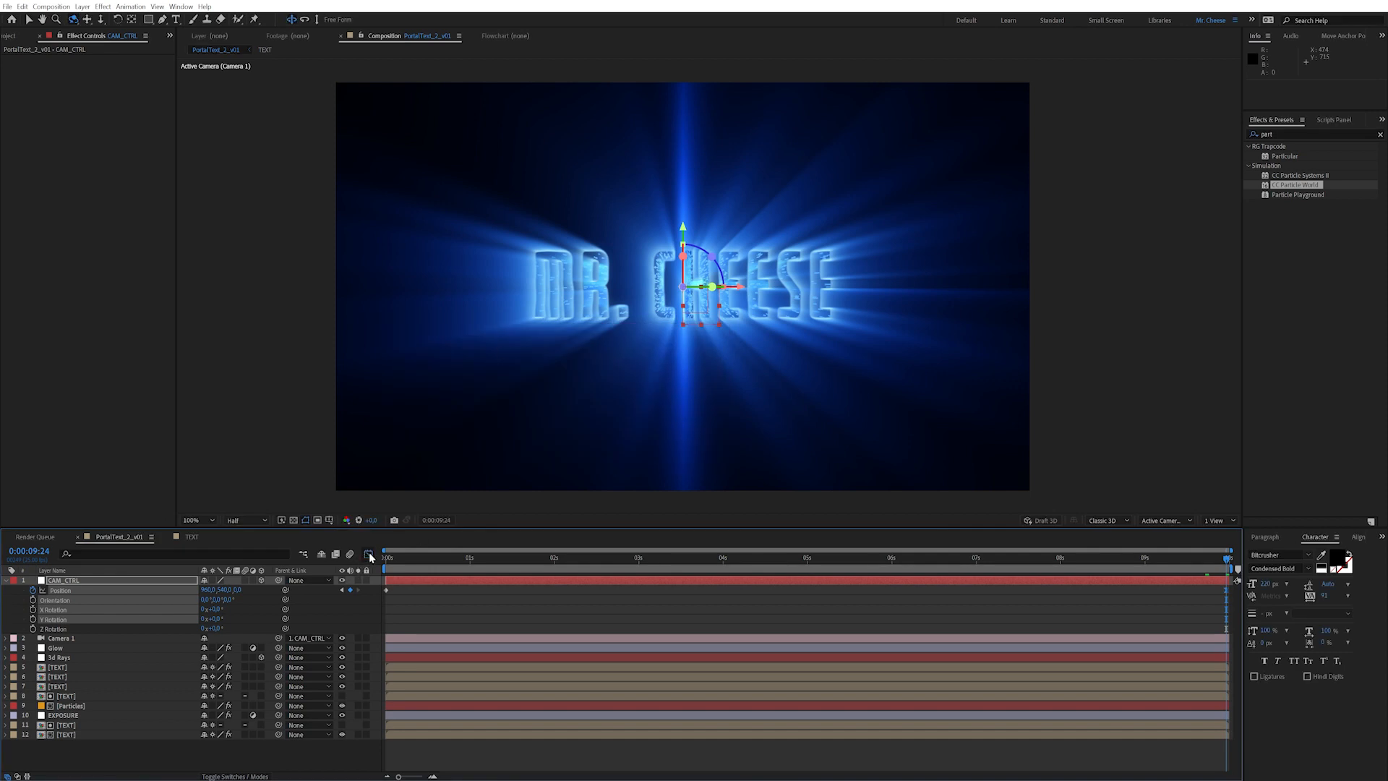
# Step: Shorten the first Position keyframe's outgoing influence in the speed graph for a fast start, and scrub through the move
pyautogui.click(368, 554)
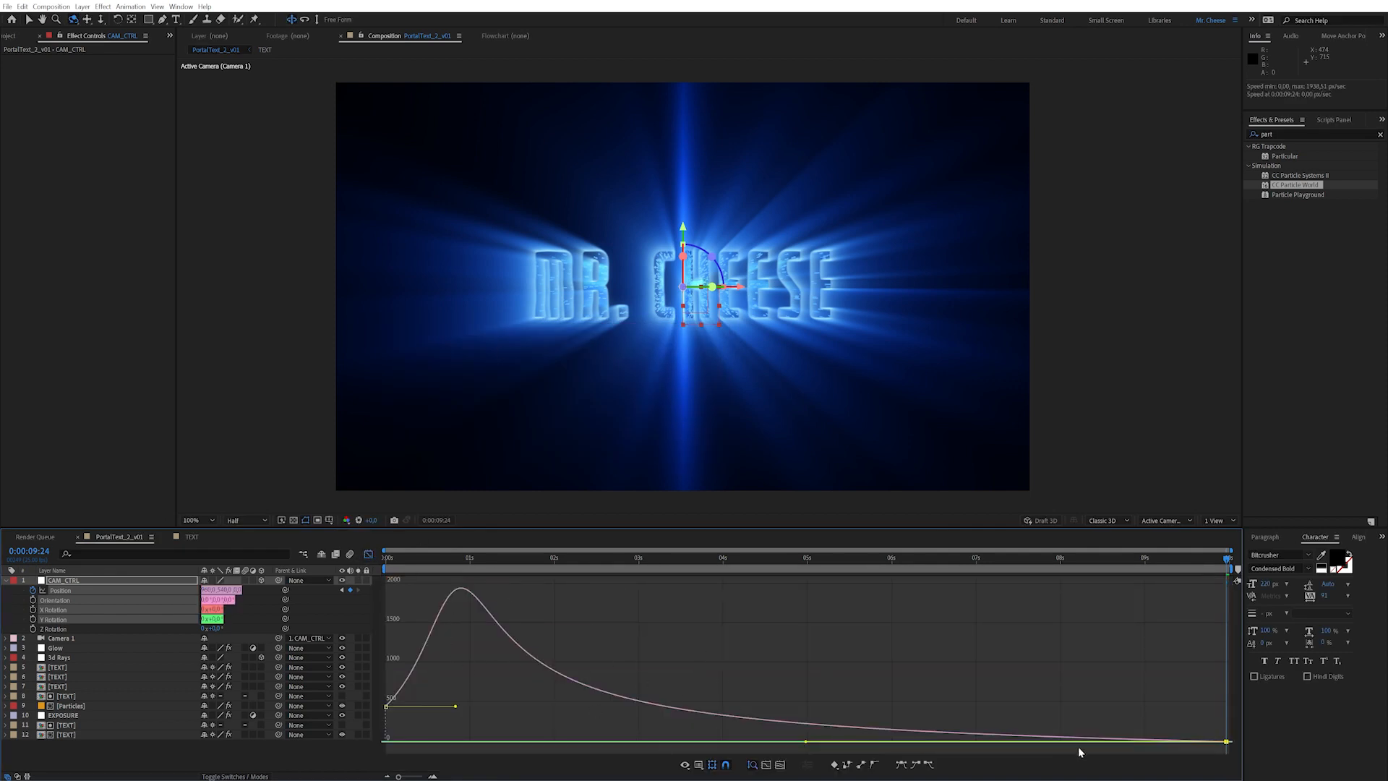
pyautogui.moveTo(456, 709); pyautogui.dragTo(383, 636)
pyautogui.click(368, 554)
pyautogui.moveTo(401, 559); pyautogui.dragTo(861, 557)
pyautogui.moveTo(600, 557); pyautogui.dragTo(807, 571)
pyautogui.click(288, 606)
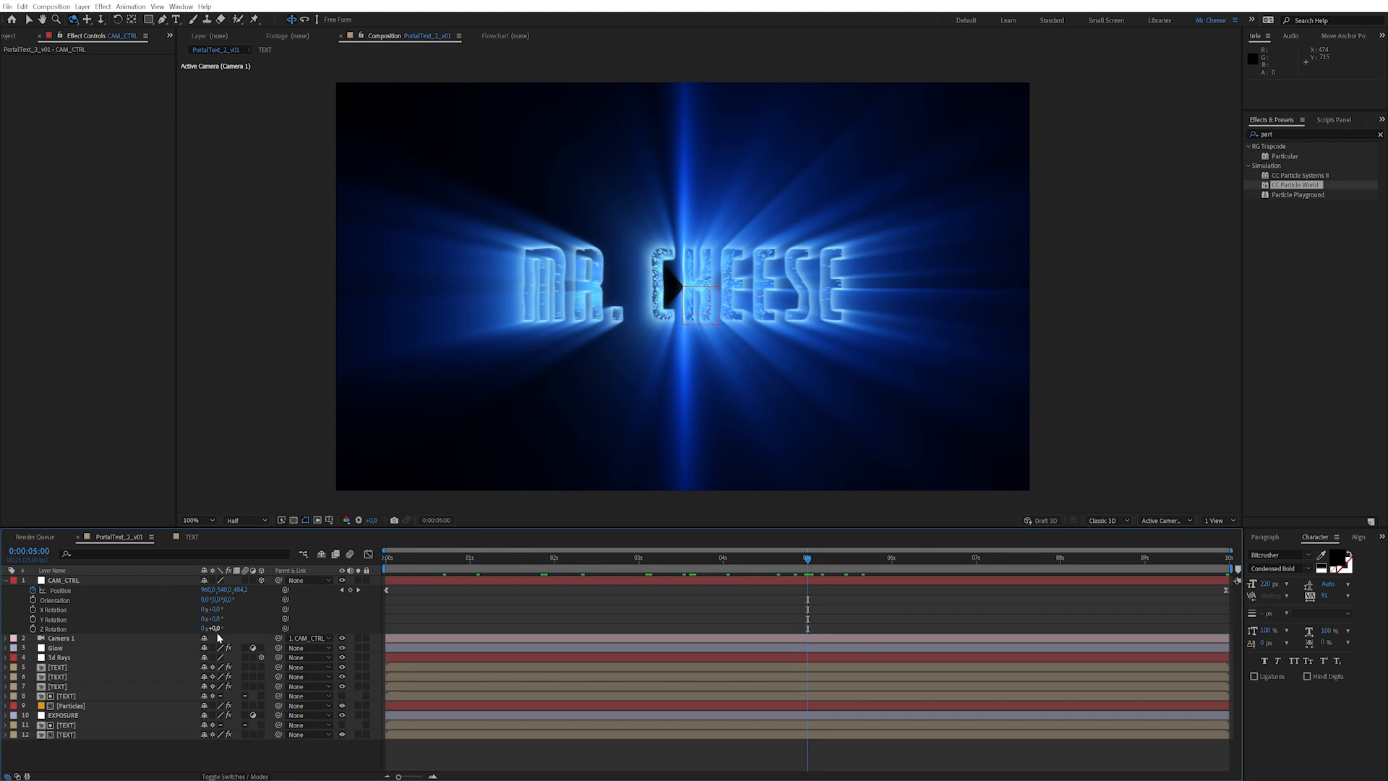
# Step: Keyframe CAM_CTRL's Z Rotation at 0° at 5 seconds and at a rotated angle on the first frame, then preview the spin
pyautogui.moveTo(214, 628); pyautogui.dragTo(204, 629)
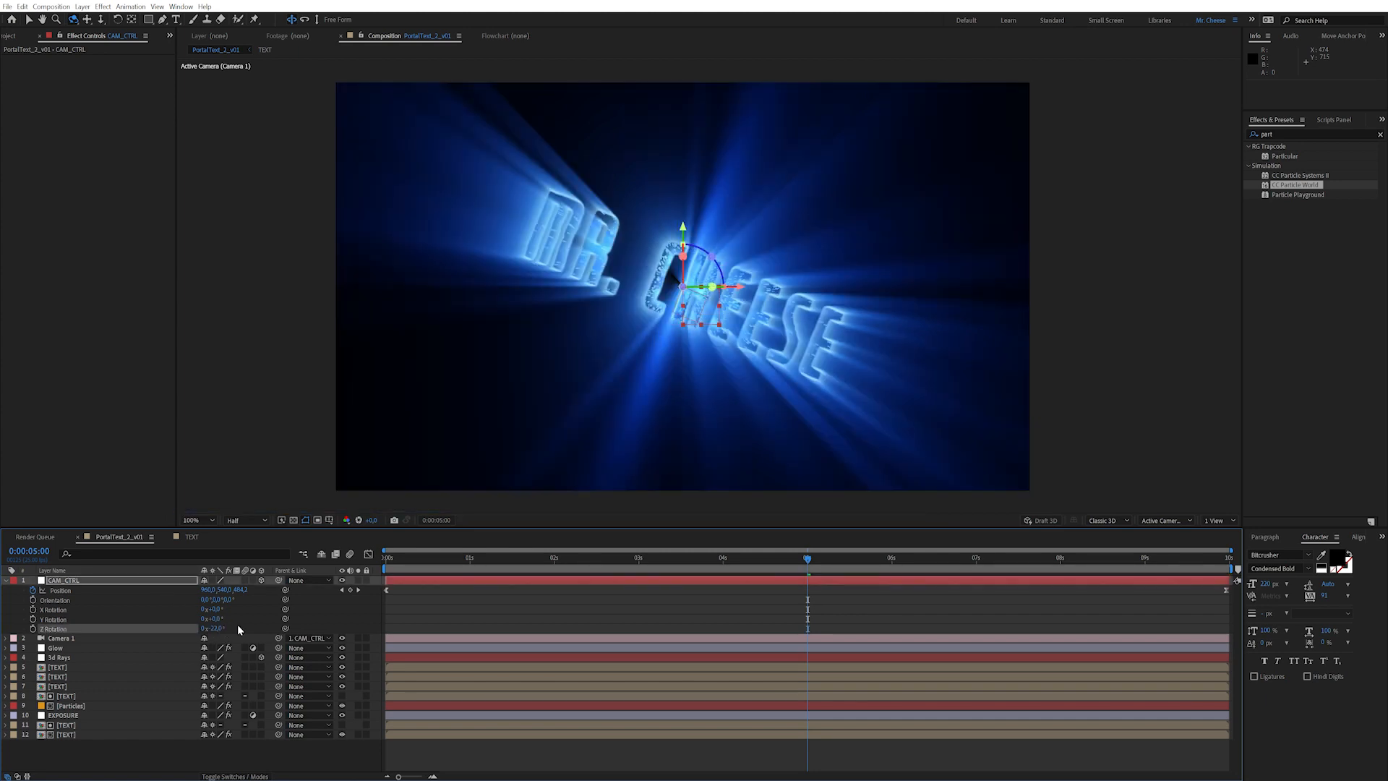
pyautogui.hotkey('ctrl', 'z')
pyautogui.click(33, 629)
pyautogui.press('Home')
pyautogui.click(218, 628)
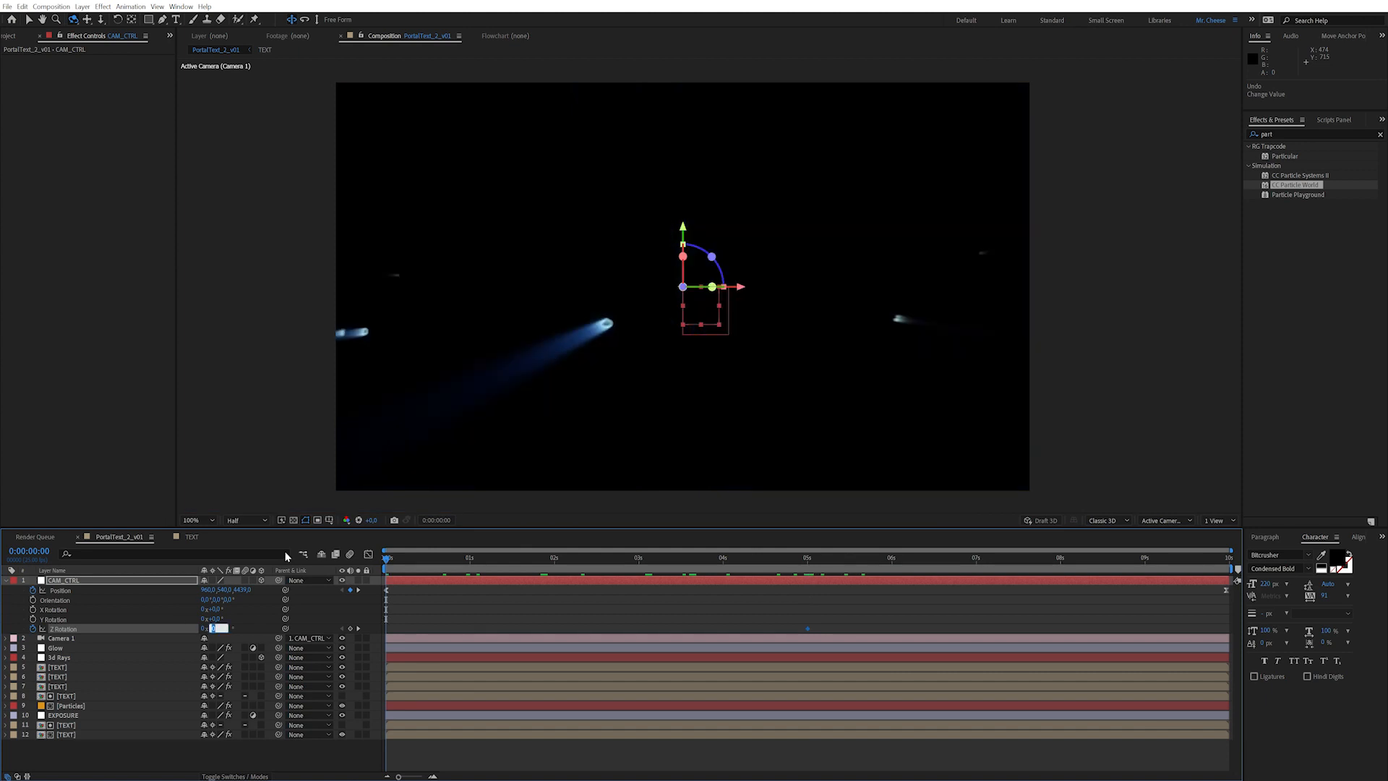
pyautogui.click(636, 559)
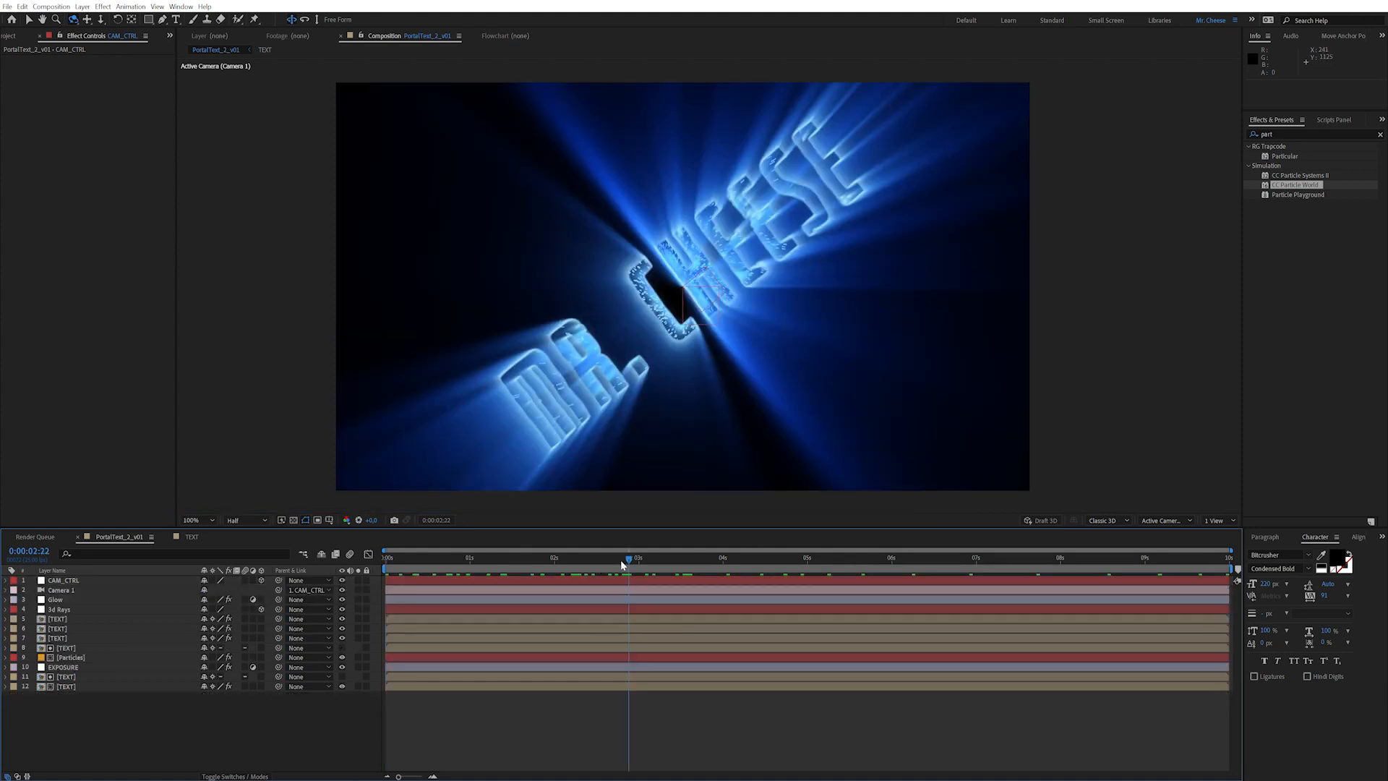
pyautogui.press('space')
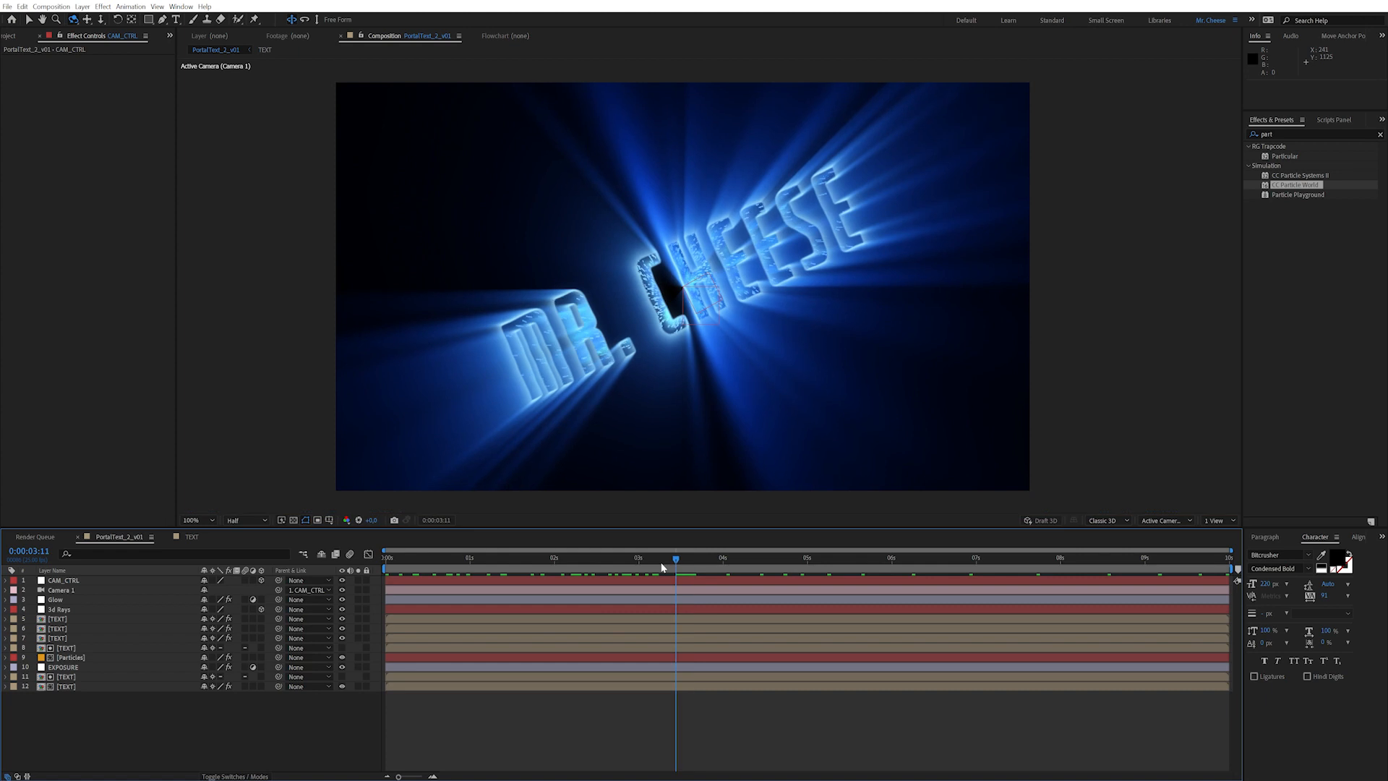
pyautogui.moveTo(672, 557); pyautogui.dragTo(748, 561)
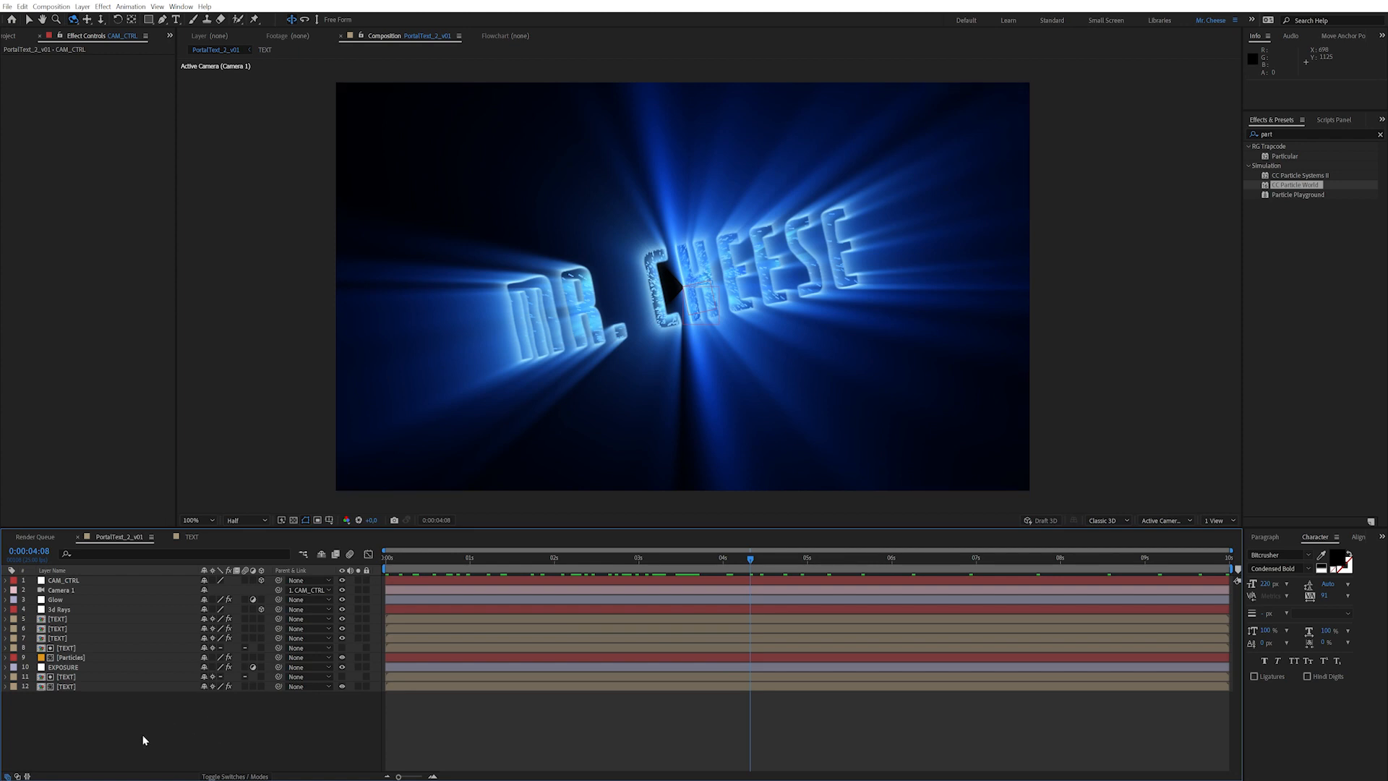
# Step: Pre-compose all layers into a new composition named 3D_Setup, moving all attributes
pyautogui.moveTo(162, 737); pyautogui.dragTo(137, 579)
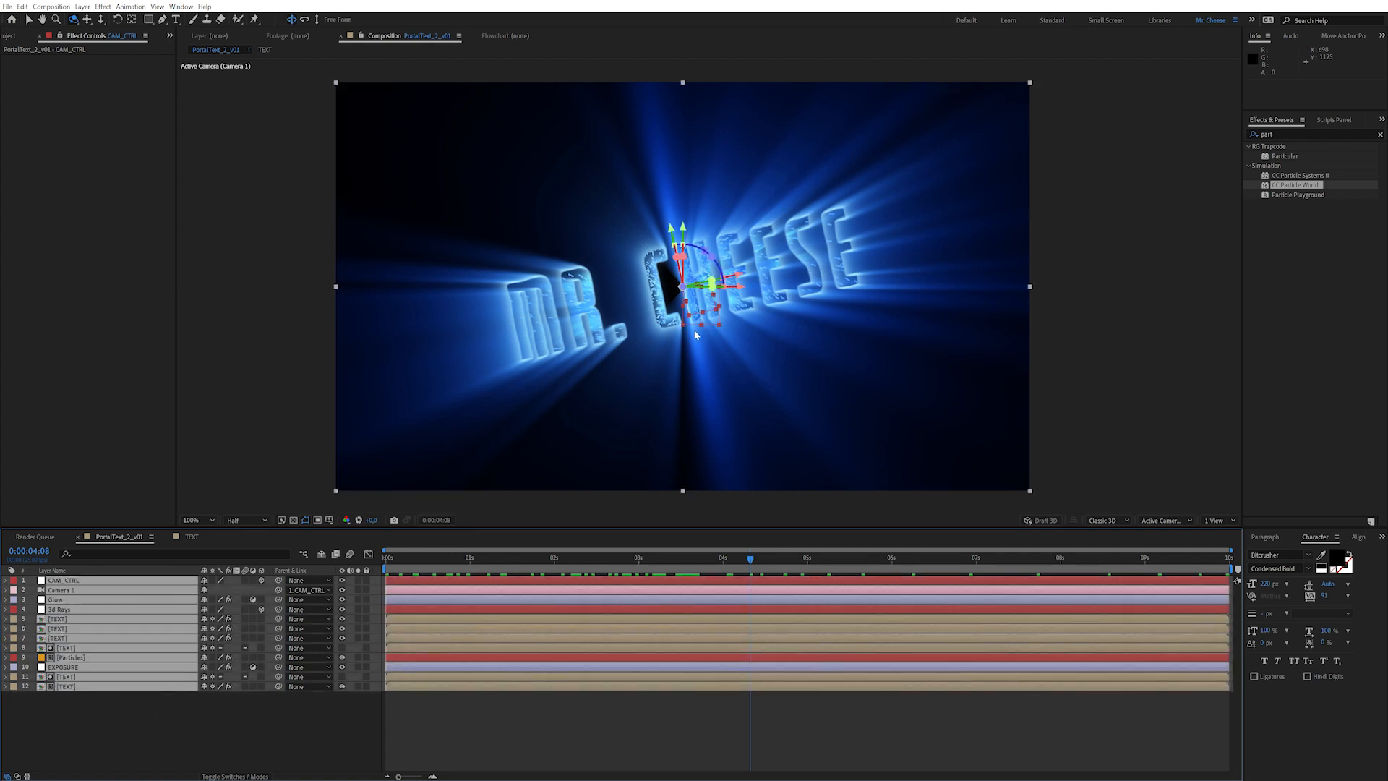
pyautogui.hotkey('ctrl', 'shift', 'c')
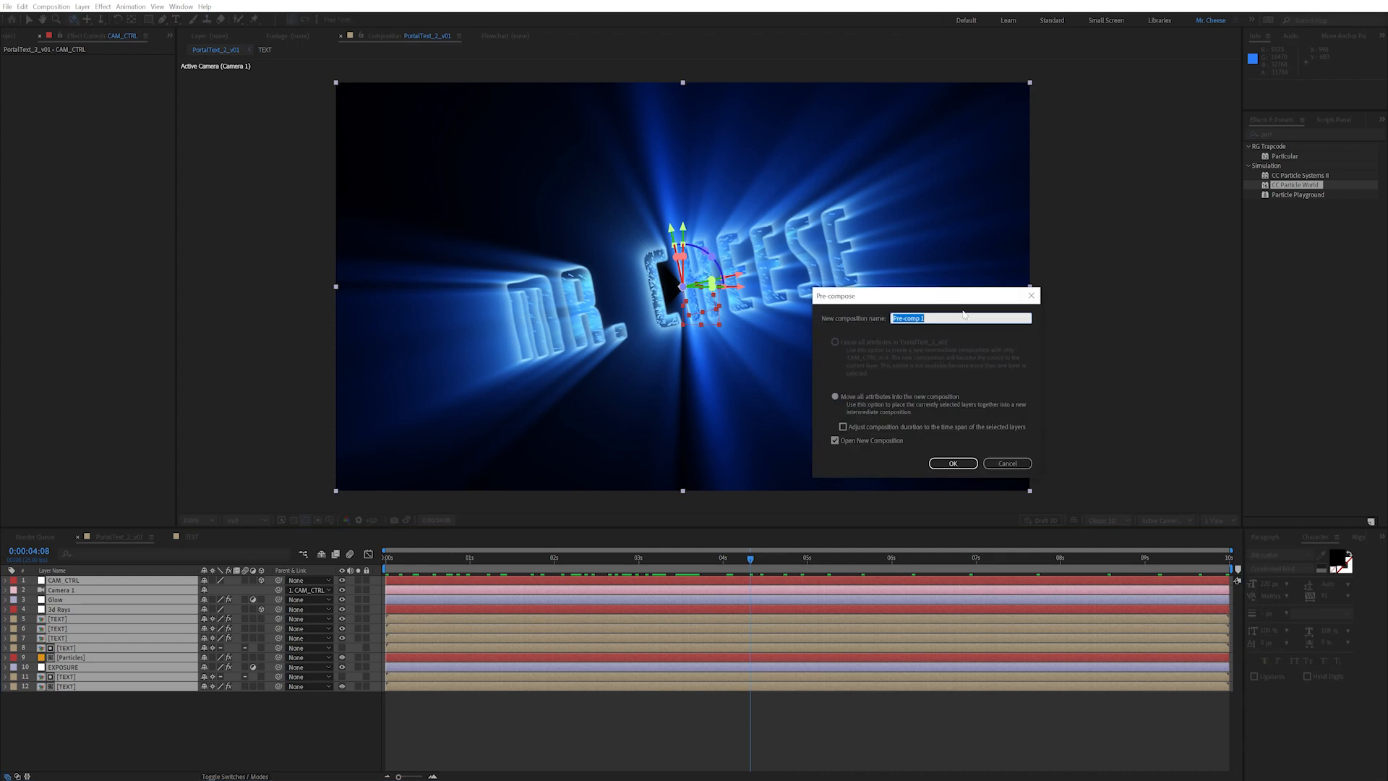
pyautogui.write('#')
pyautogui.press('Return')
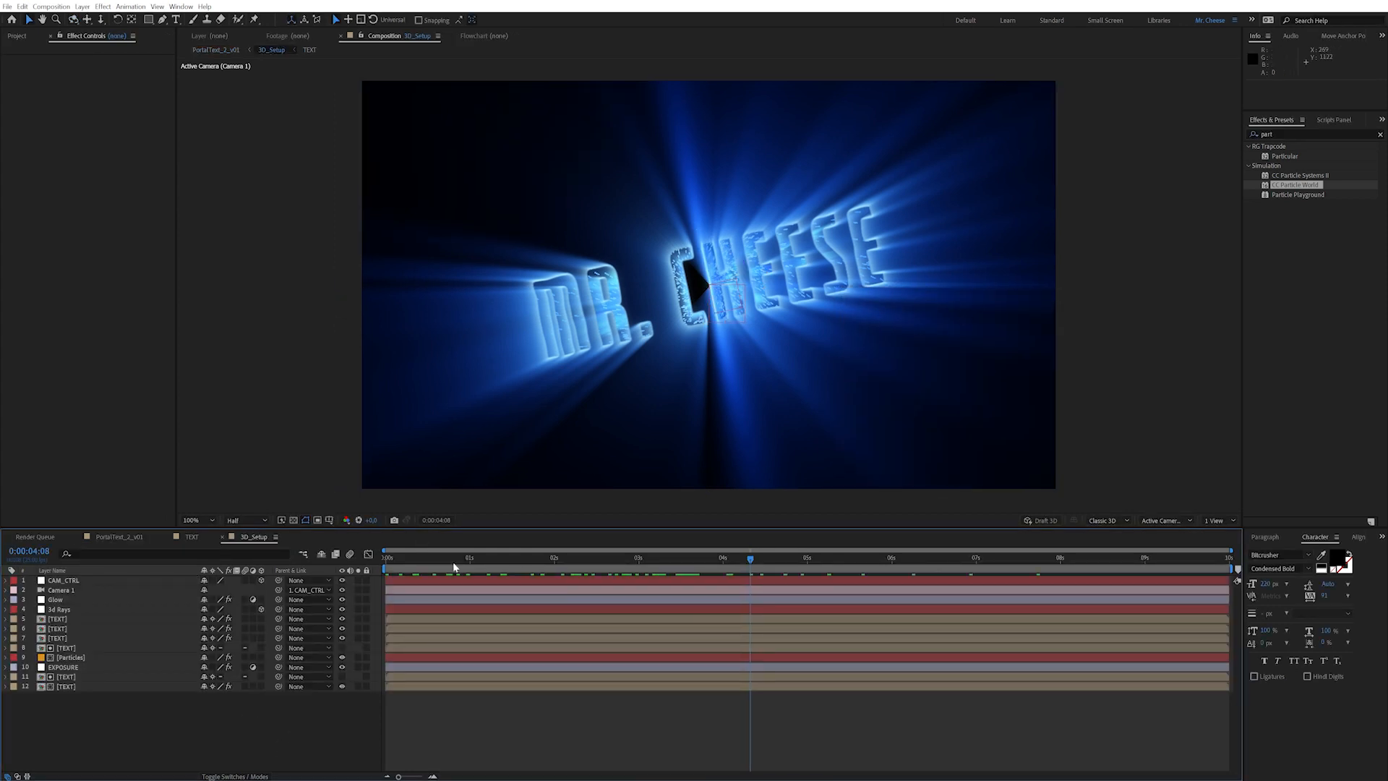
# Step: Return to the main composition, go to 0:00:02:23 and select the 3D_Setup layer
pyautogui.click(118, 536)
pyautogui.moveTo(505, 557); pyautogui.dragTo(634, 554)
pyautogui.click(93, 632)
pyautogui.click(87, 579)
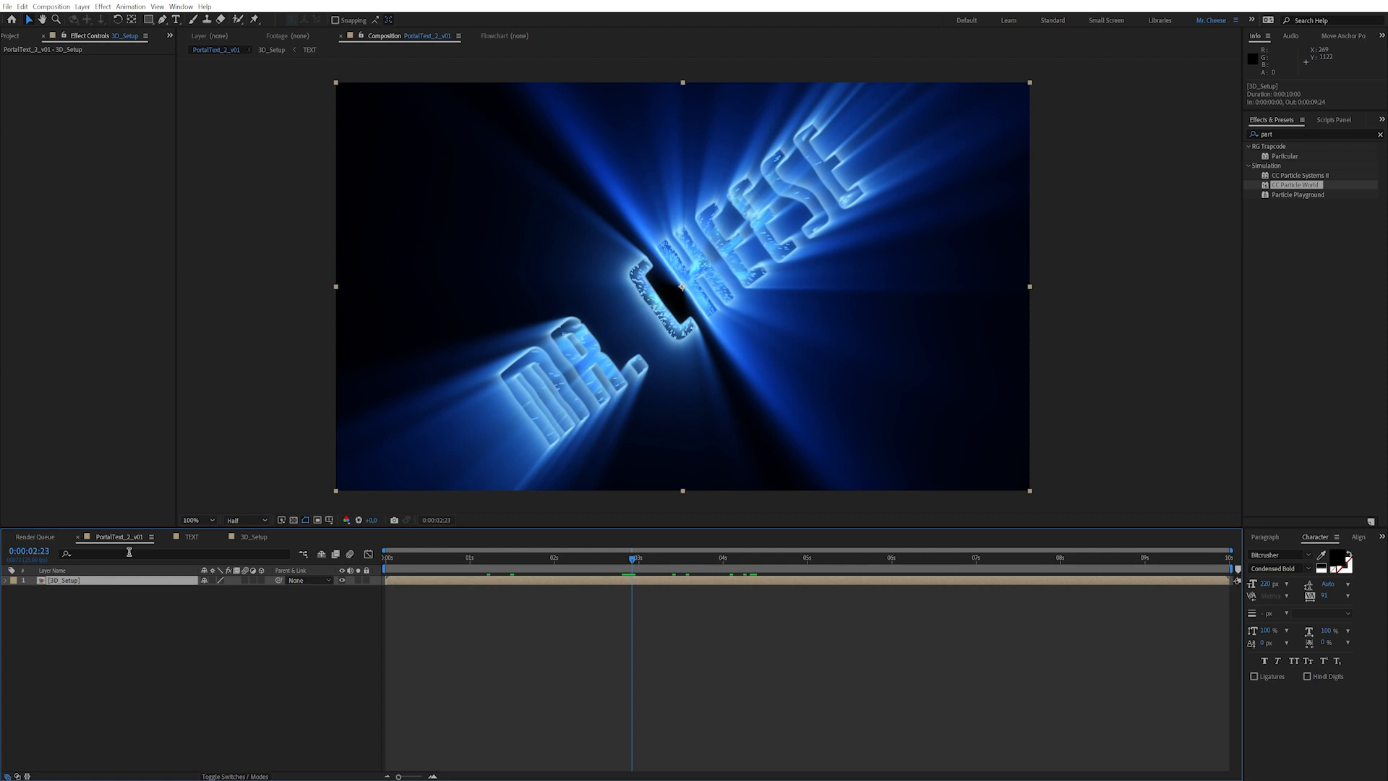
# Step: Rename the 3D_Setup layer to G, then duplicate it and rename the copy R
pyautogui.press('Return')
pyautogui.write('G')
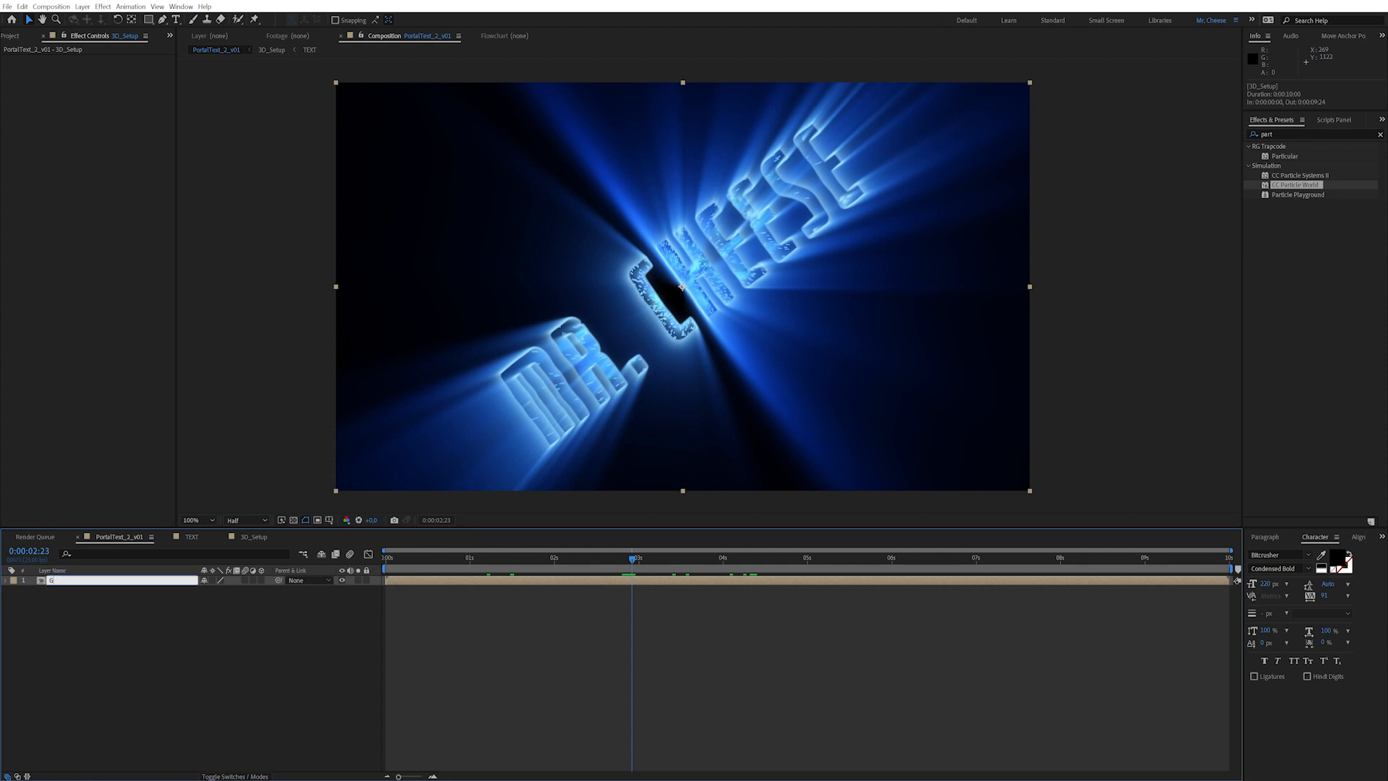
pyautogui.press('Return')
pyautogui.hotkey('ctrl', 'd')
pyautogui.press('Return')
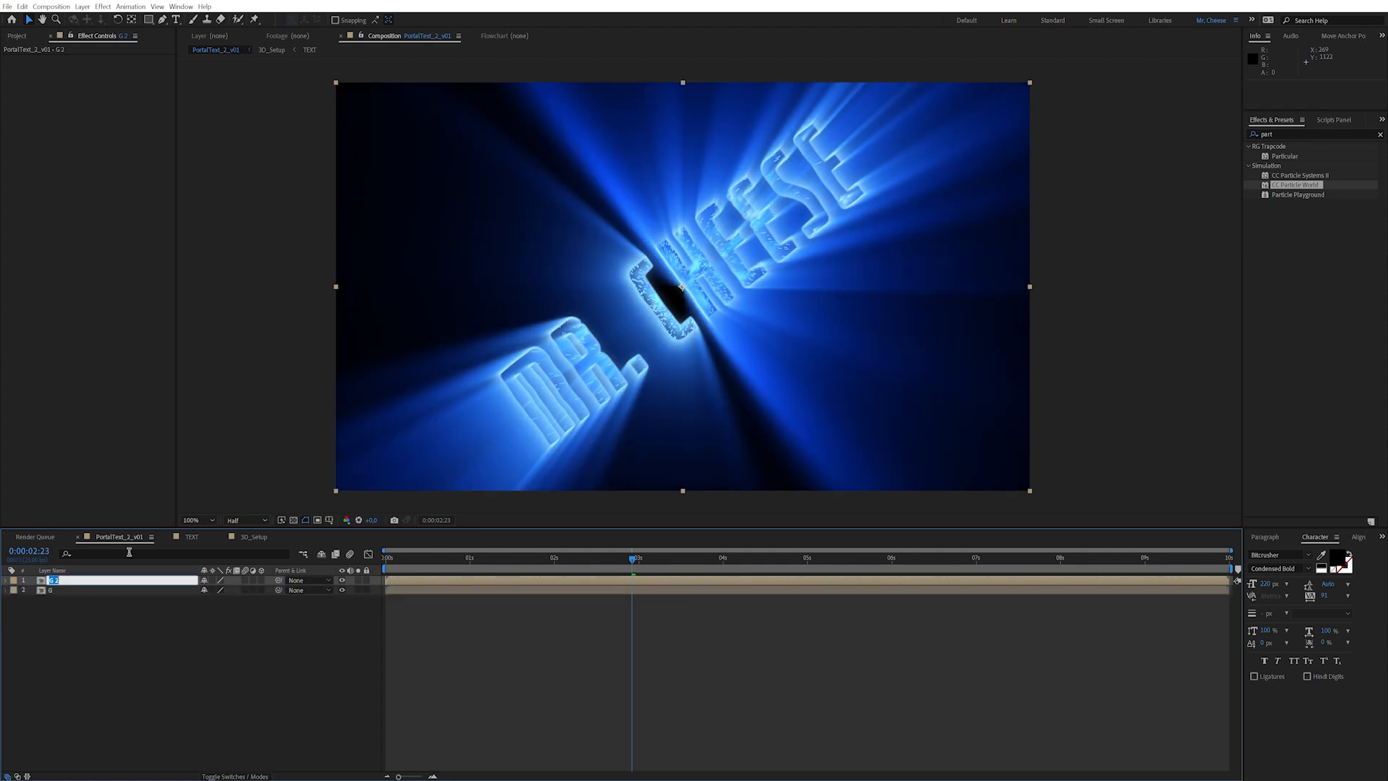
pyautogui.write('R')
pyautogui.press('Return')
# Step: Duplicate the R layer, rename the copy B and place it between R and G, leaving R selected
pyautogui.hotkey('ctrl', 'd')
pyautogui.press('Return')
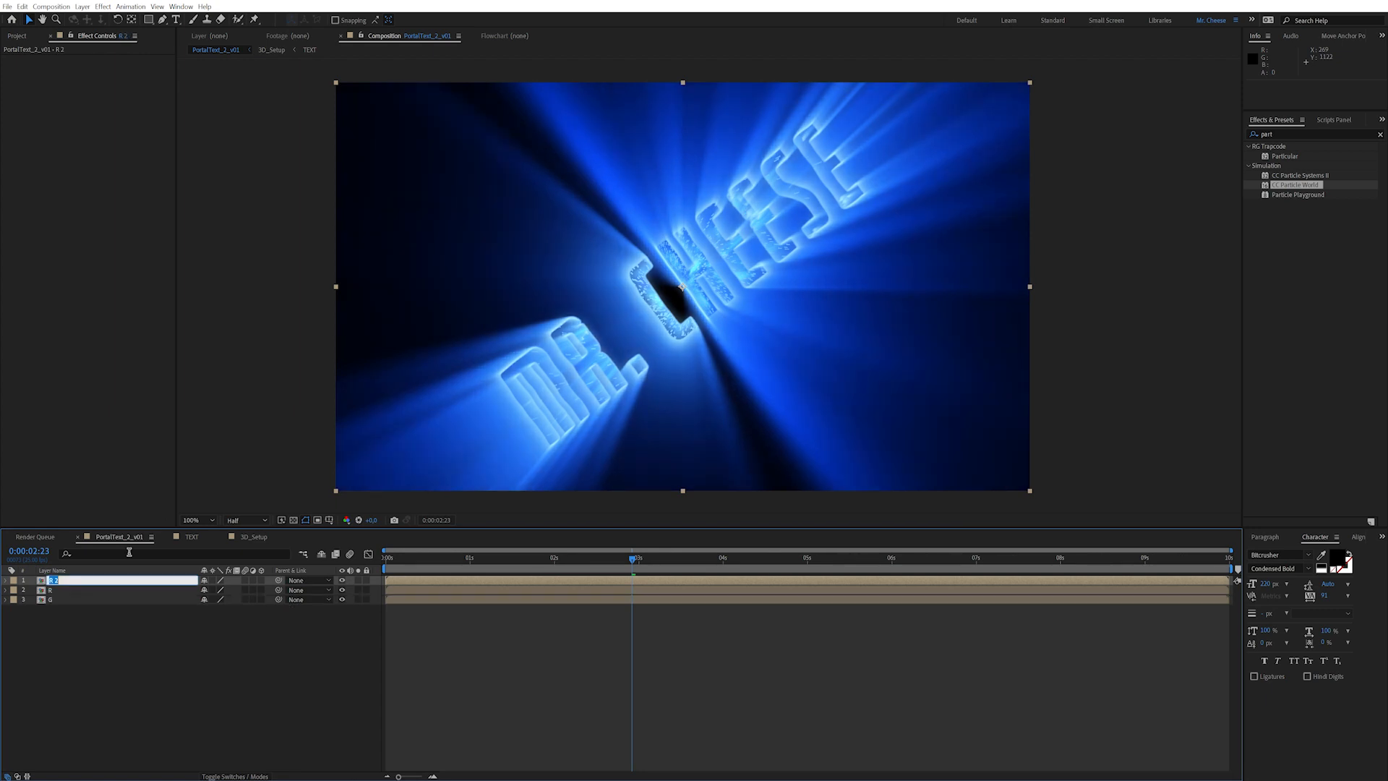
pyautogui.write('B')
pyautogui.press('Return')
pyautogui.hotkey('ctrl', '[')
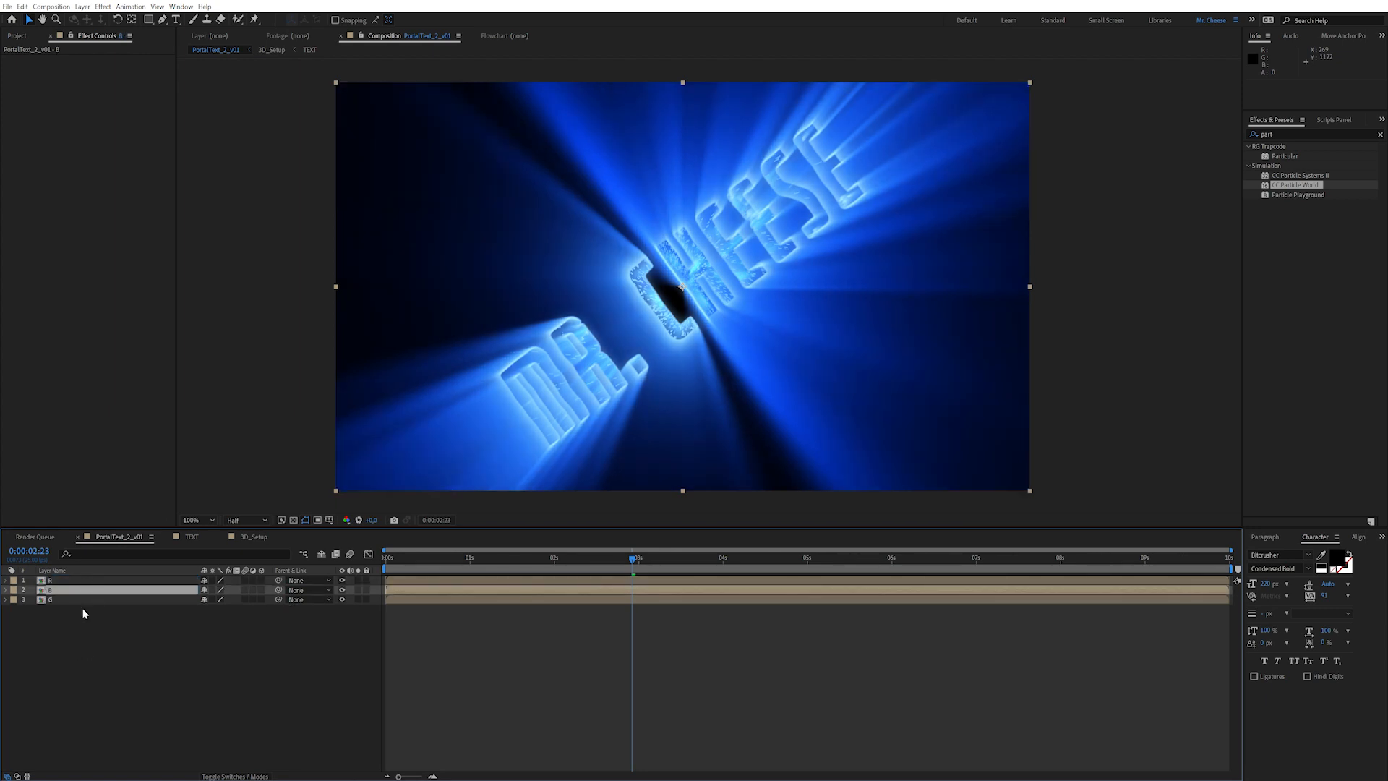
pyautogui.hotkey('ctrl', 'Up')
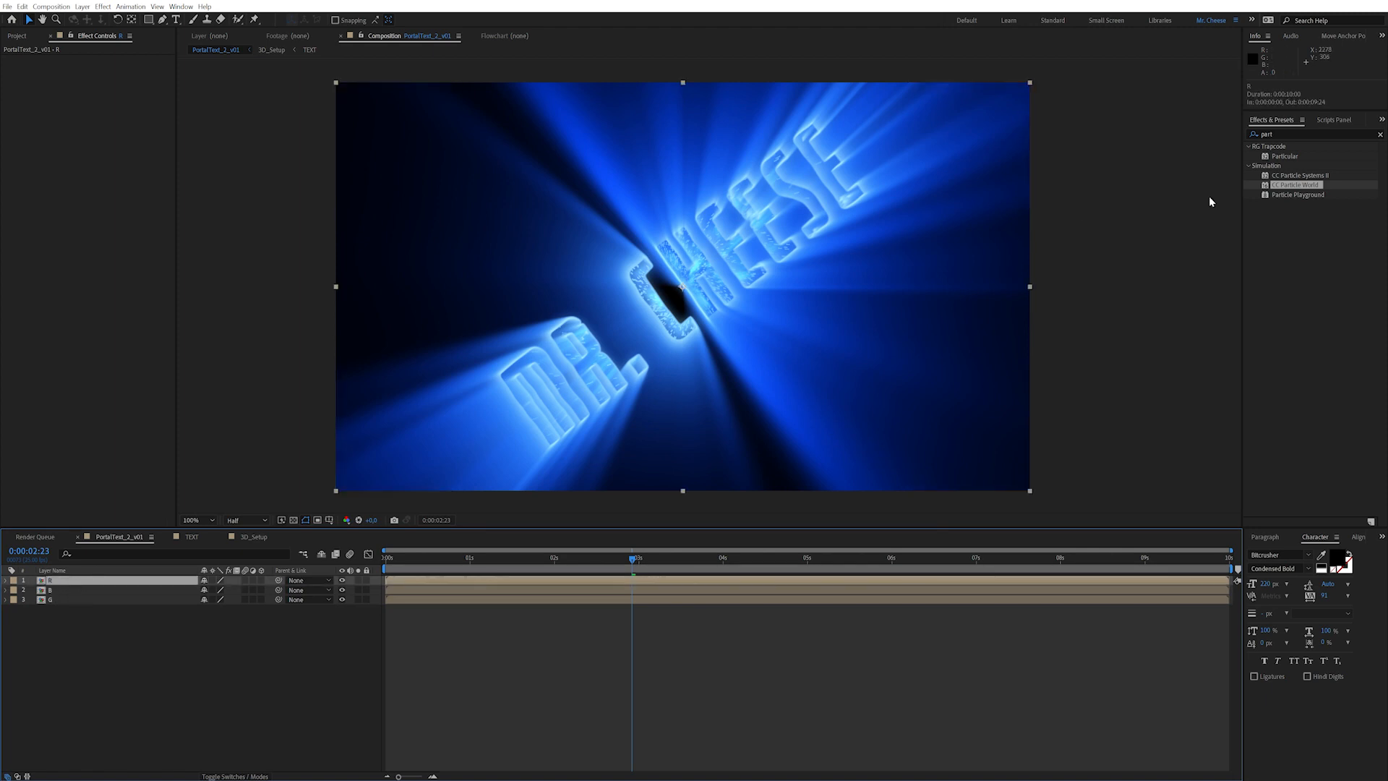
# Step: Apply the Set Channels effect to the R layer, with its green and blue channels set to Off
pyautogui.click(1300, 133)
pyautogui.write('set c')
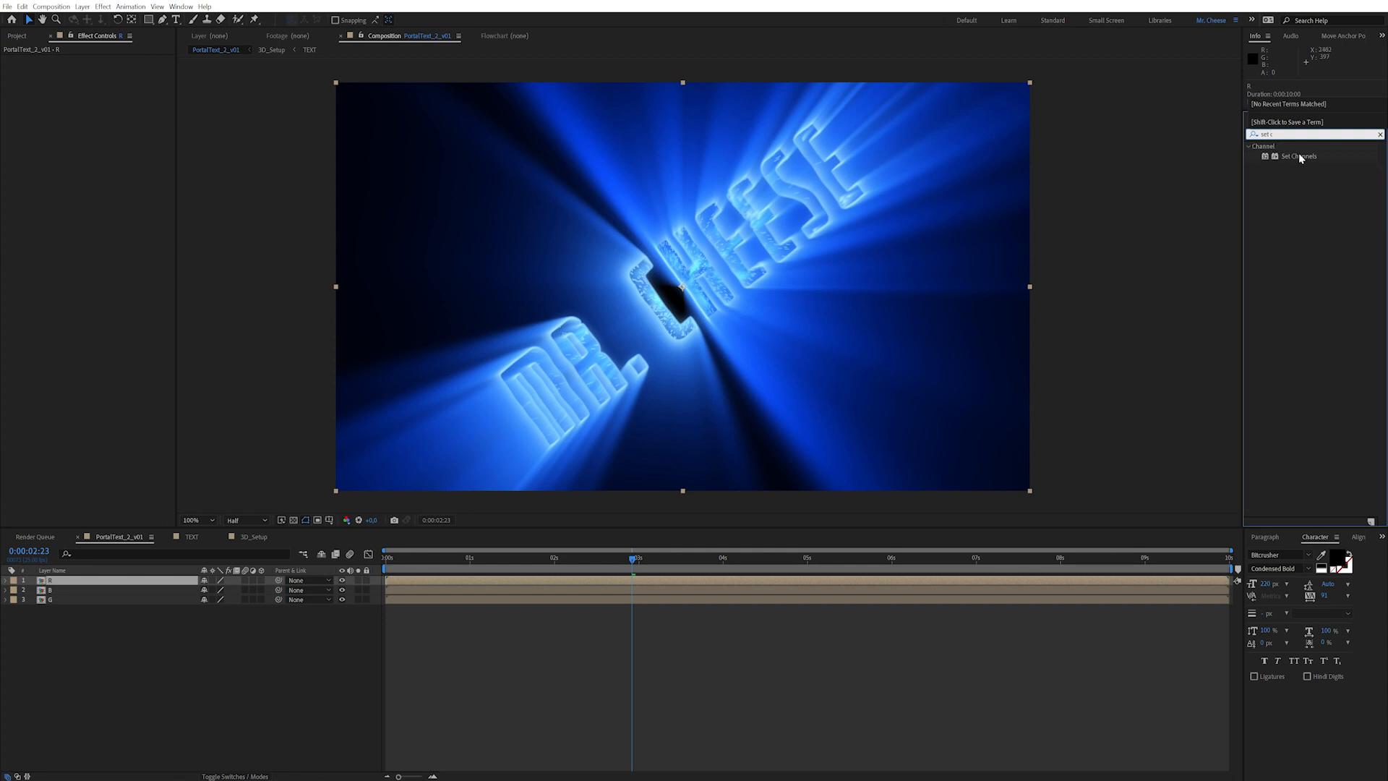
pyautogui.doubleClick(1297, 157)
pyautogui.press('BackSpace')
pyautogui.click(114, 233)
pyautogui.click(120, 98)
pyautogui.click(138, 216)
pyautogui.click(120, 117)
pyautogui.click(137, 235)
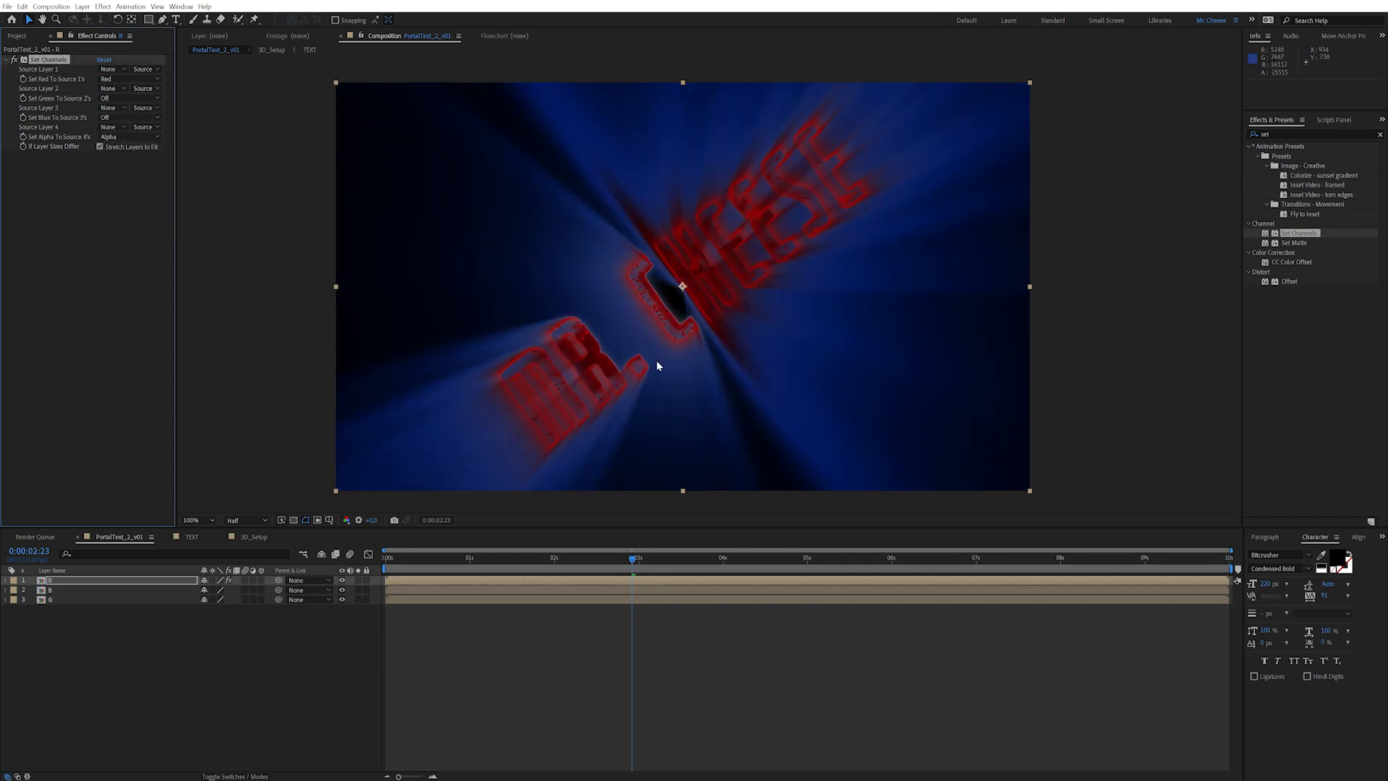
# Step: Paste Set Channels onto the B layer, with the blue channel set to Blue and the red channel set to Off
pyautogui.click(76, 591)
pyautogui.hotkey('ctrl', 'v')
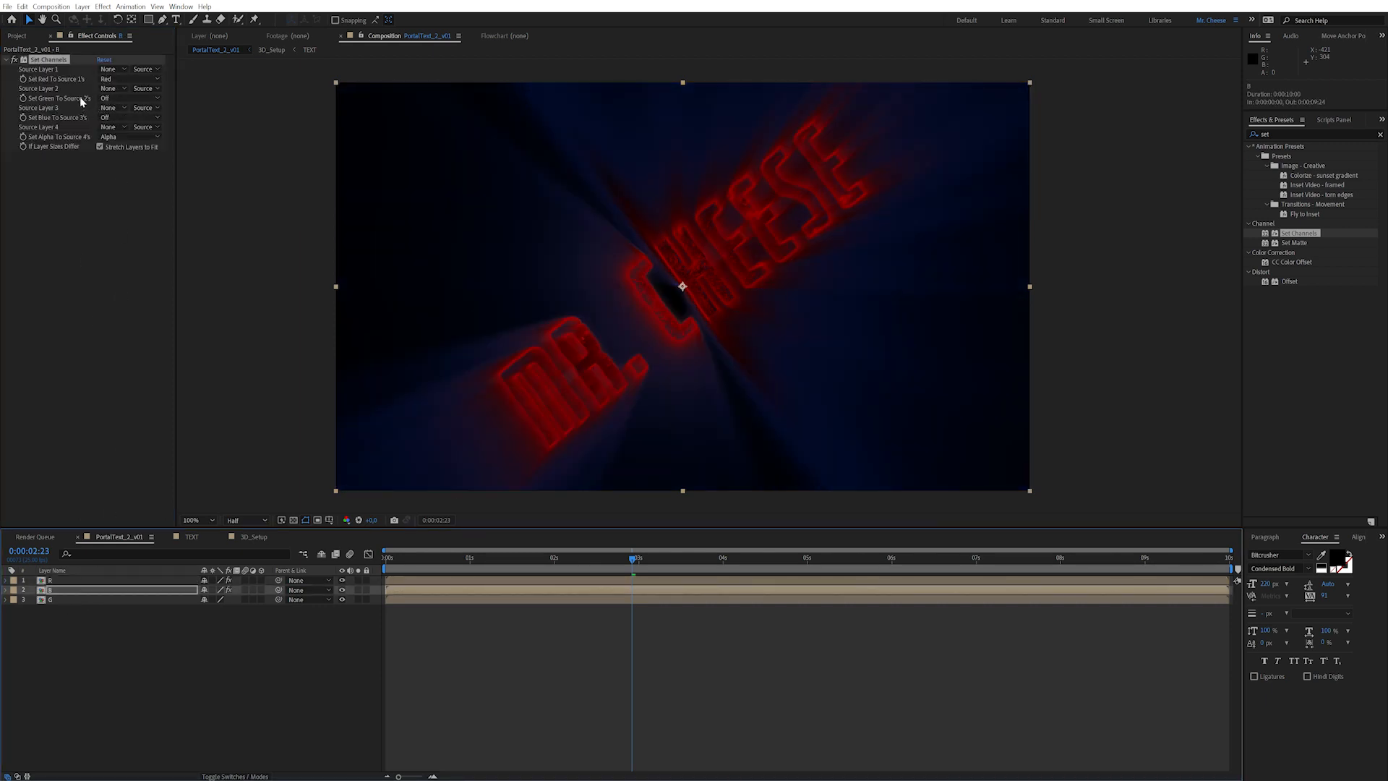
pyautogui.click(121, 104)
pyautogui.click(107, 125)
pyautogui.click(107, 122)
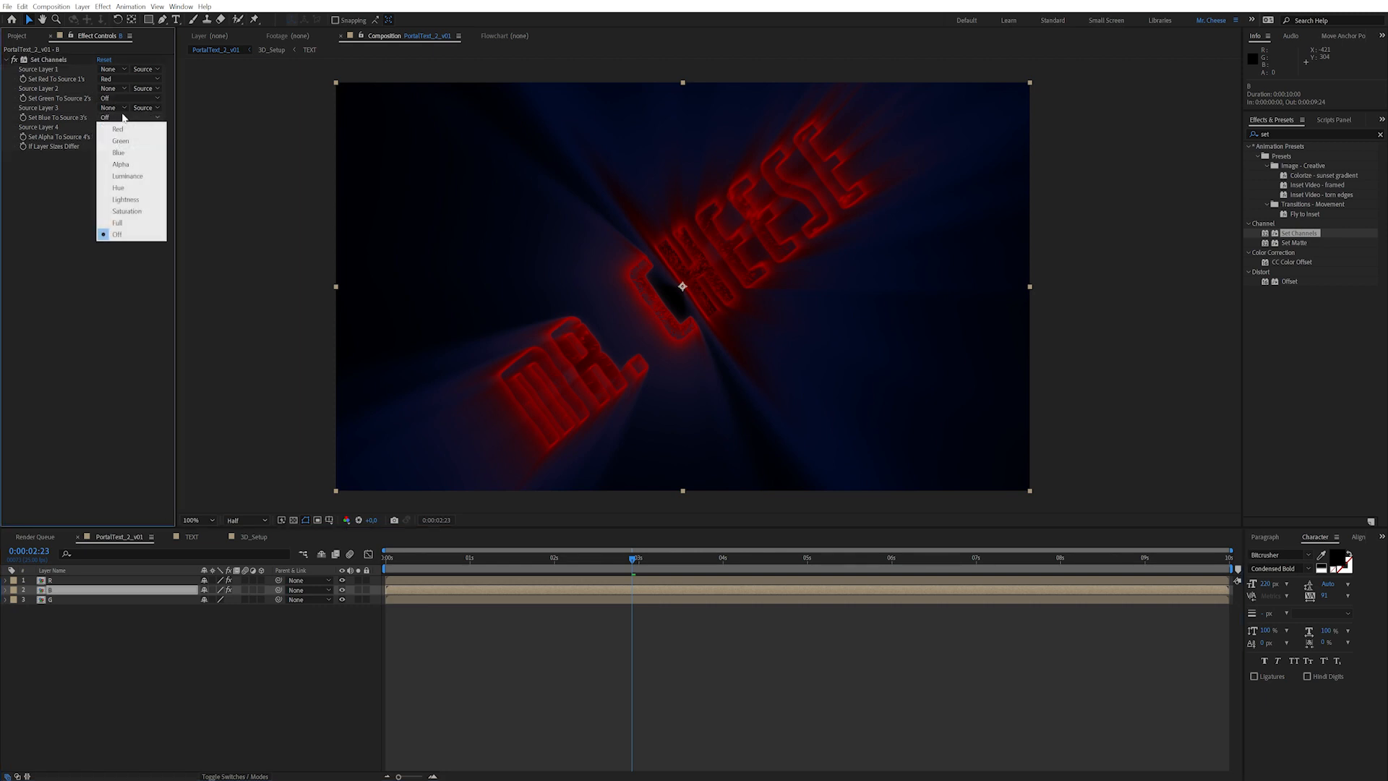
pyautogui.click(116, 148)
pyautogui.click(112, 79)
pyautogui.click(110, 195)
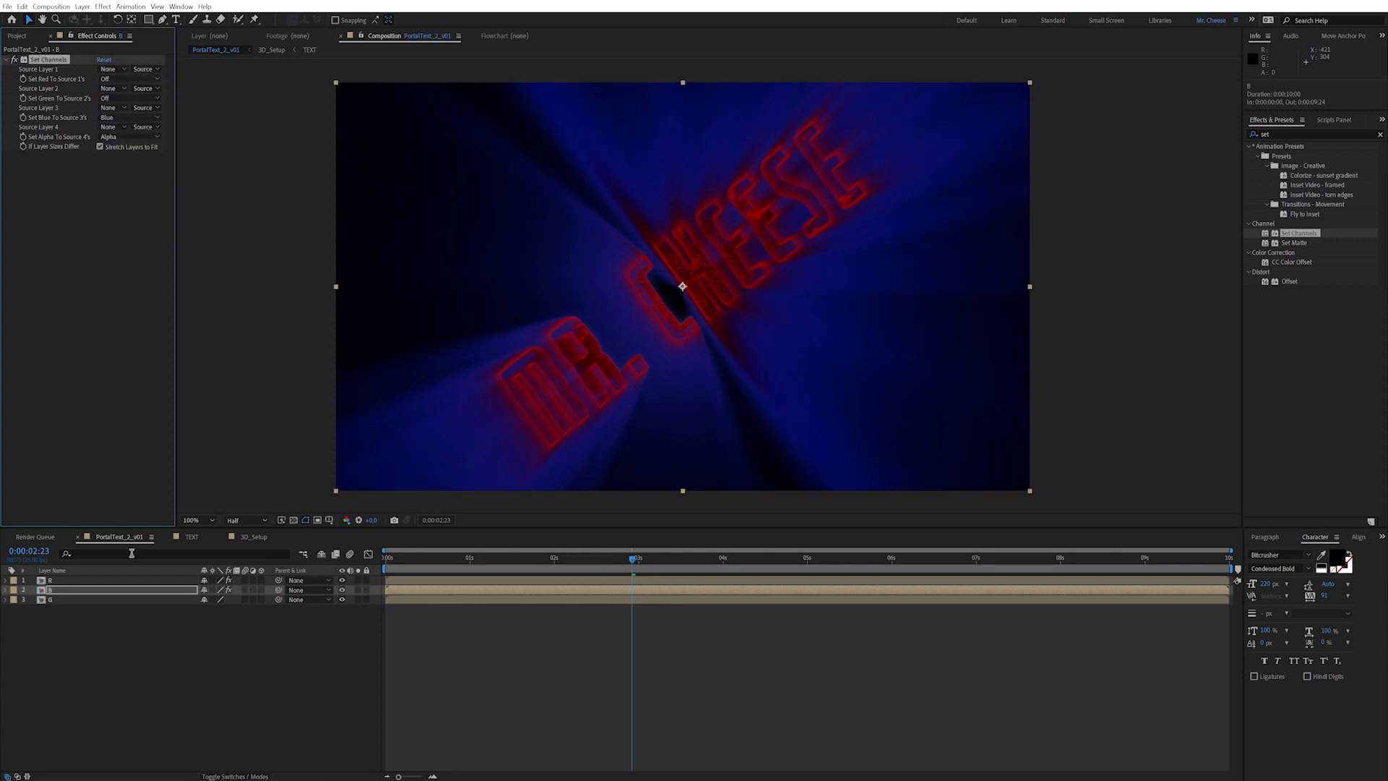
# Step: Paste Set Channels onto the G layer, with the green channel set to Green and the red channel set to Off
pyautogui.click(86, 599)
pyautogui.hotkey('ctrl', 'v')
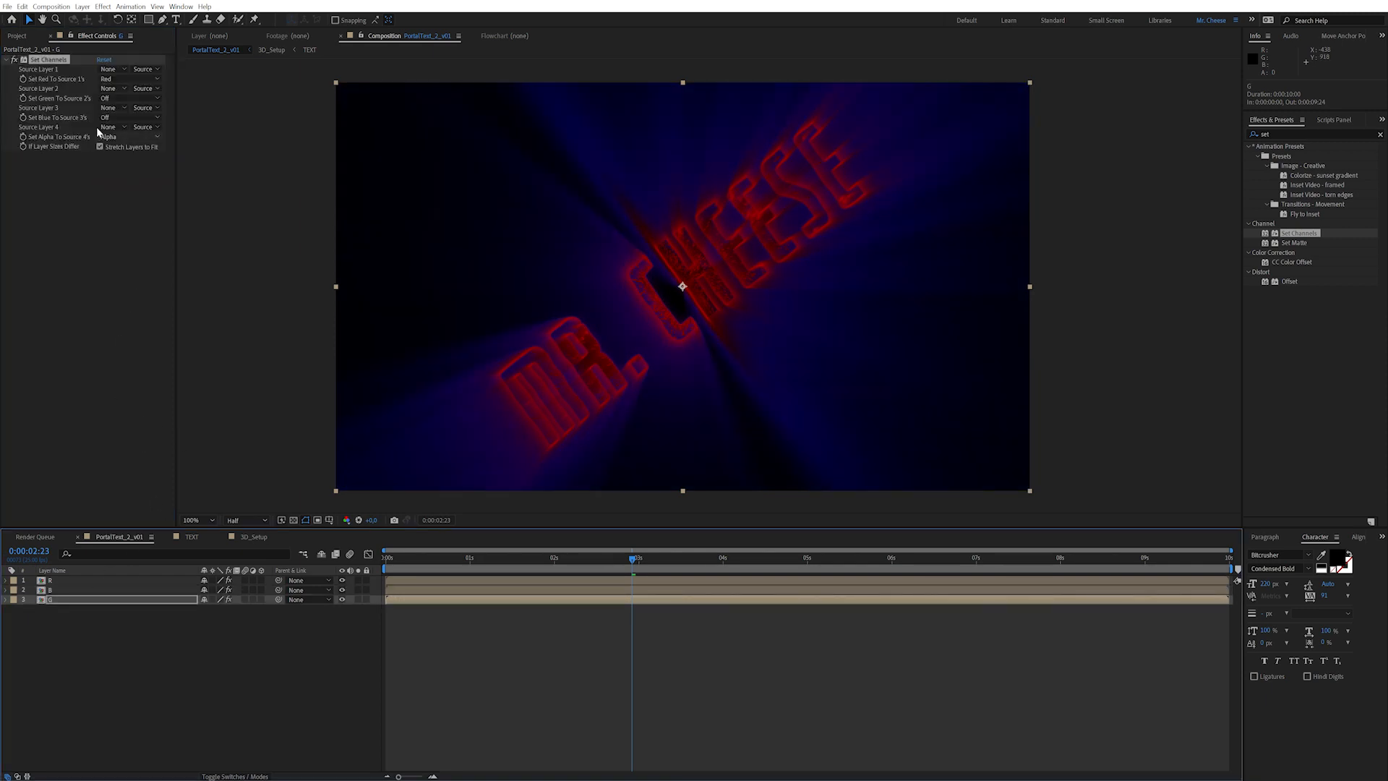
pyautogui.click(113, 119)
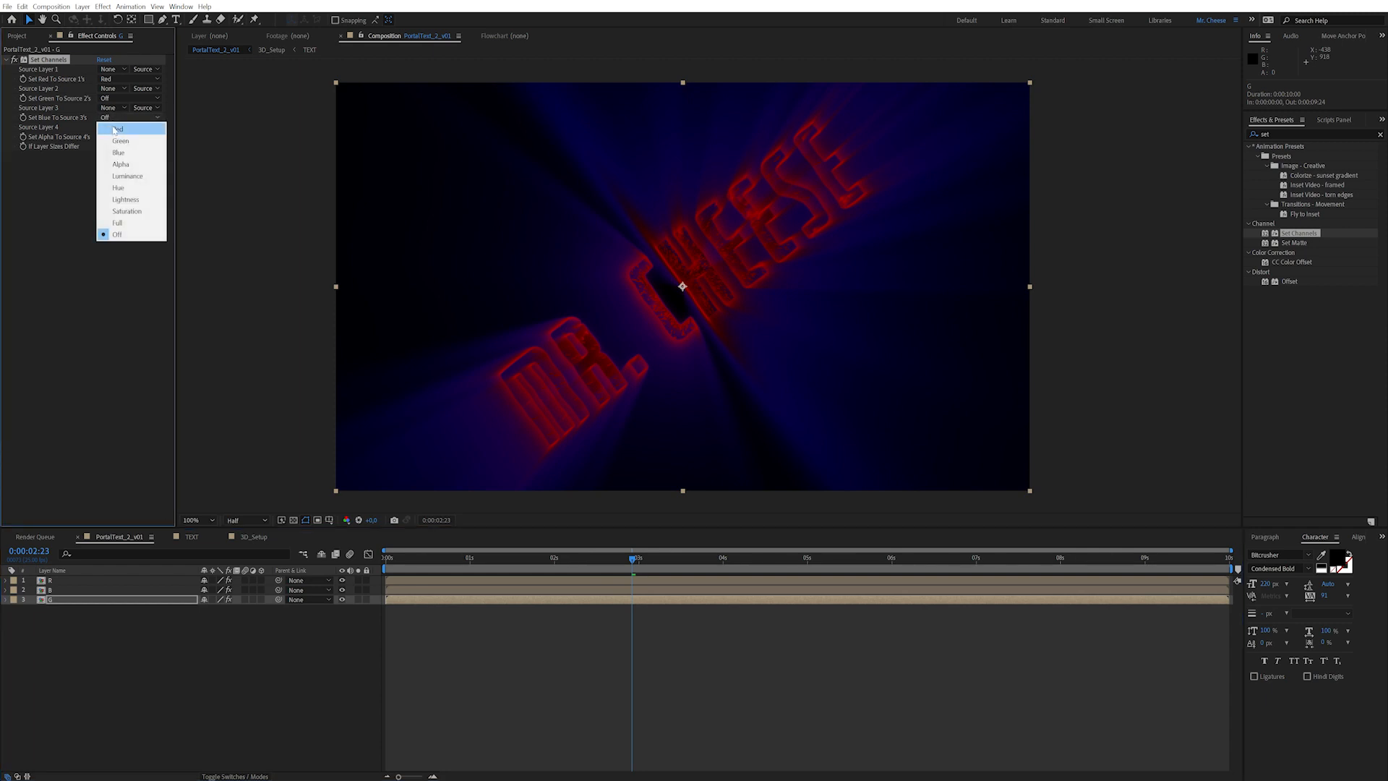
pyautogui.click(109, 99)
pyautogui.click(108, 98)
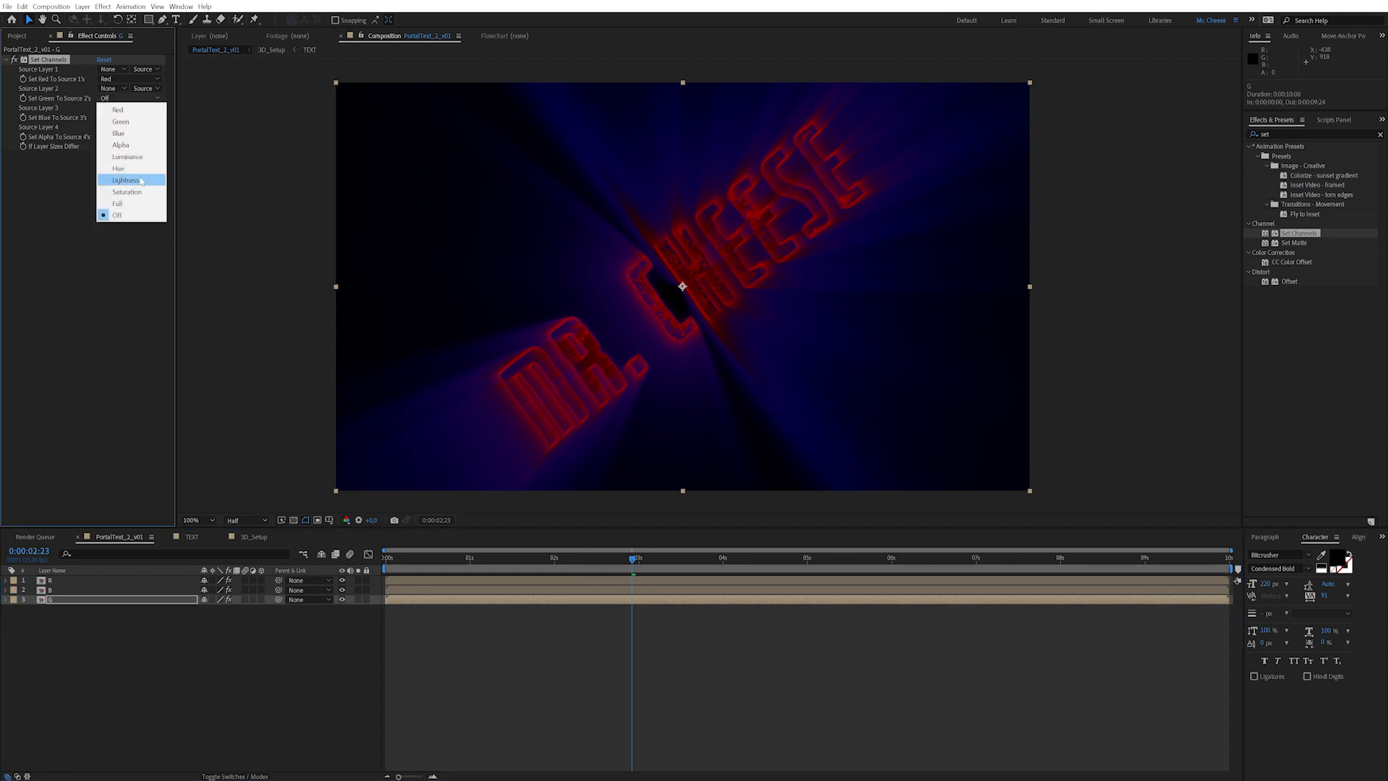
pyautogui.click(120, 121)
pyautogui.click(128, 79)
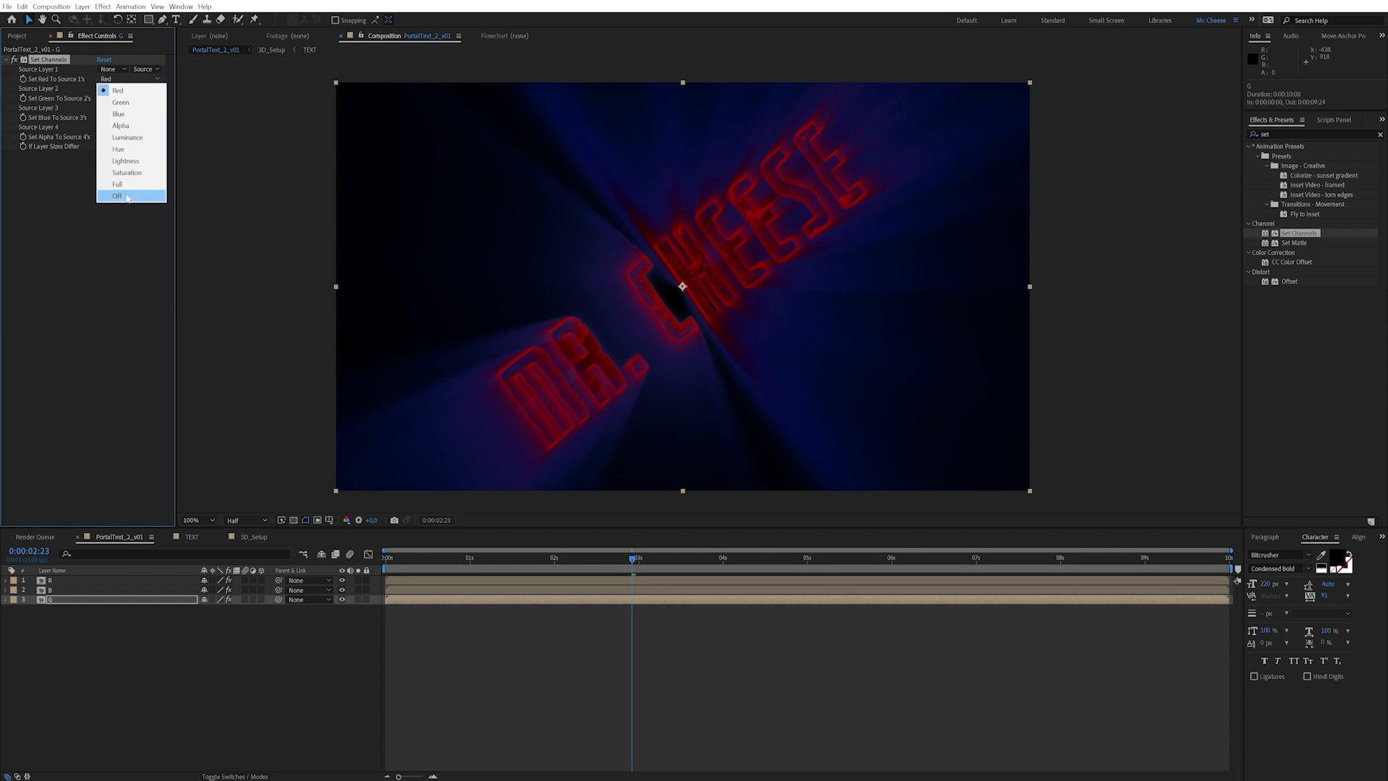
pyautogui.click(119, 196)
# Step: Set the blending mode of the R, B and G layers to Add and deselect them
pyautogui.moveTo(188, 676); pyautogui.dragTo(101, 535)
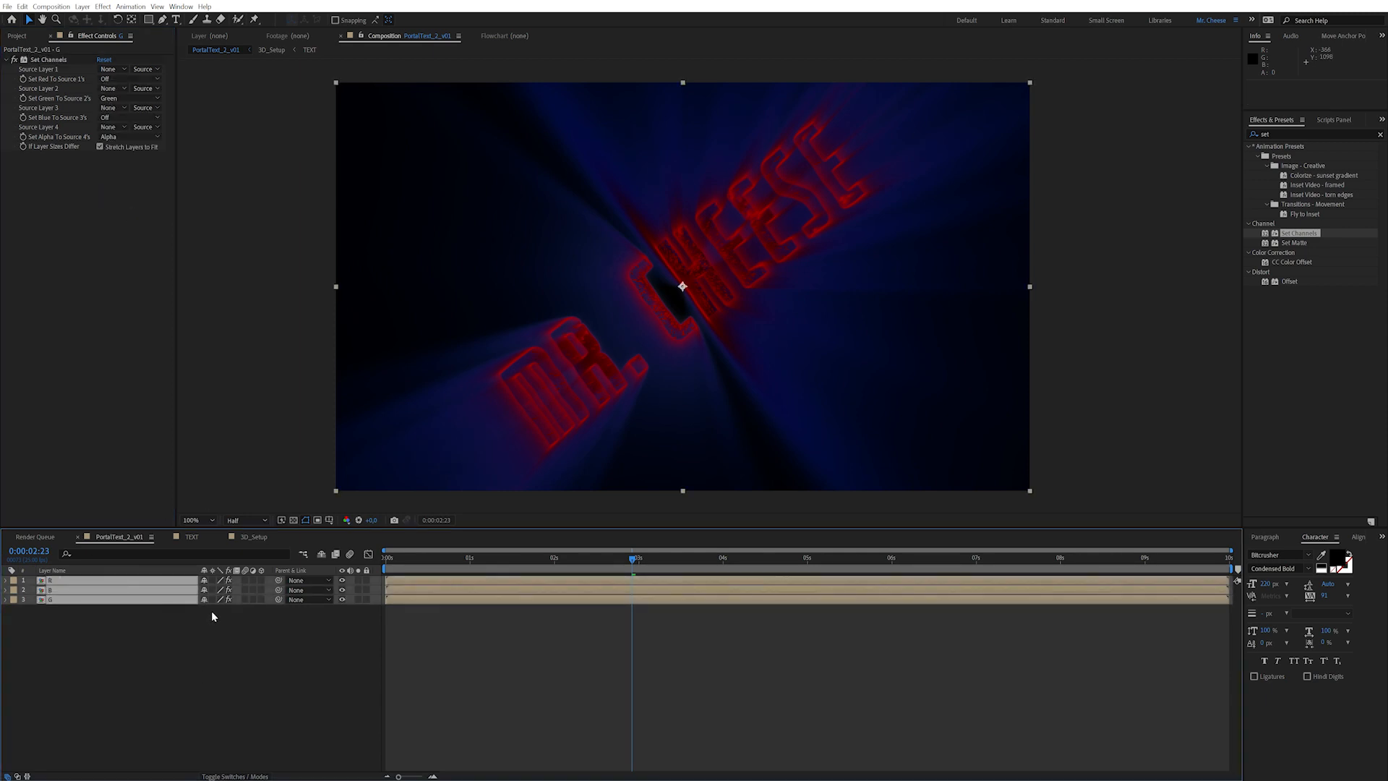
pyautogui.click(221, 775)
pyautogui.click(218, 580)
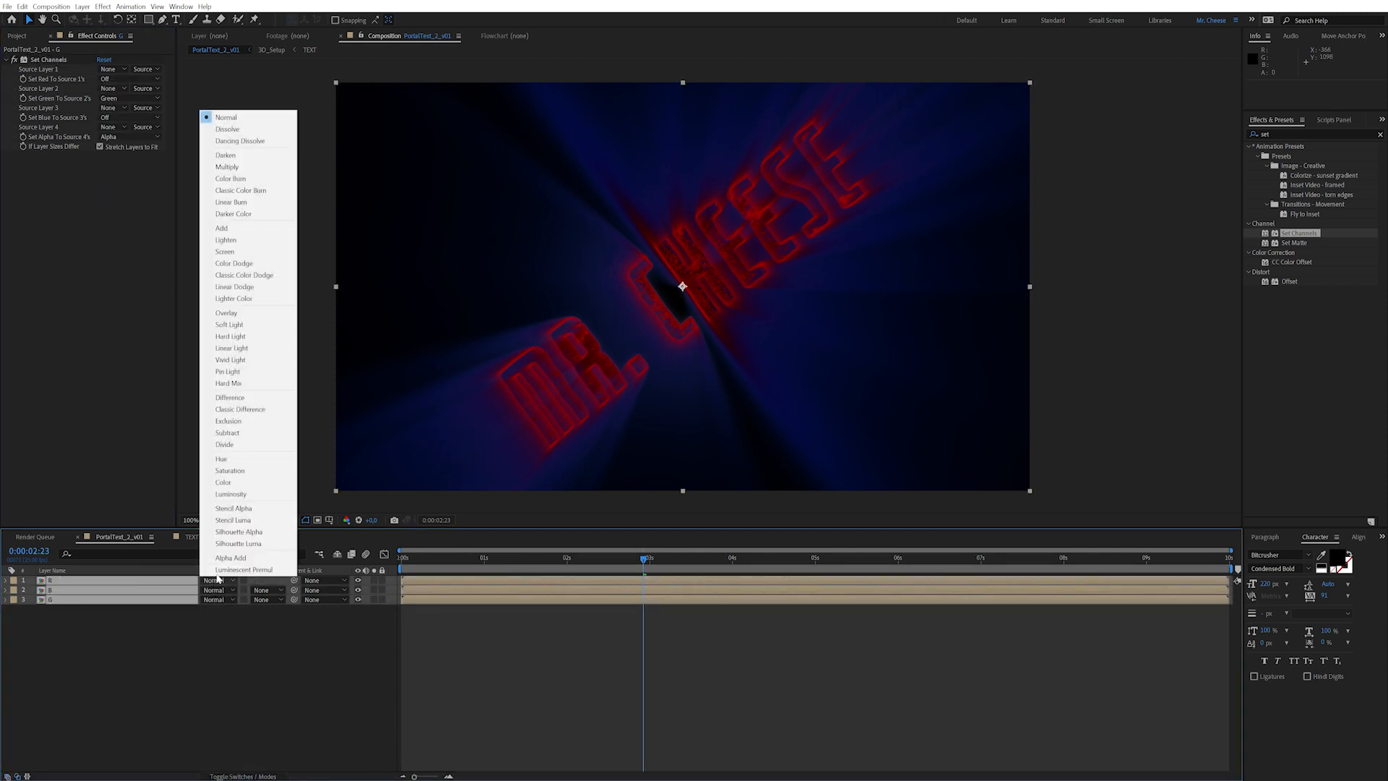
pyautogui.click(230, 227)
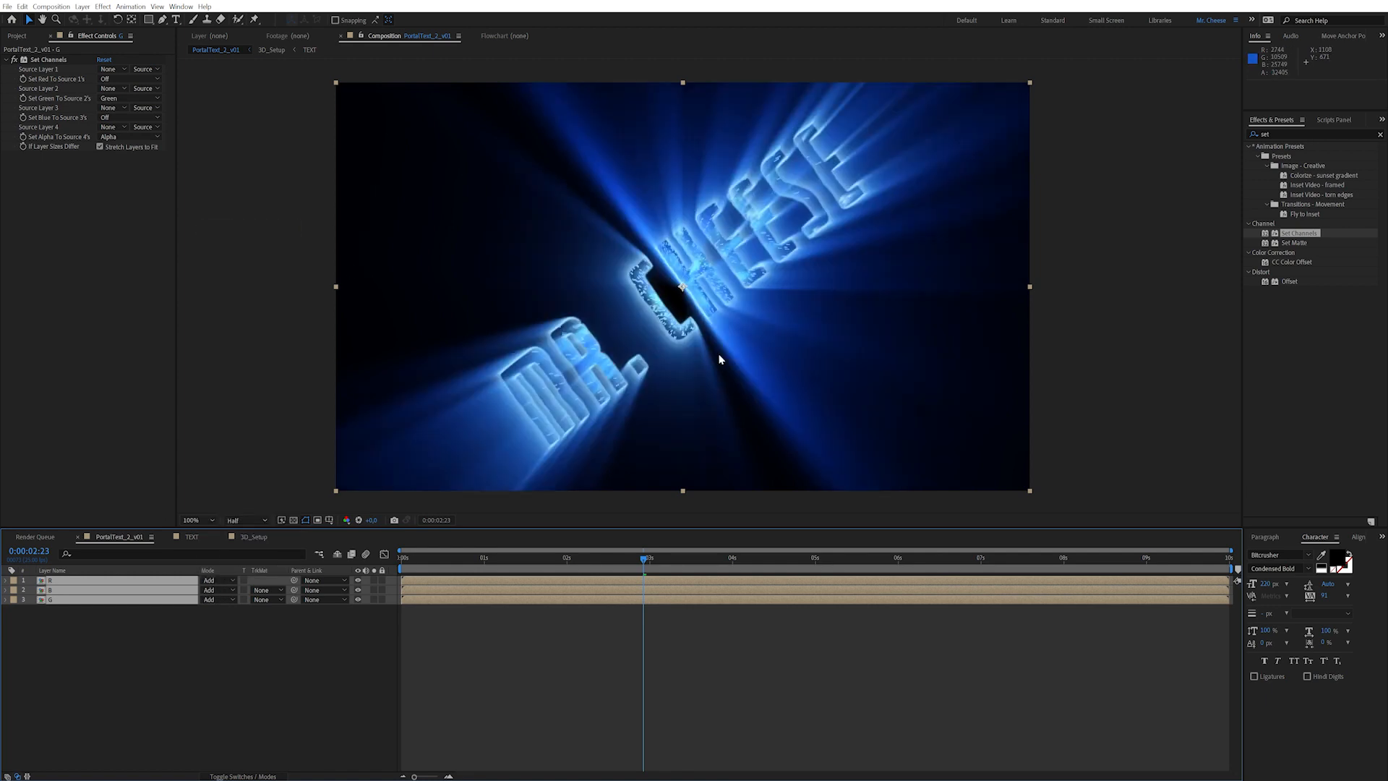
pyautogui.click(188, 665)
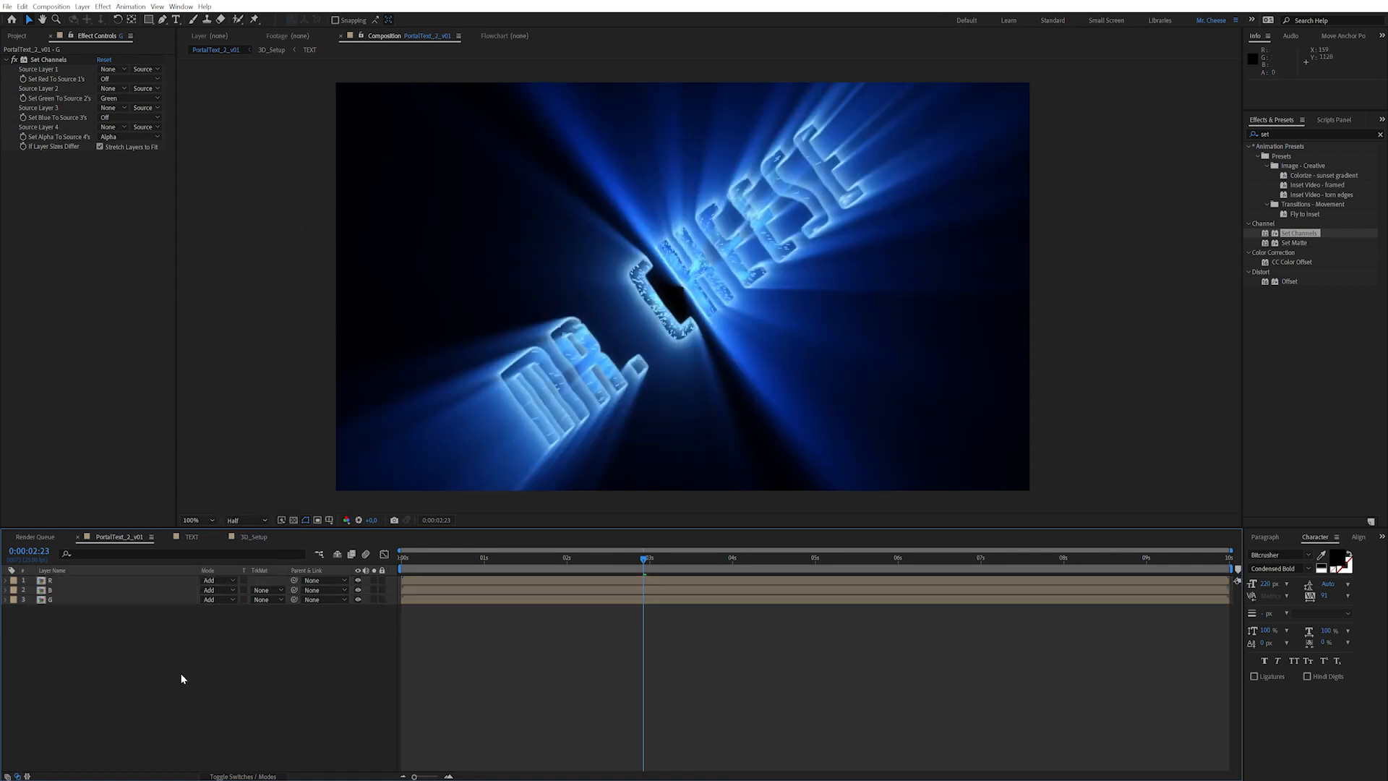
# Step: Apply Optics Compensation to the R layer, solo the layer and set the Field of View to 16
pyautogui.click(85, 581)
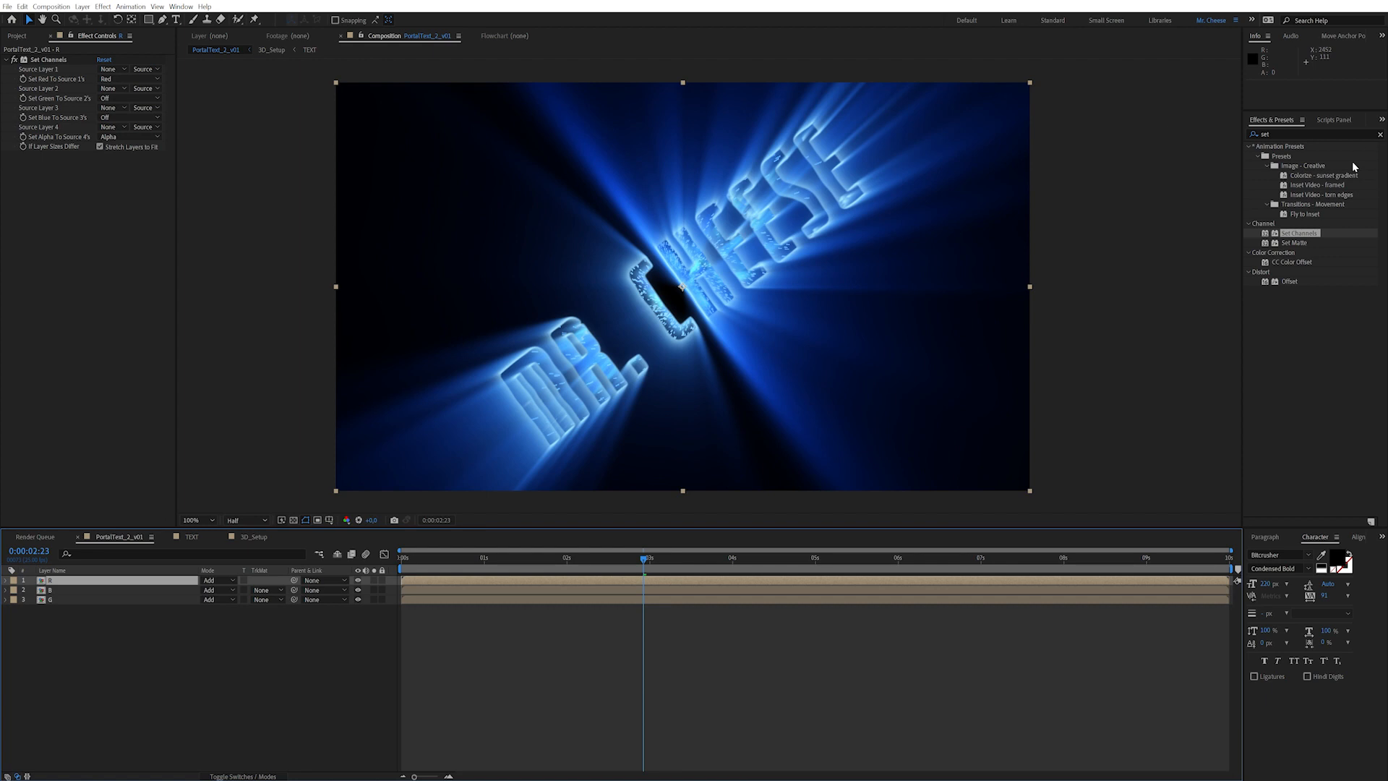
pyautogui.click(1298, 134)
pyautogui.write('opti')
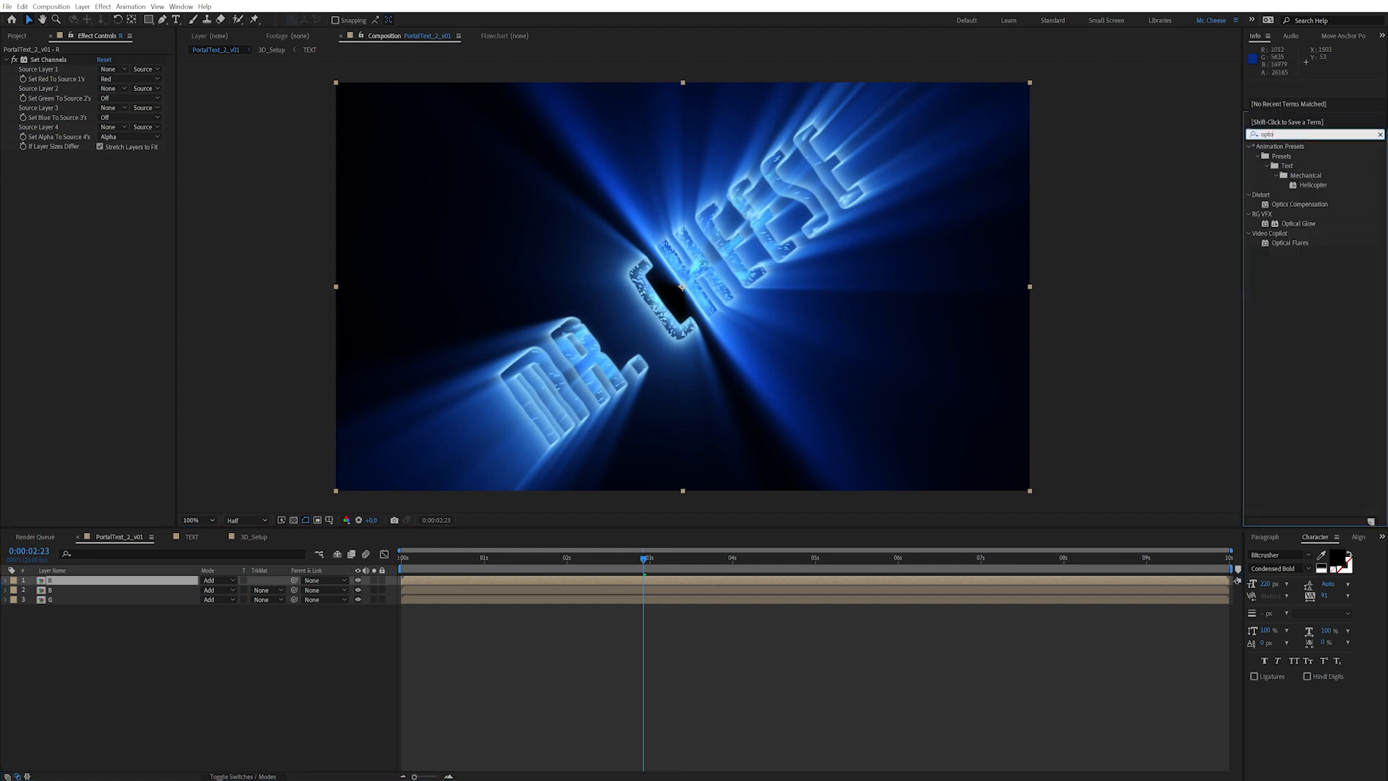
pyautogui.press('BackSpace')
pyautogui.moveTo(1299, 204); pyautogui.dragTo(109, 181)
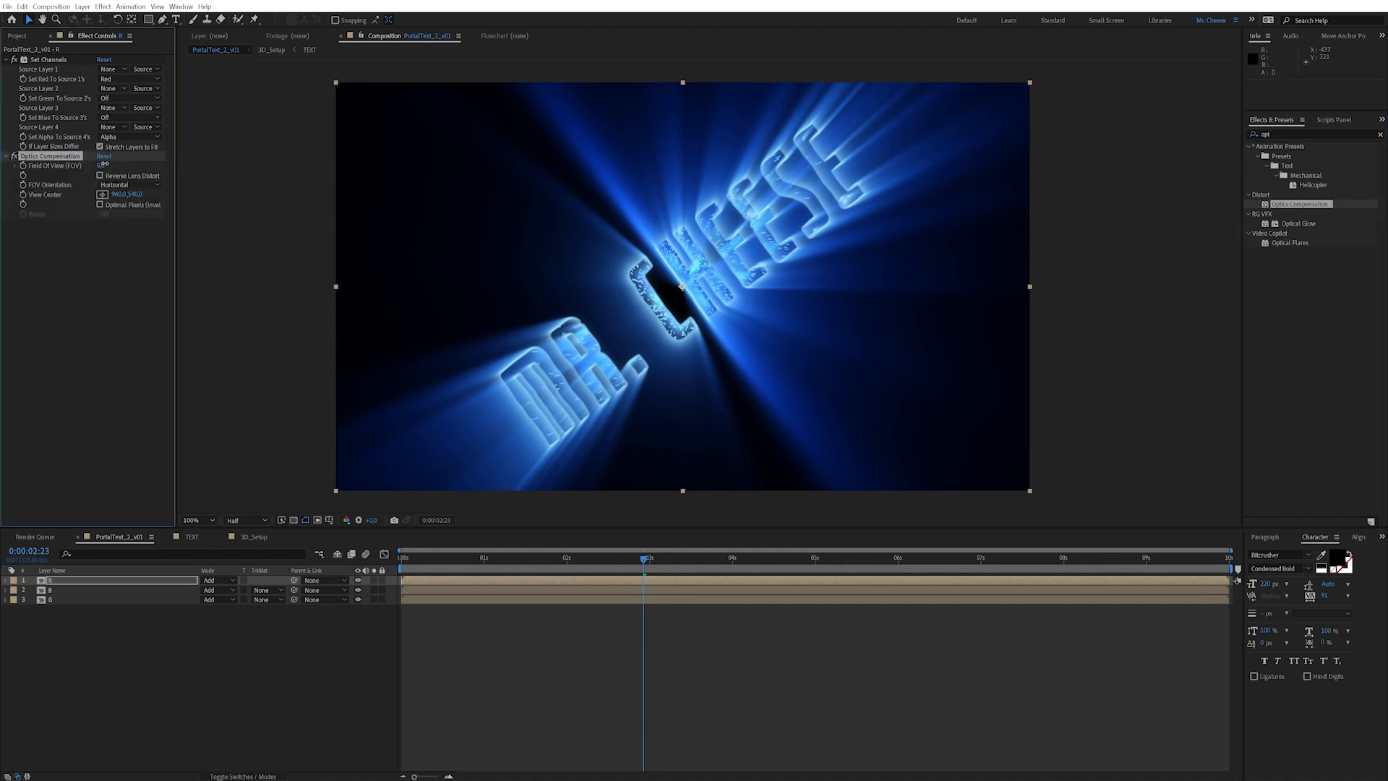
pyautogui.moveTo(235, 147); pyautogui.dragTo(715, 51)
pyautogui.click(374, 579)
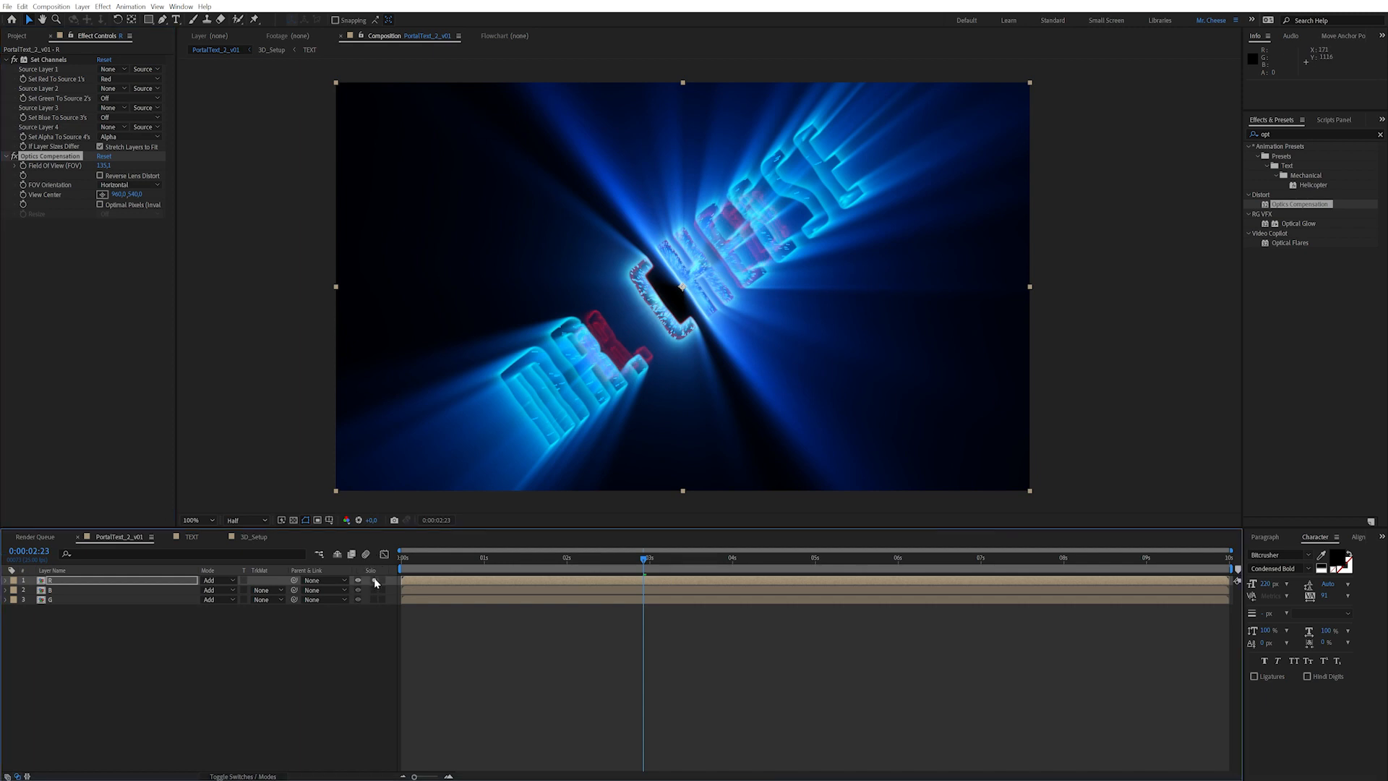
pyautogui.moveTo(103, 166); pyautogui.dragTo(3, 210)
pyautogui.moveTo(103, 166); pyautogui.dragTo(221, 183)
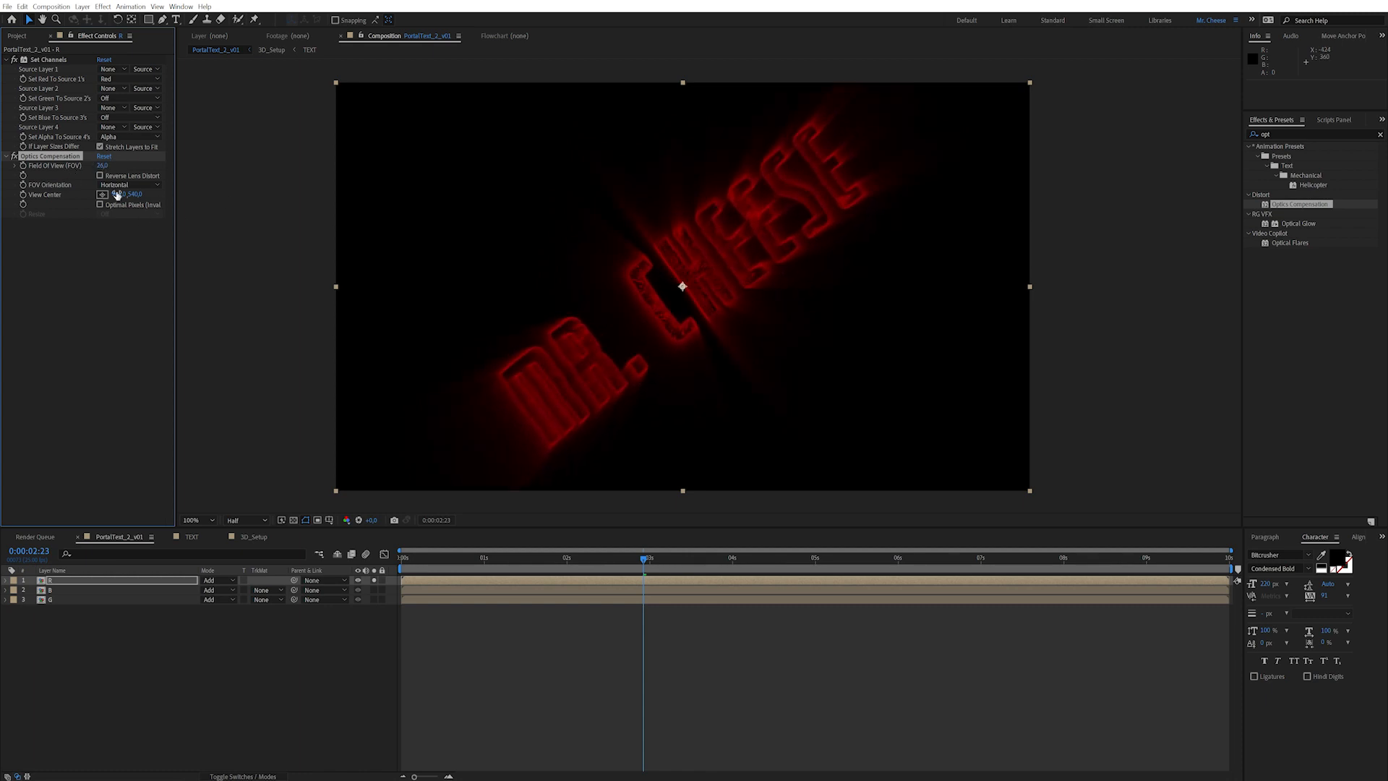
pyautogui.press('Return')
# Step: Copy Optics Compensation to the B layer, enable Reverse Lens Distortion and set its Field of View to 43, checking the layer in solo
pyautogui.click(84, 590)
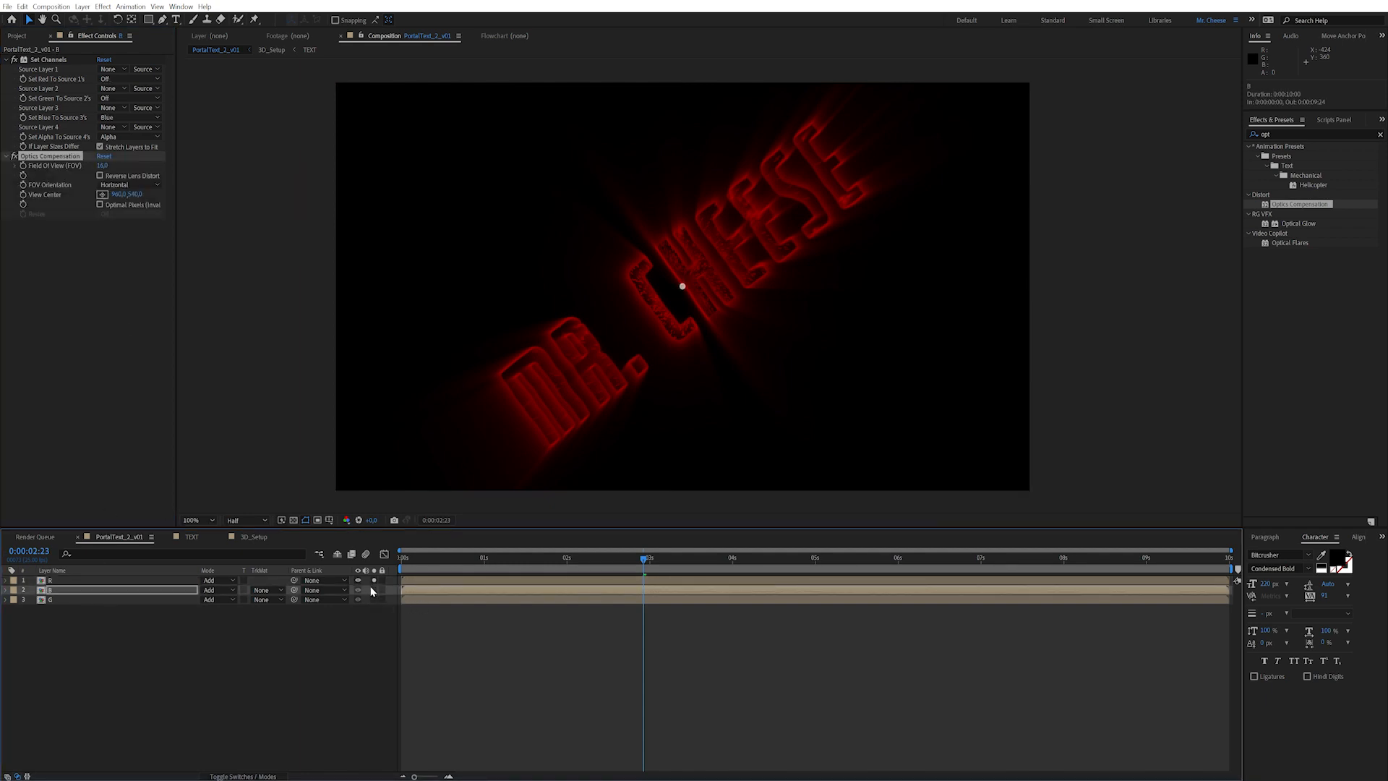
pyautogui.click(127, 175)
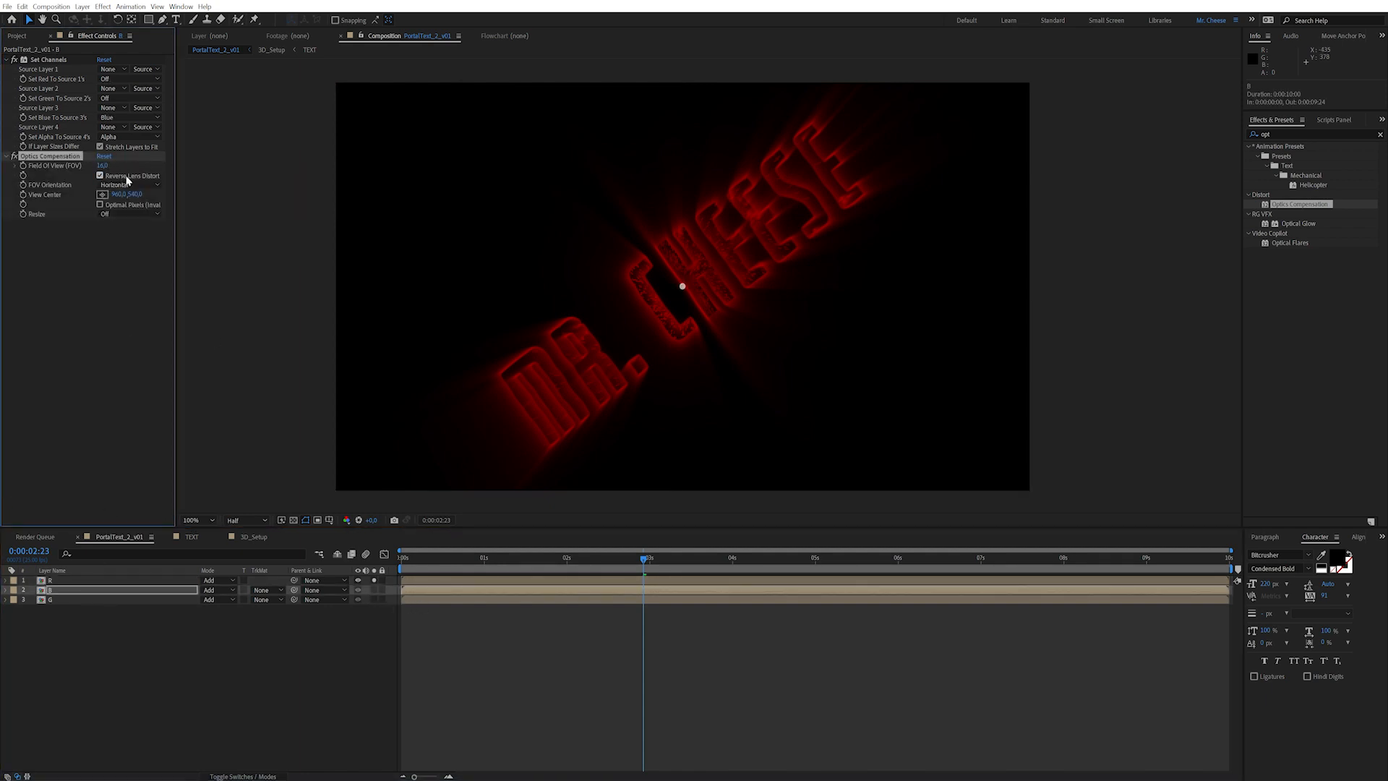
pyautogui.click(374, 589)
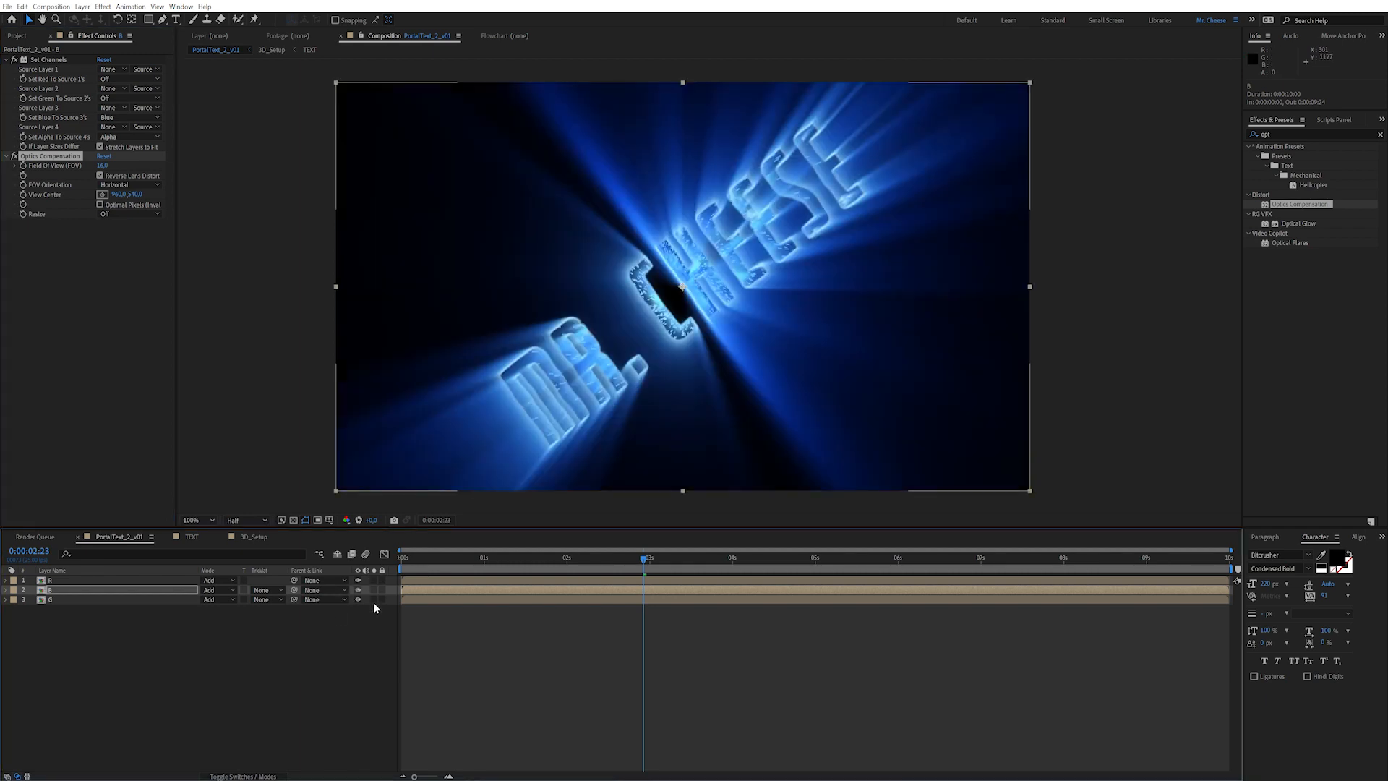
pyautogui.click(374, 590)
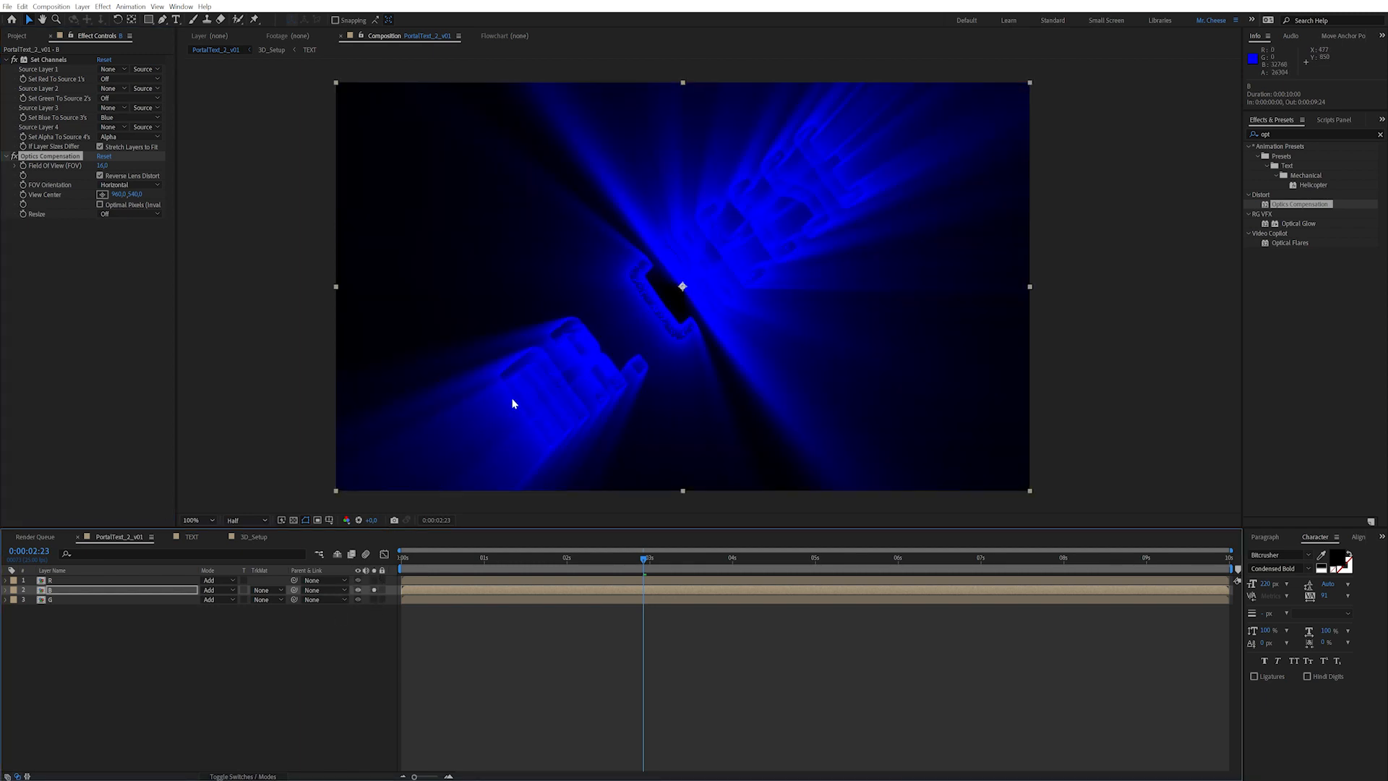
pyautogui.click(16, 159)
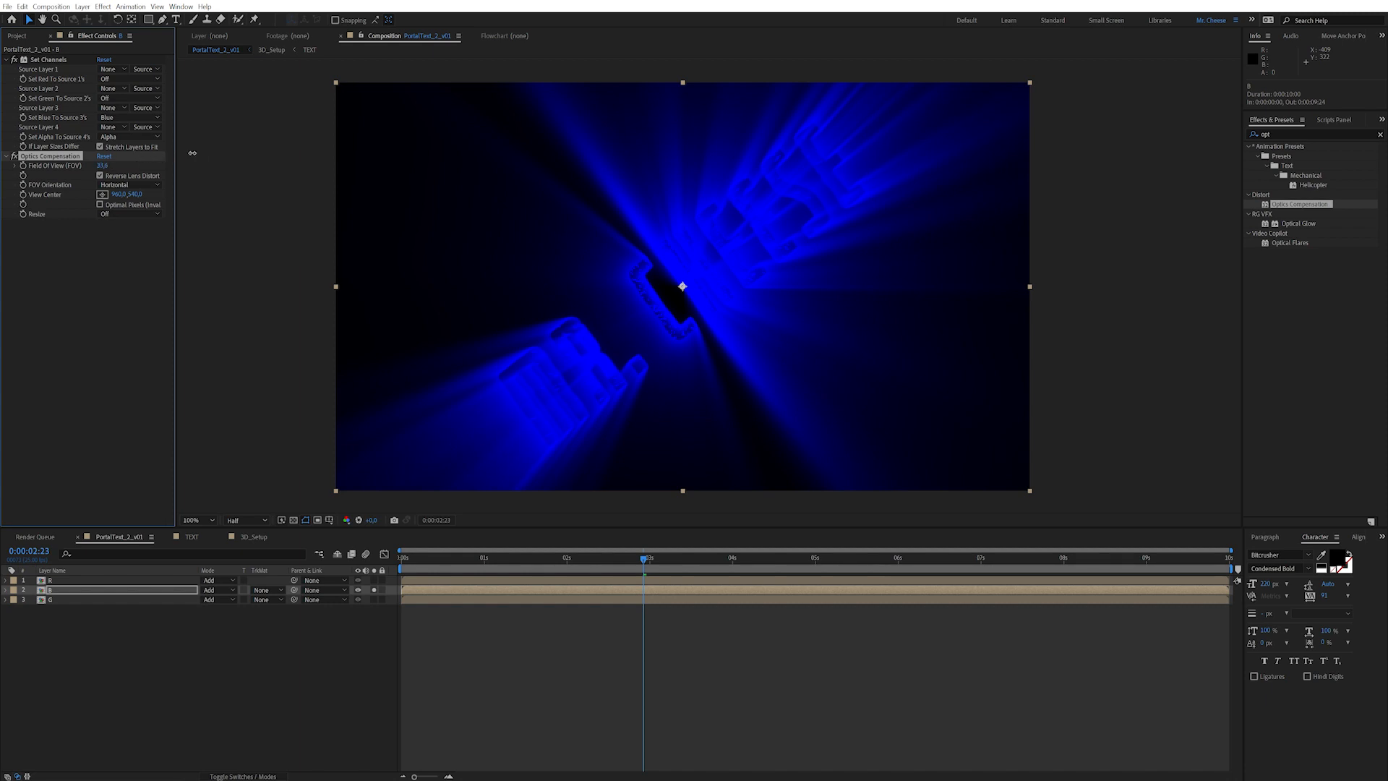
pyautogui.click(374, 590)
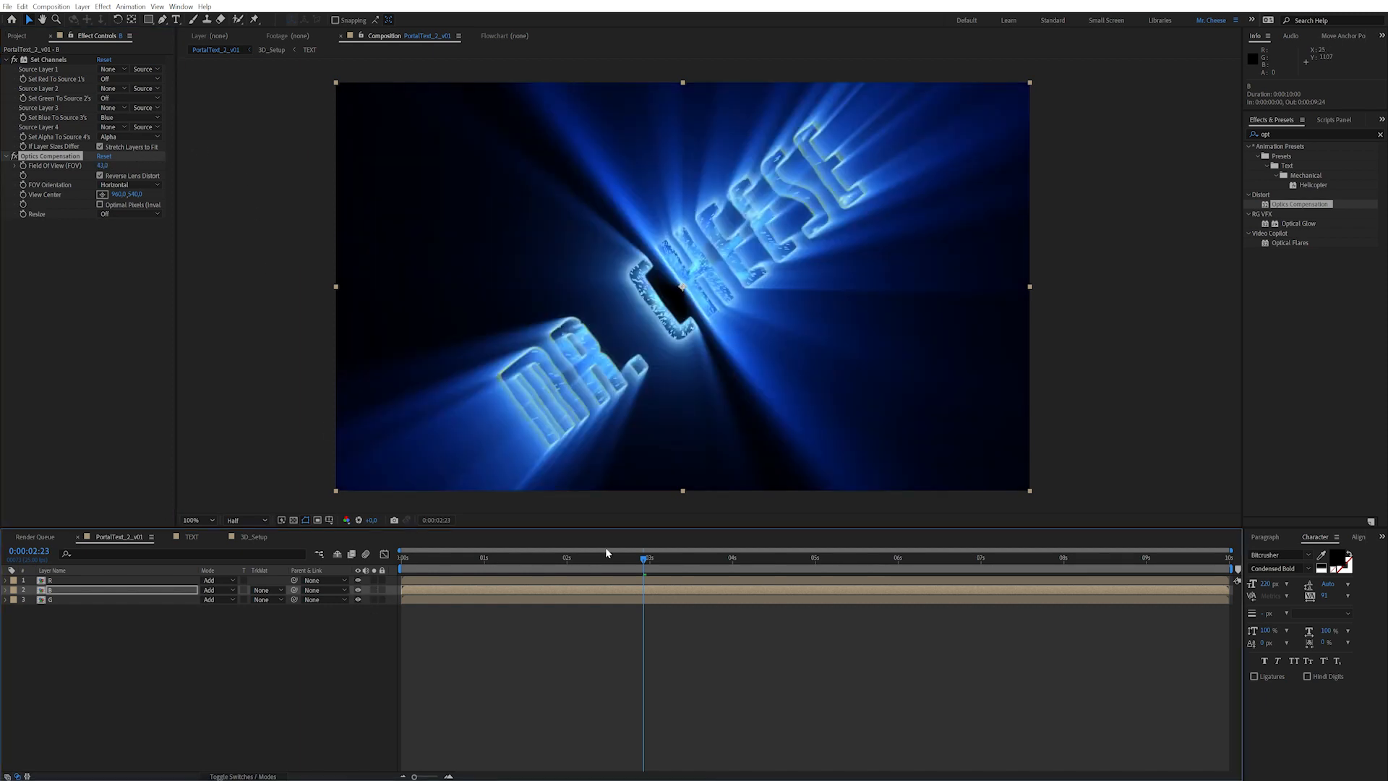
# Step: Examine the colour fringing on the letter edges up close around 0:00:03:06 and 0:00:01:10
pyautogui.moveTo(640, 558); pyautogui.dragTo(670, 559)
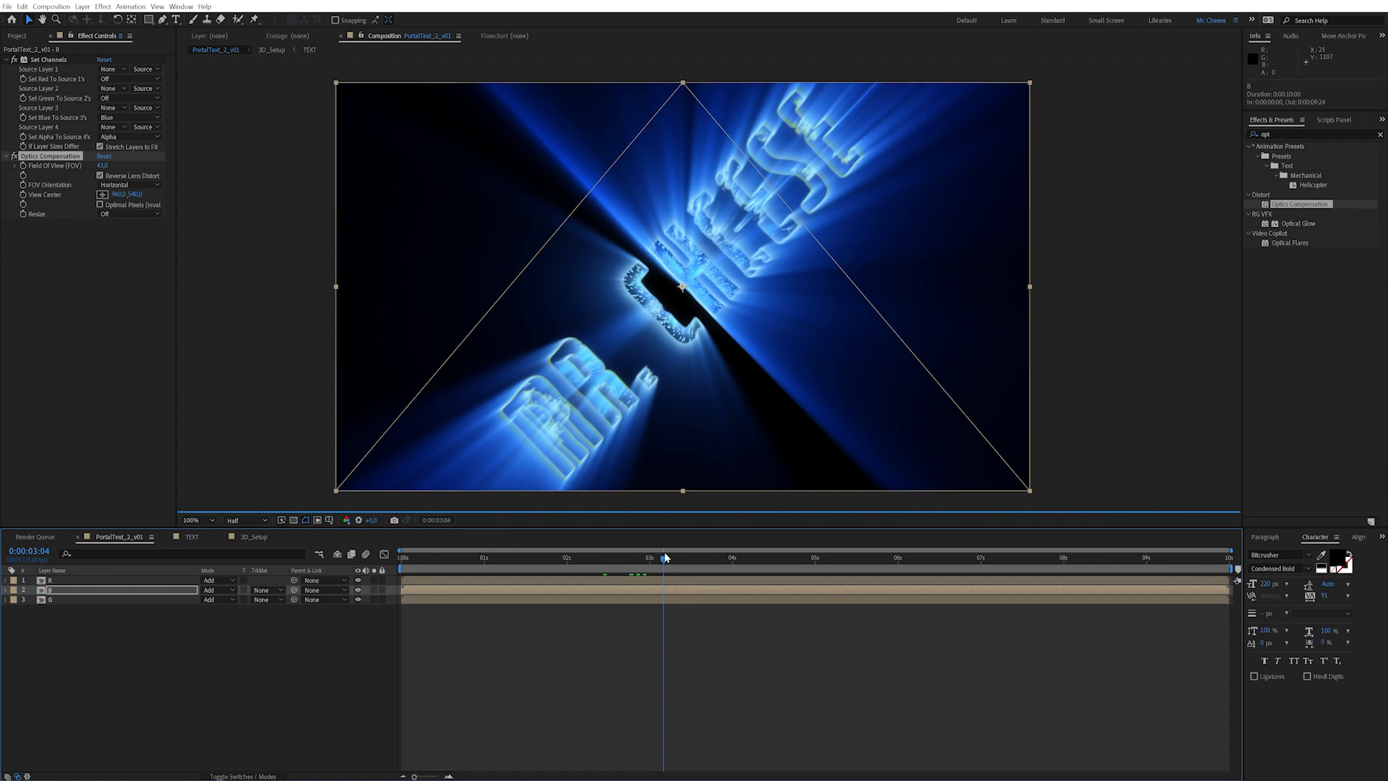
pyautogui.moveTo(468, 329); pyautogui.dragTo(202, 297)
pyautogui.scroll(2, 713, 288)
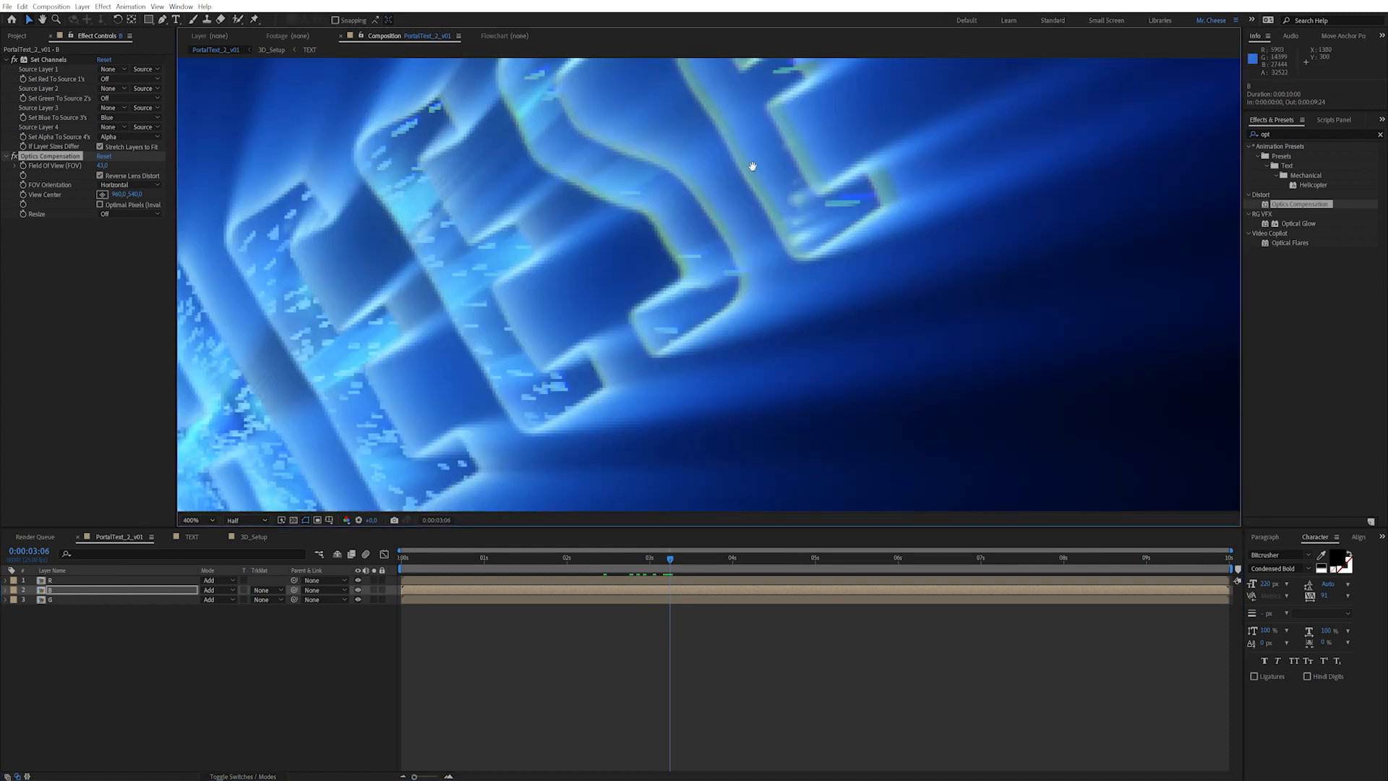
pyautogui.moveTo(752, 166); pyautogui.dragTo(665, 303)
pyautogui.moveTo(545, 563); pyautogui.dragTo(517, 560)
pyautogui.scroll(5, 760, 371)
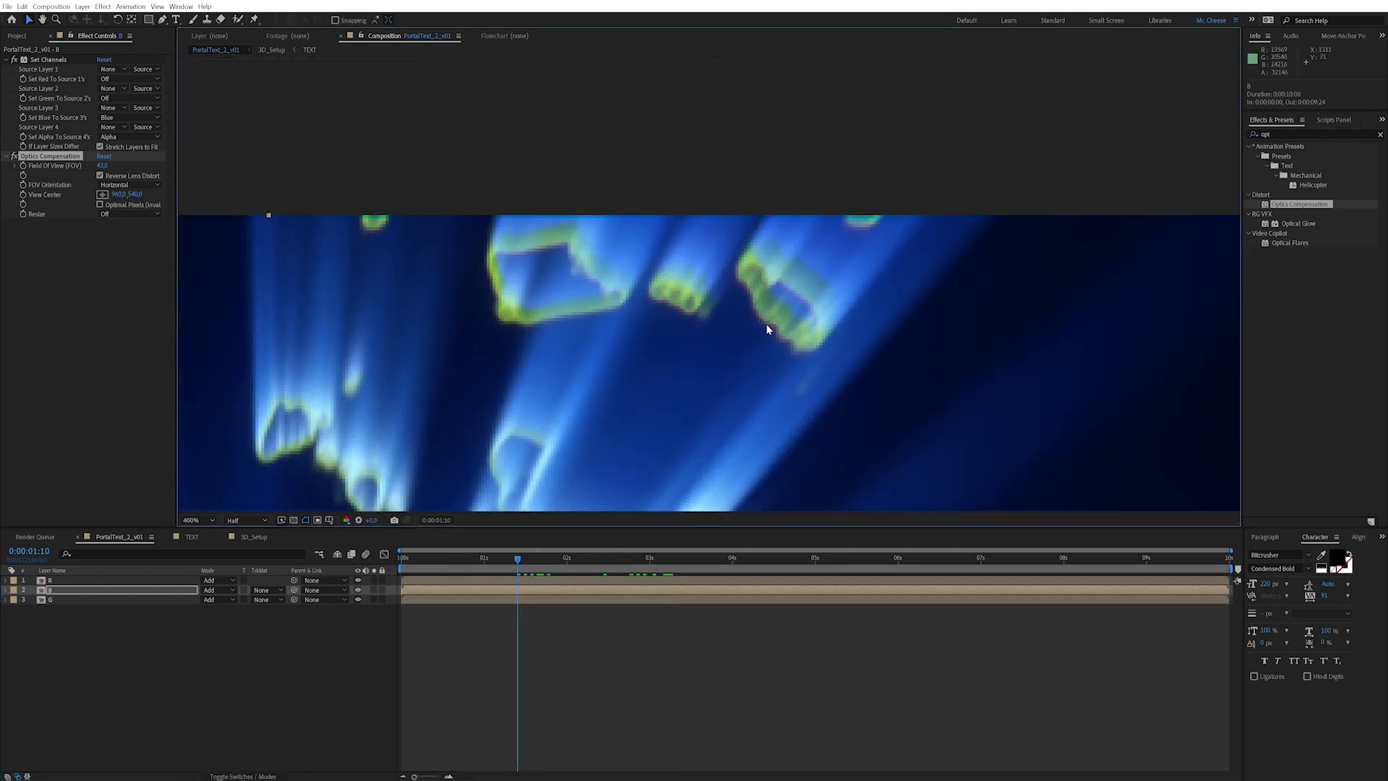
pyautogui.moveTo(639, 317); pyautogui.dragTo(718, 193)
pyautogui.moveTo(561, 297); pyautogui.dragTo(631, 264)
pyautogui.scroll(-4, 471, 293)
pyautogui.scroll(-5, 613, 346)
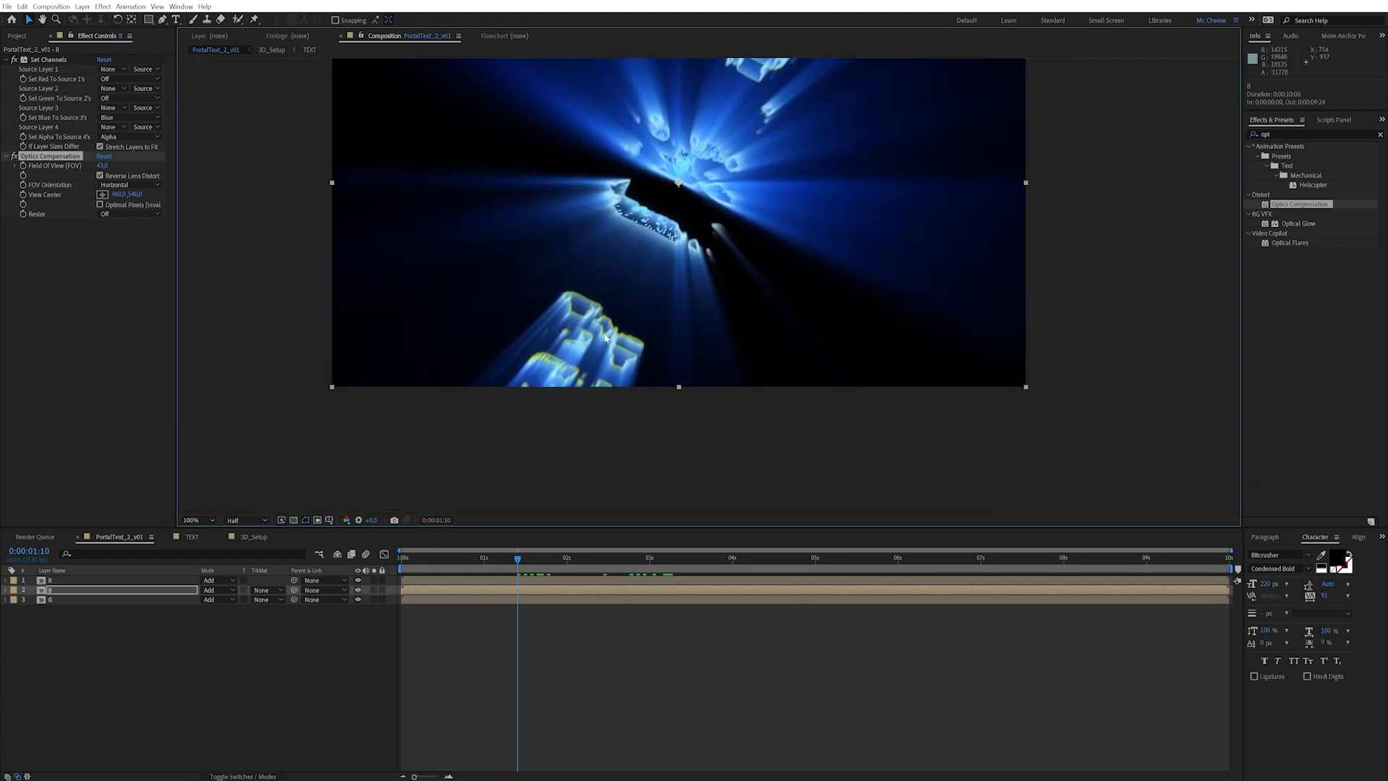
pyautogui.moveTo(578, 383); pyautogui.dragTo(498, 501)
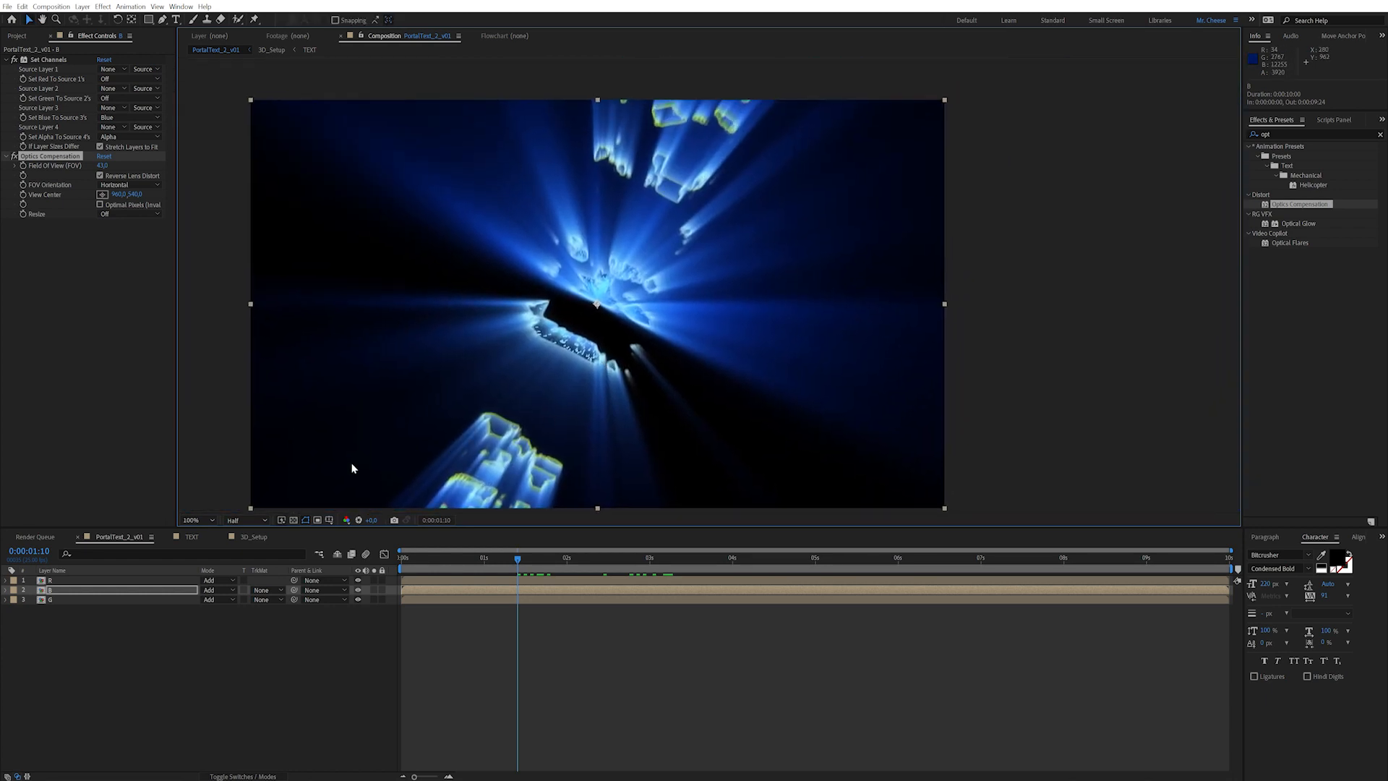
# Step: Open the TEXT composition and move the playhead to 0:00:07:24
pyautogui.click(112, 604)
pyautogui.click(102, 590)
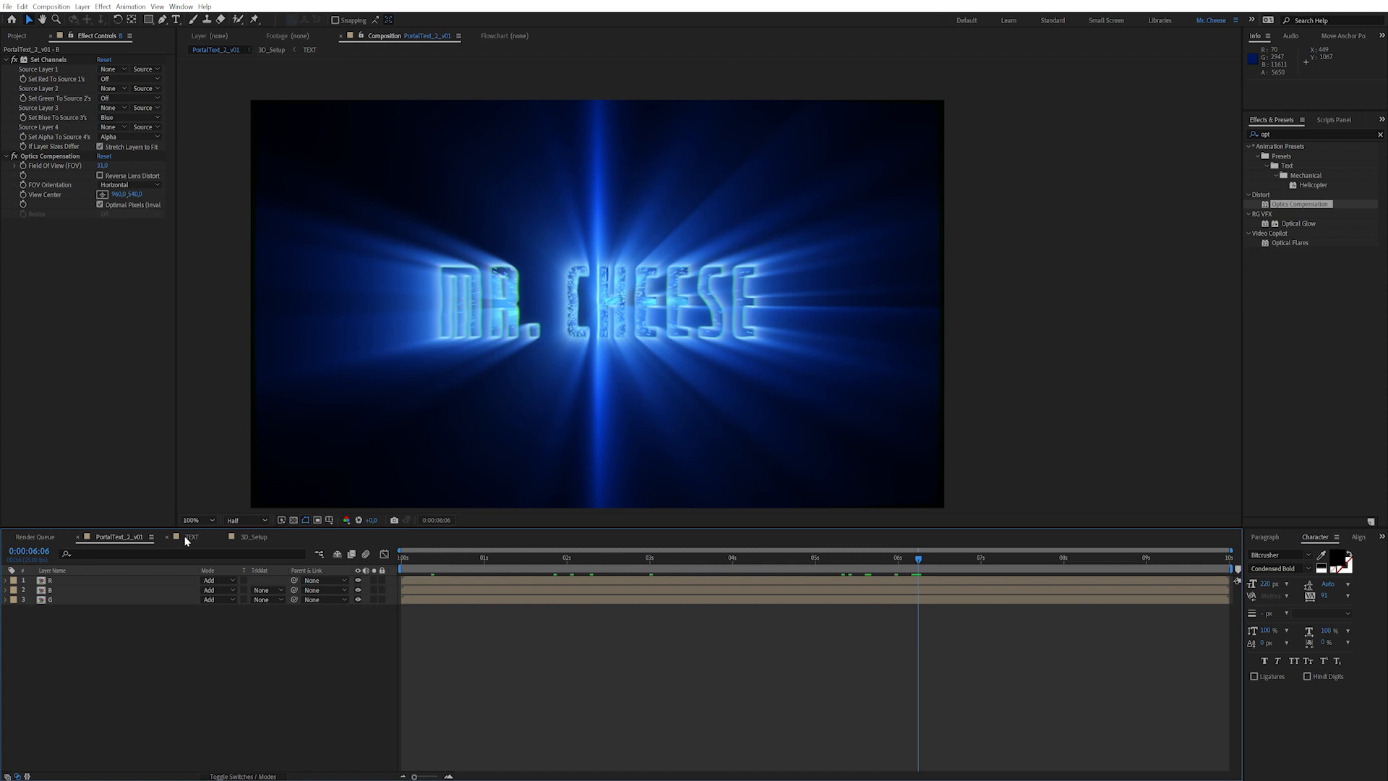
pyautogui.click(190, 536)
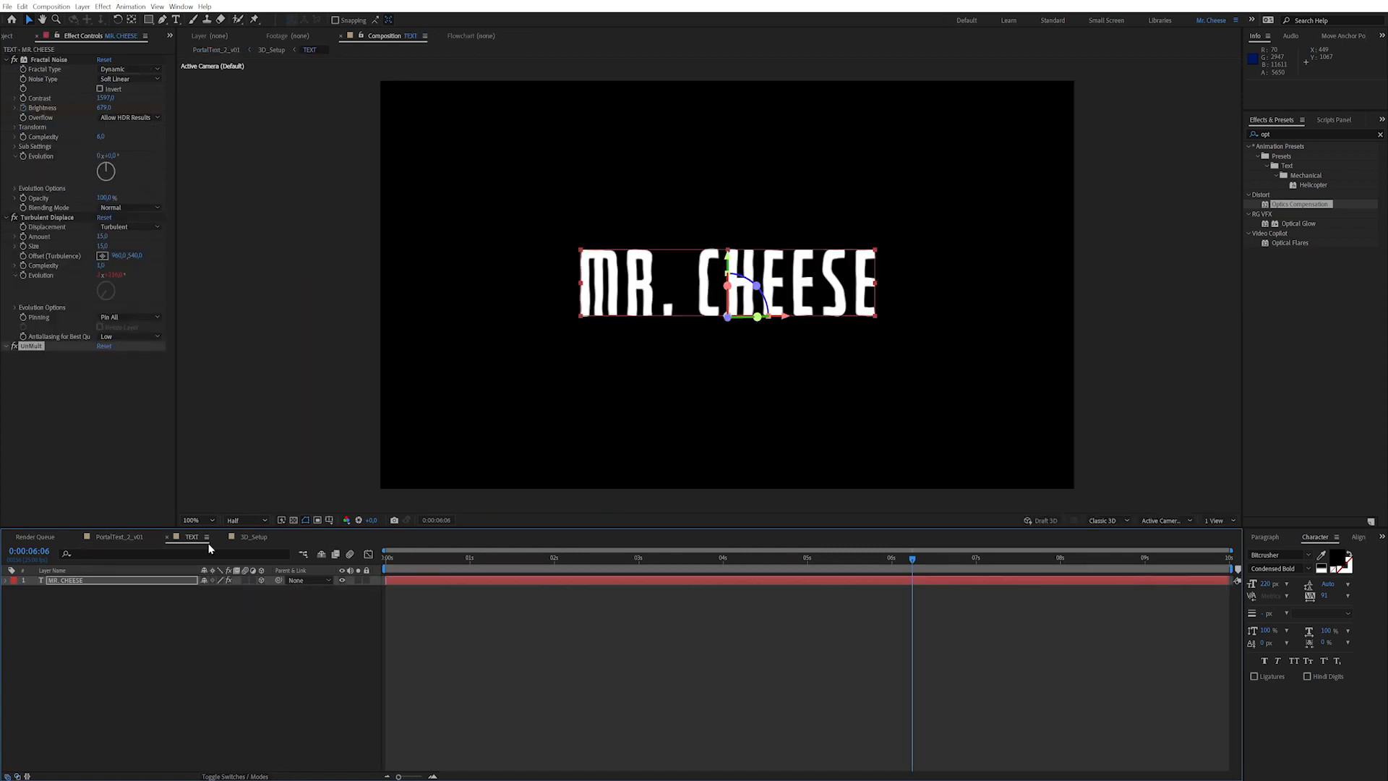
pyautogui.moveTo(1044, 560)
pyautogui.mouseDown()
pyautogui.moveTo(1204, 560)
pyautogui.moveTo(1053, 567)
pyautogui.mouseUp()
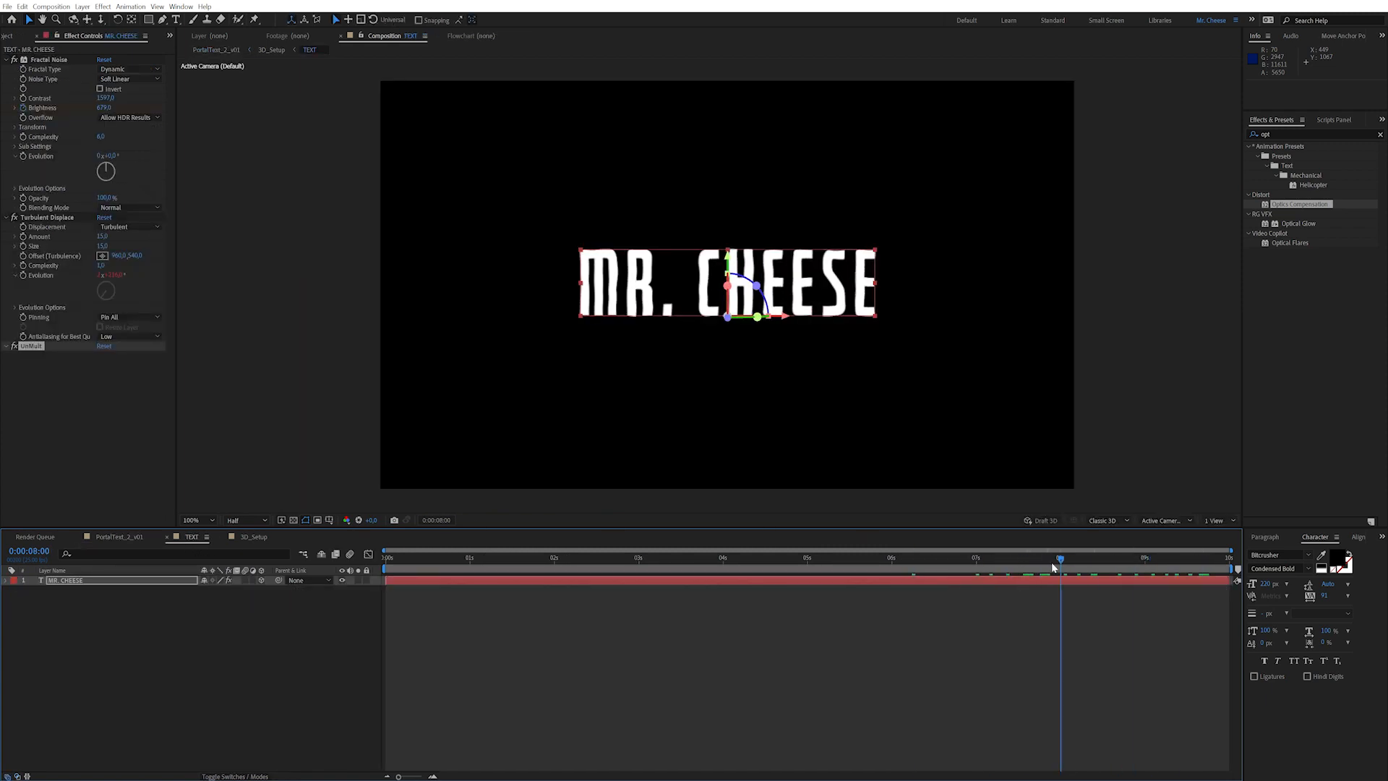
pyautogui.click(180, 623)
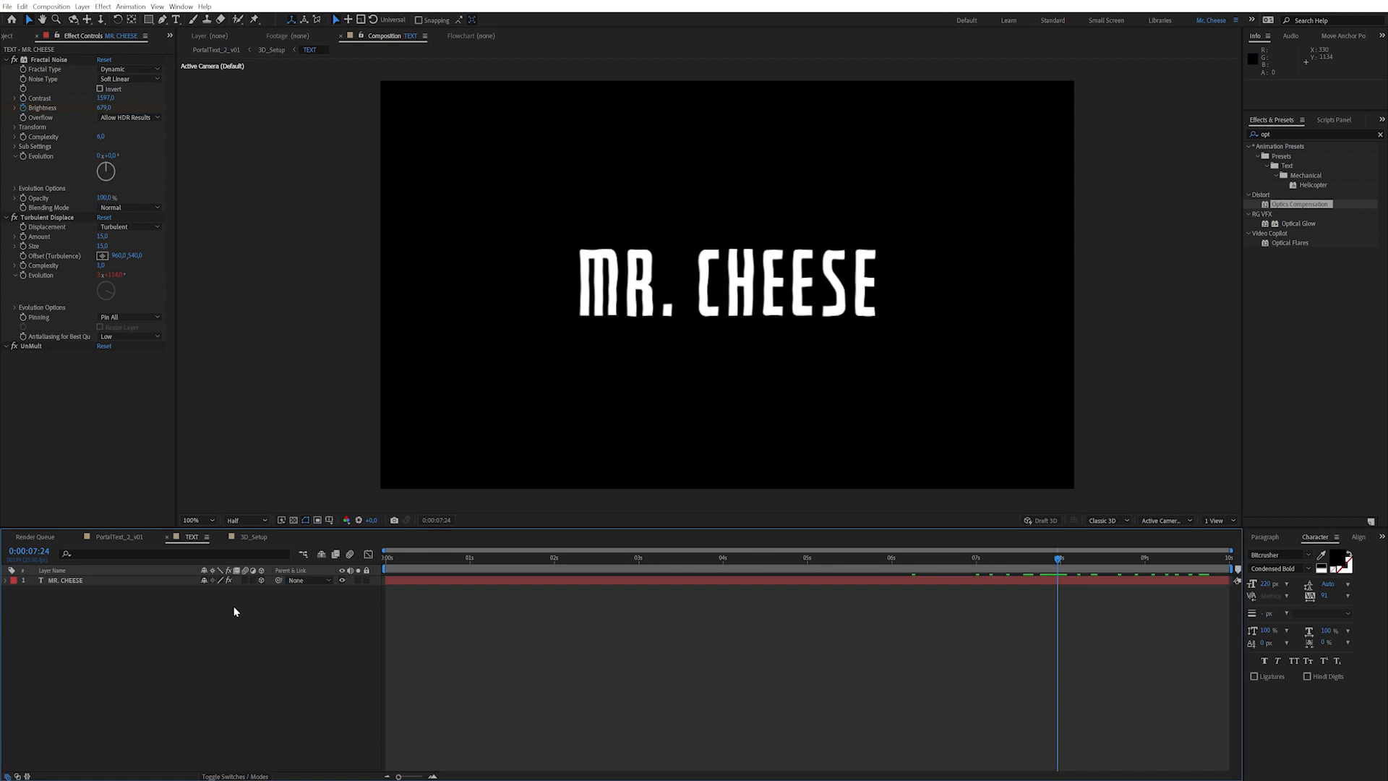
# Step: Try animating the text out by keyframing Fractal Noise Brightness at 0:00:07:24 and lowering it to -279 at 0:00:09:24
pyautogui.click(232, 579)
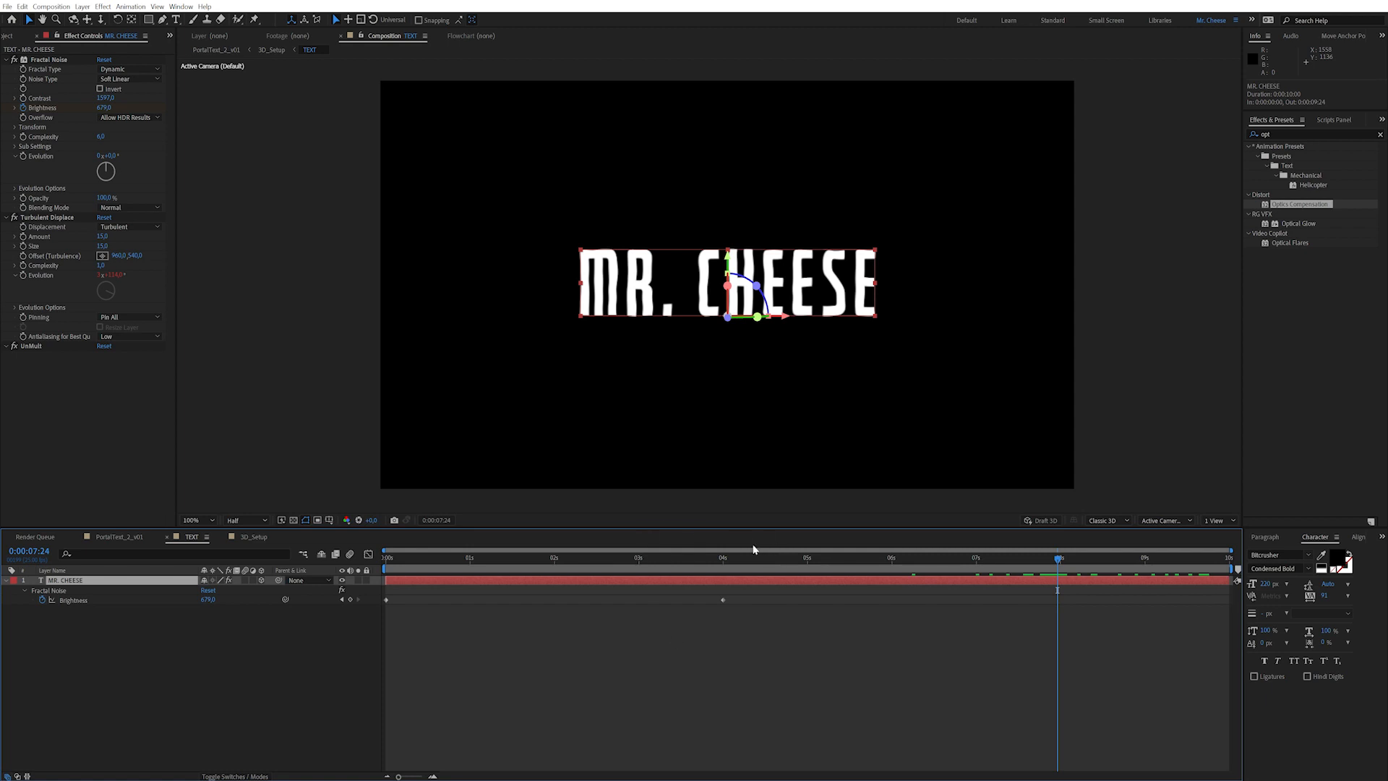
pyautogui.click(350, 599)
pyautogui.press('End')
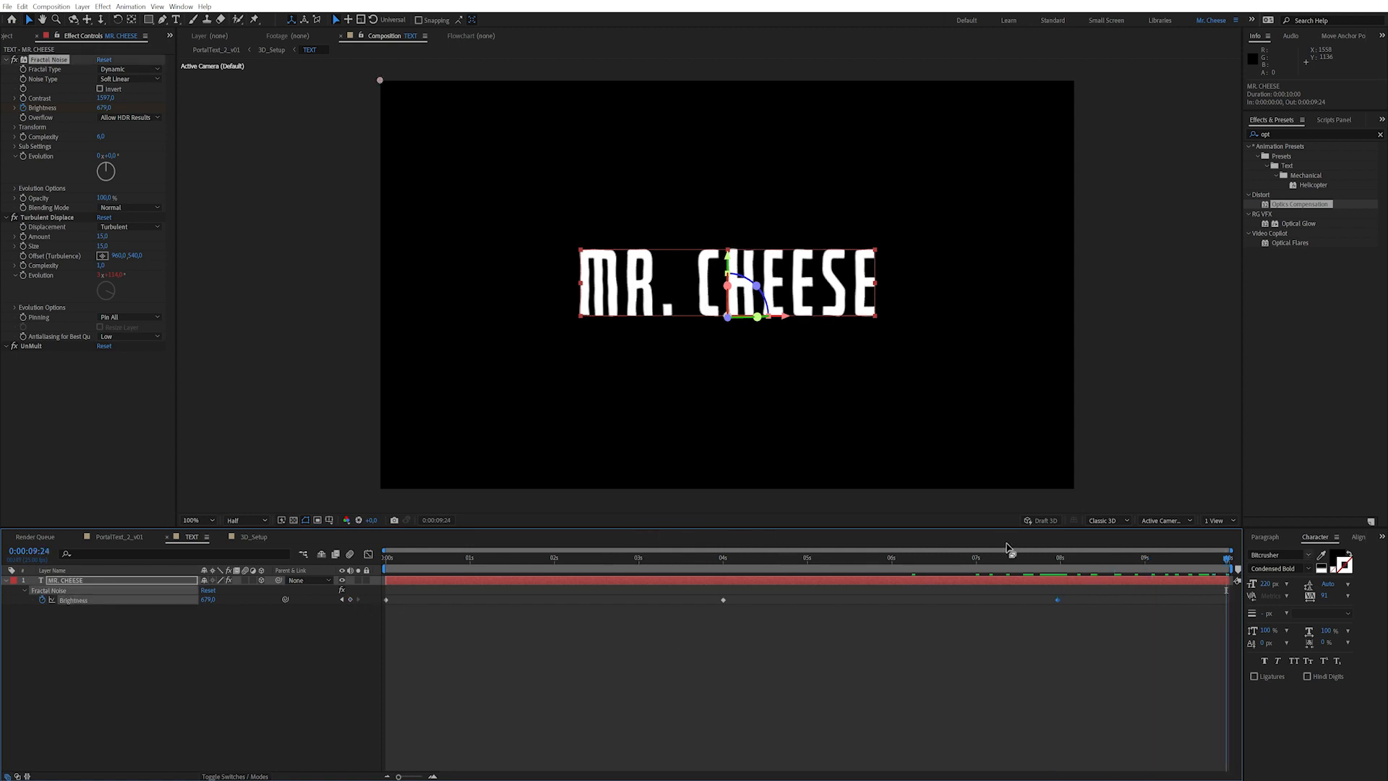
pyautogui.moveTo(25, 622); pyautogui.dragTo(161, 600)
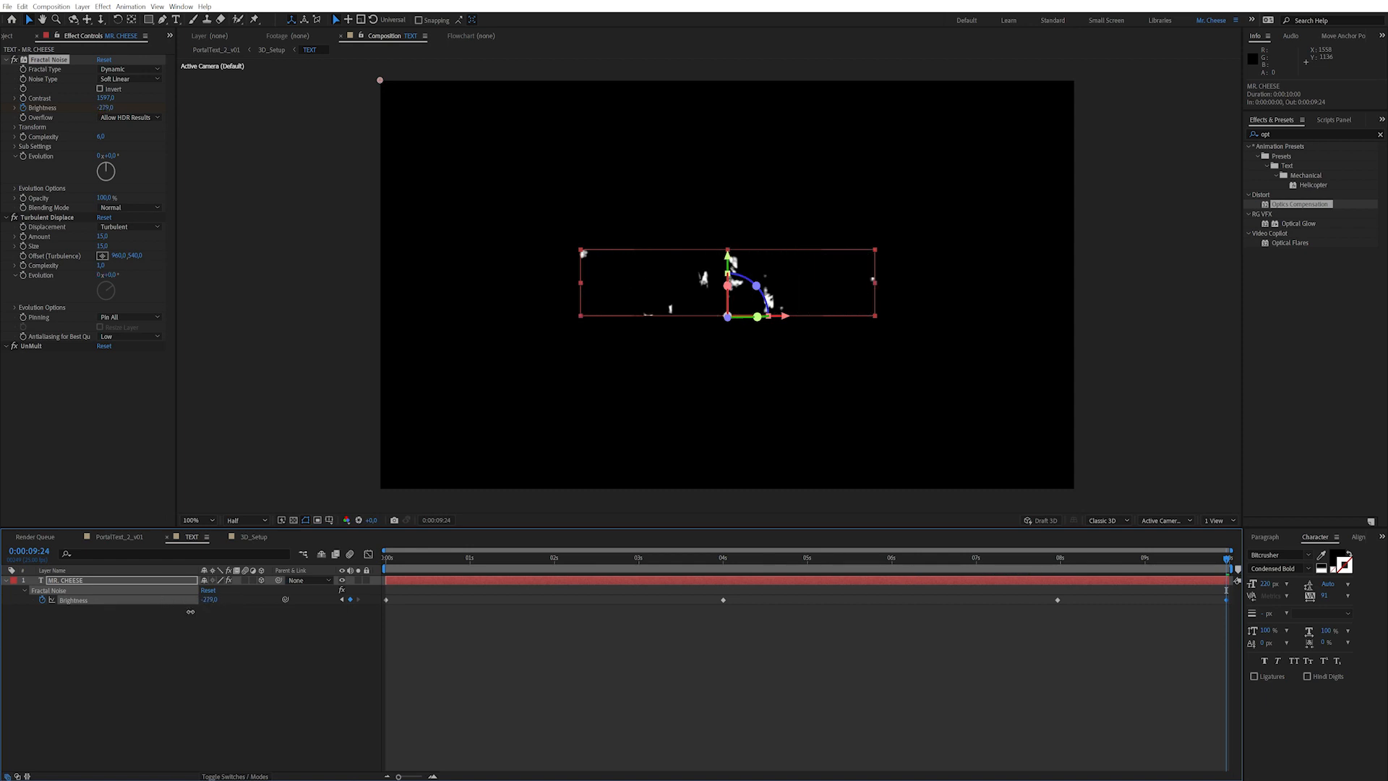
pyautogui.click(190, 611)
# Step: Delete the Brightness keyframes at 0:00:07:24 and 0:00:09:24 and place the playhead at 0:00:07:21
pyautogui.click(1047, 557)
pyautogui.moveTo(1048, 590); pyautogui.dragTo(1234, 644)
pyautogui.press('Delete')
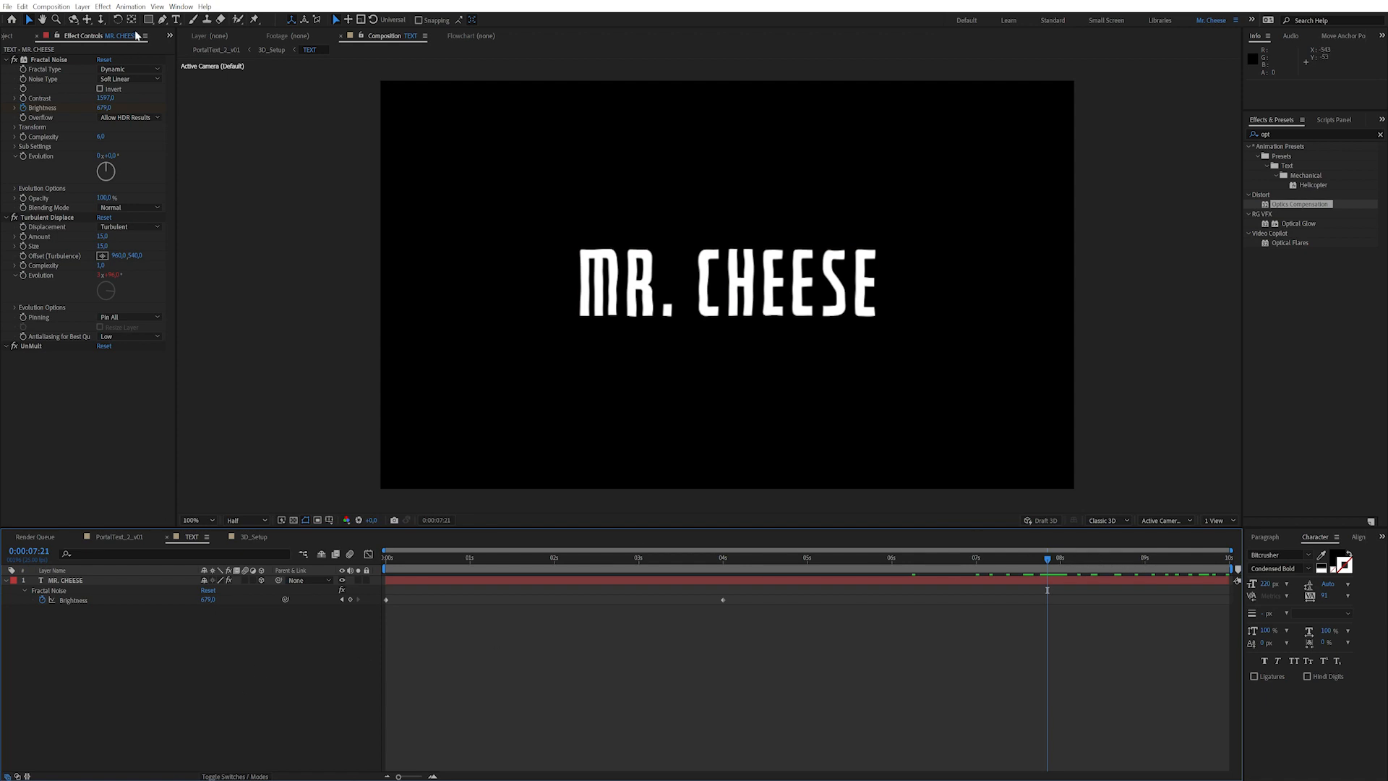
# Step: Add a 1920 × 1080 orange solid above the text layer, rename it ALPHA and hide it
pyautogui.click(82, 7)
pyautogui.moveTo(101, 17)
pyautogui.click(258, 30)
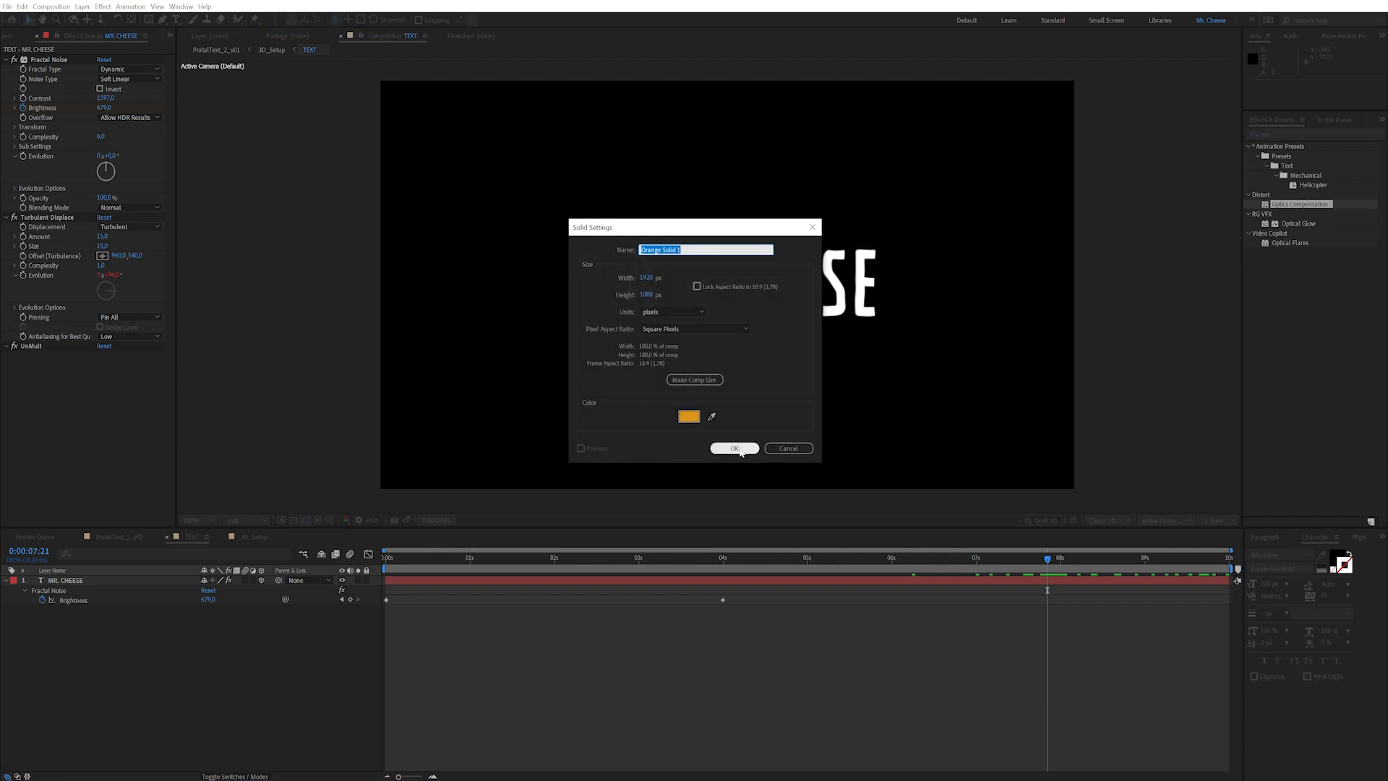
pyautogui.click(735, 448)
pyautogui.press('Return')
pyautogui.write('ALPHA')
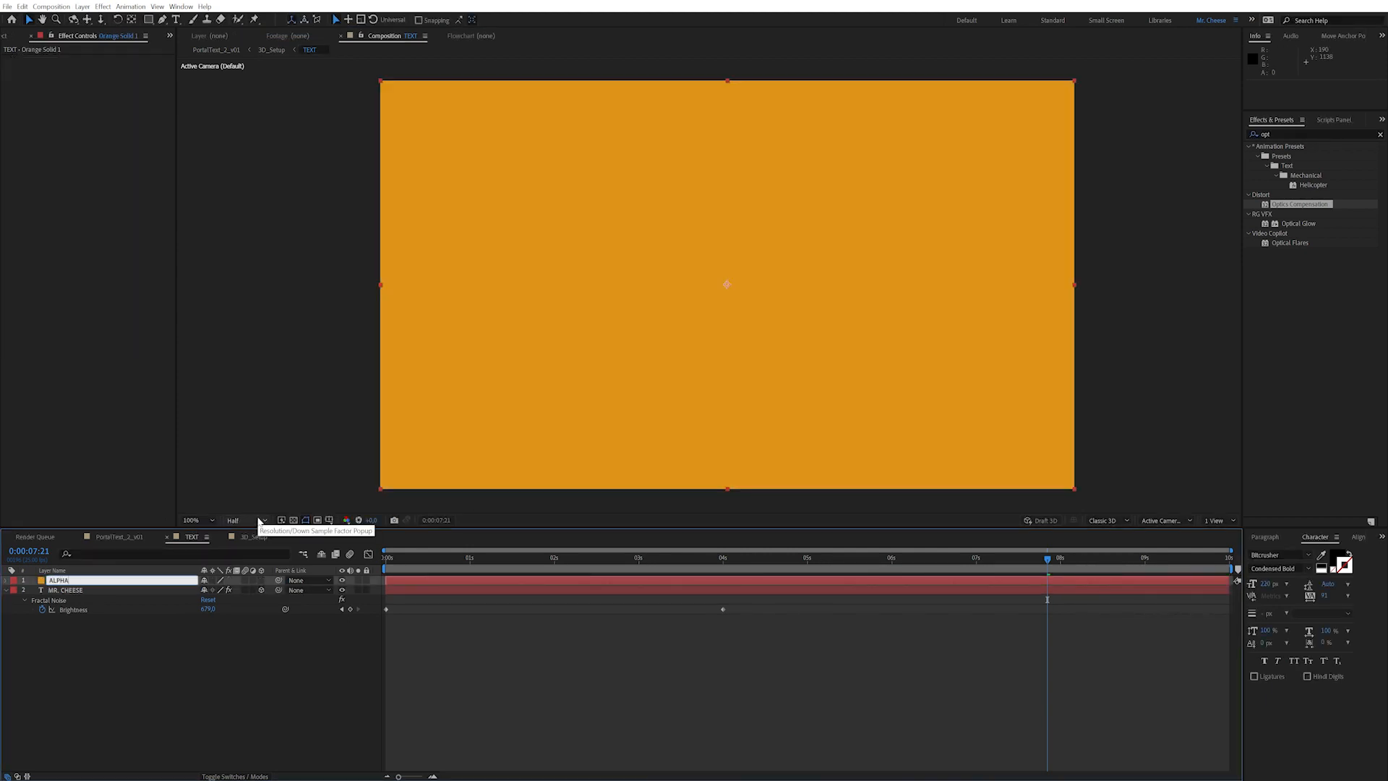
pyautogui.press('Return')
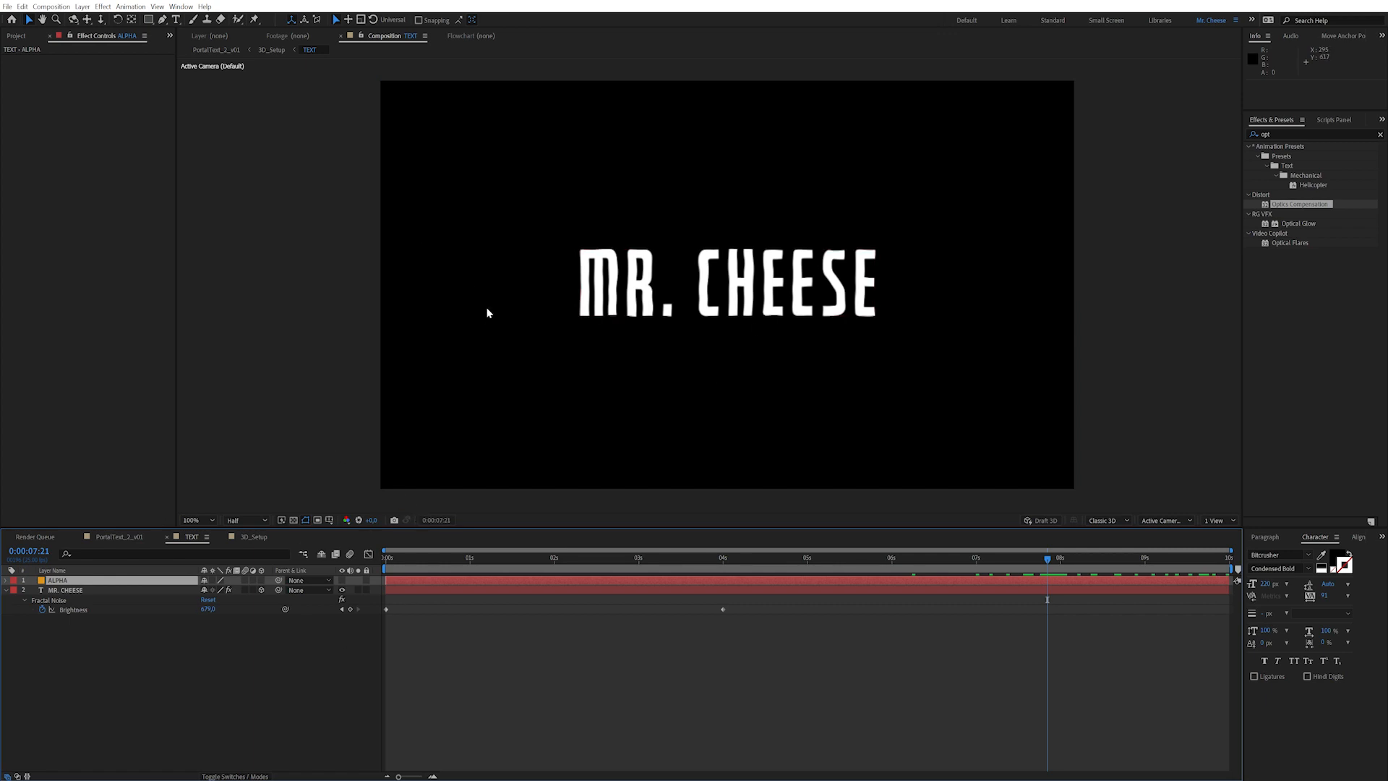
# Step: Draw a rectangular mask closely around the text on the ALPHA layer and keyframe its Mask Path at 0:00:07:21
pyautogui.click(149, 20)
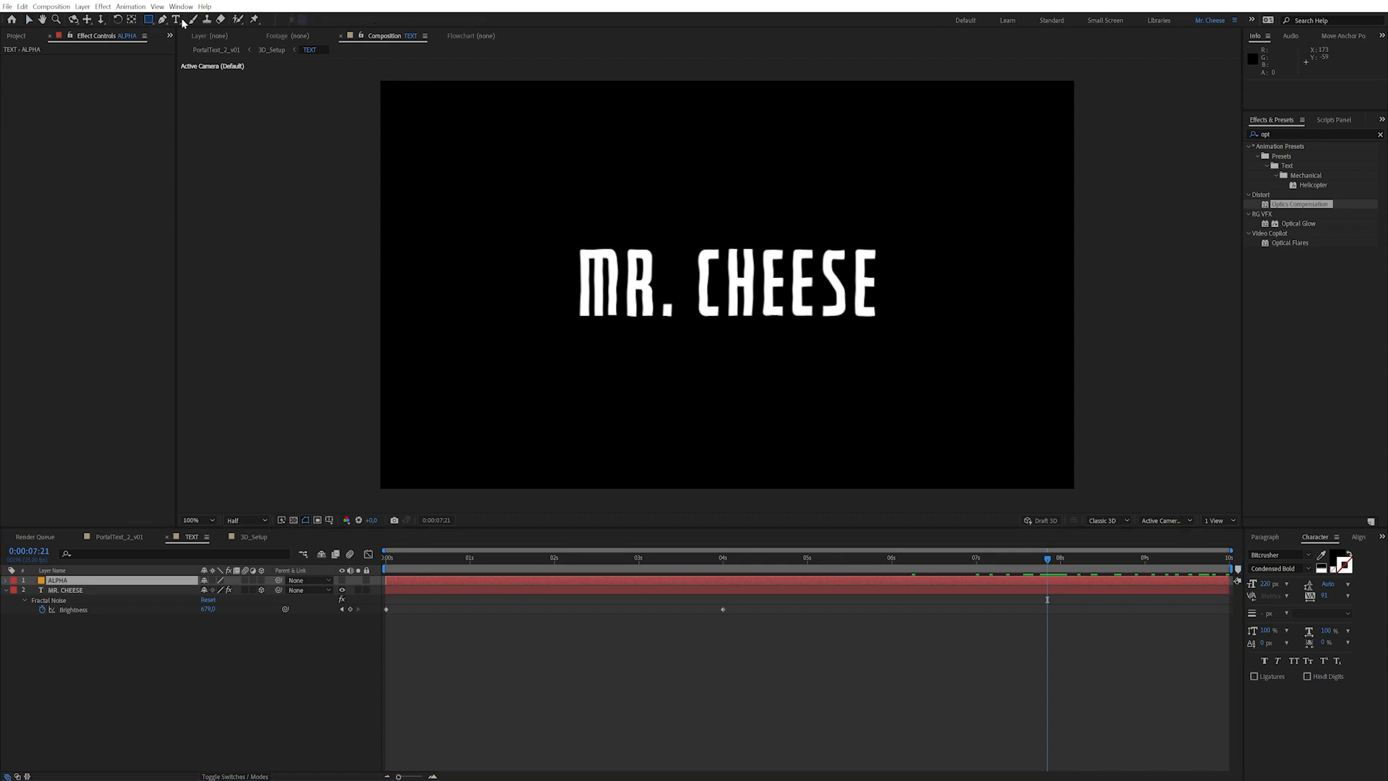
pyautogui.moveTo(565, 239); pyautogui.dragTo(891, 325)
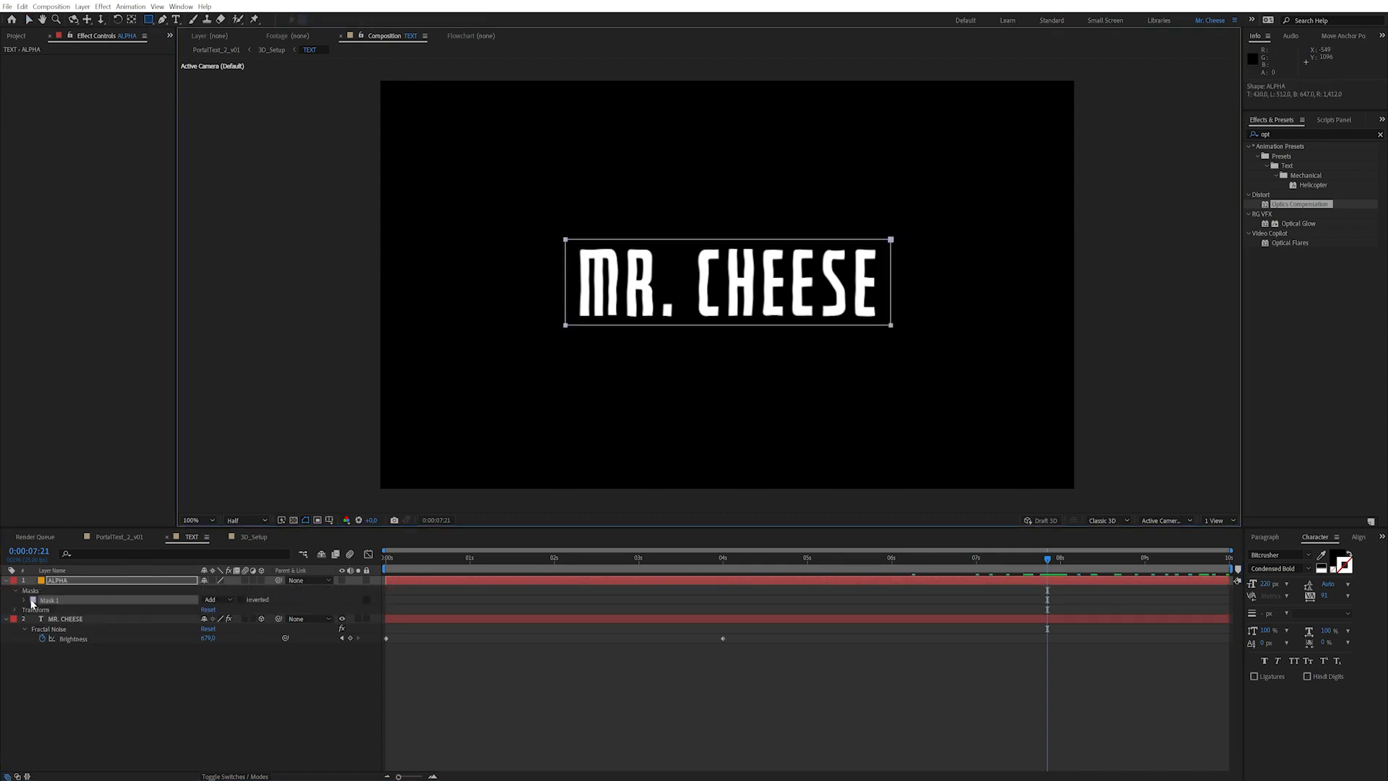
pyautogui.click(25, 600)
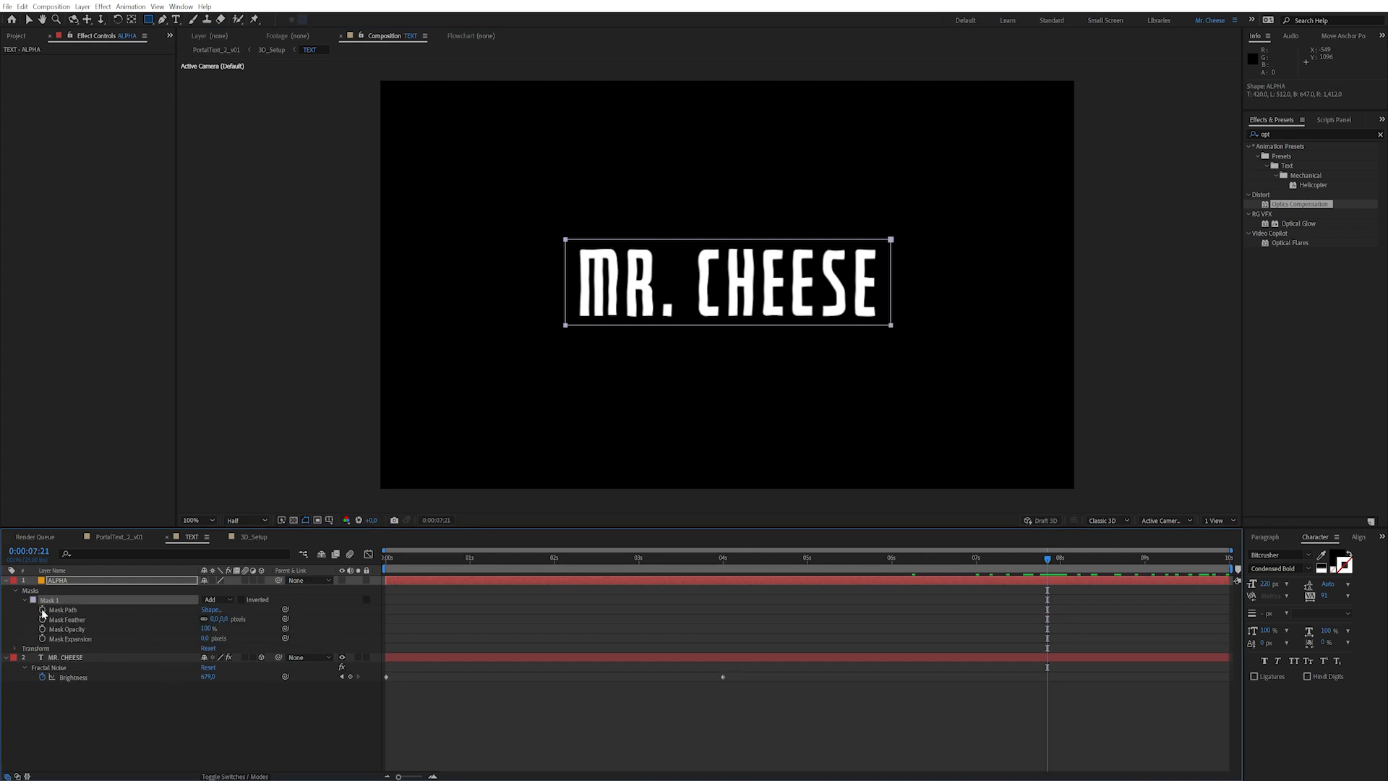
pyautogui.click(42, 609)
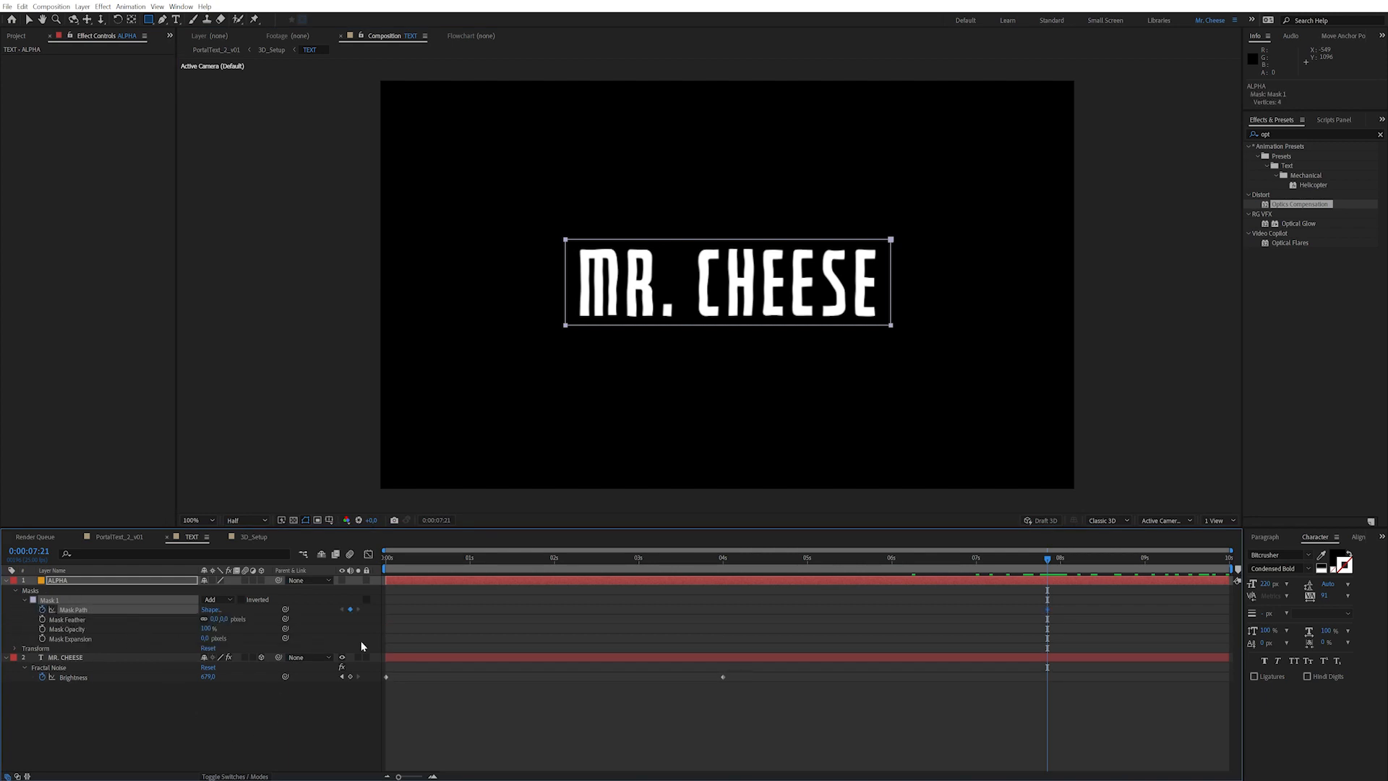
# Step: Squash the ALPHA mask vertically to the middle of the text at 0:00:09:24 to keyframe its closing, and deselect the layer
pyautogui.moveTo(1144, 573); pyautogui.dragTo(1228, 573)
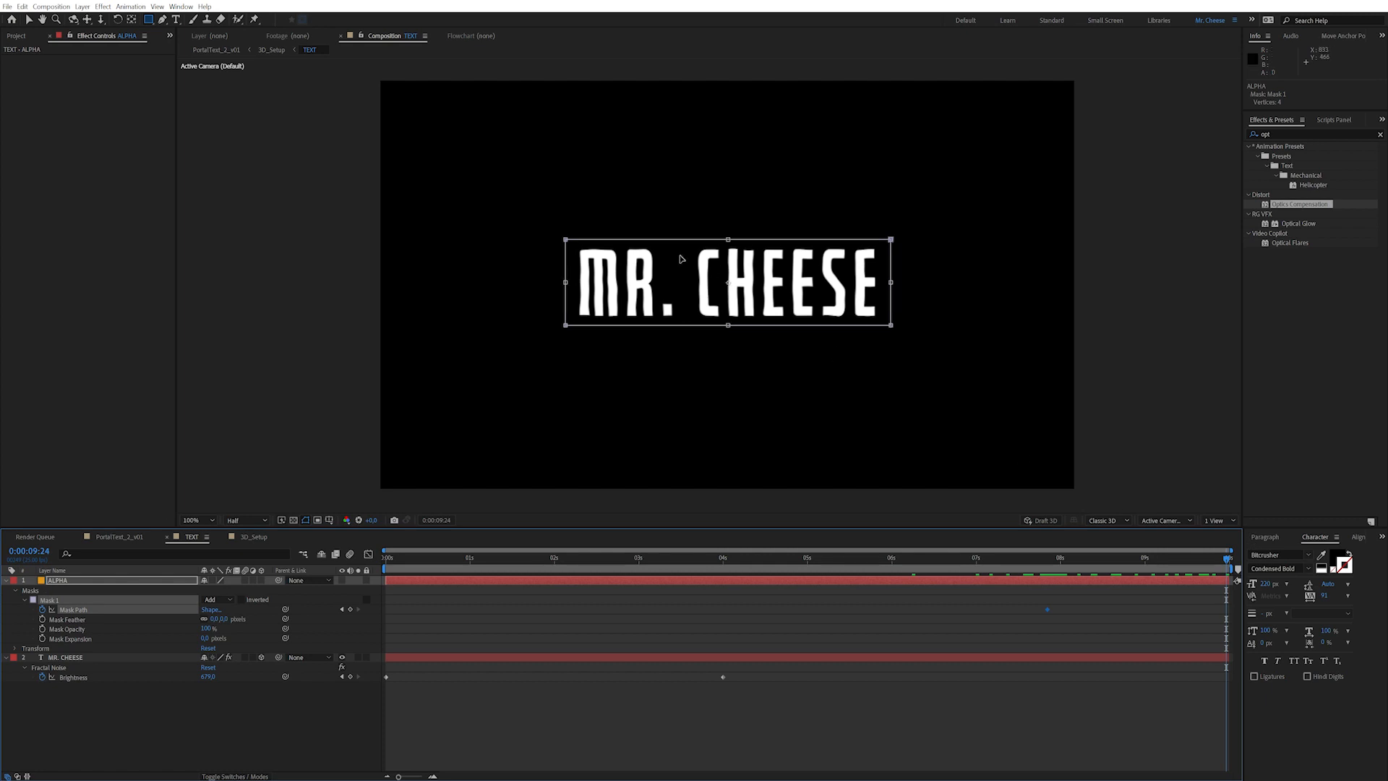
pyautogui.moveTo(727, 238); pyautogui.dragTo(731, 284)
pyautogui.click(327, 719)
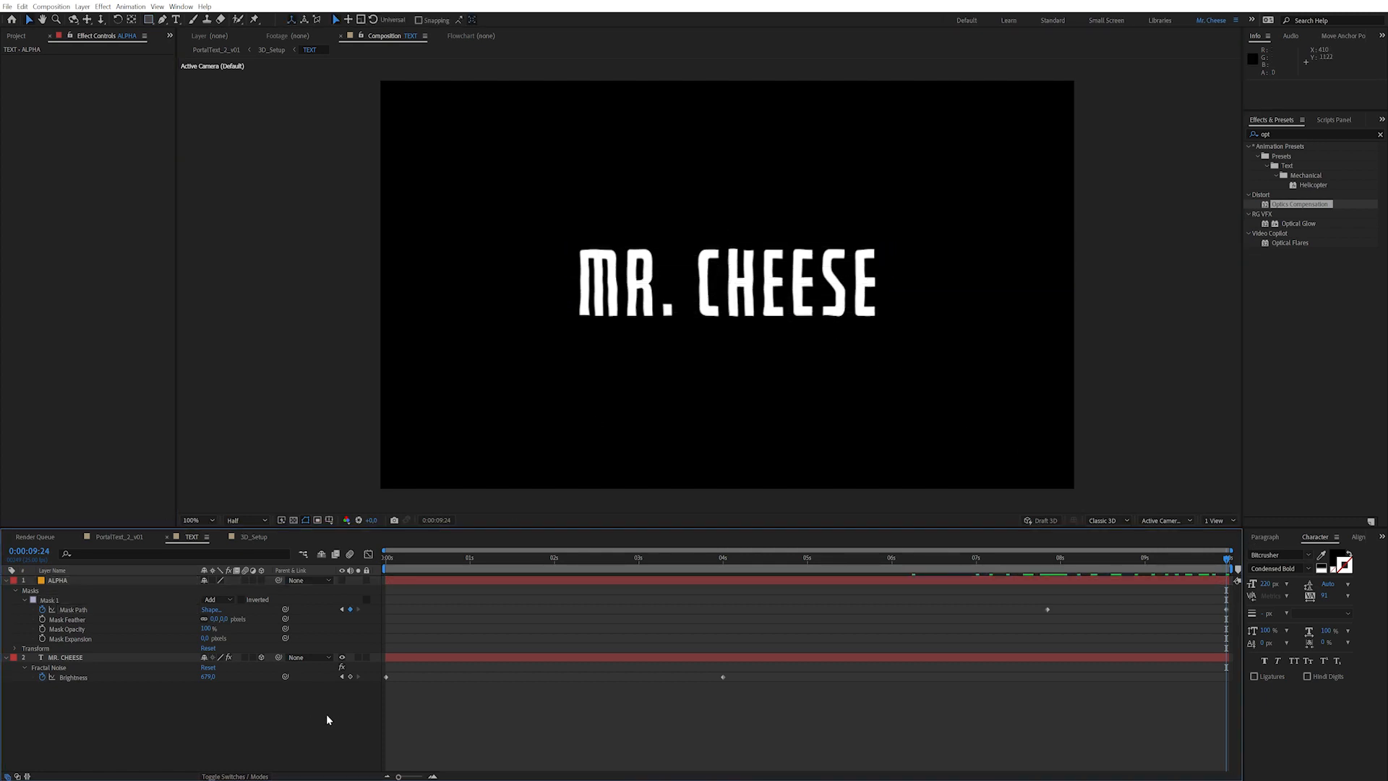
# Step: Set the text layer's track matte to the alpha of the ALPHA layer and preview the closing animation in the PortalText_2_v01 composition
pyautogui.click(1045, 561)
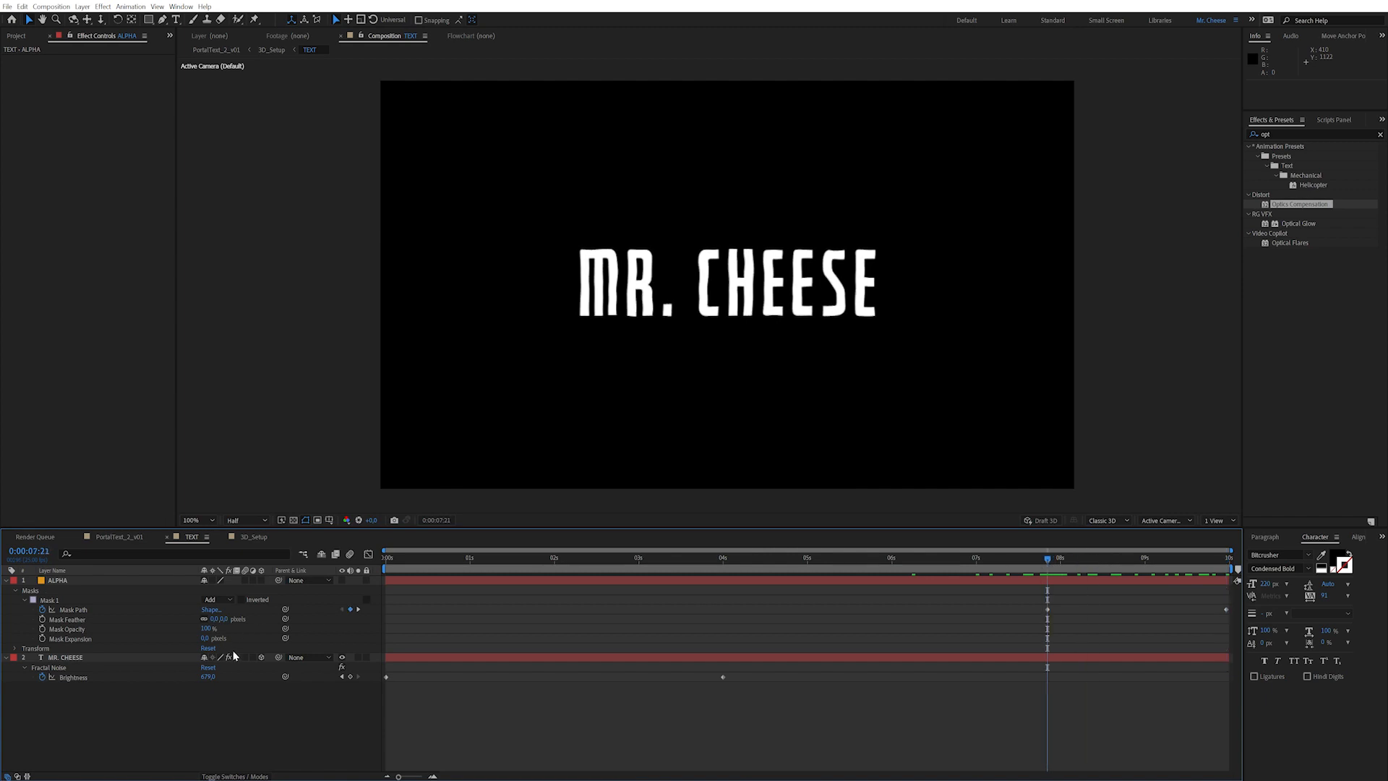
pyautogui.click(253, 777)
pyautogui.click(264, 657)
pyautogui.click(290, 683)
pyautogui.moveTo(1057, 563); pyautogui.dragTo(1234, 537)
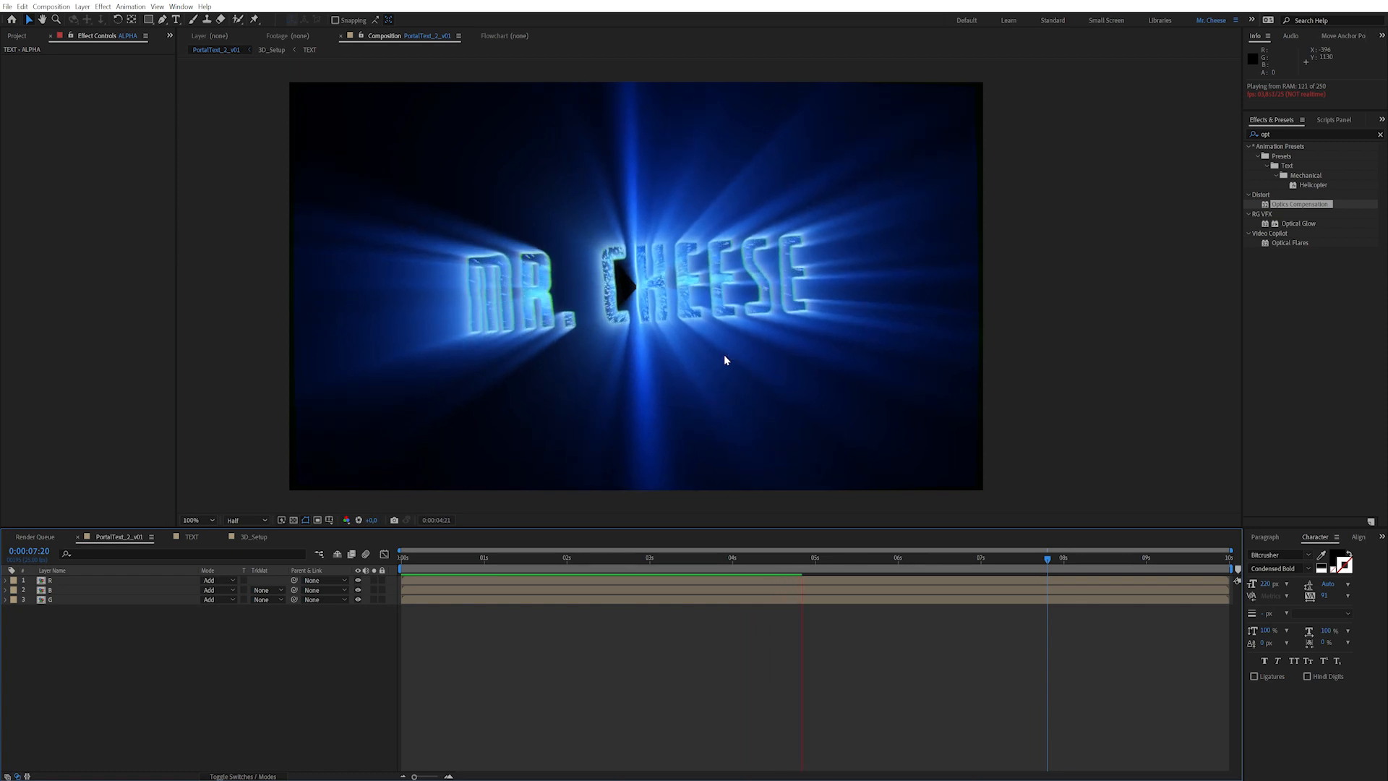
pyautogui.click(236, 706)
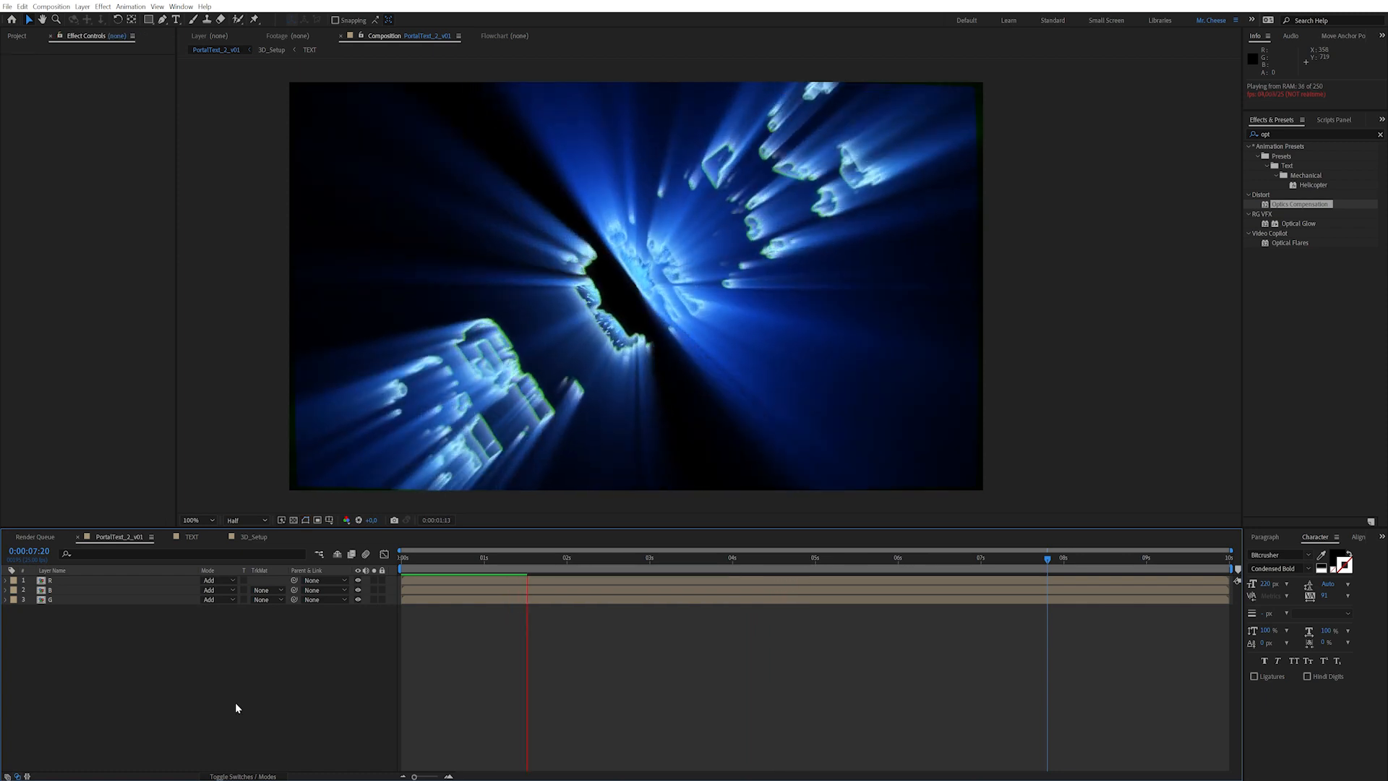